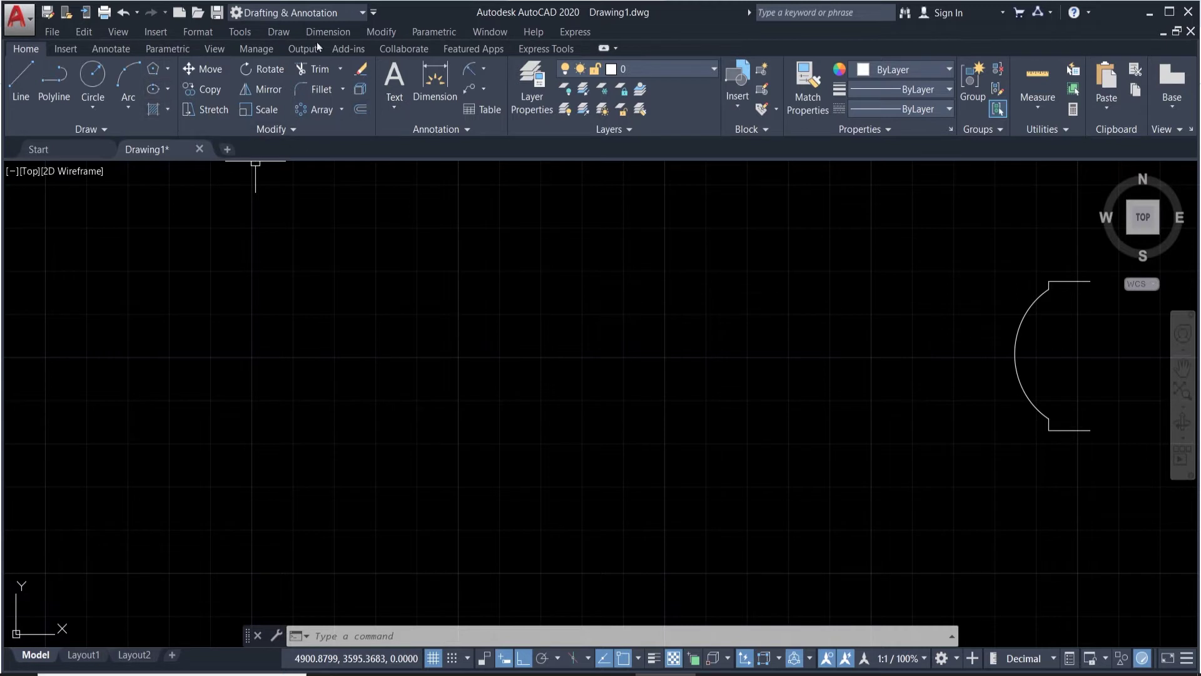
click(266, 129)
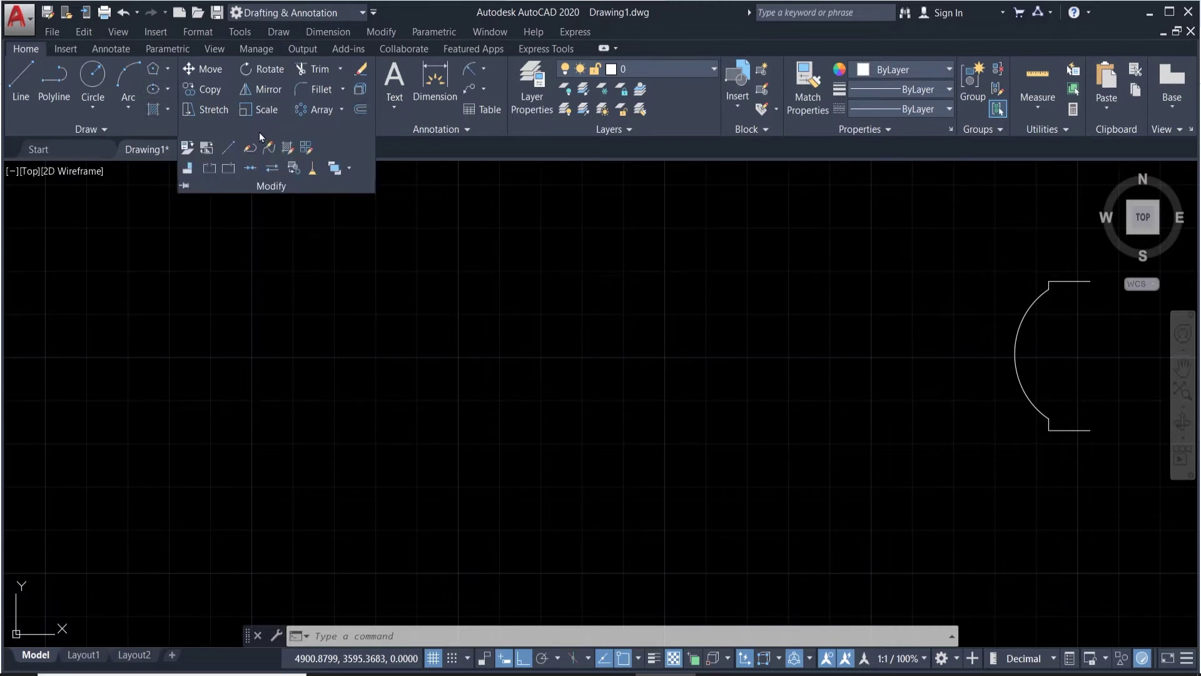
click(216, 69)
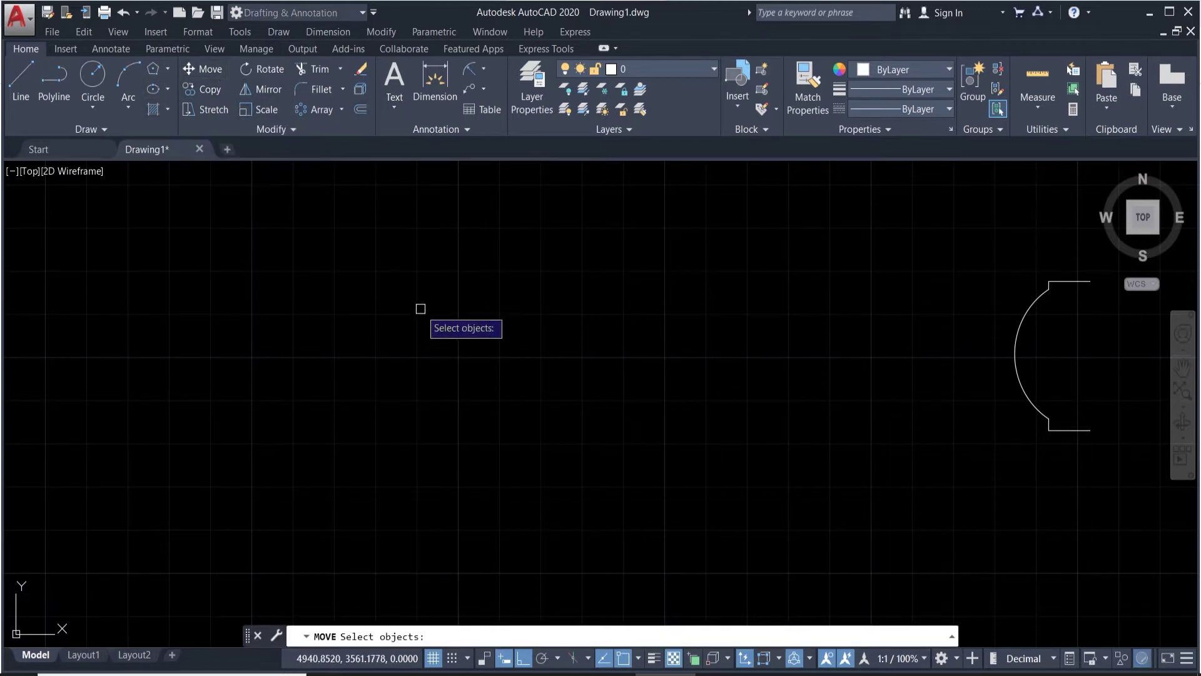
key(Escape)
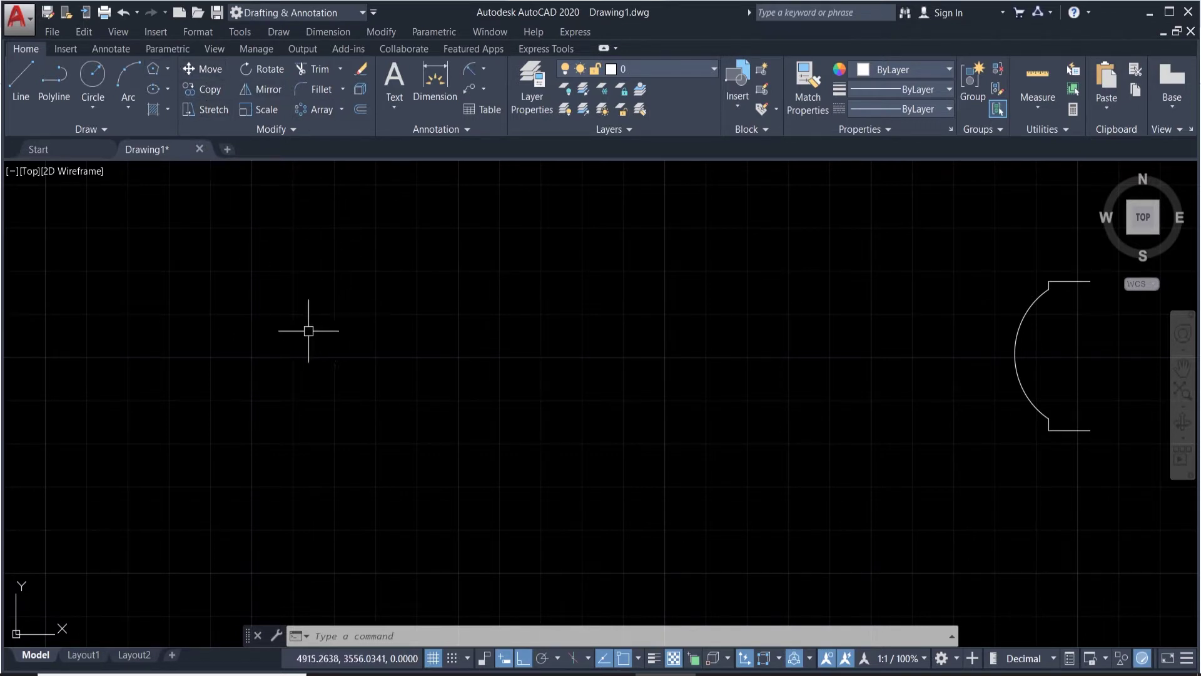
Step: Draw a circle of radius about 13.5 in the empty area on the far side from the existing arc shape
click(96, 80)
click(270, 304)
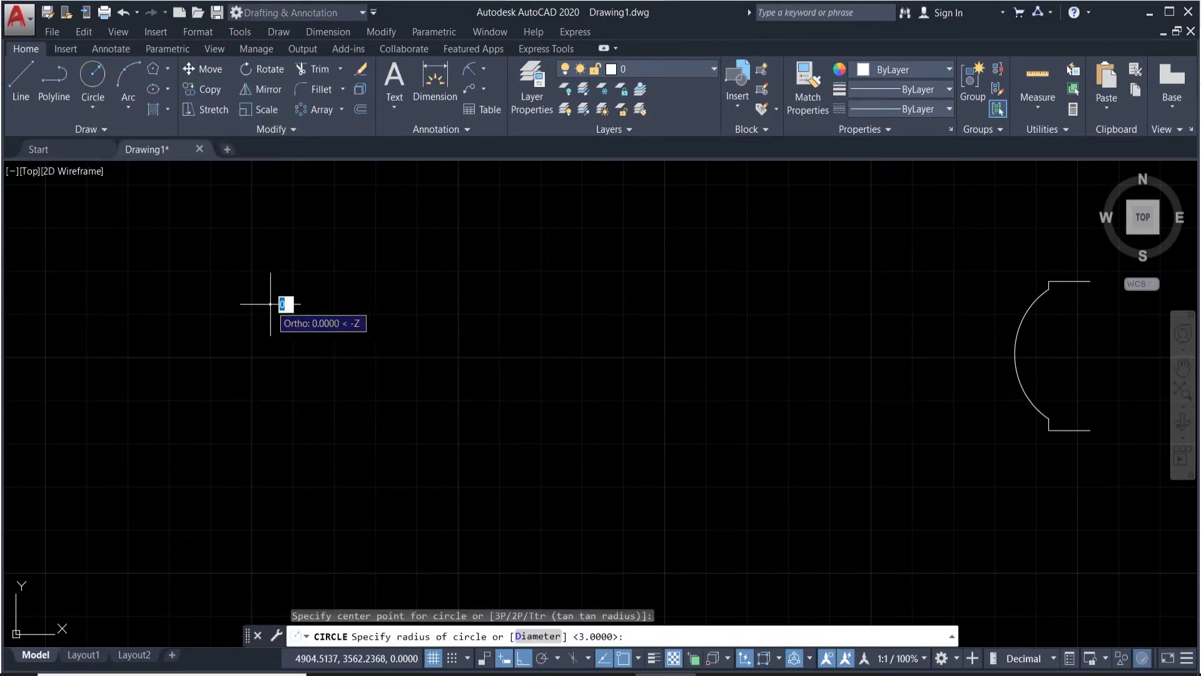
key(Return)
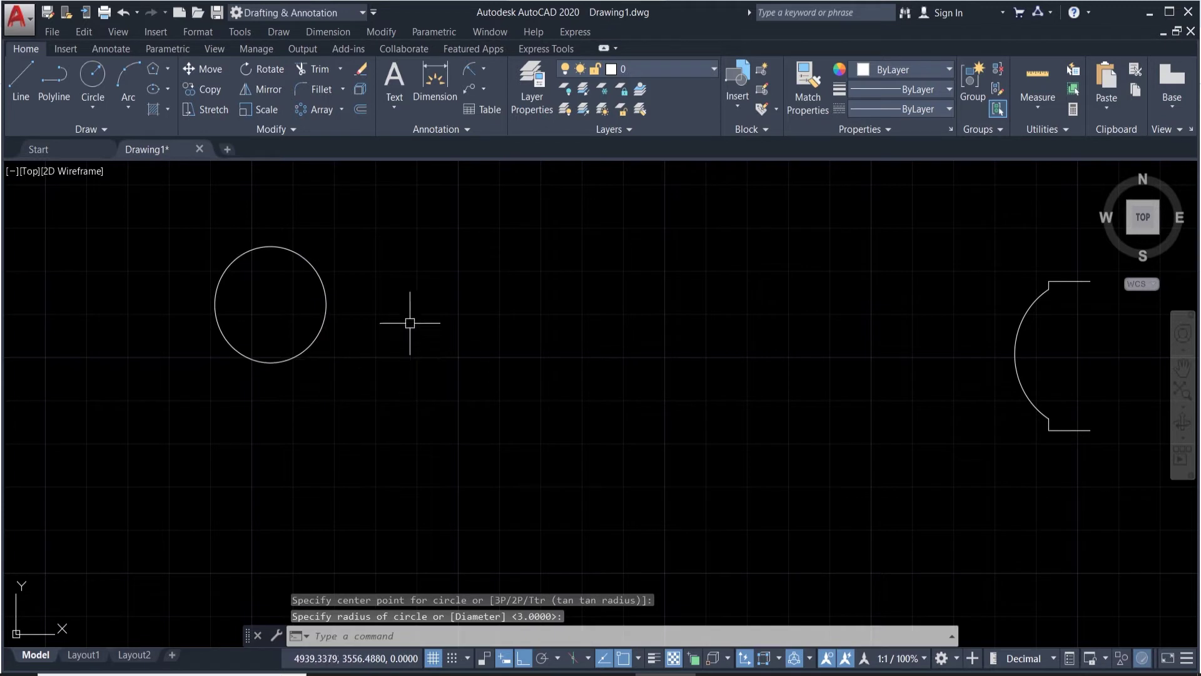
click(324, 276)
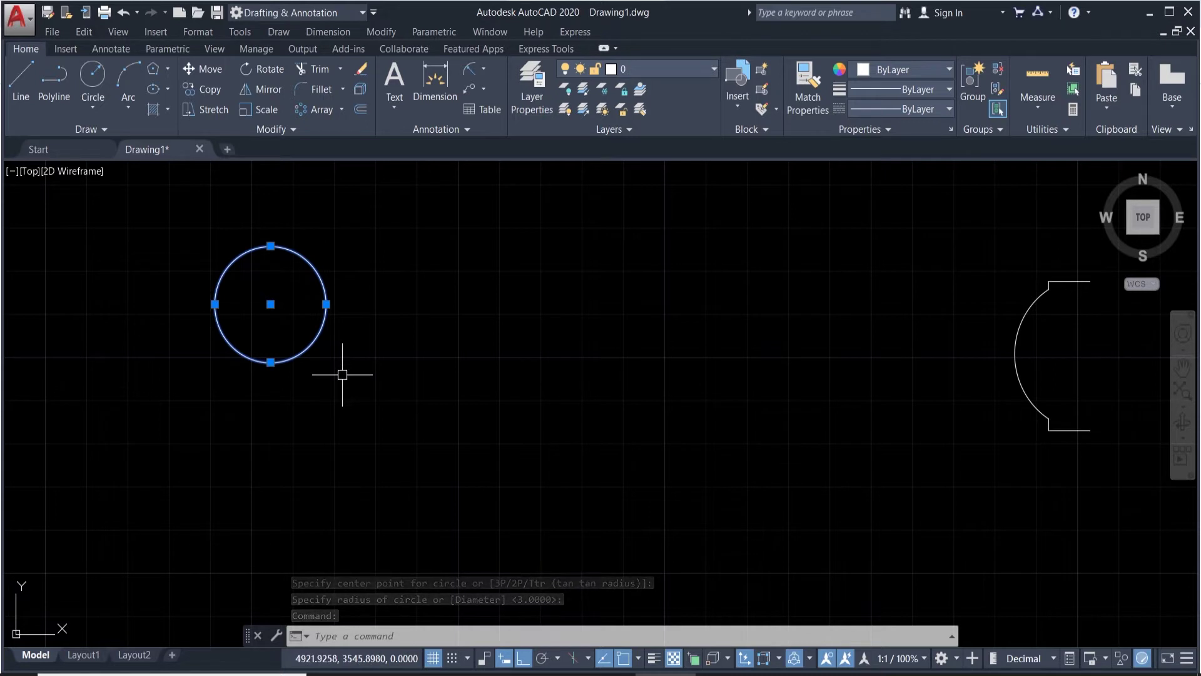
text(`)
key(Escape)
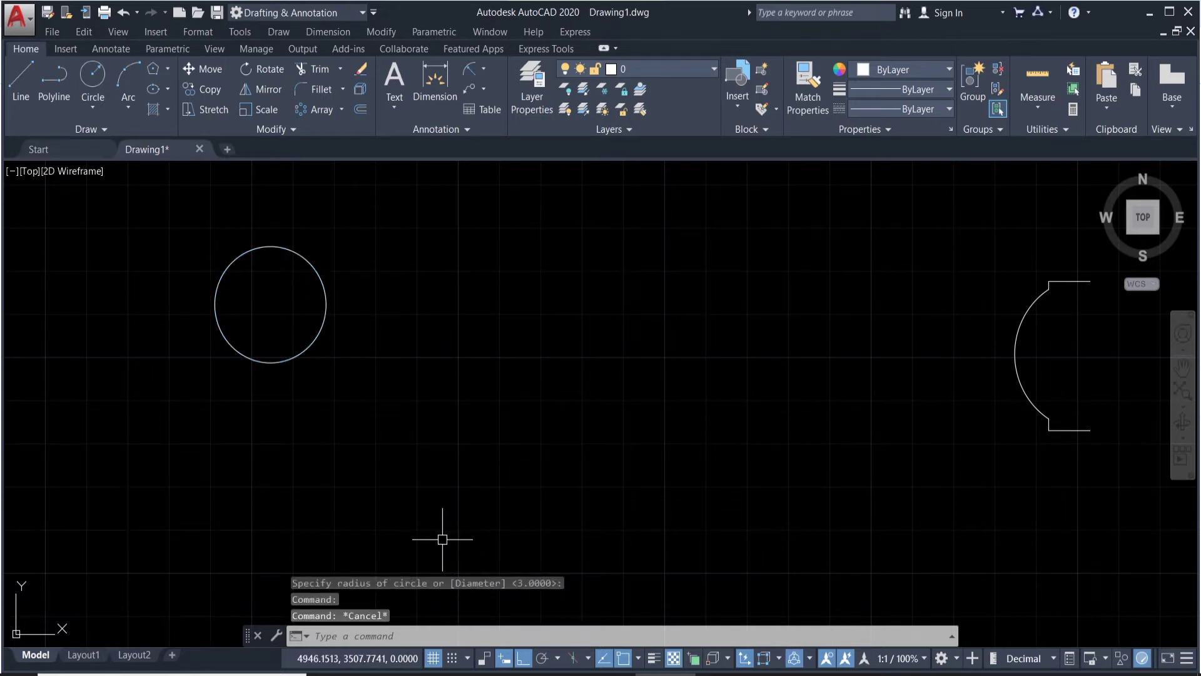
Step: Draw a horizontal line 10 units long, running right from the circle's centre
text(l)
key(Return)
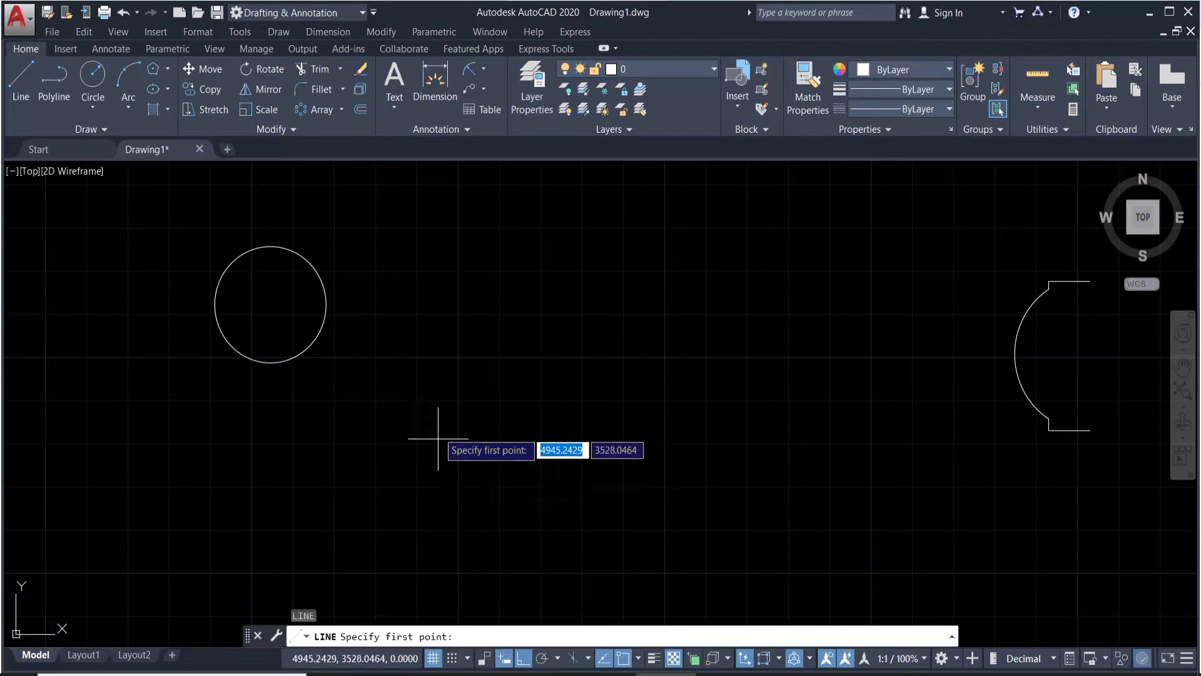
click(270, 304)
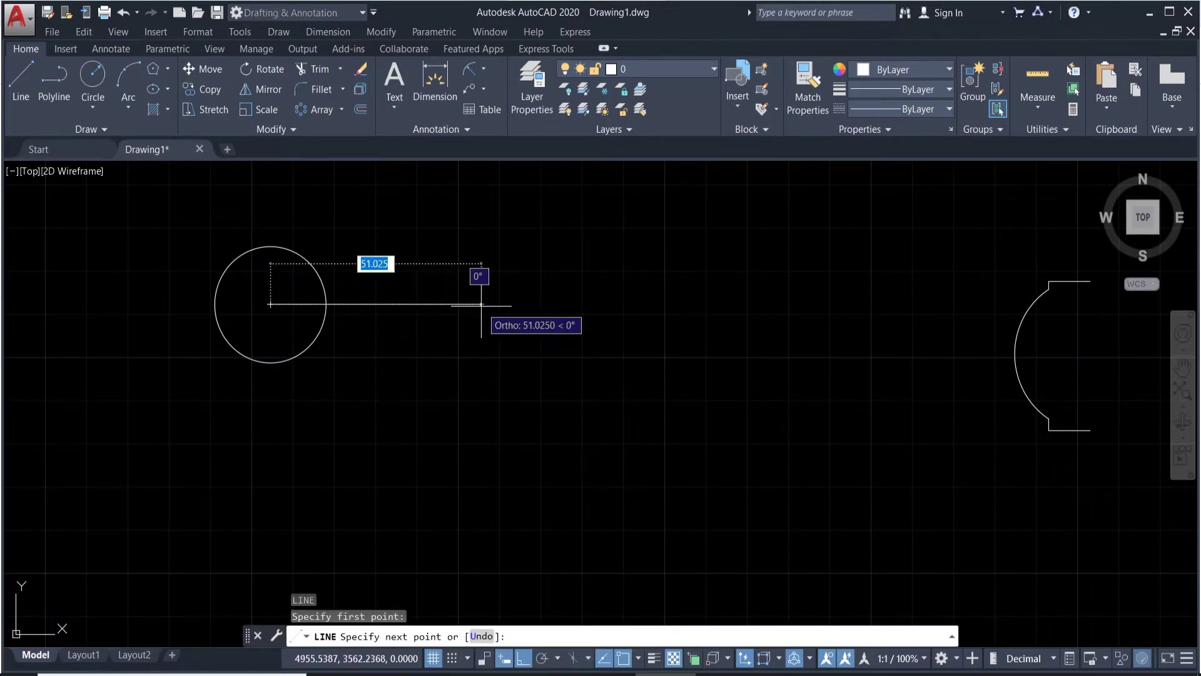
text(10)
key(Return)
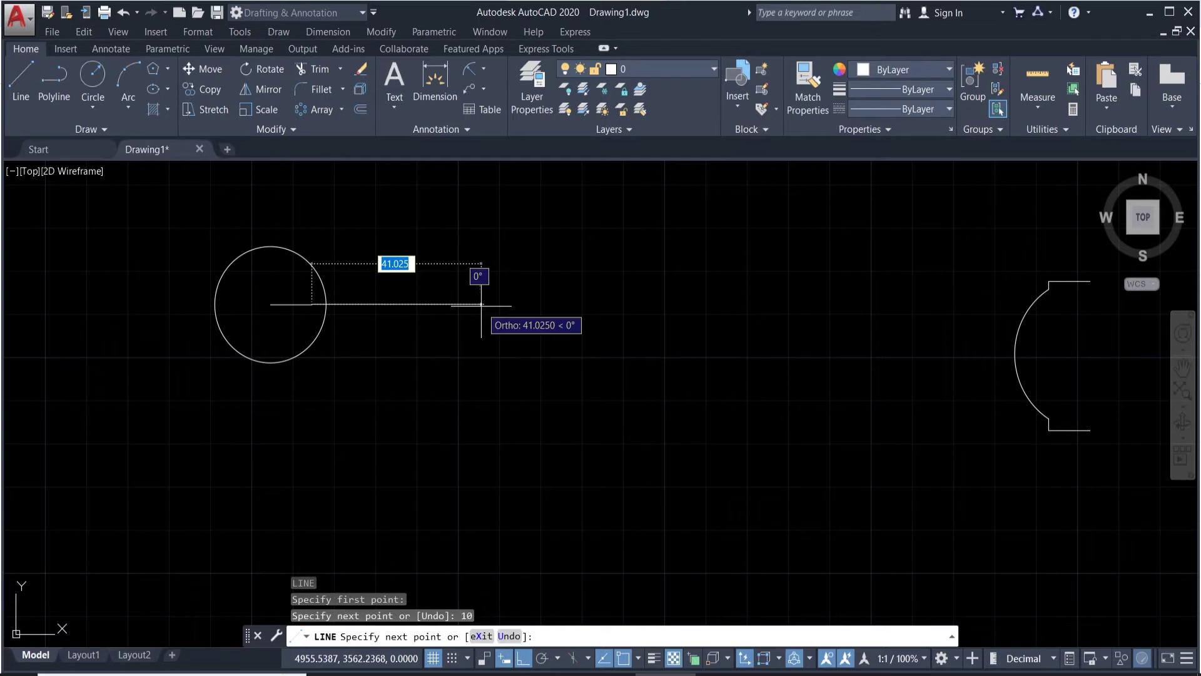
key(Return)
Step: Erase the large circle and draw a circle of radius 1.5 centred on the line's left endpoint
click(219, 326)
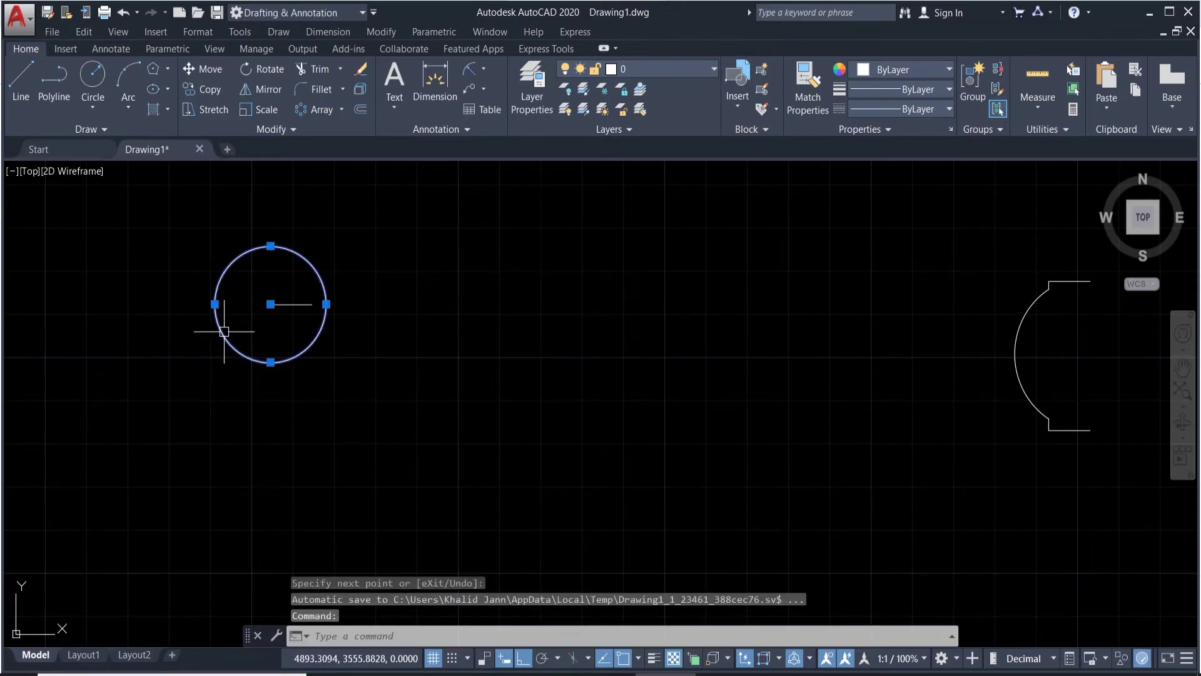
key(Delete)
scroll(162, 339, up, 2)
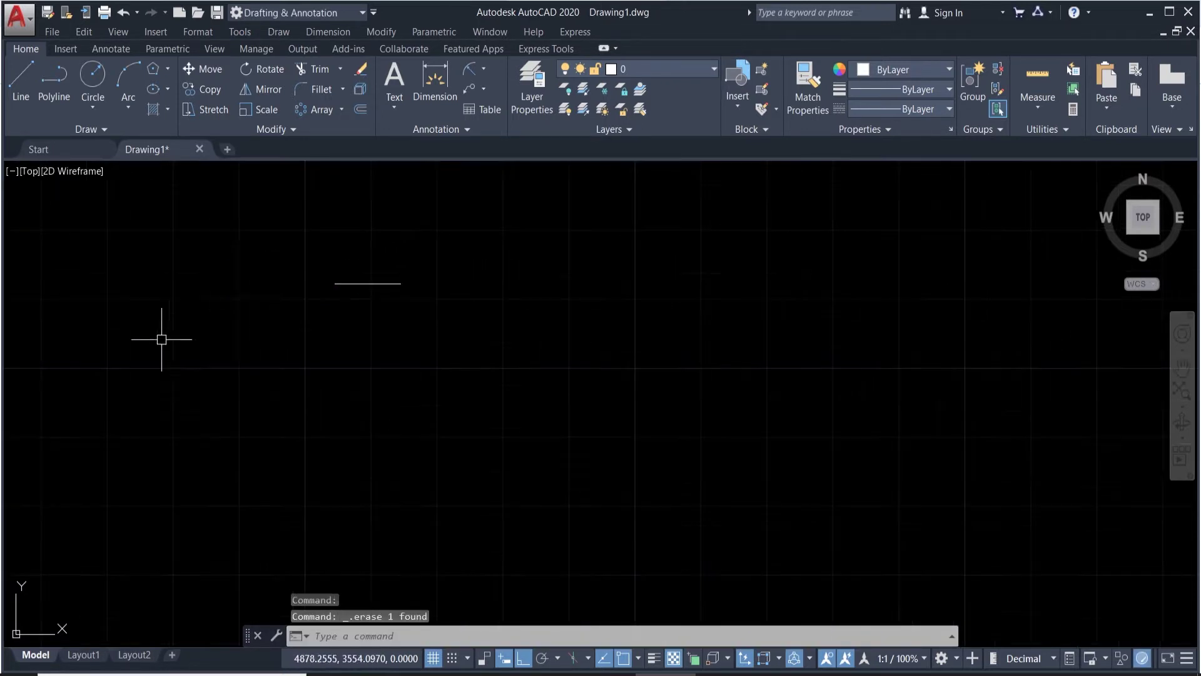
scroll(255, 260, up, 4)
scroll(493, 273, up, 4)
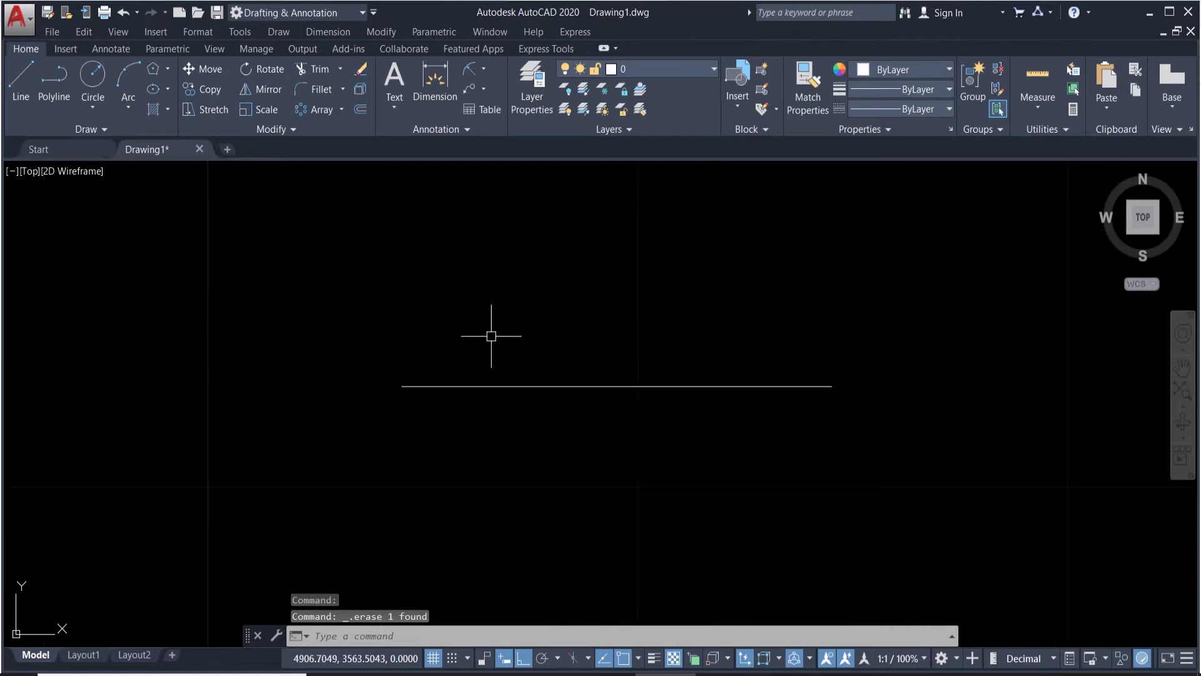
text(c)
key(Return)
click(403, 386)
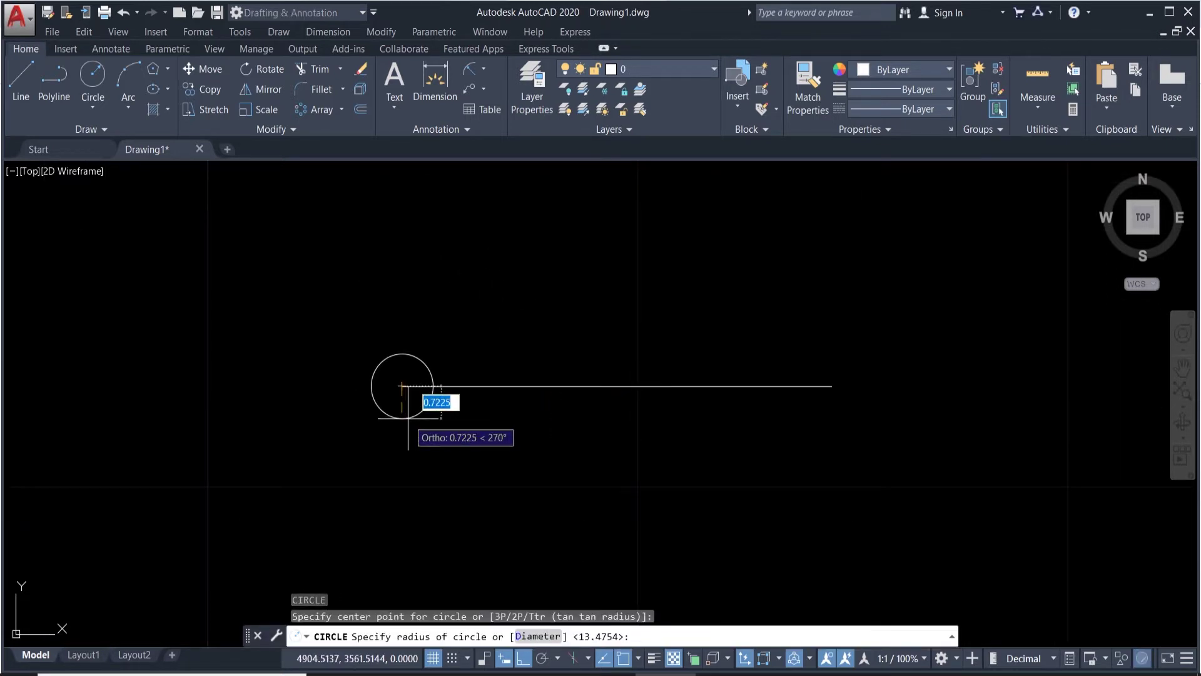
text(1.5)
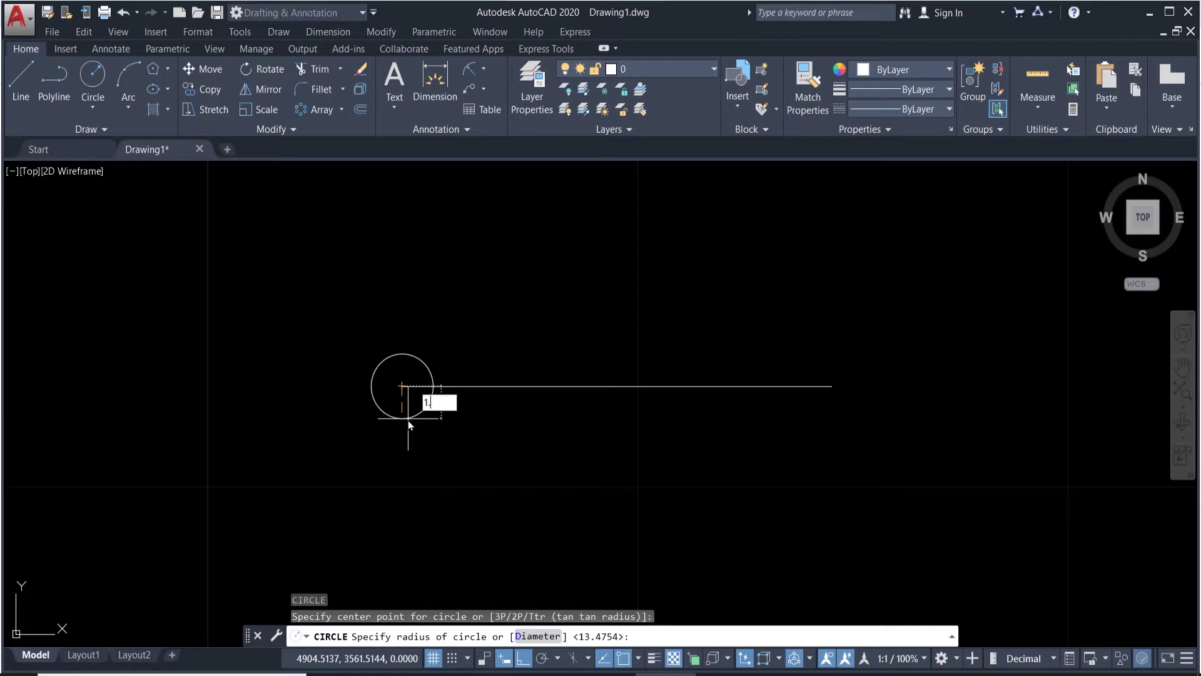
key(Return)
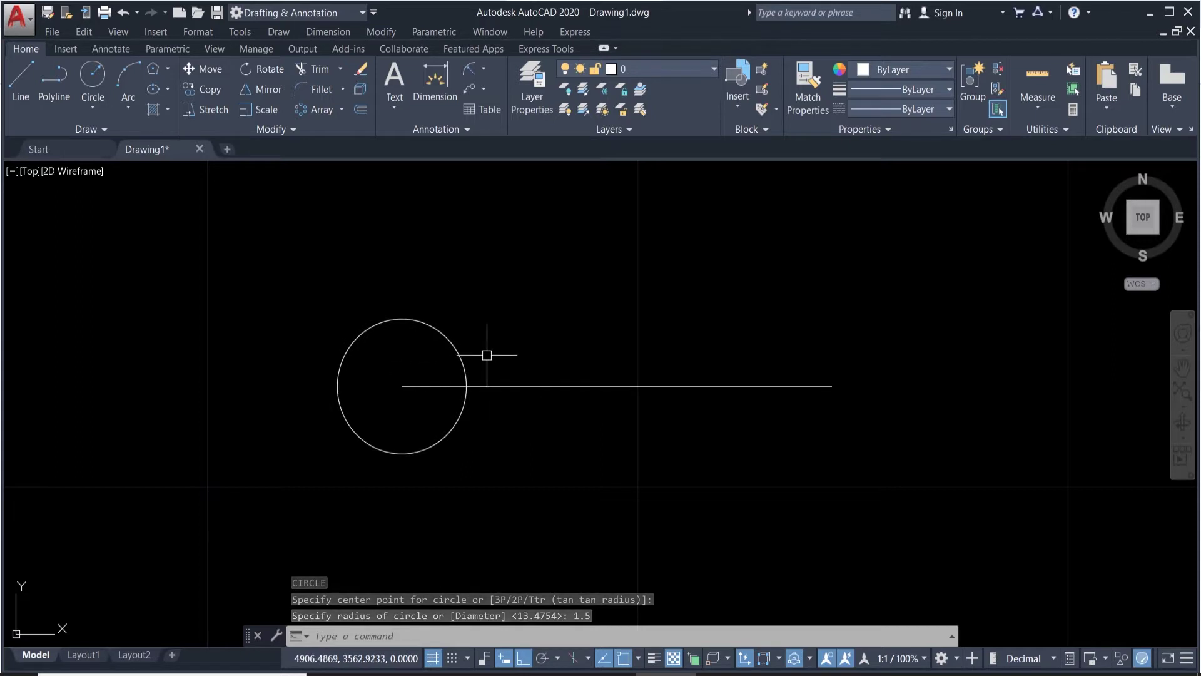
Step: Move the circle from the line's left endpoint to its right endpoint, with Ortho mode switched off
click(457, 345)
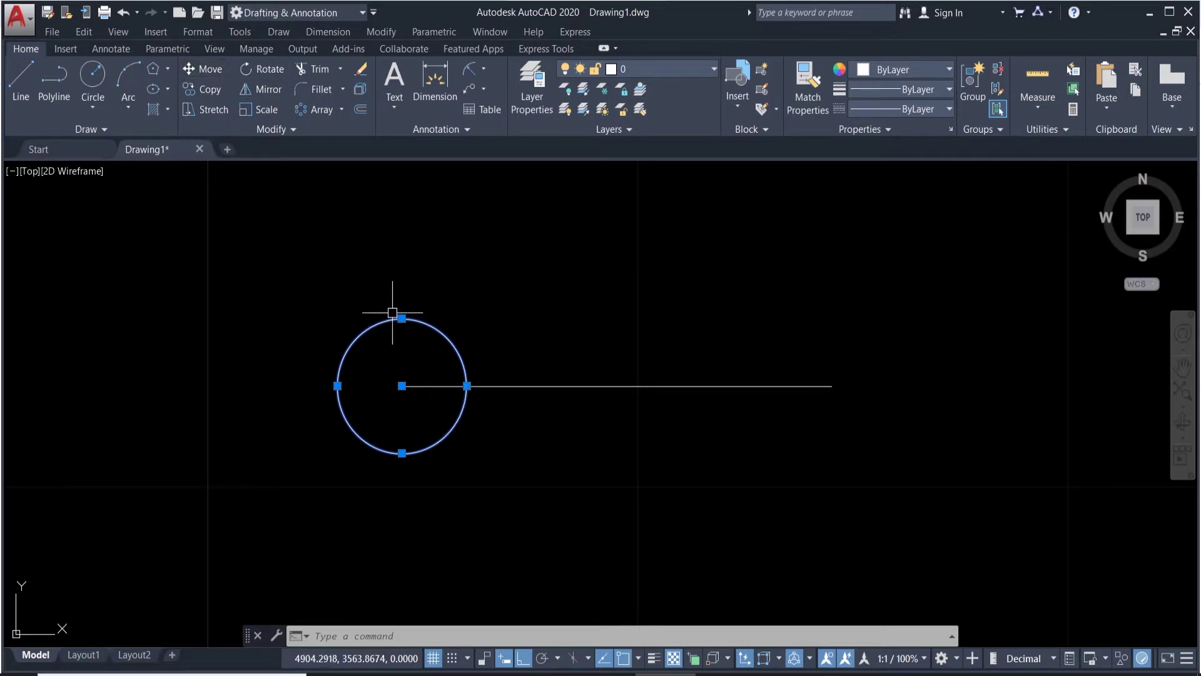
key(Escape)
click(364, 360)
click(305, 311)
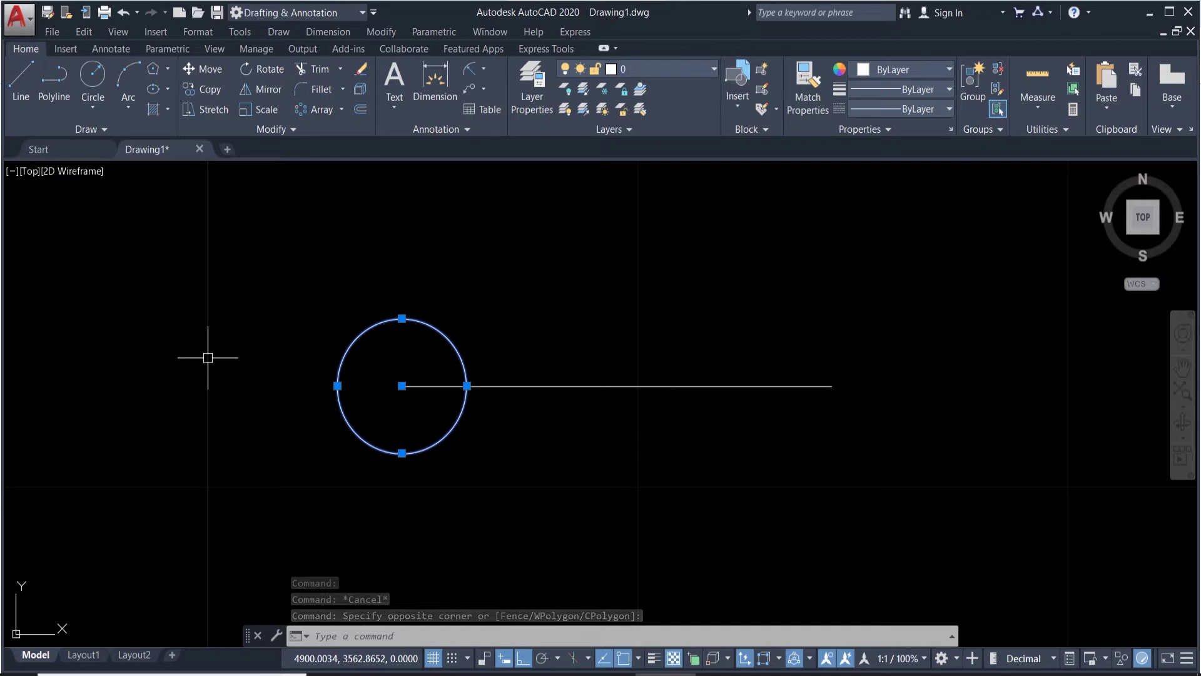
text(M)
key(Return)
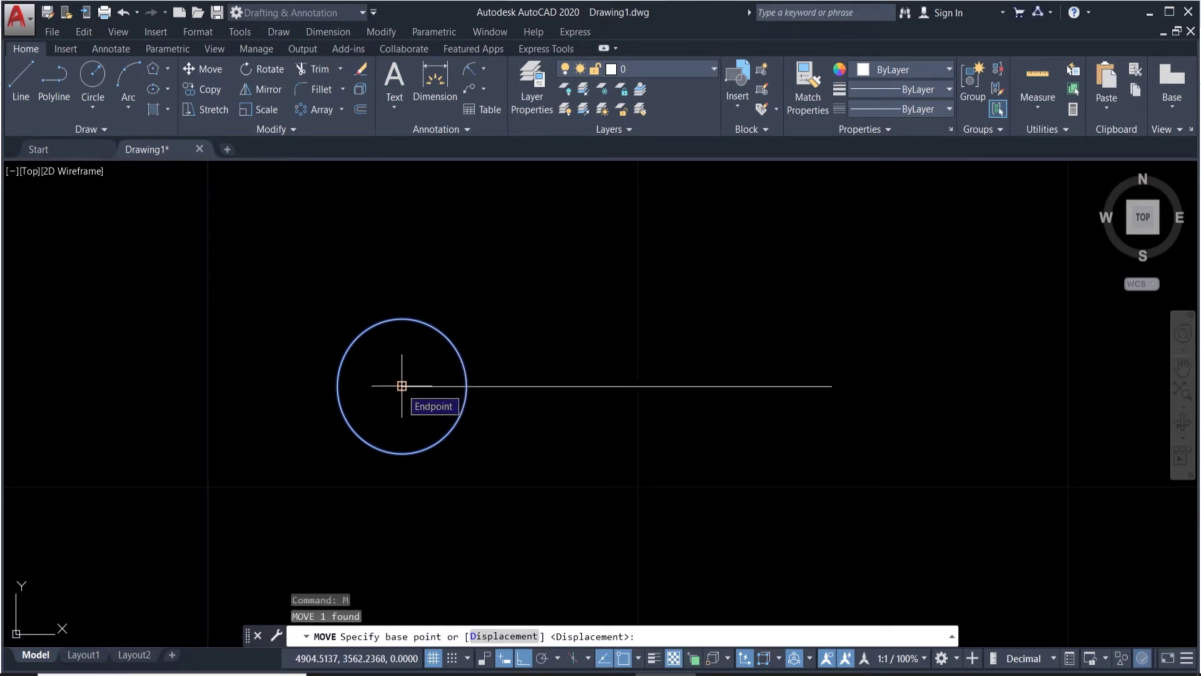
click(402, 386)
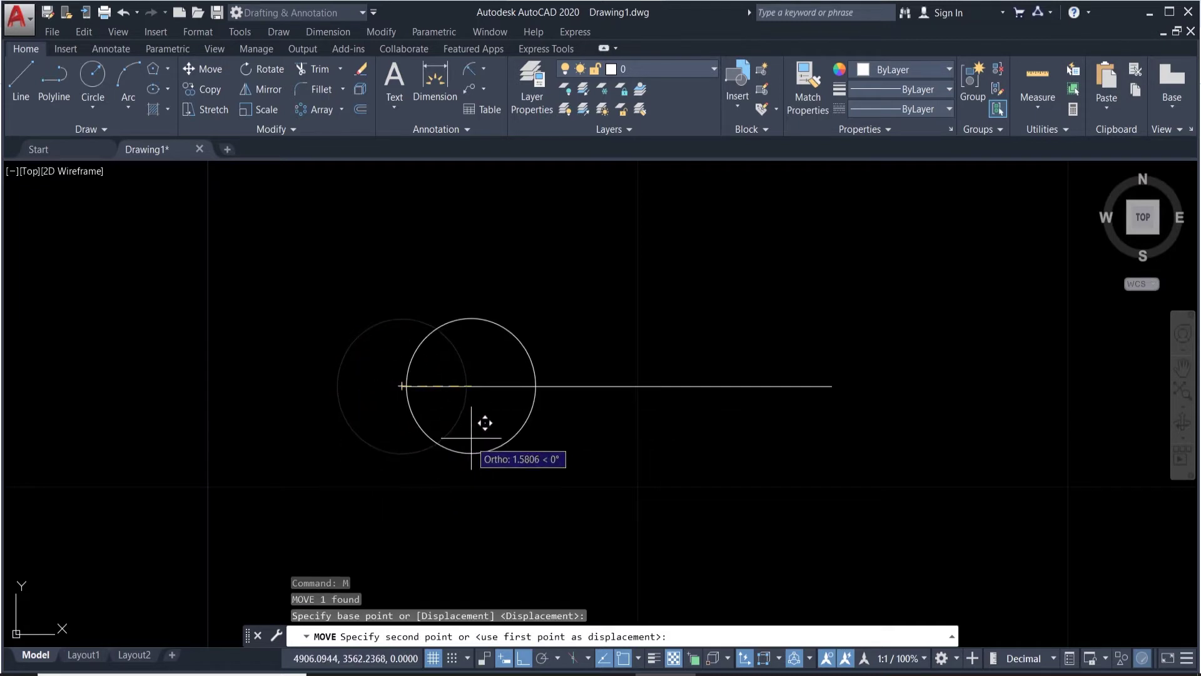
click(523, 658)
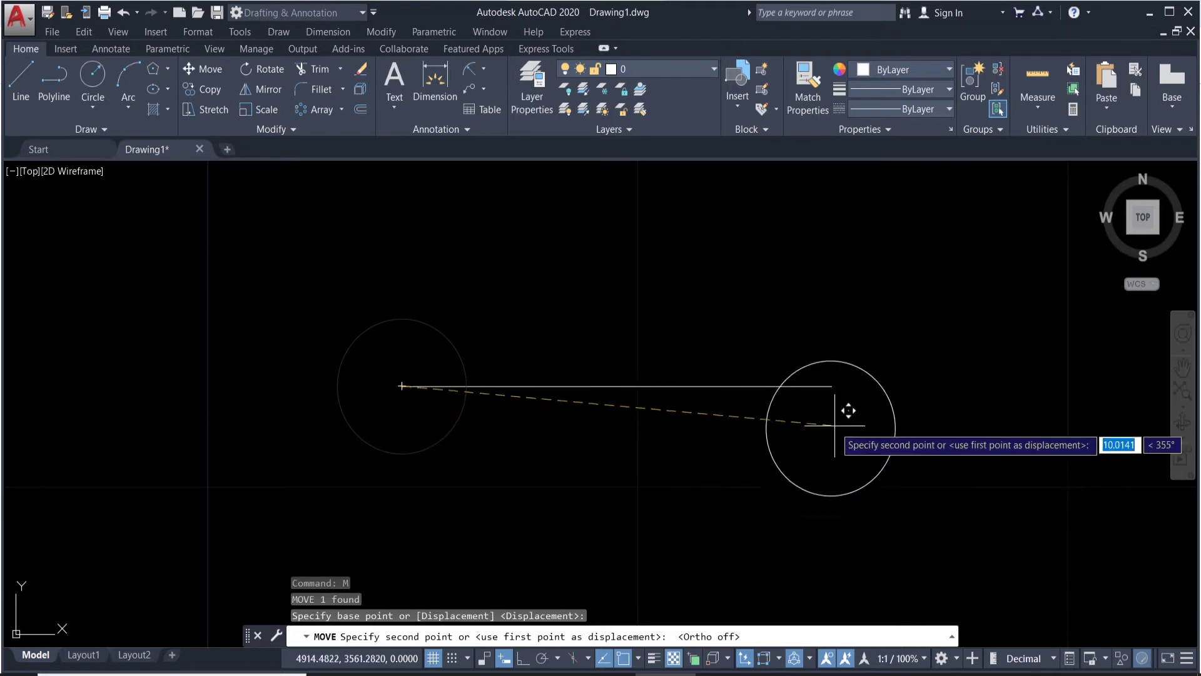
click(832, 386)
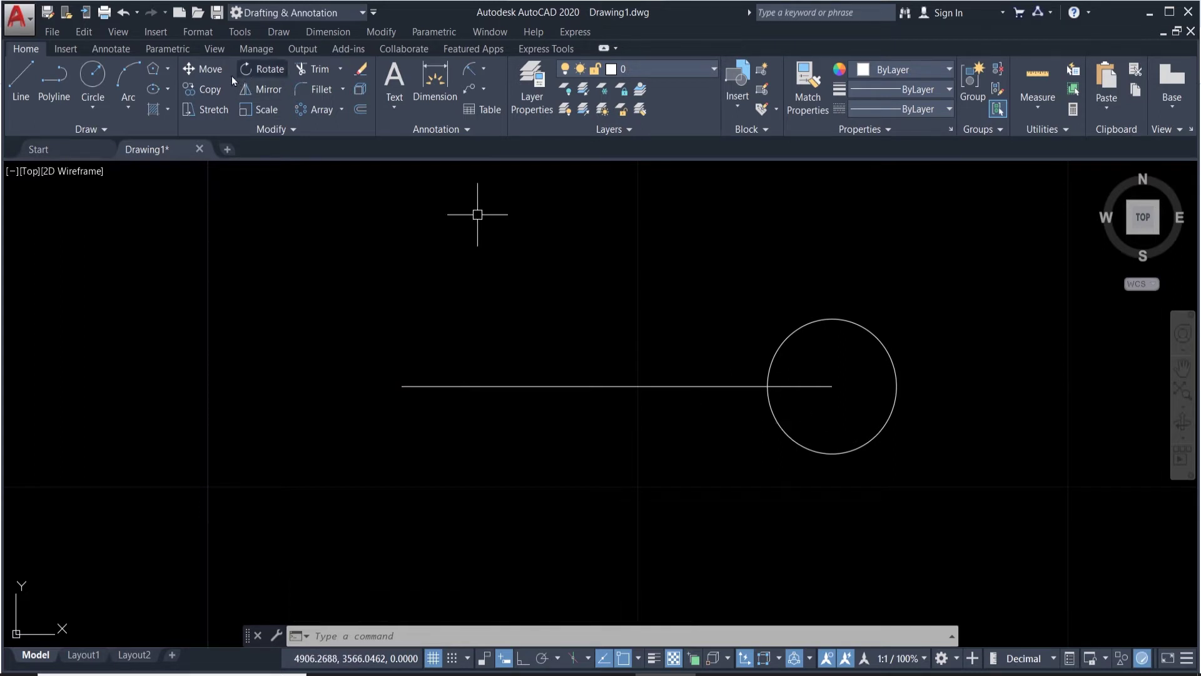
Step: Move the circle 10 units to the left from its centre along the line, with Ortho mode switched on
click(214, 71)
click(777, 420)
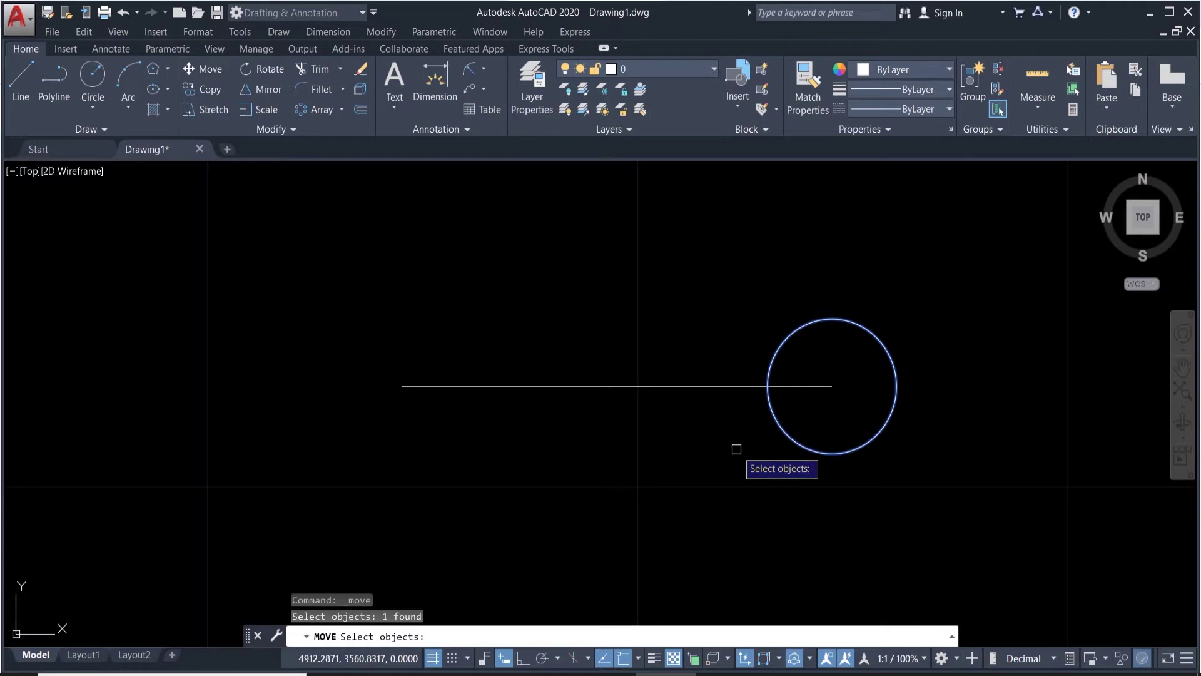
key(Return)
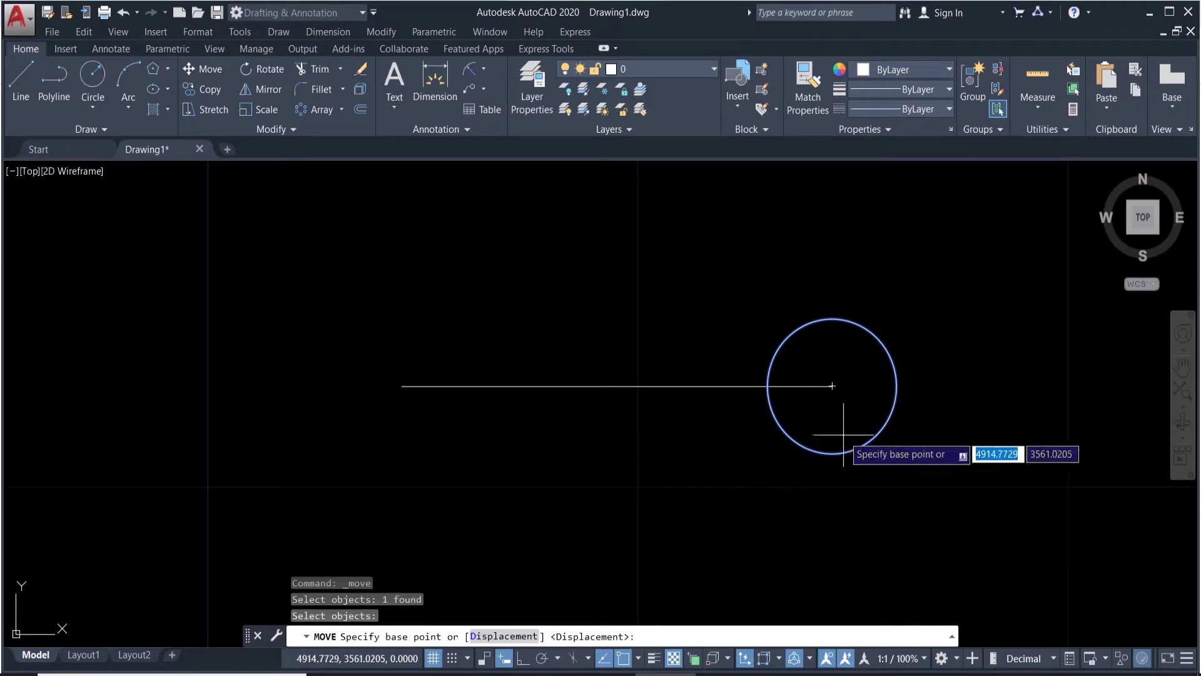
click(832, 386)
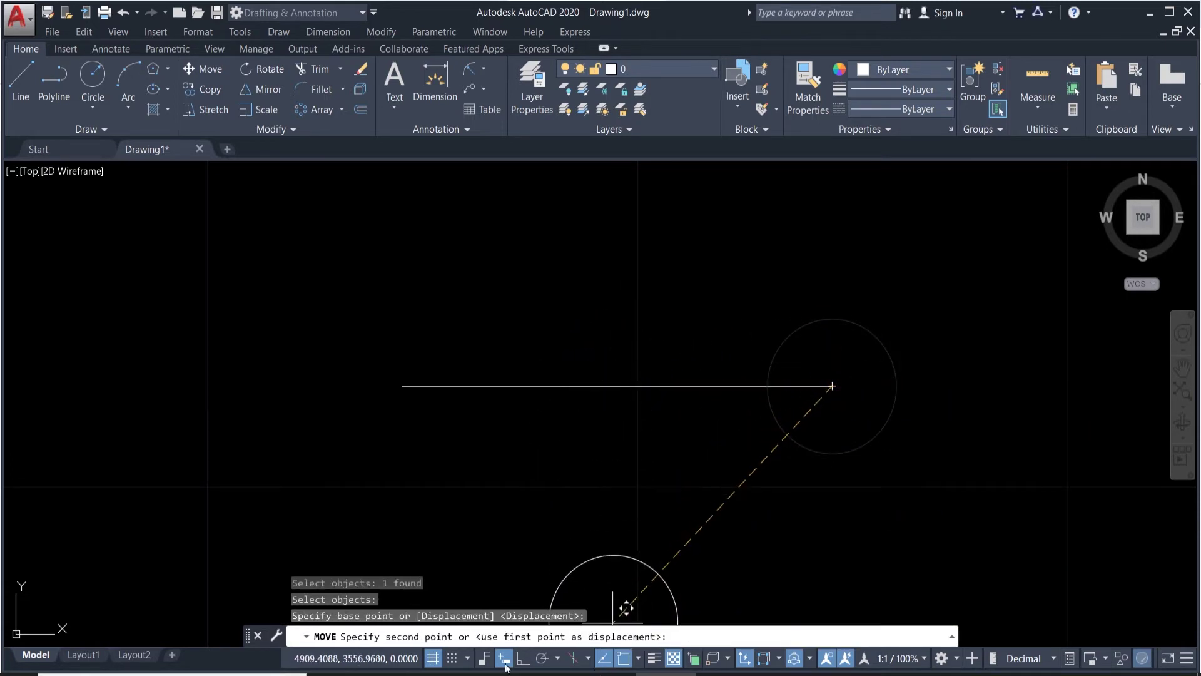
click(524, 659)
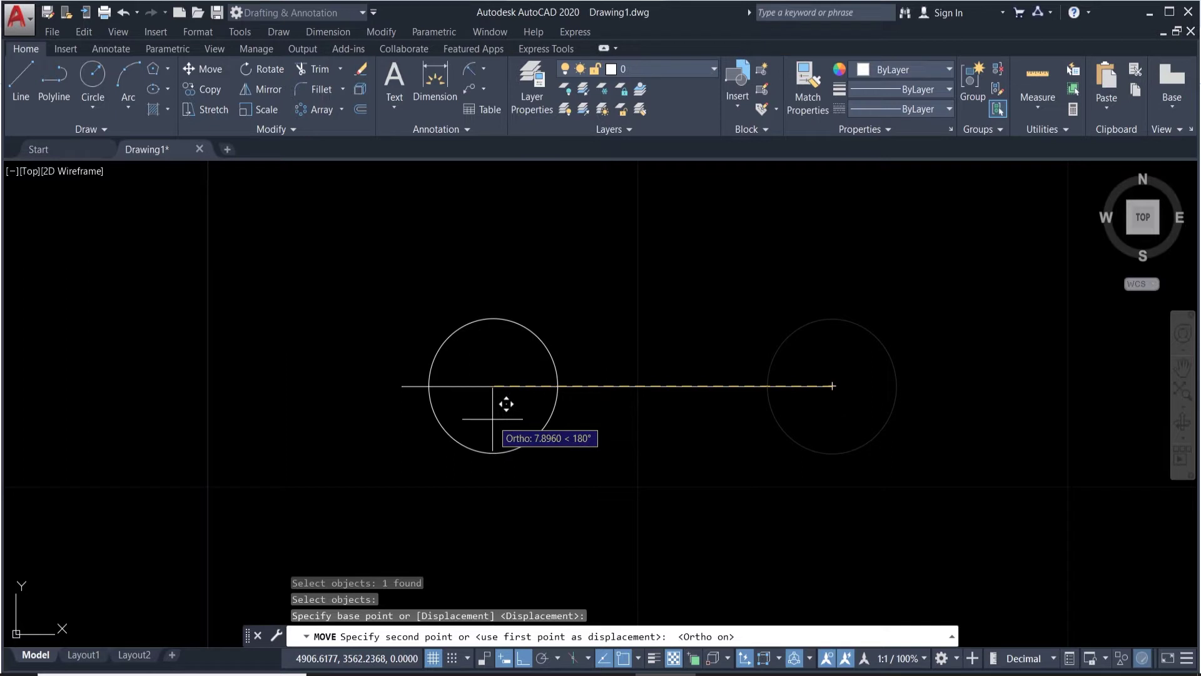
text(10)
key(Return)
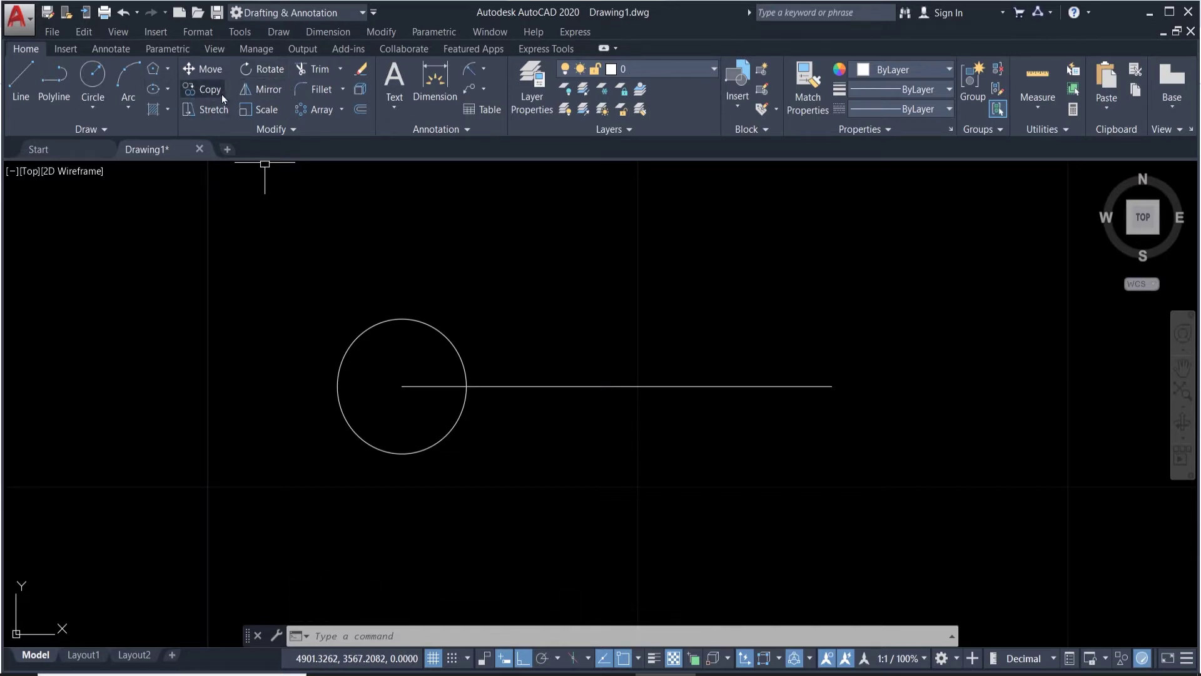
Step: Copy the circle, using its centre as base point, to the line's right endpoint
click(377, 345)
click(348, 300)
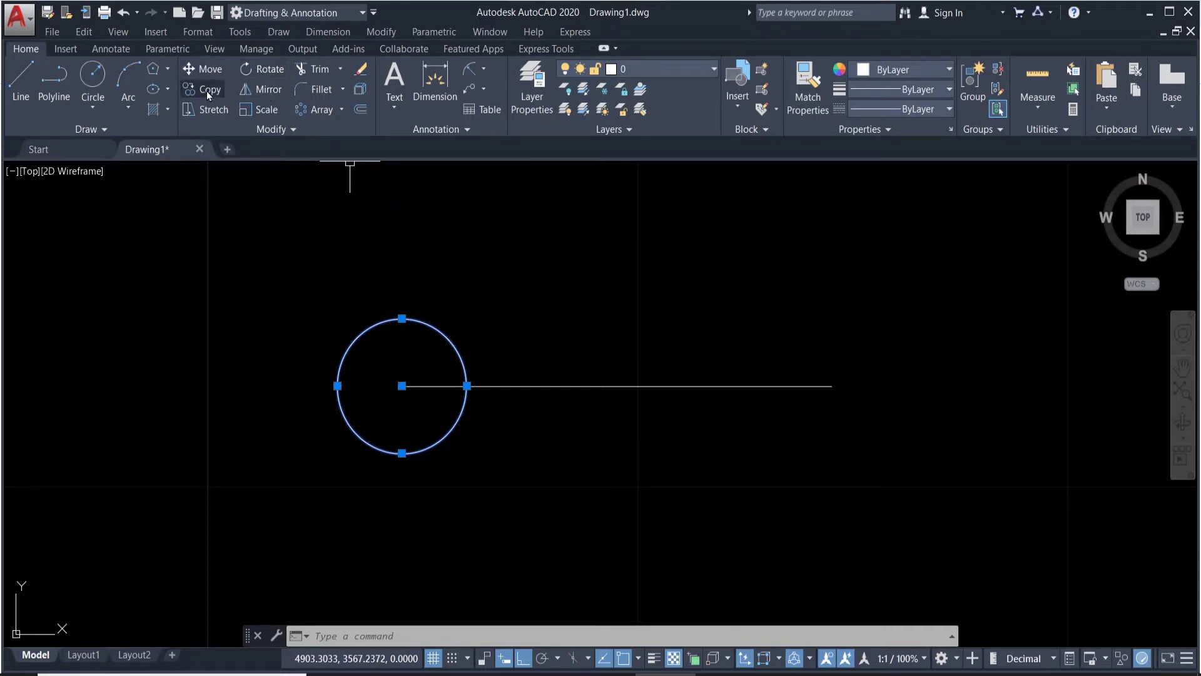
click(207, 91)
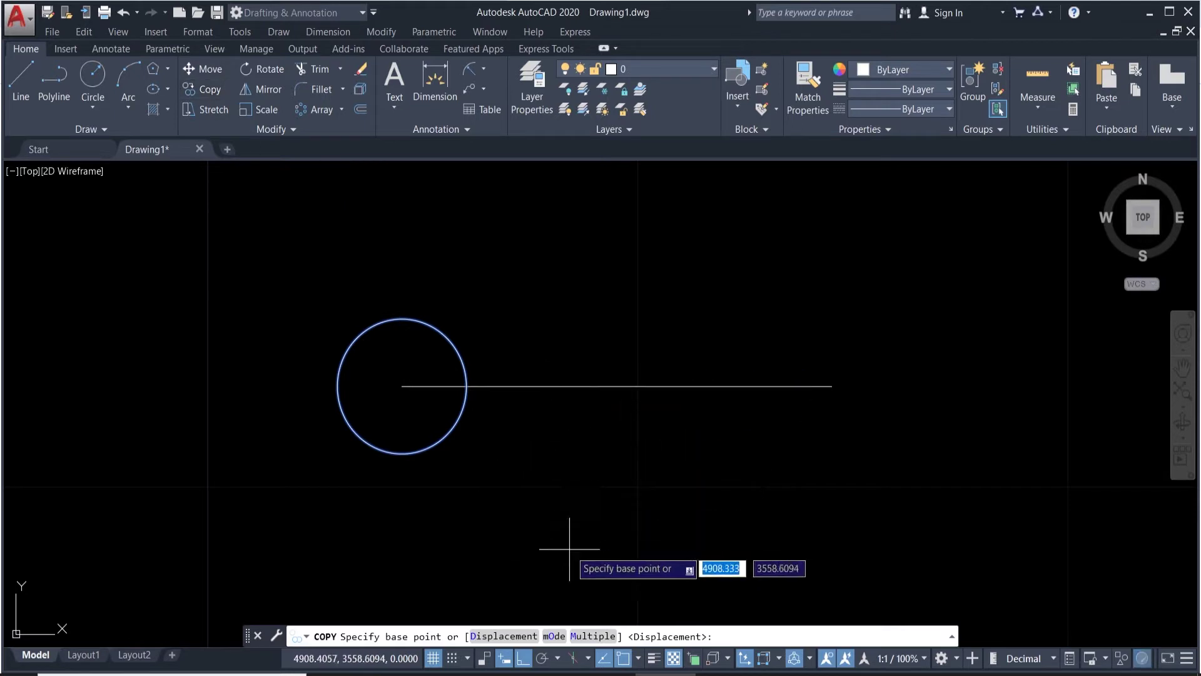
click(401, 386)
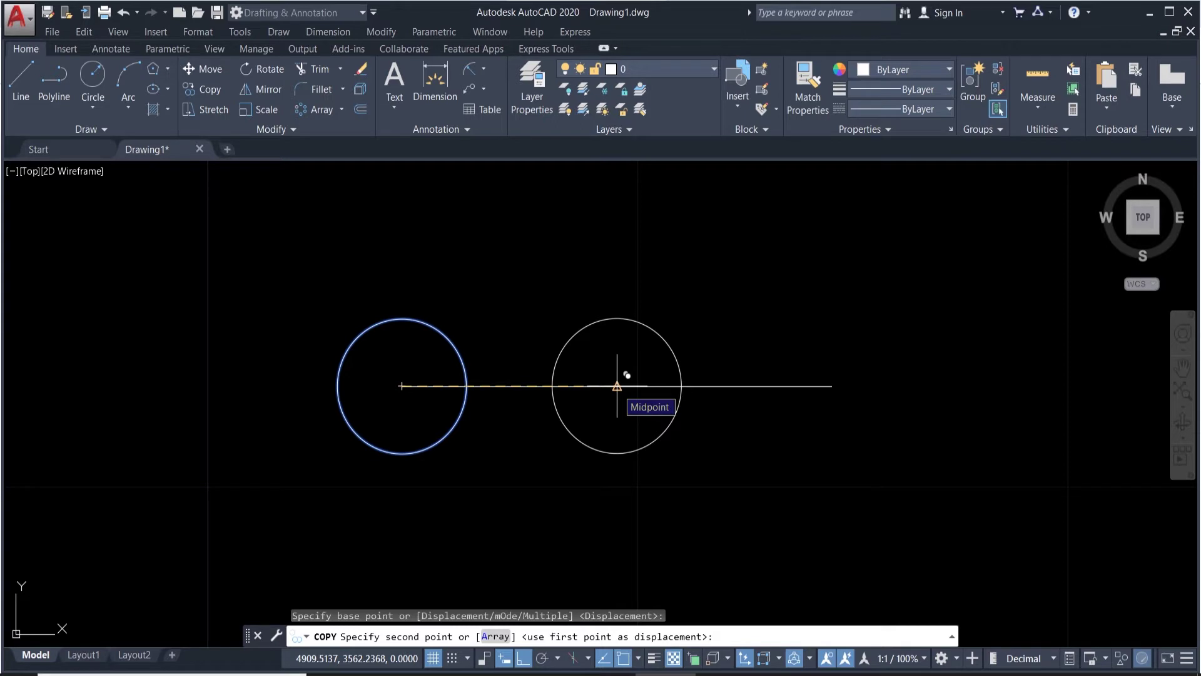
click(832, 386)
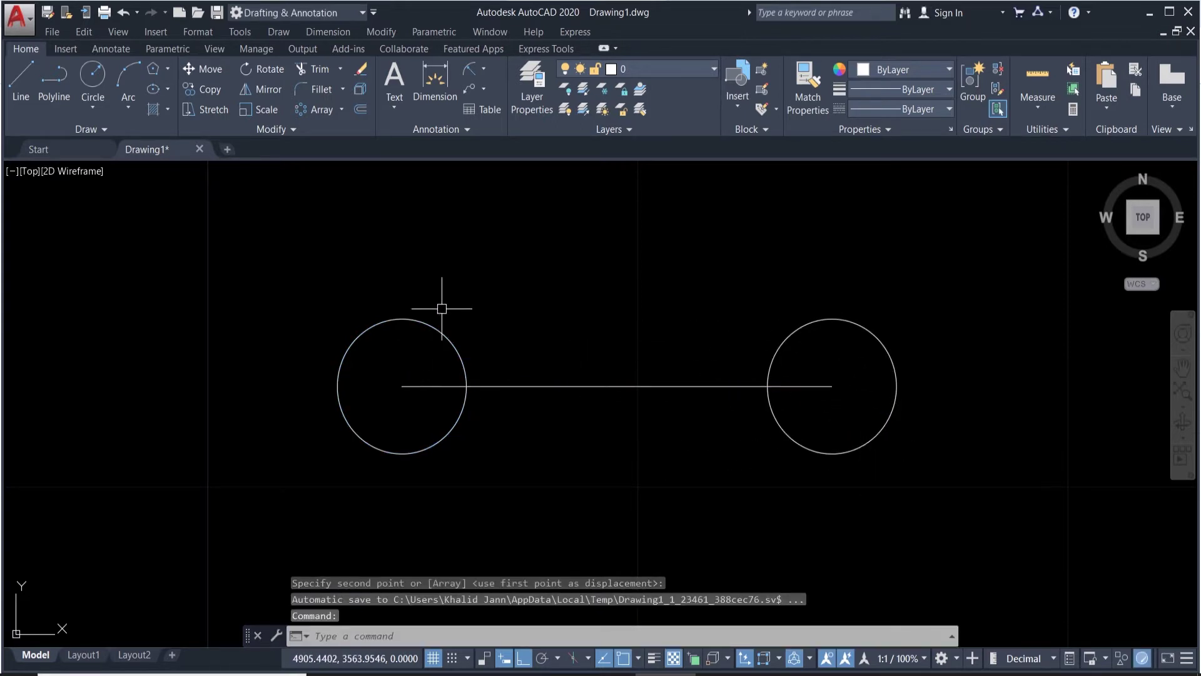
Step: Copy the circle at the line's right endpoint, using its centre as base point, to the line's midpoint
click(791, 410)
click(781, 467)
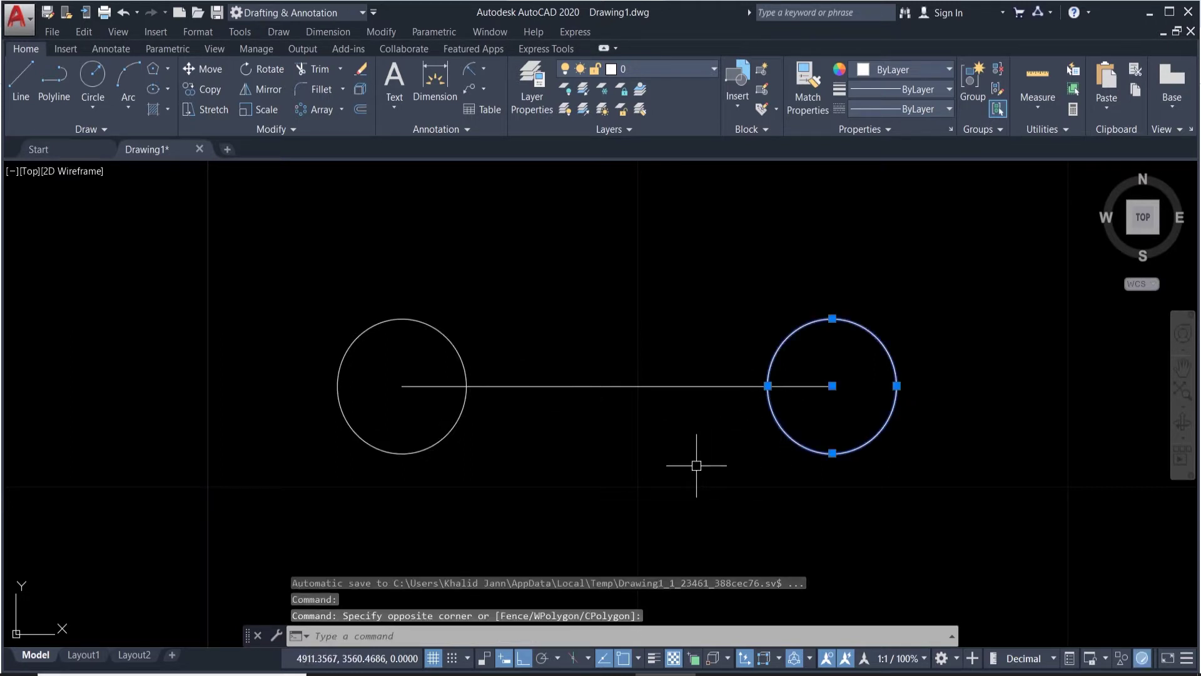
text(co)
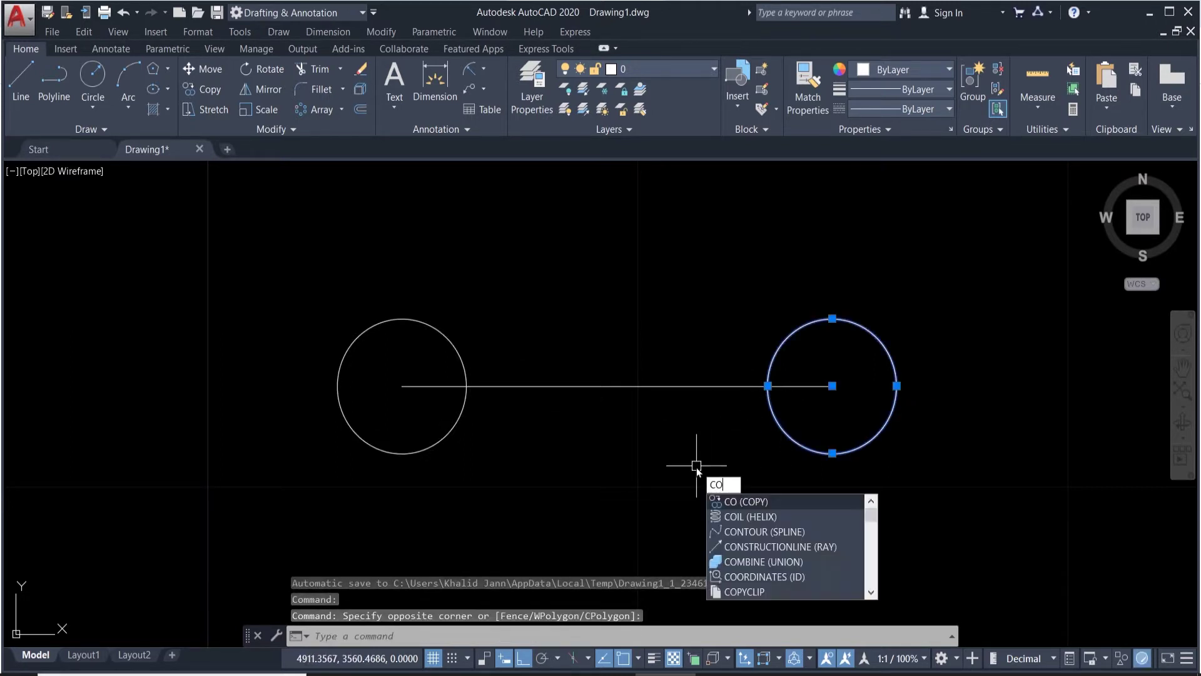
key(BackSpace)
text(p)
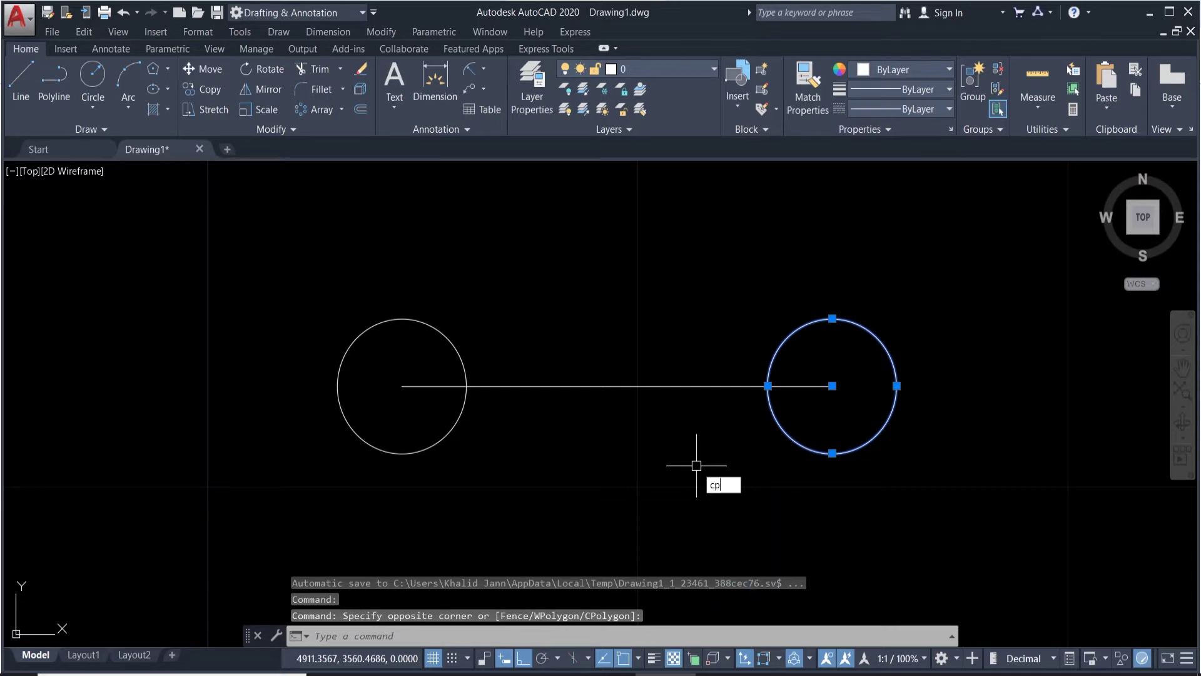
key(Return)
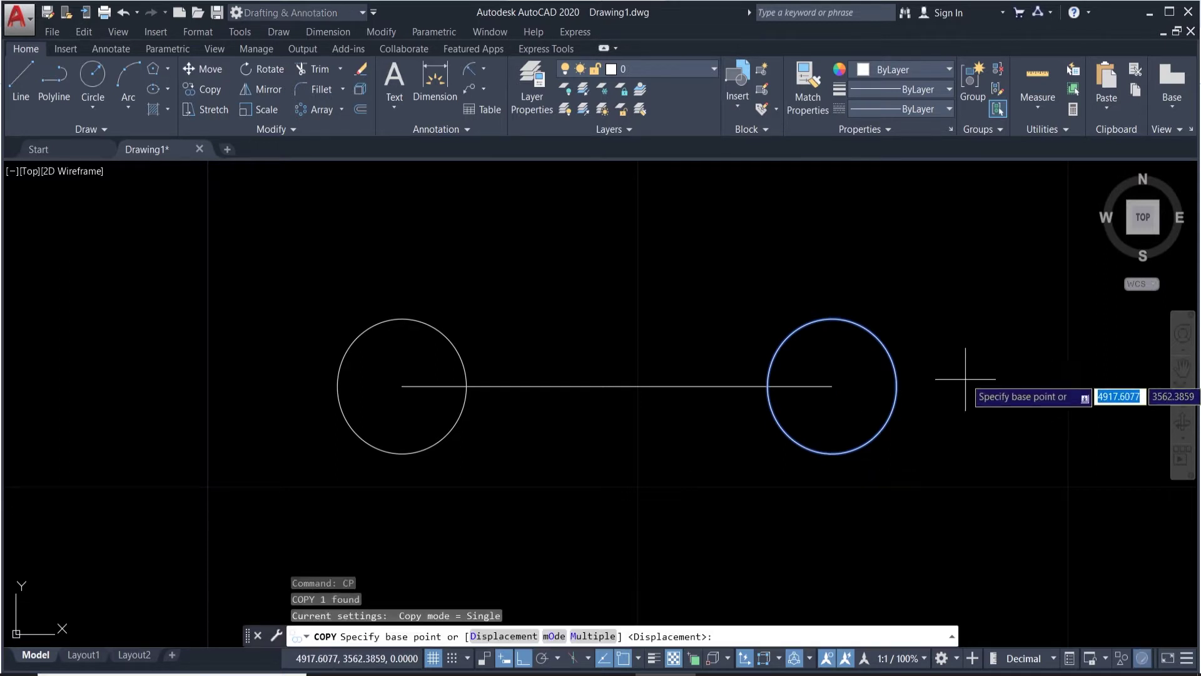
click(832, 386)
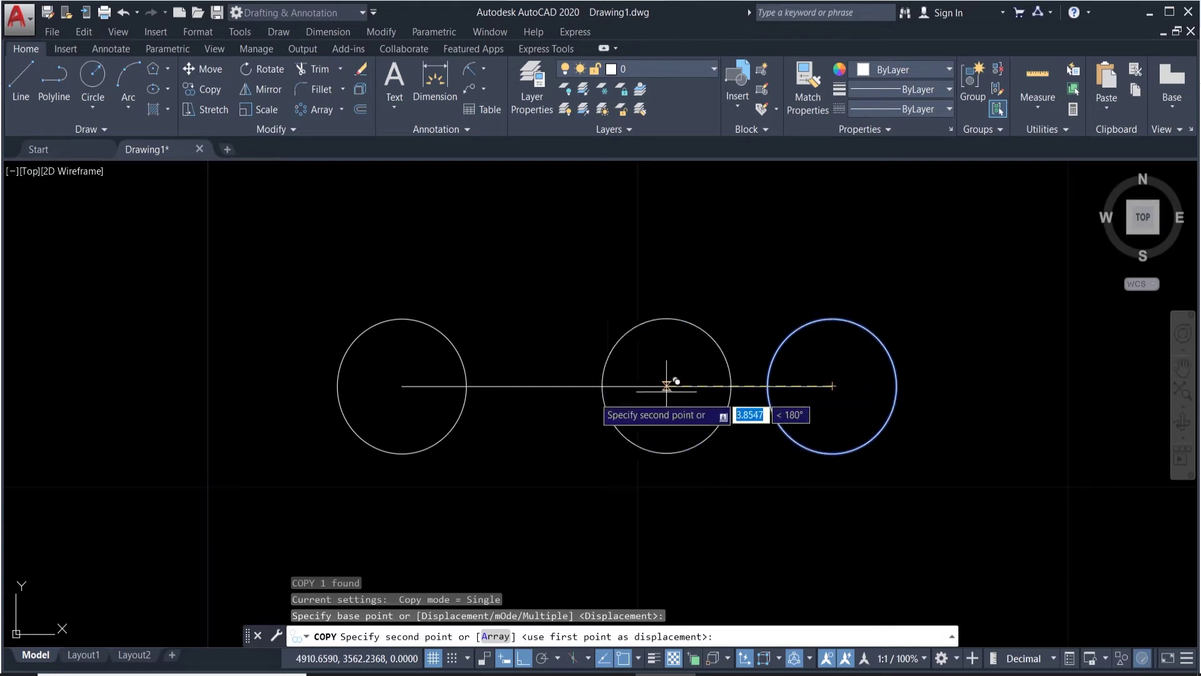
click(616, 386)
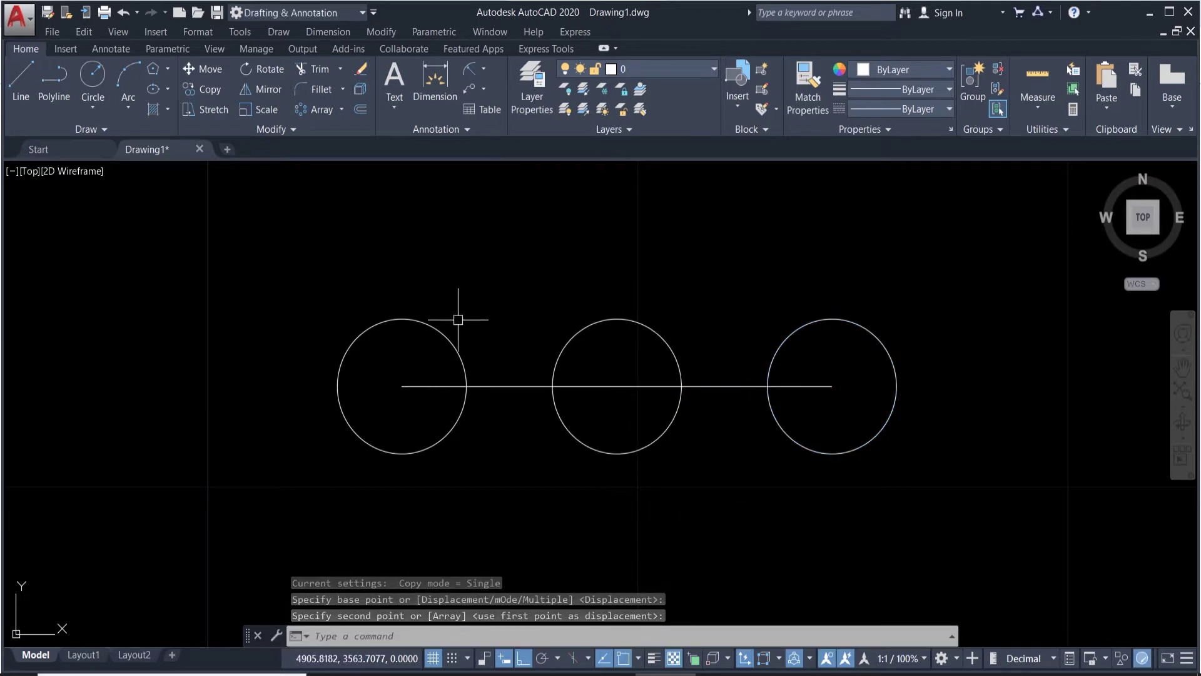
Step: Draw a roughly square rectangle in the empty space to the right of the three circles
scroll(461, 318, up, 3)
scroll(462, 318, down, 7)
scroll(520, 392, down, 2)
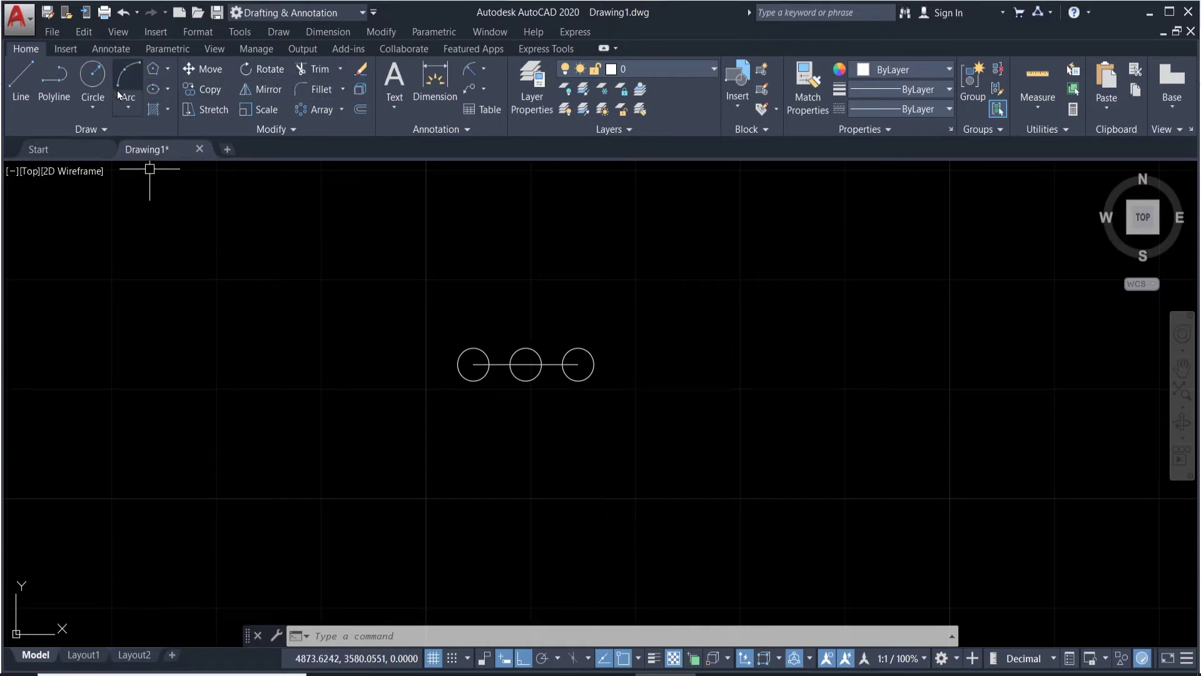
click(166, 71)
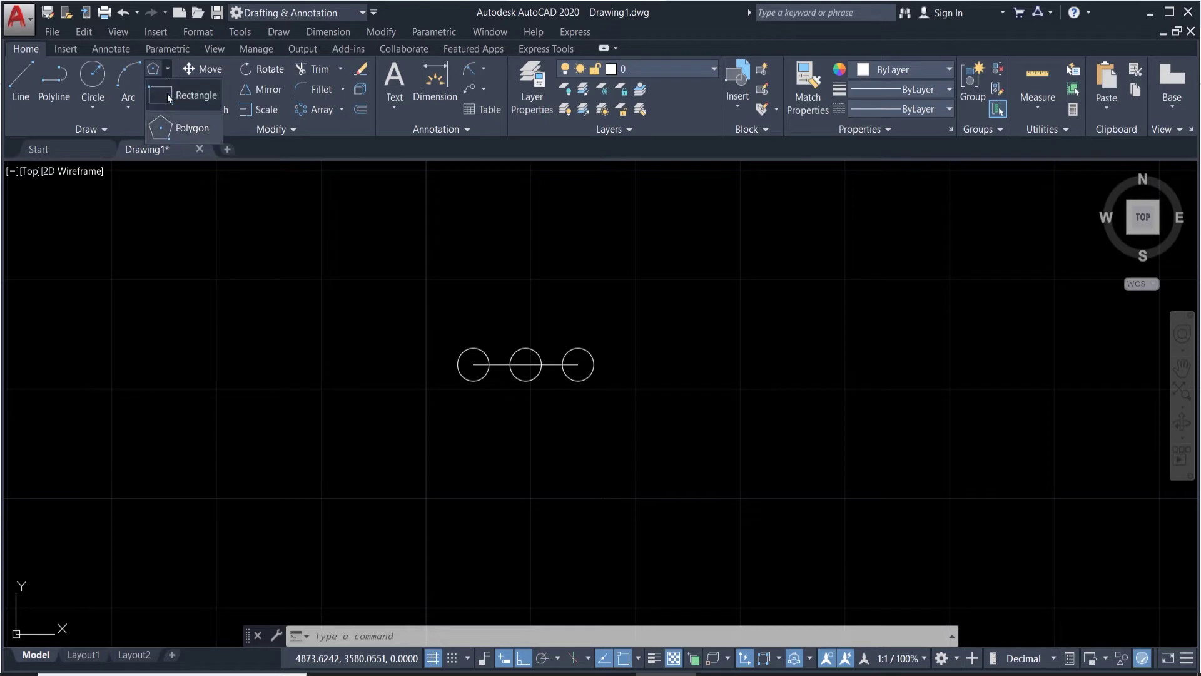
click(178, 96)
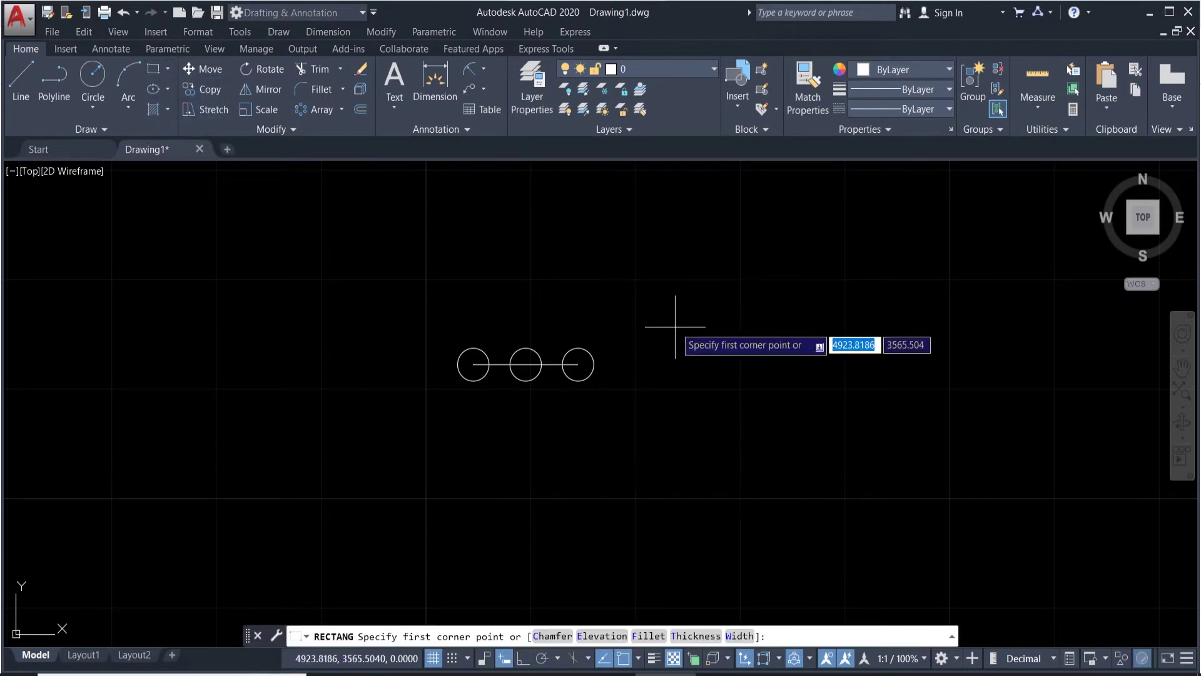
click(676, 303)
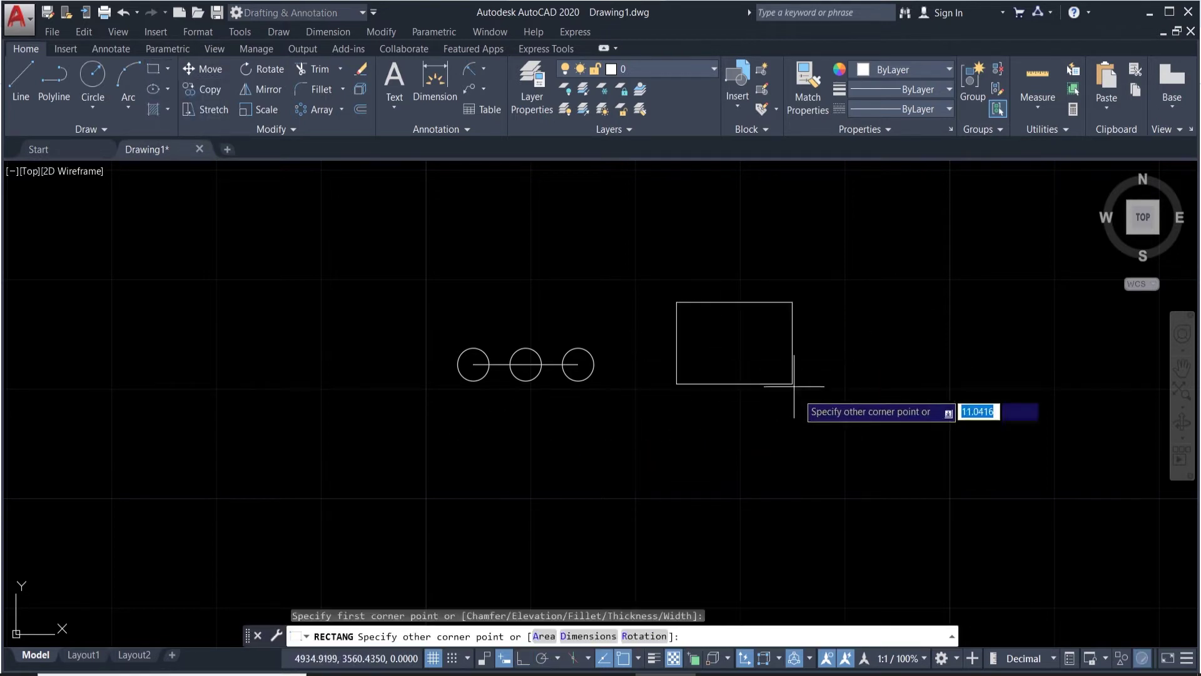
click(802, 426)
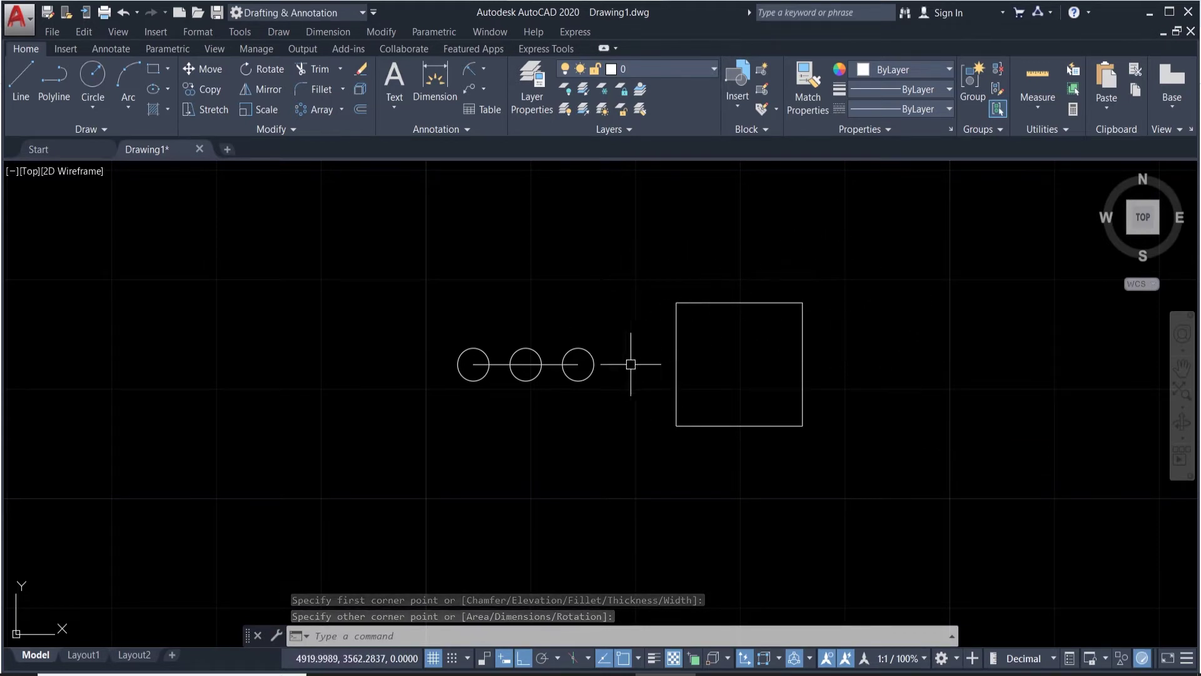
Step: Copy the circle at the line's right endpoint, using its centre as base point, to the centre of the rectangle
click(591, 371)
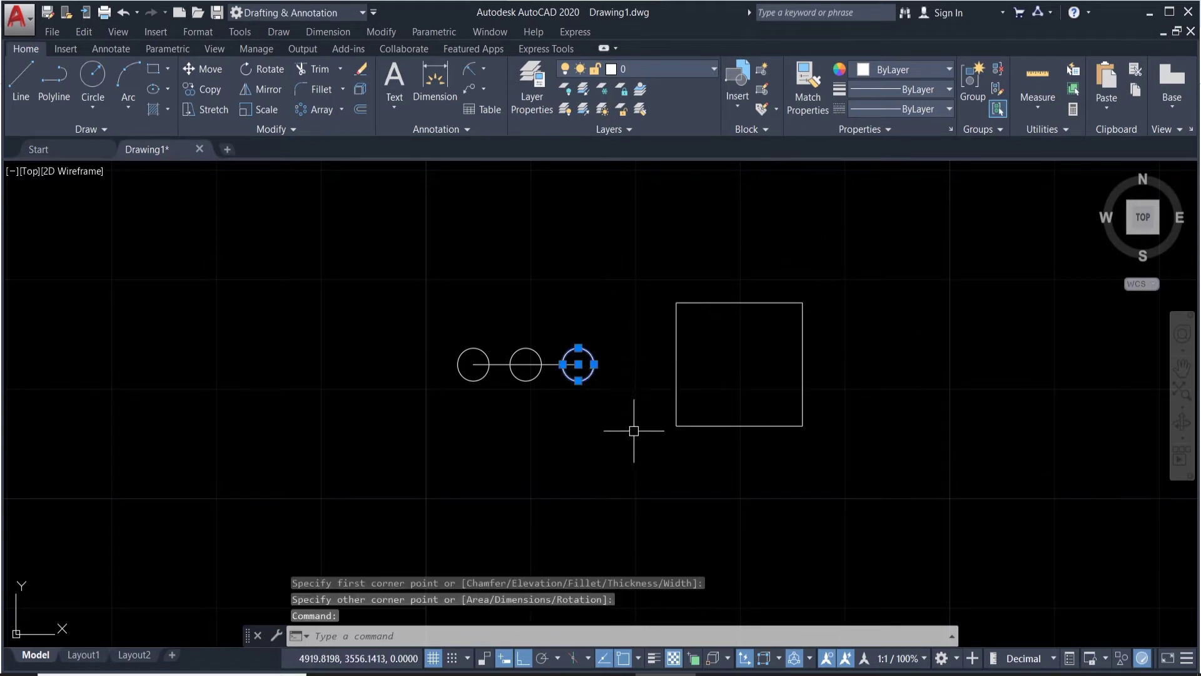
text(c)
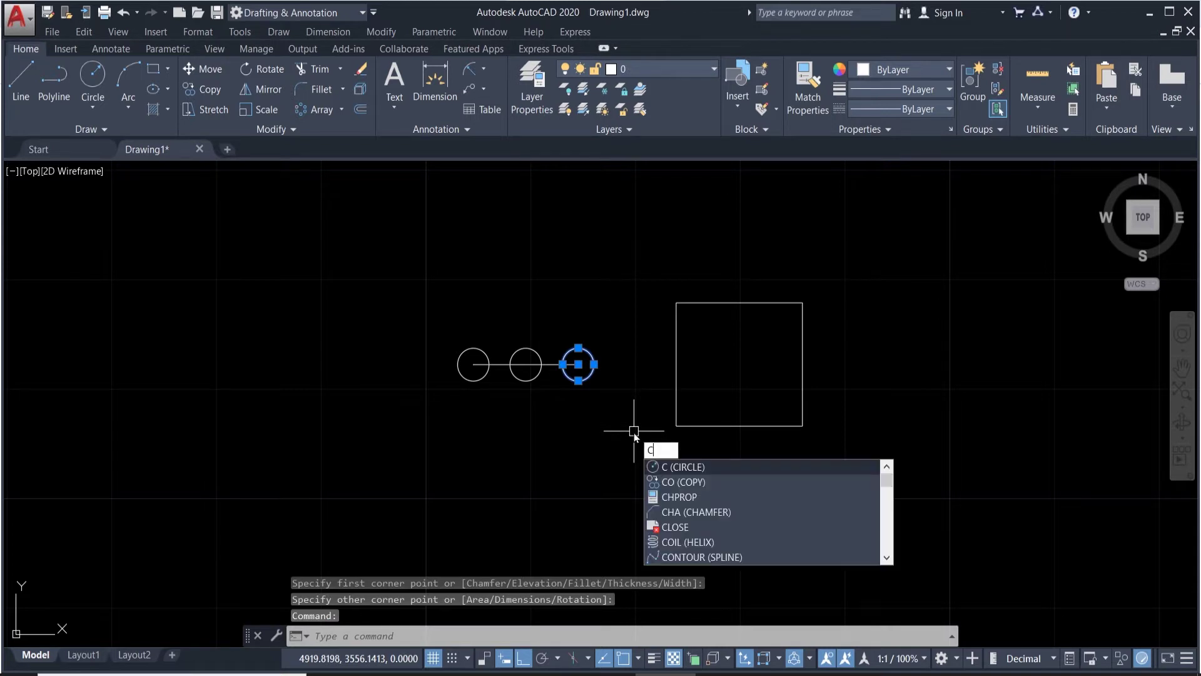
text(p)
key(Return)
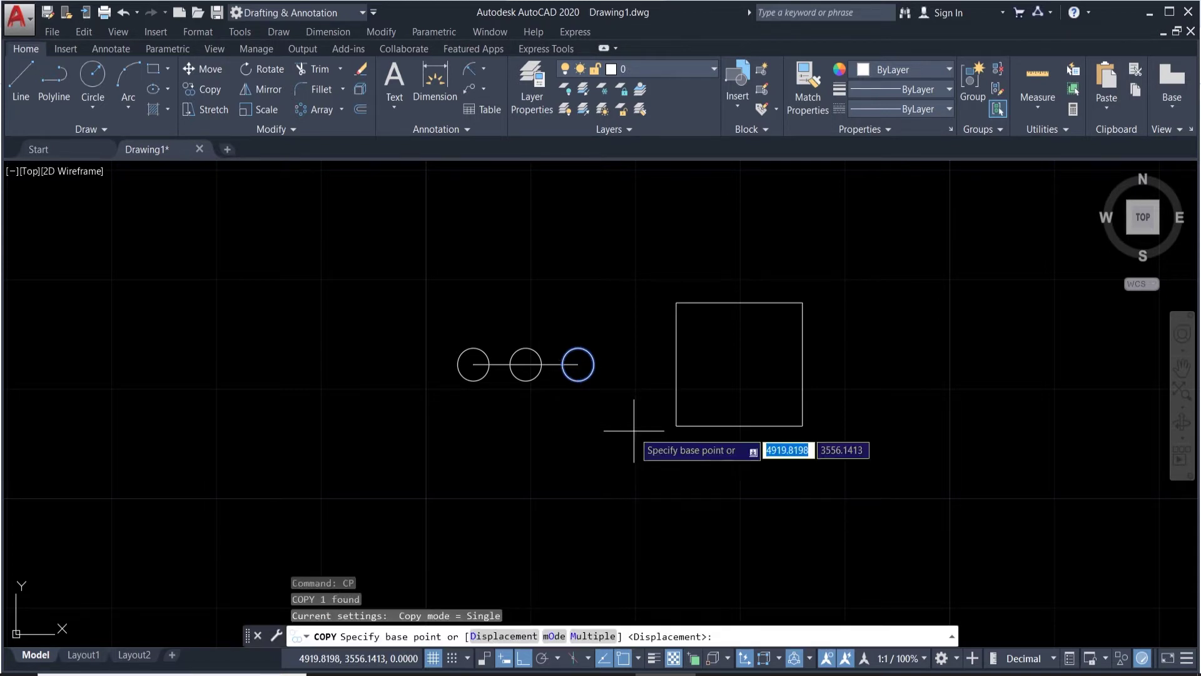
click(579, 364)
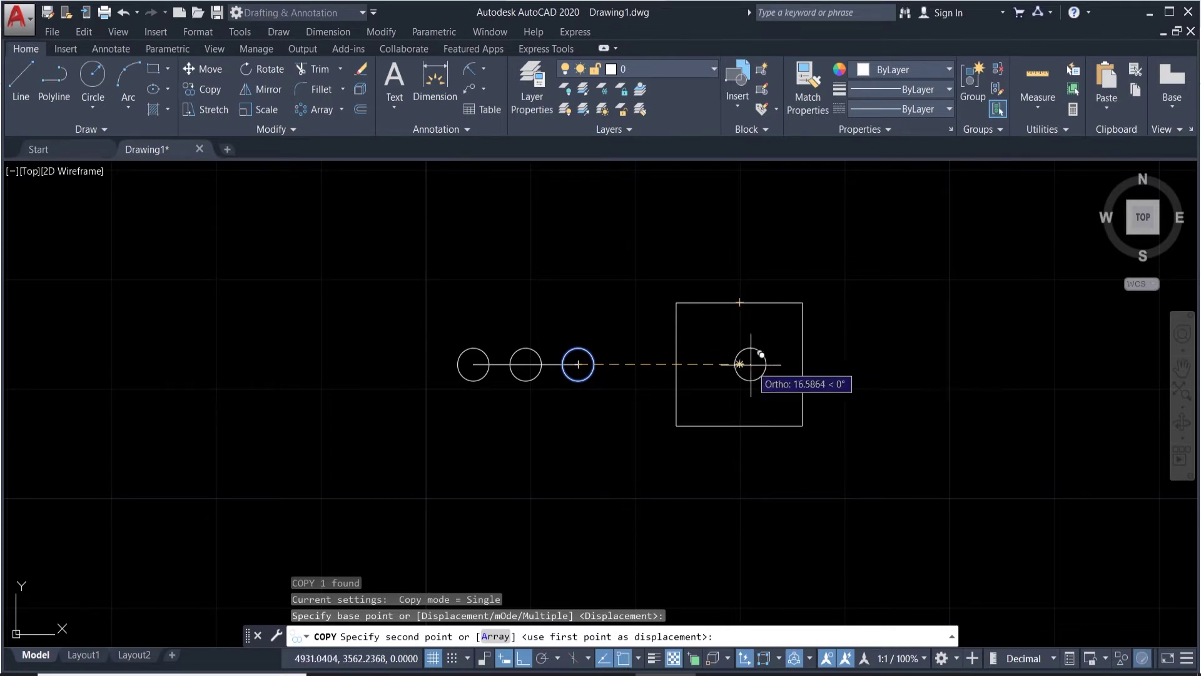
click(740, 364)
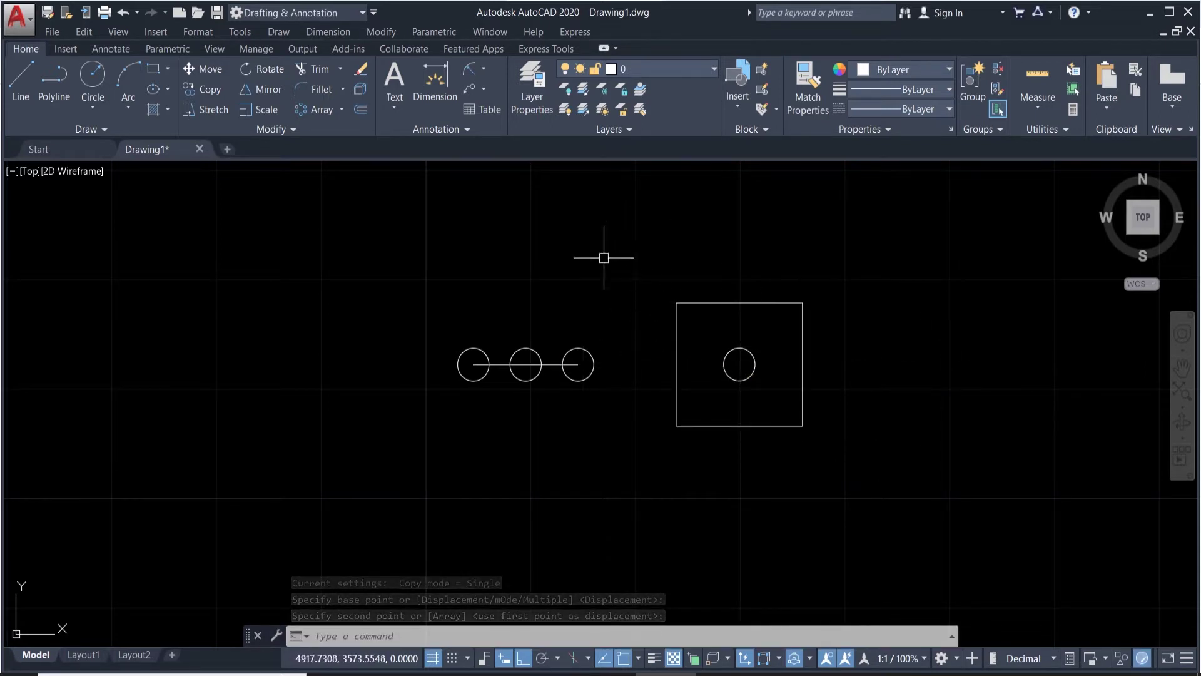
Step: Copy the circle inside the rectangle from its centre to all four rectangle corners, using the Multiple option with Ortho mode switched off
click(749, 351)
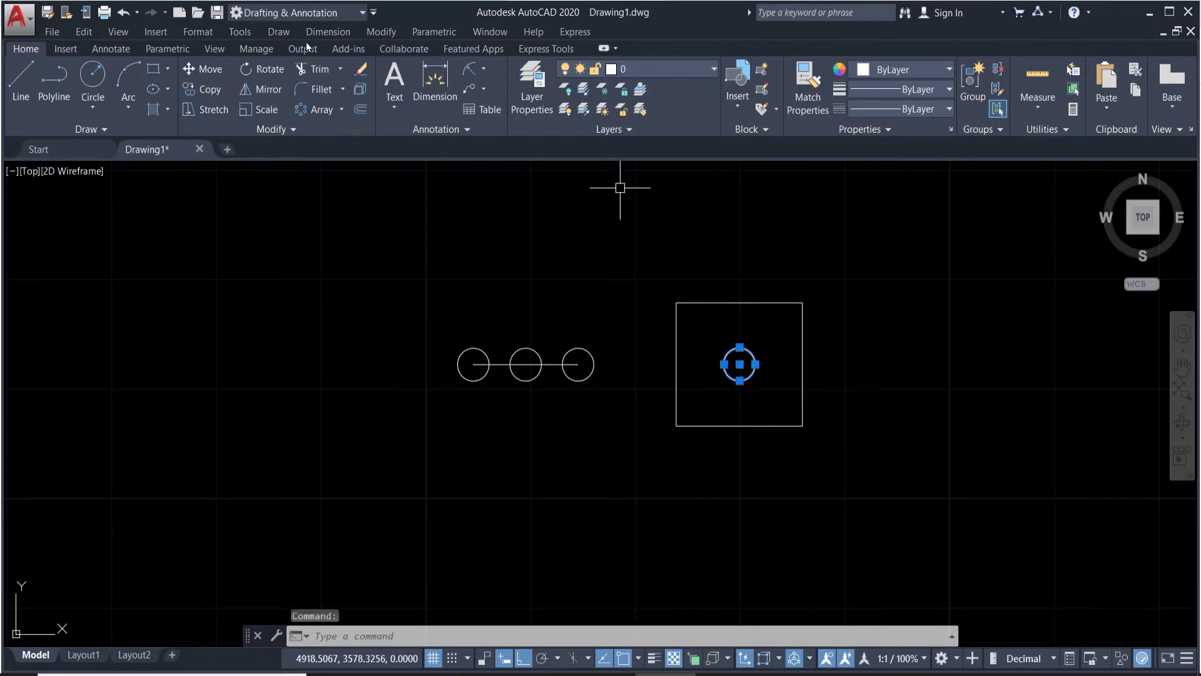
click(204, 91)
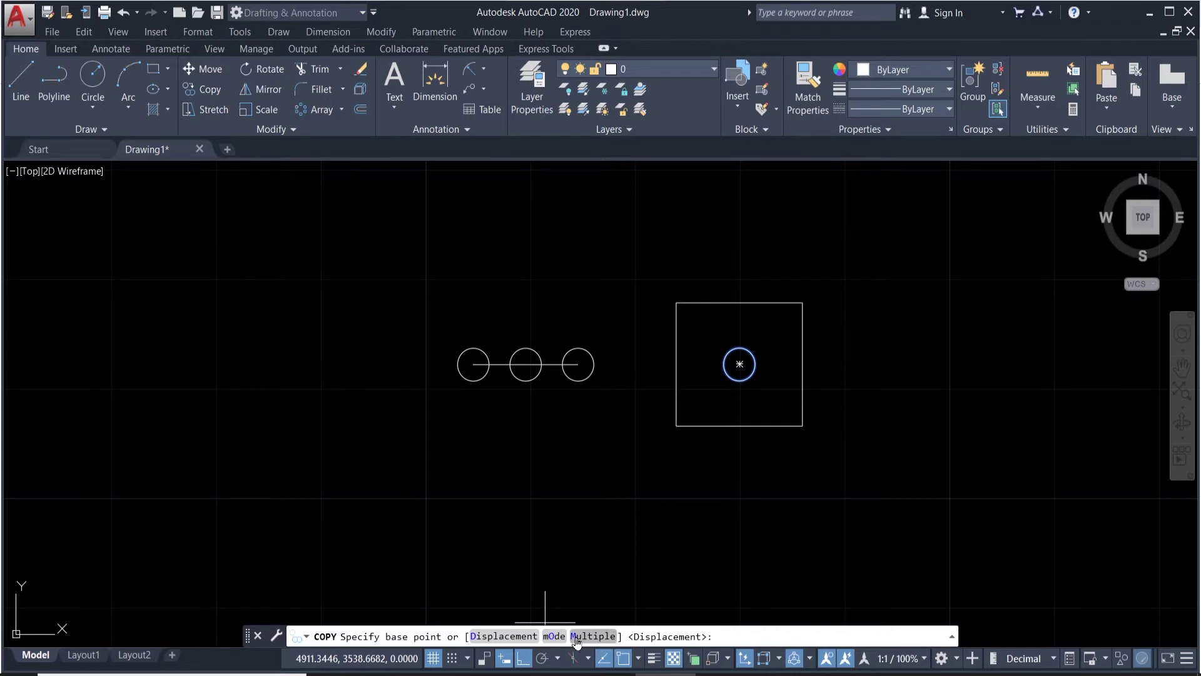
key(Escape)
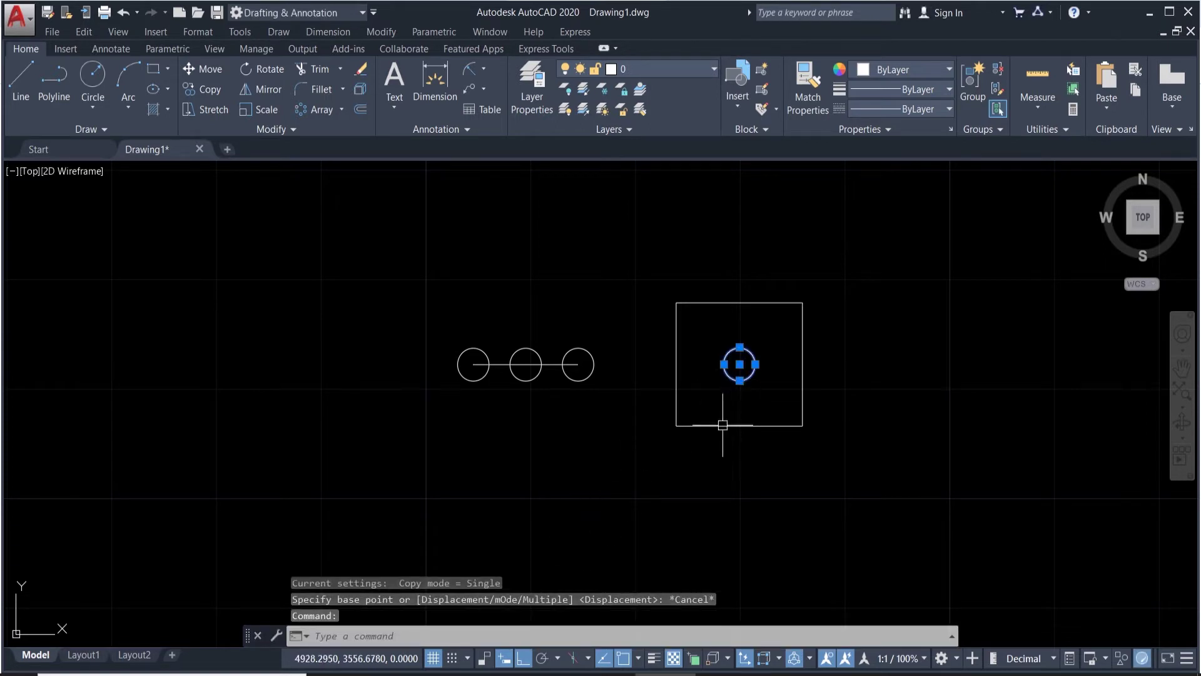
click(208, 89)
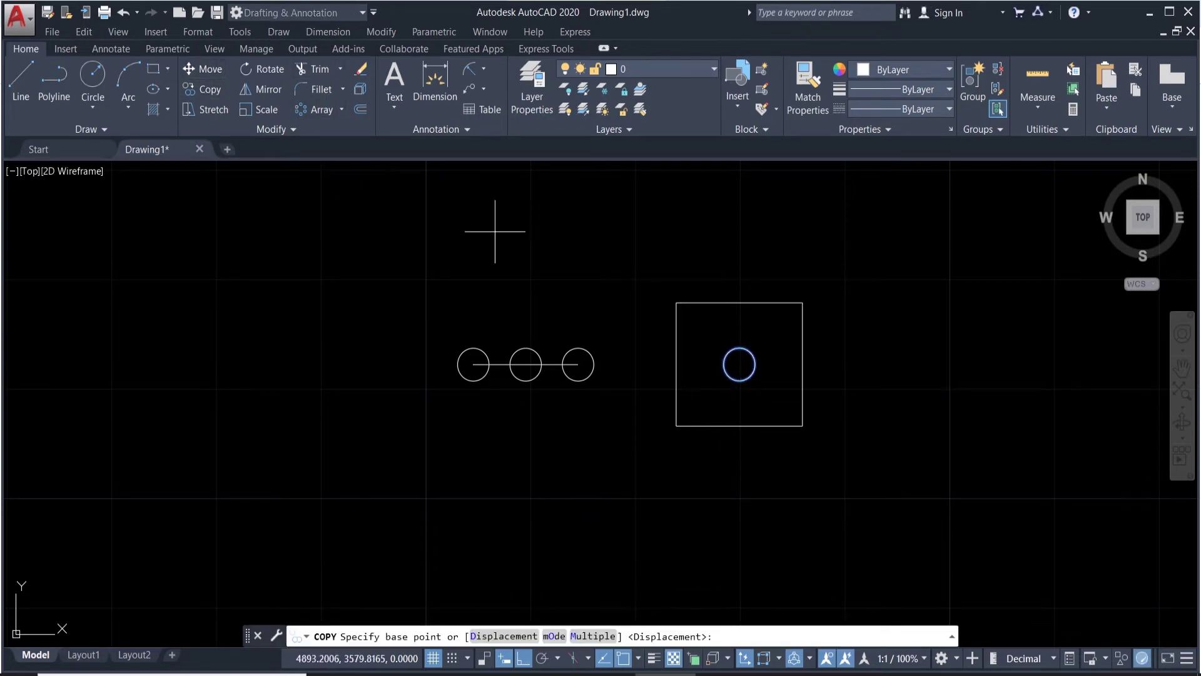
click(575, 636)
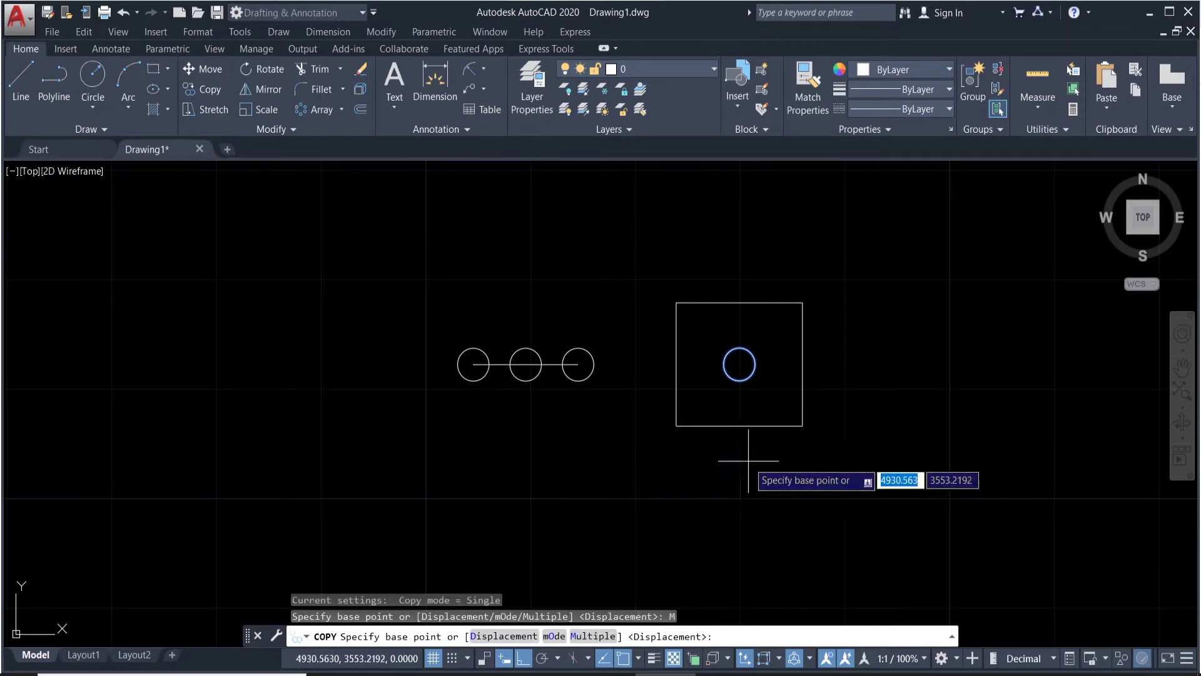
click(739, 364)
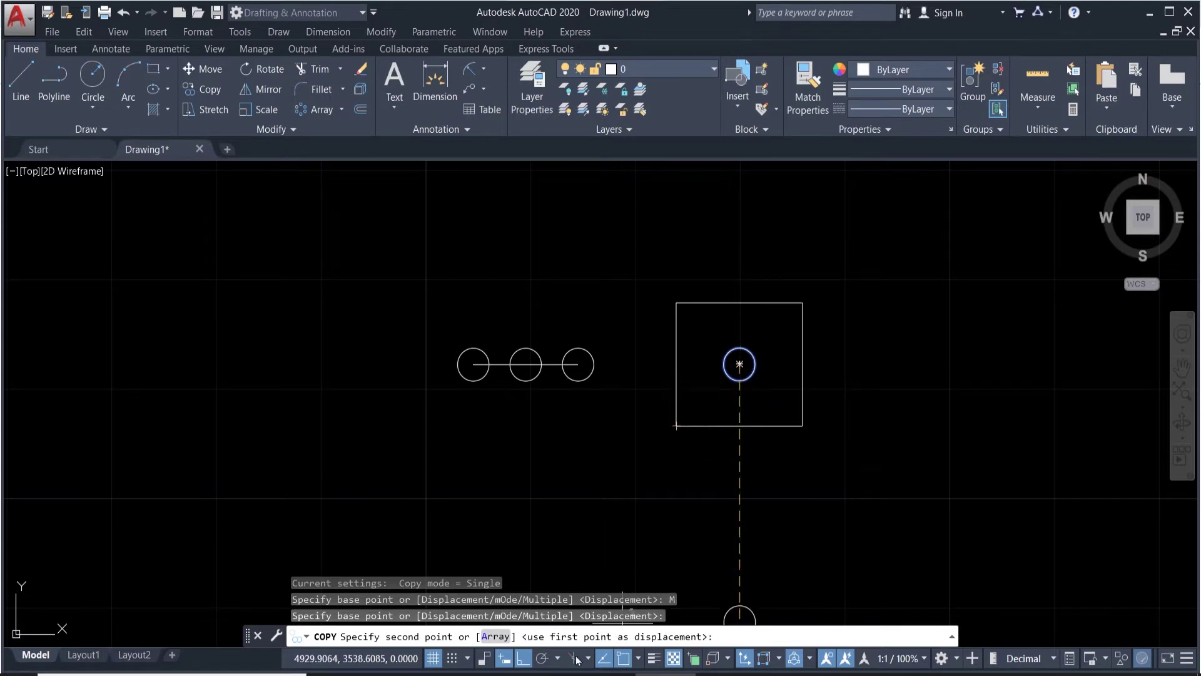
click(526, 658)
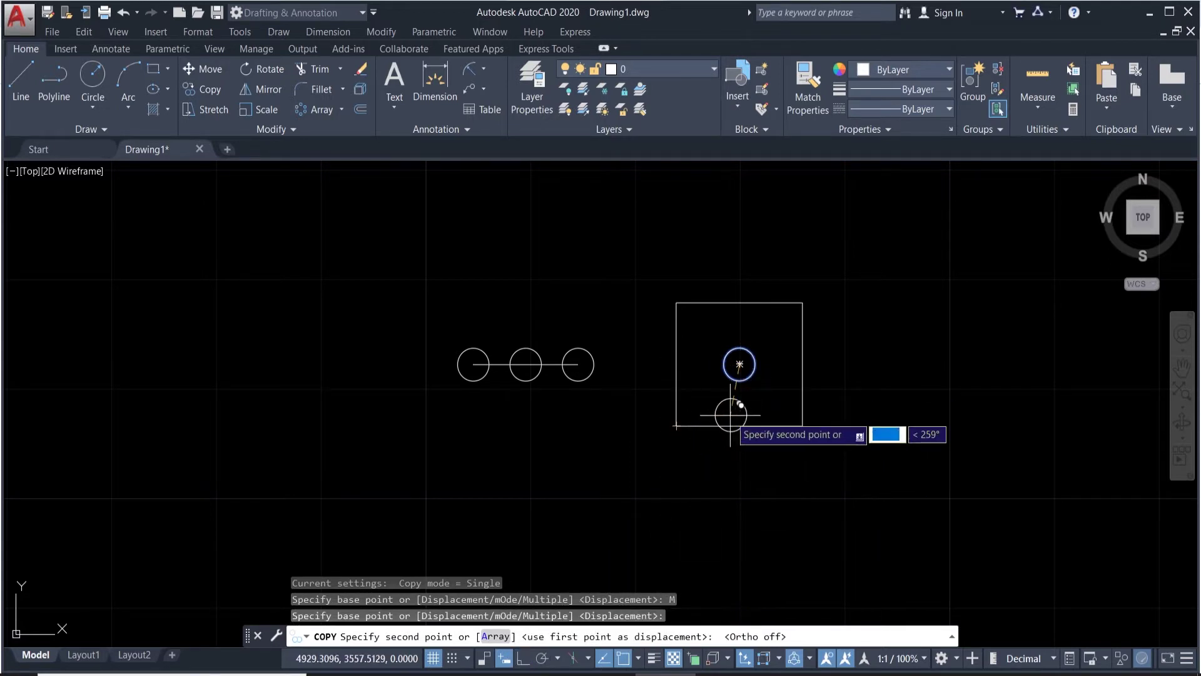
click(676, 425)
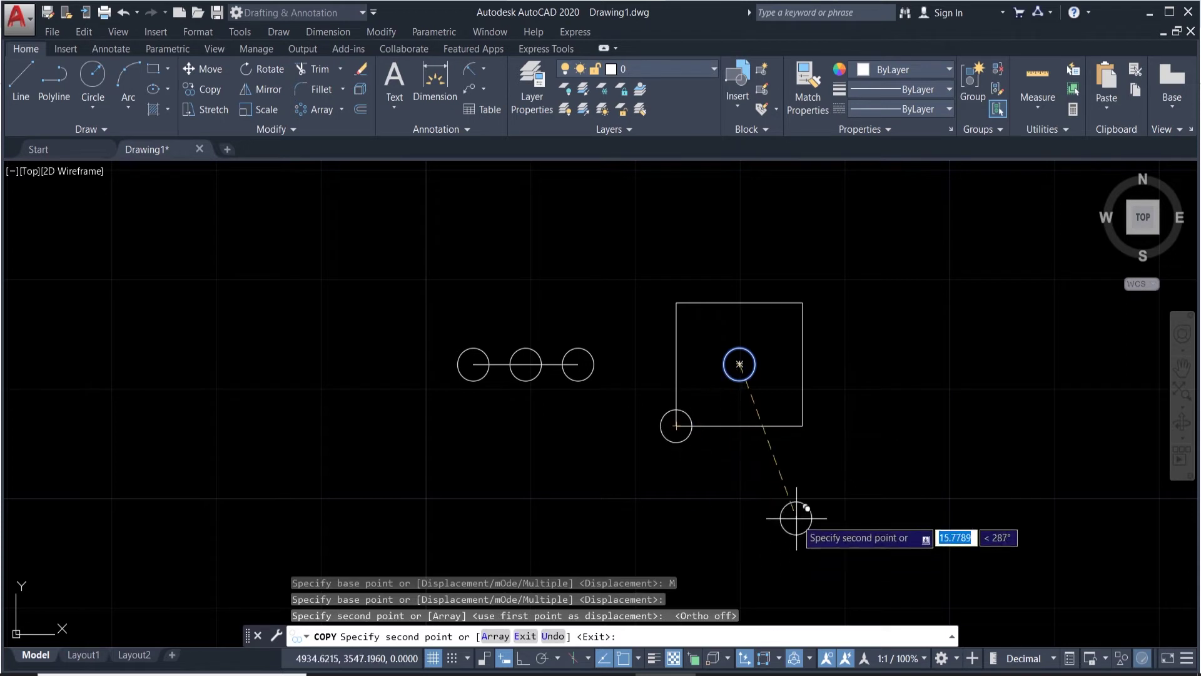
click(803, 426)
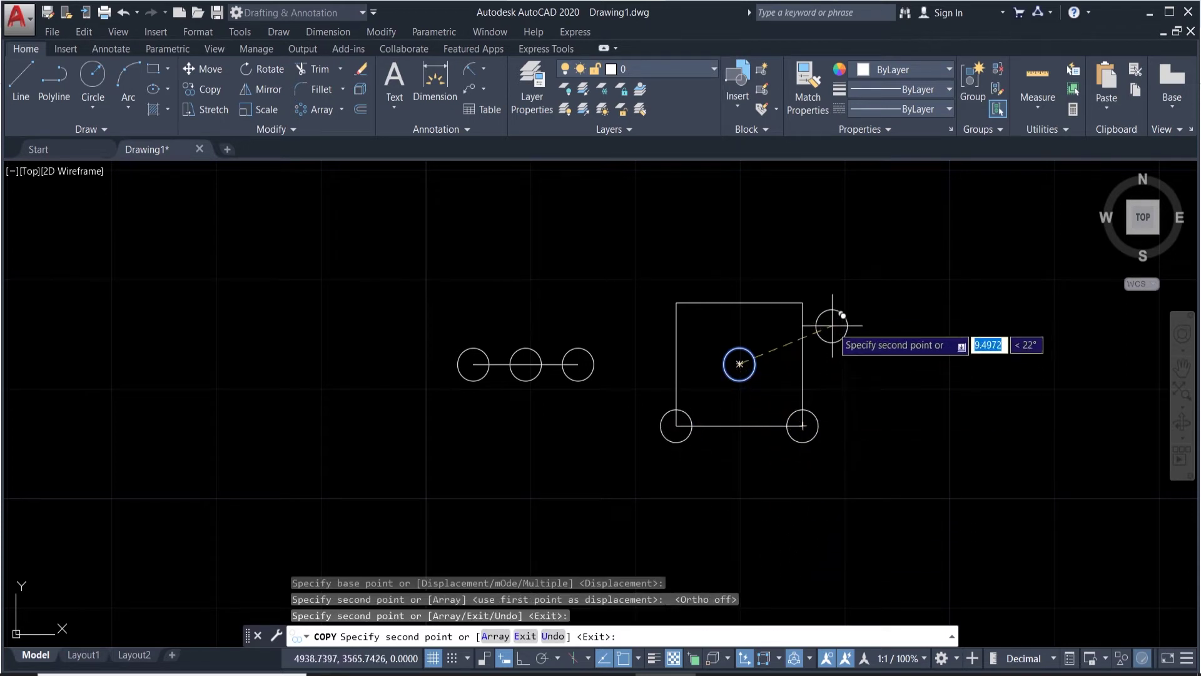
click(802, 302)
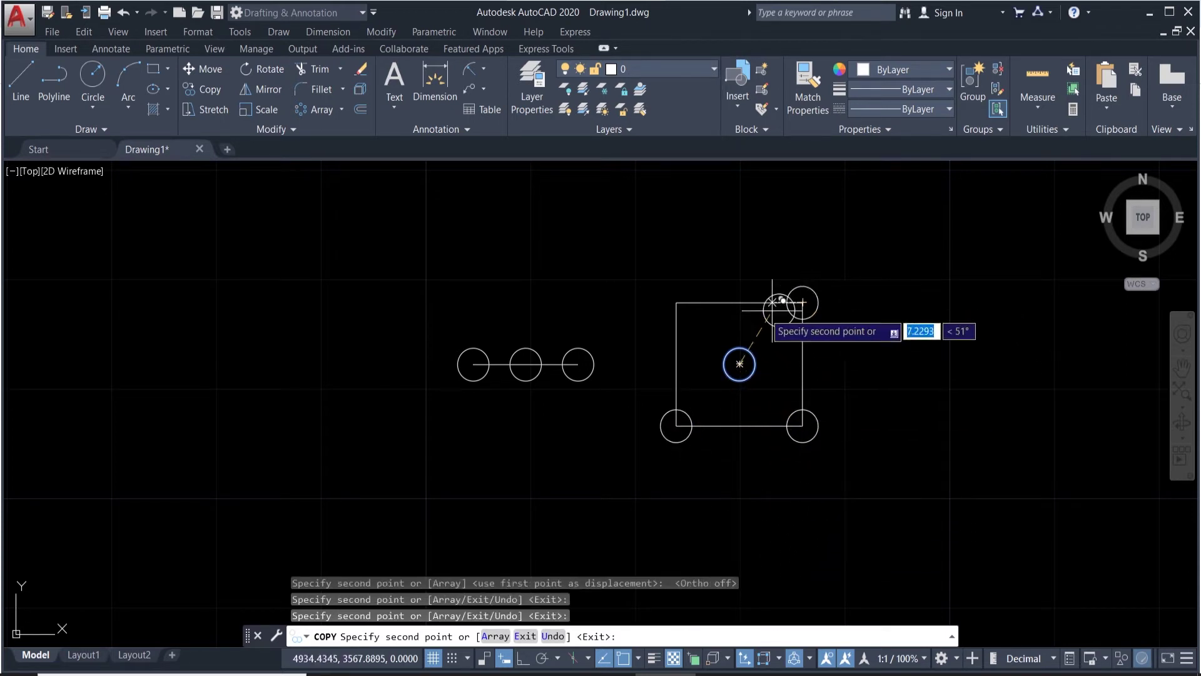
click(677, 302)
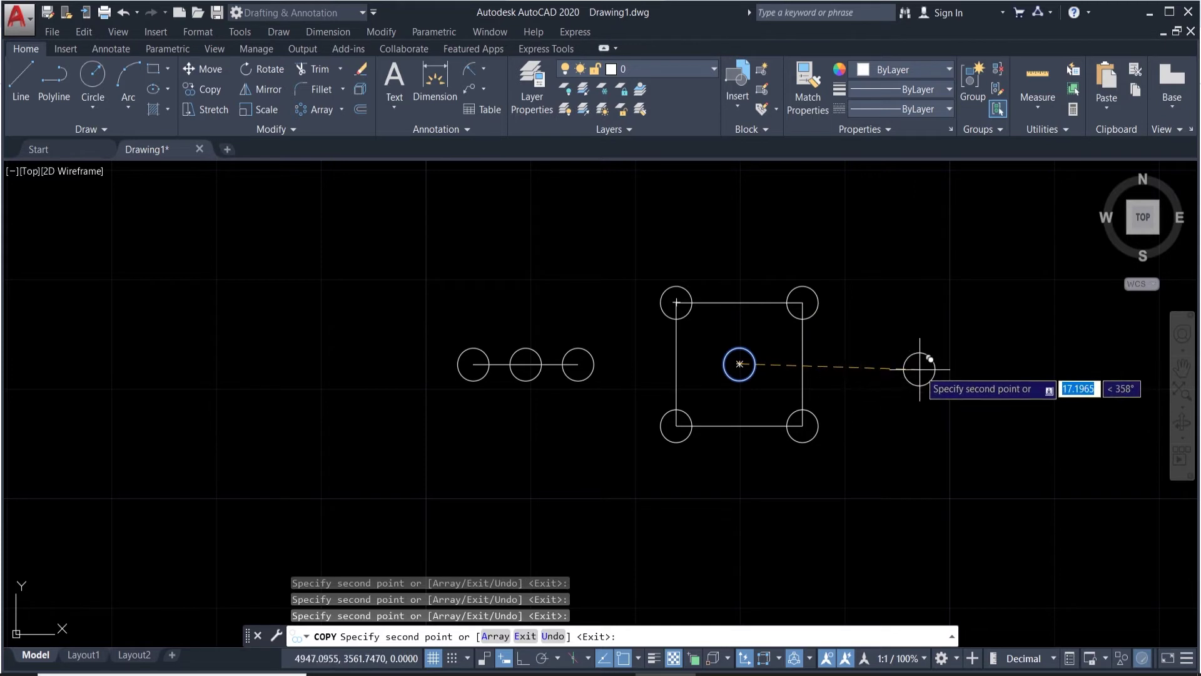
key(Escape)
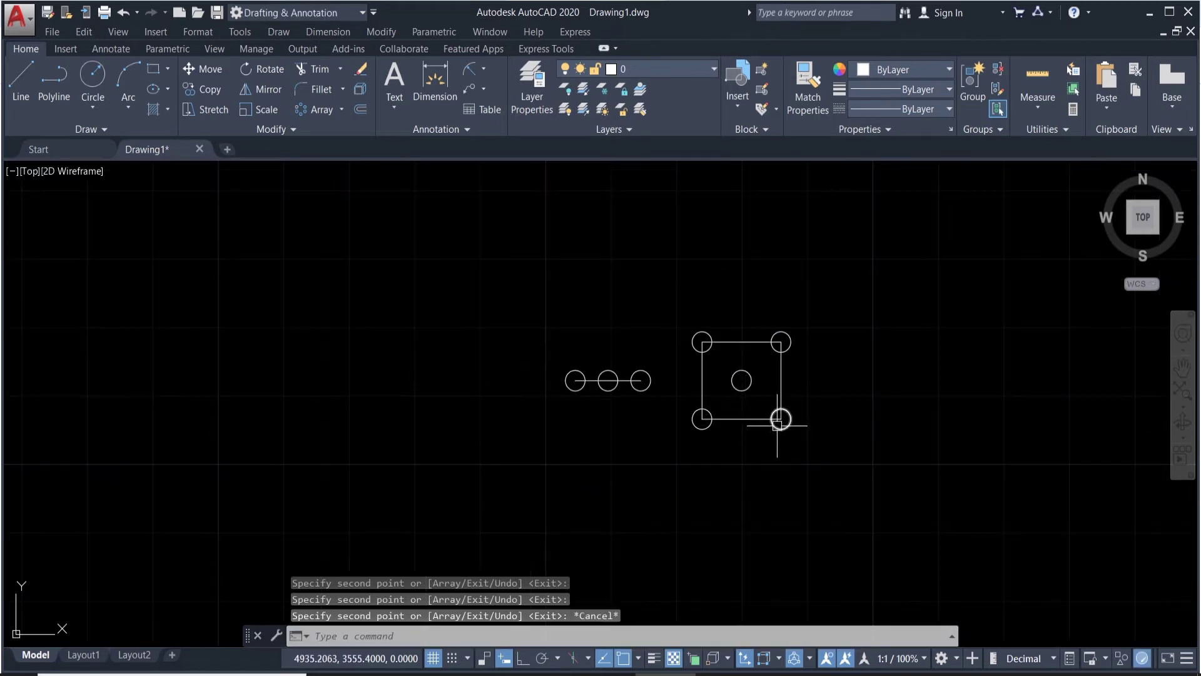
Step: Copy the circle at the line's left endpoint about 6.46 units straight up from its centre, with Ortho mode switched on
scroll(782, 429, up, 2)
scroll(571, 451, down, 2)
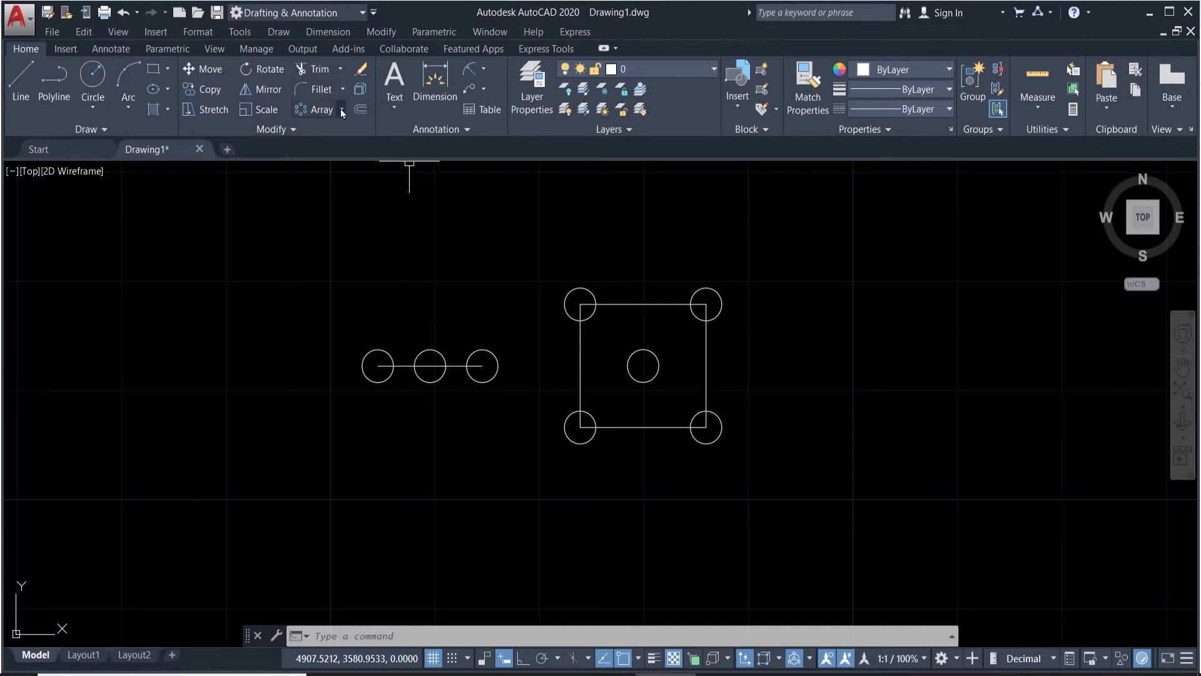
click(204, 89)
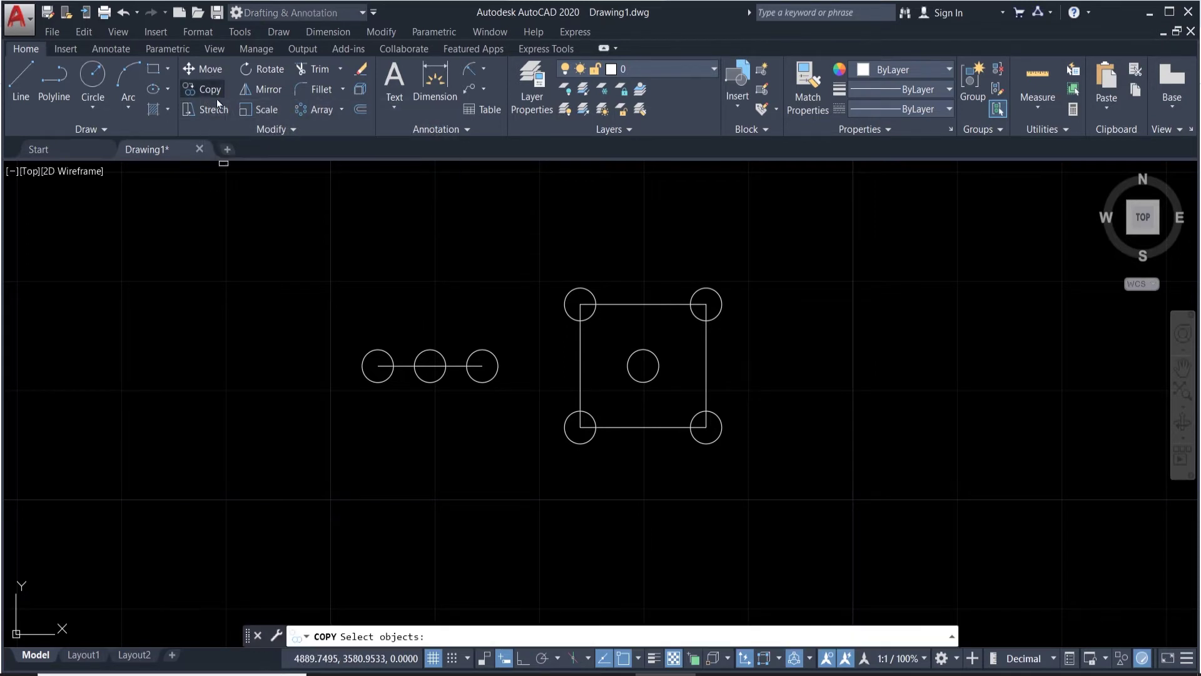
click(378, 350)
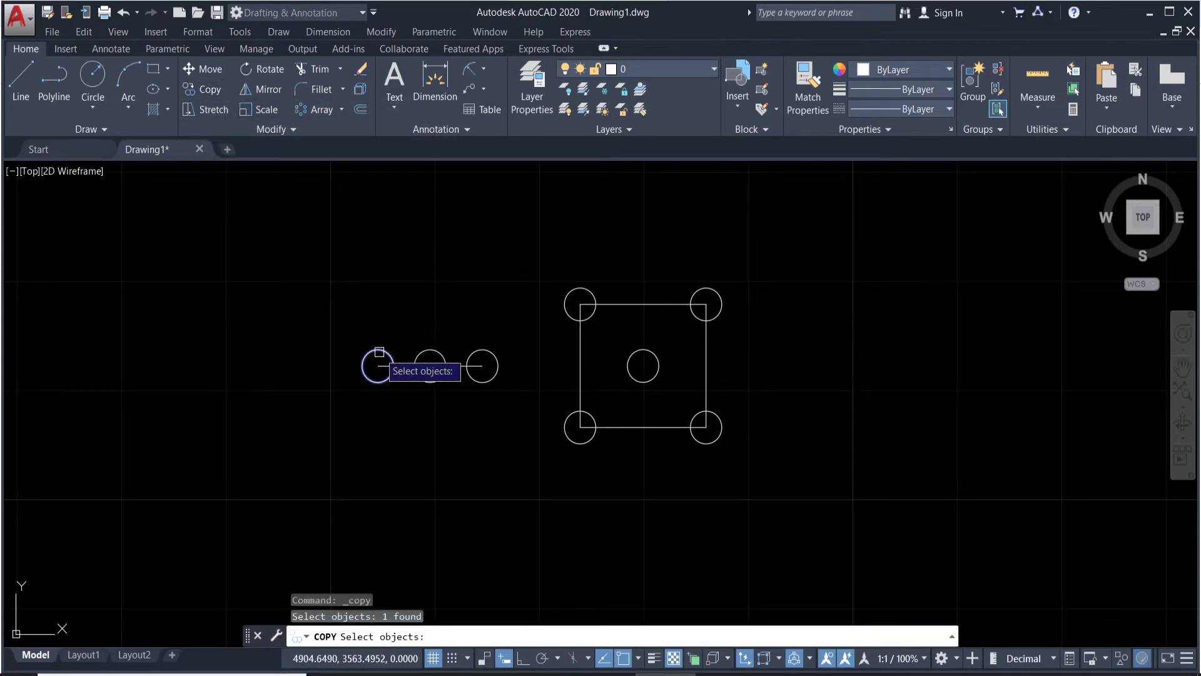
key(Return)
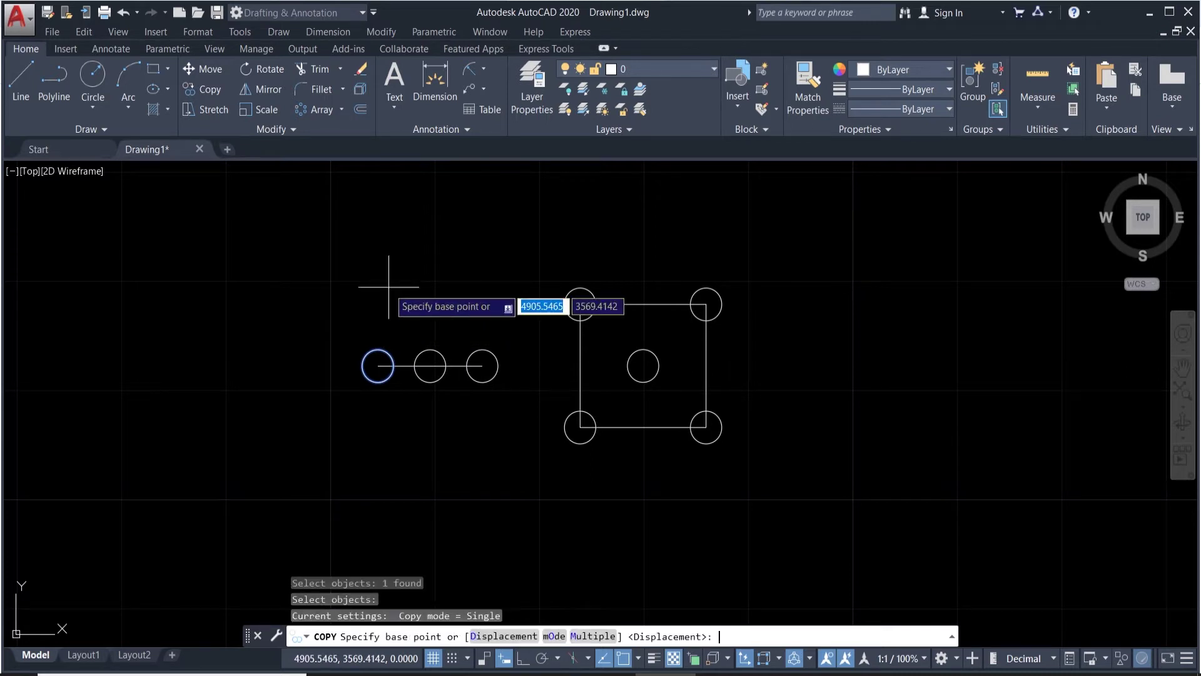
click(378, 365)
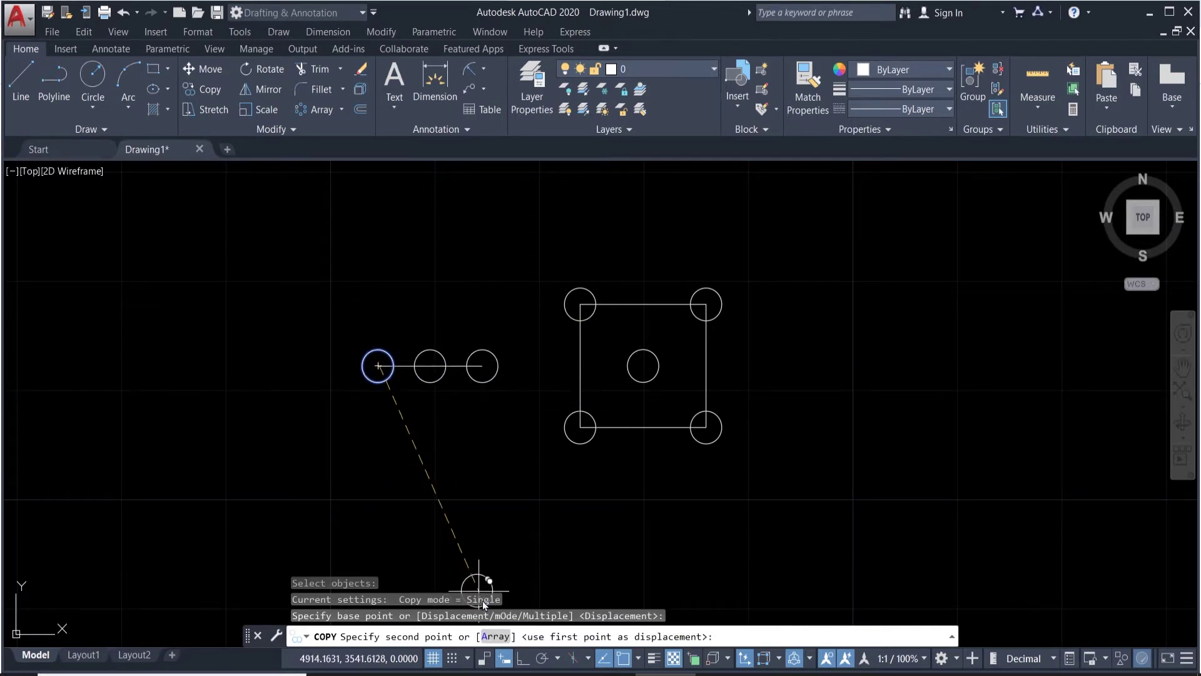
click(522, 658)
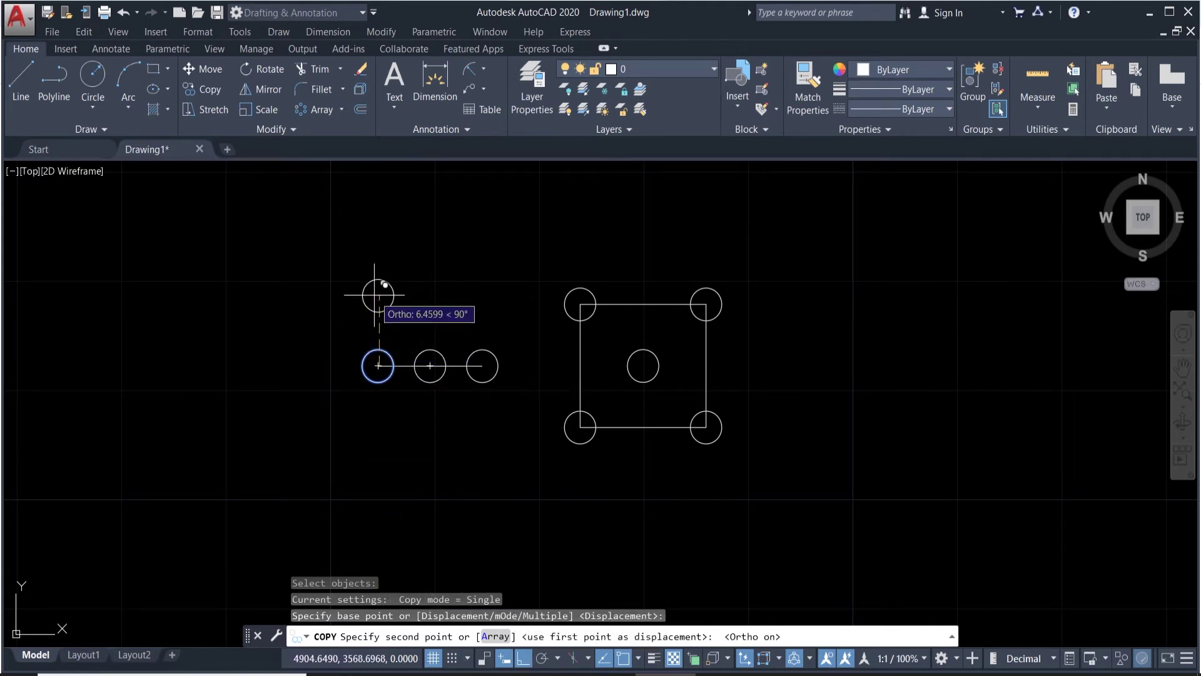
click(374, 294)
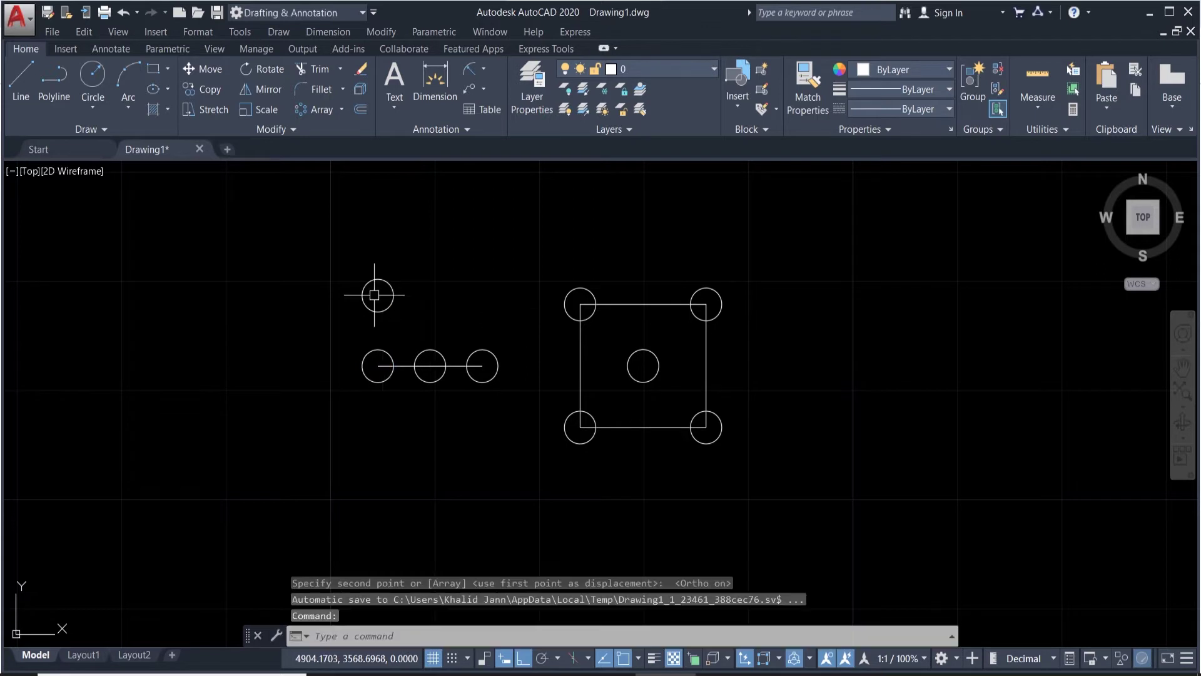
Step: Copy the circle at the line's left endpoint as a linear array of 5 items, spaced 5 units horizontally leftward from its centre
click(396, 354)
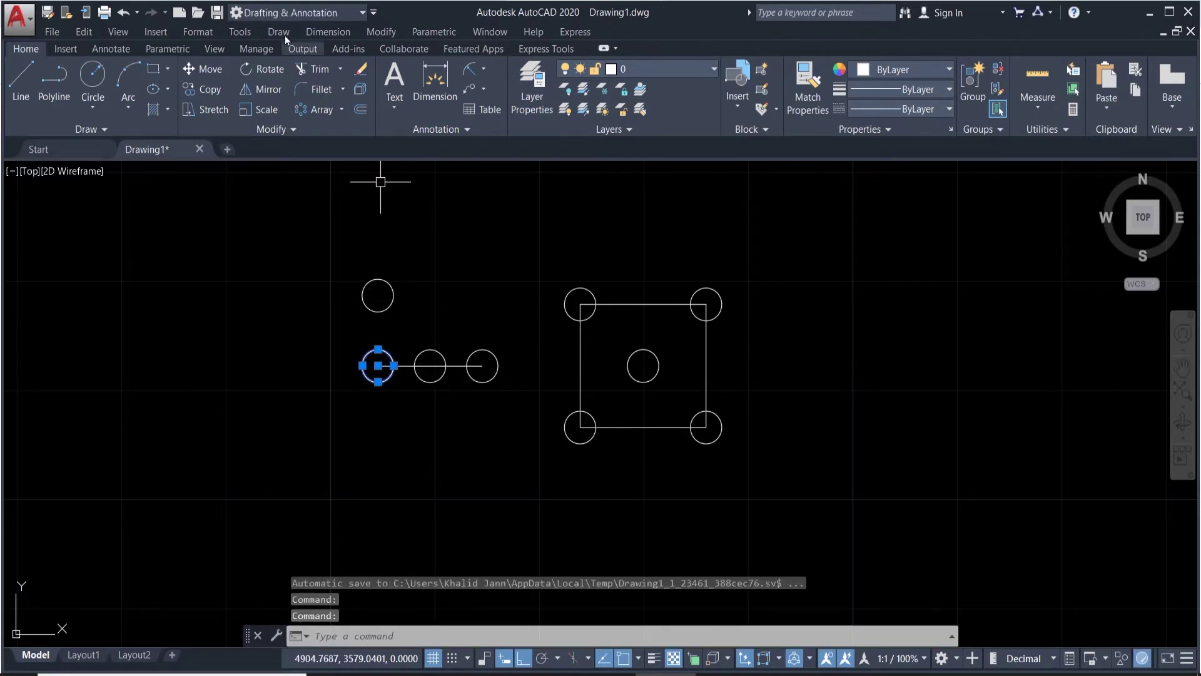
click(191, 89)
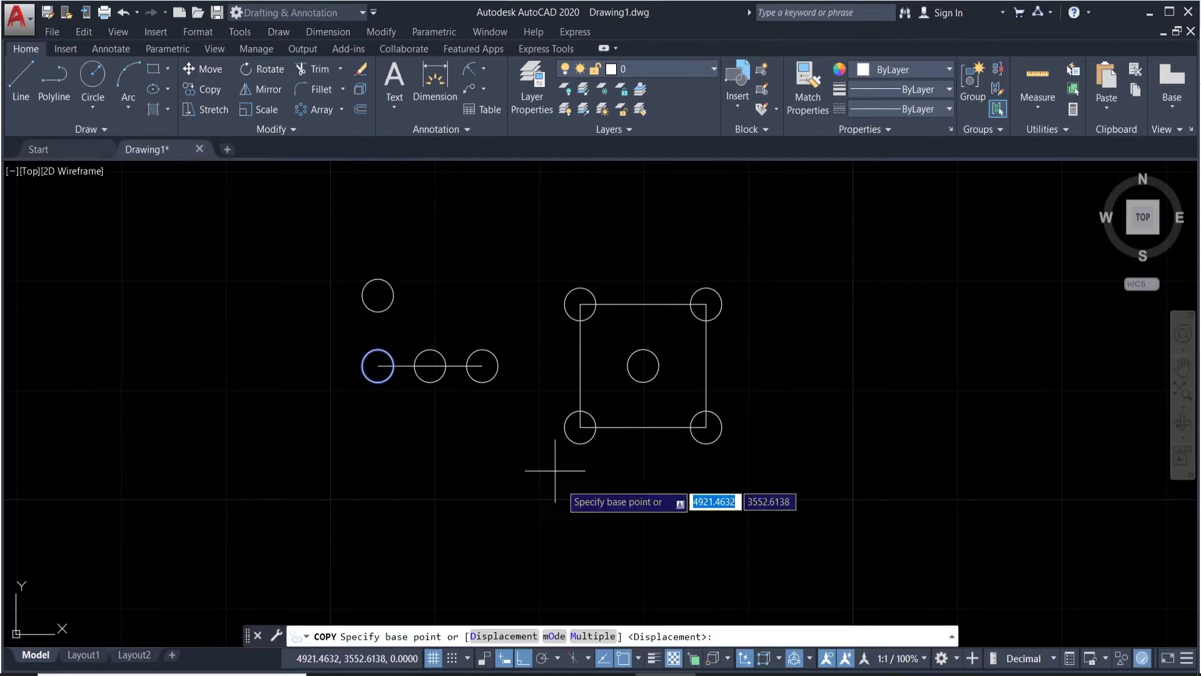
click(378, 366)
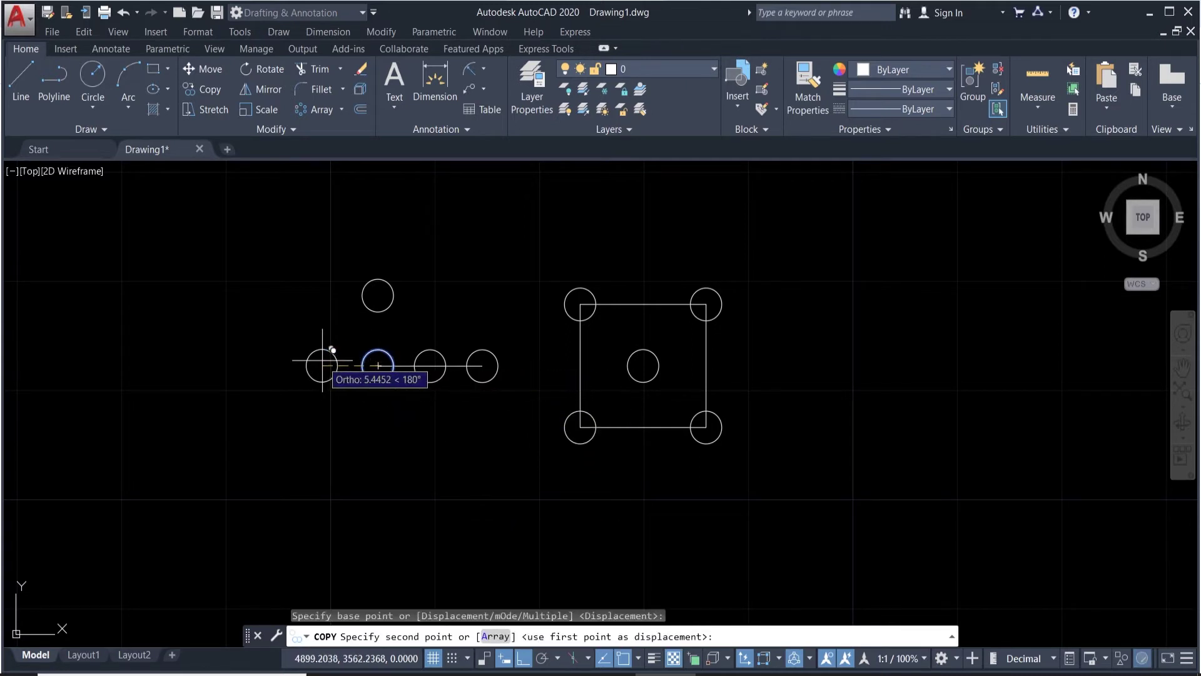
click(478, 630)
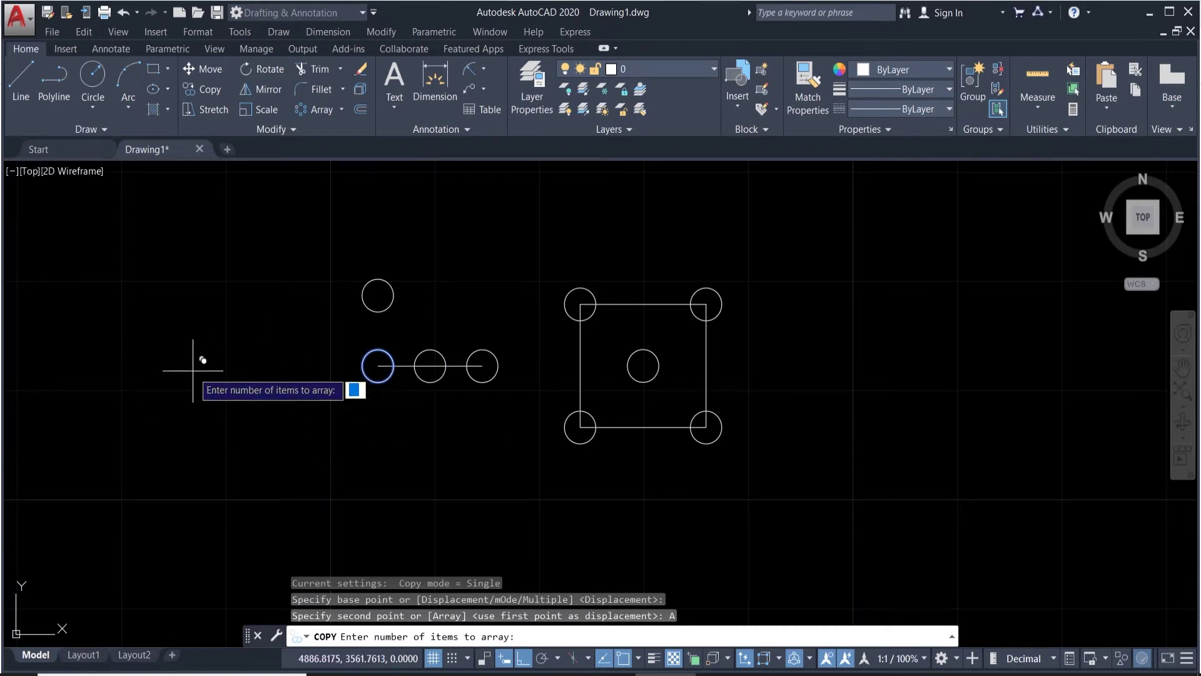
text(5)
key(Return)
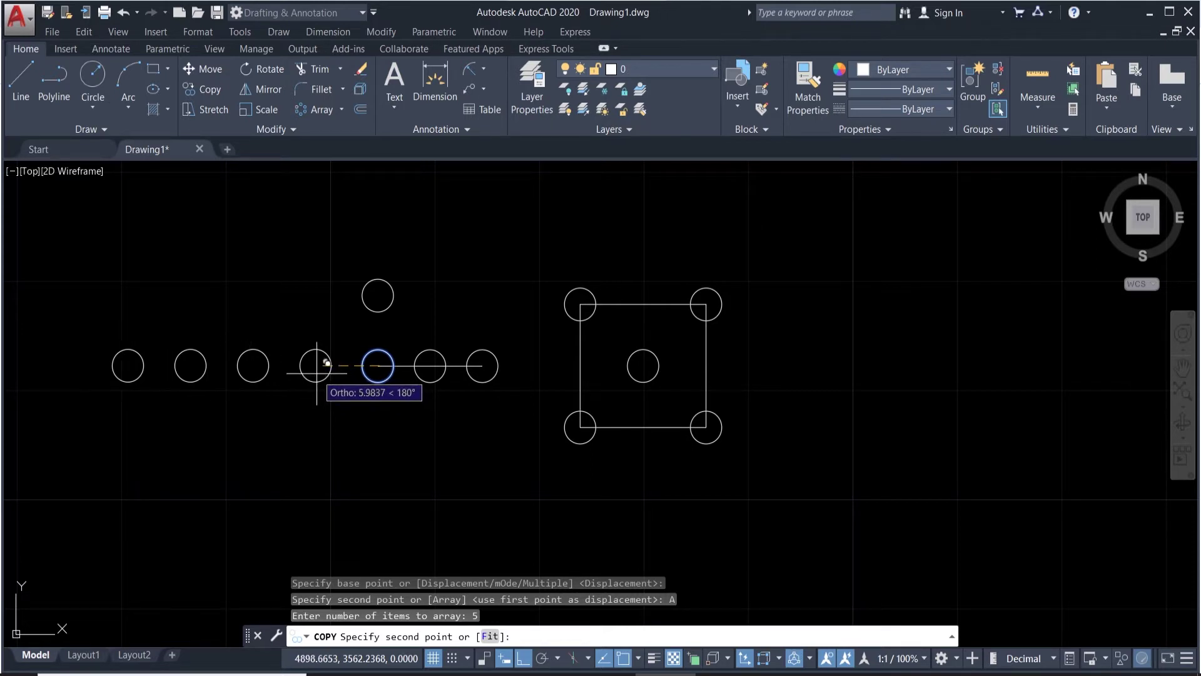
text(5)
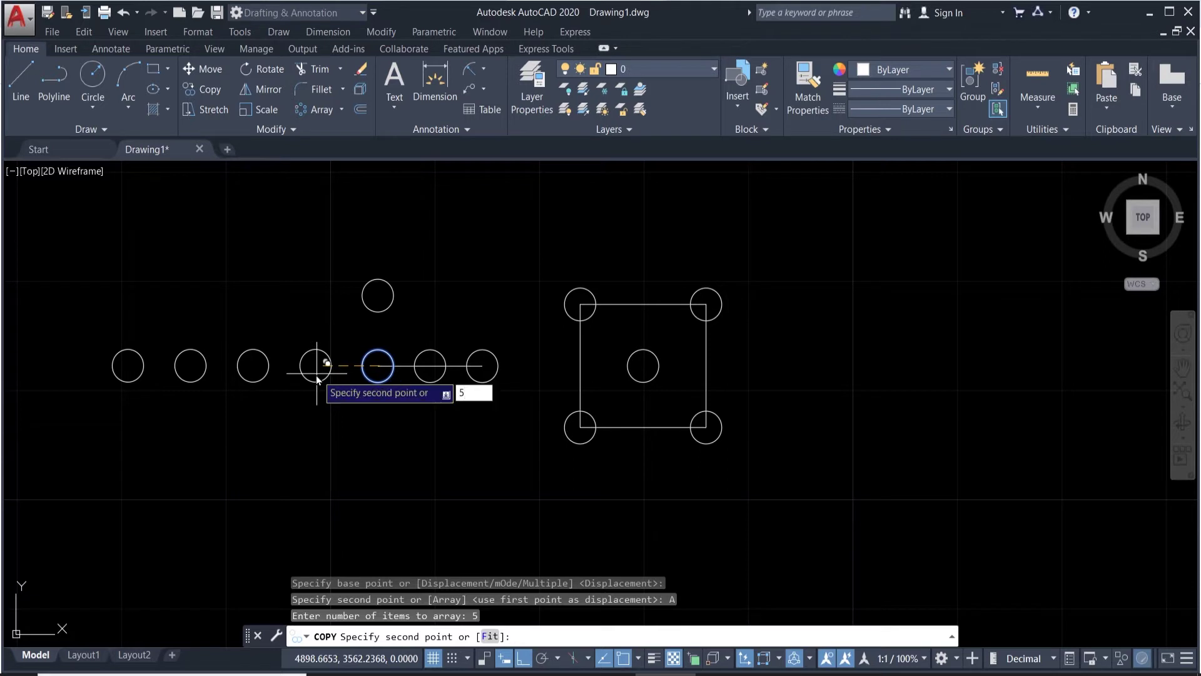
key(Return)
key(Return)
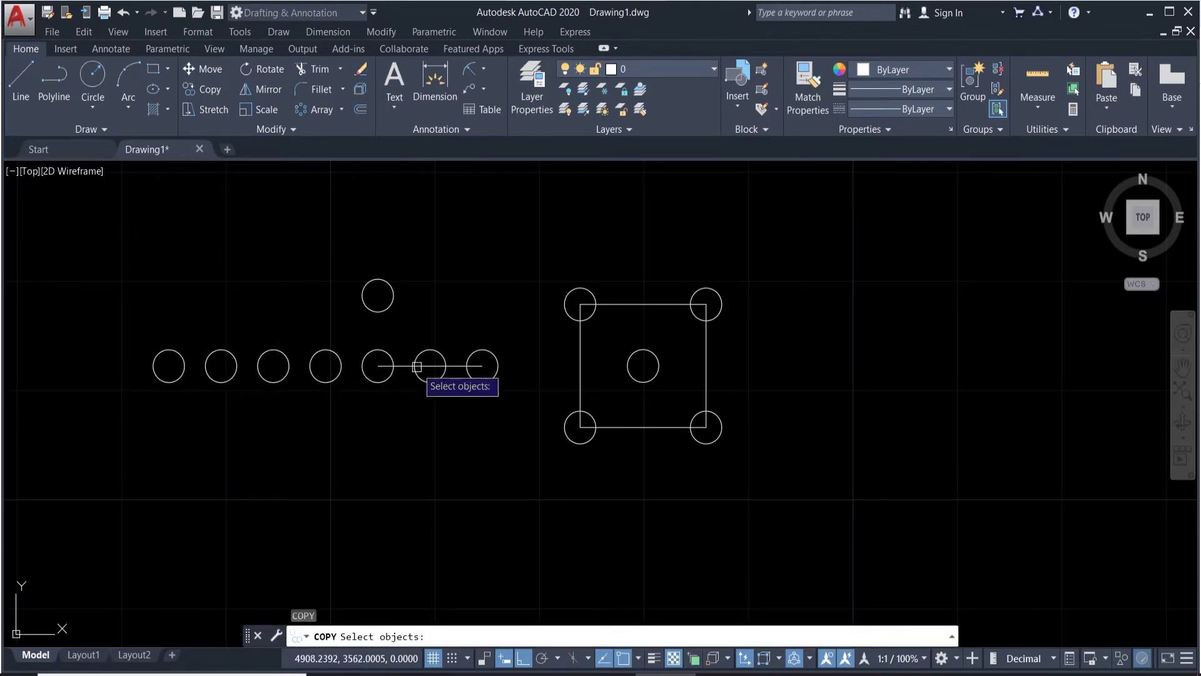
scroll(417, 364, up, 4)
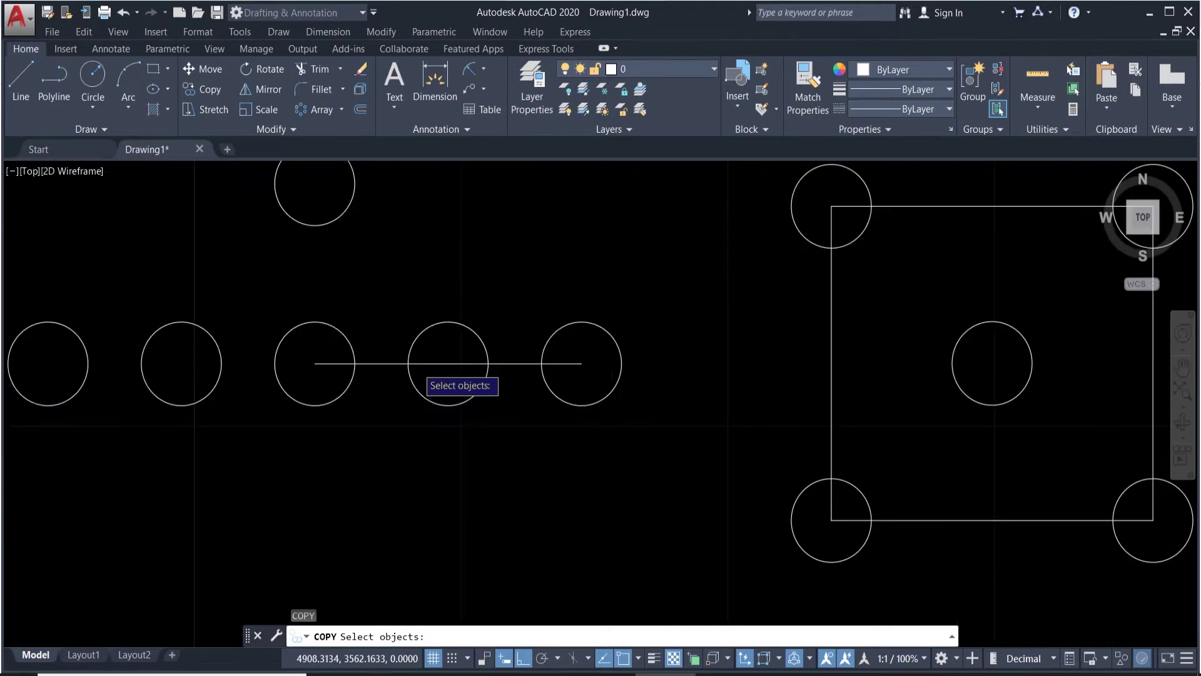
scroll(418, 364, down, 4)
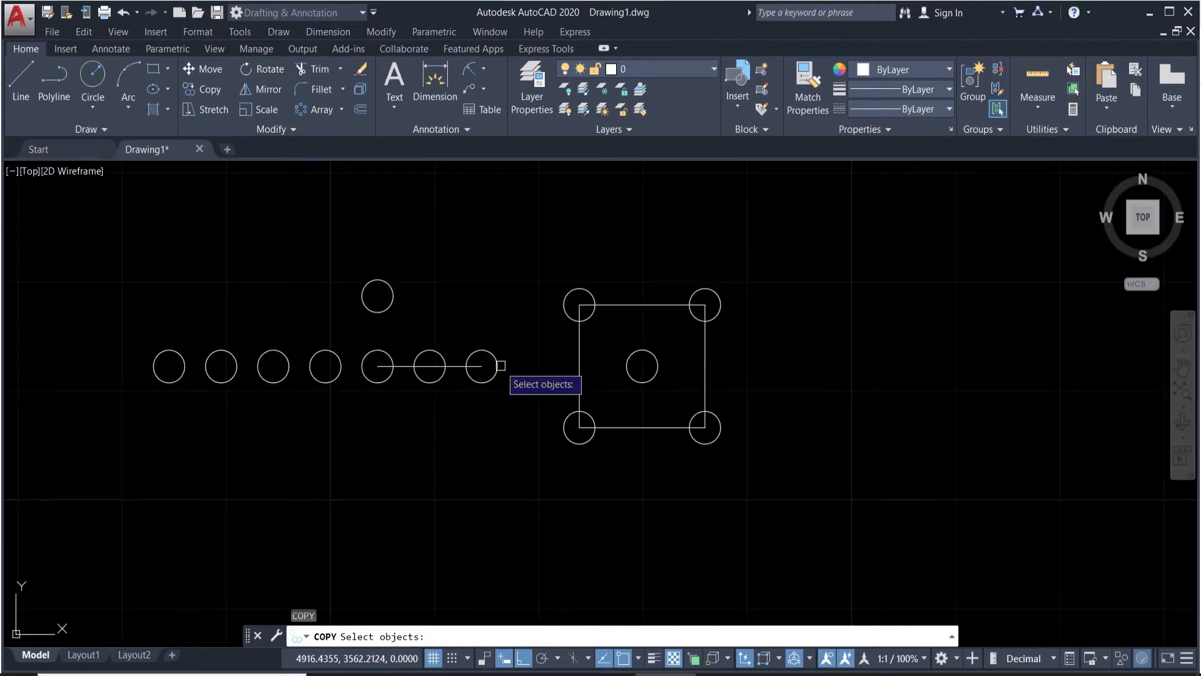
key(Escape)
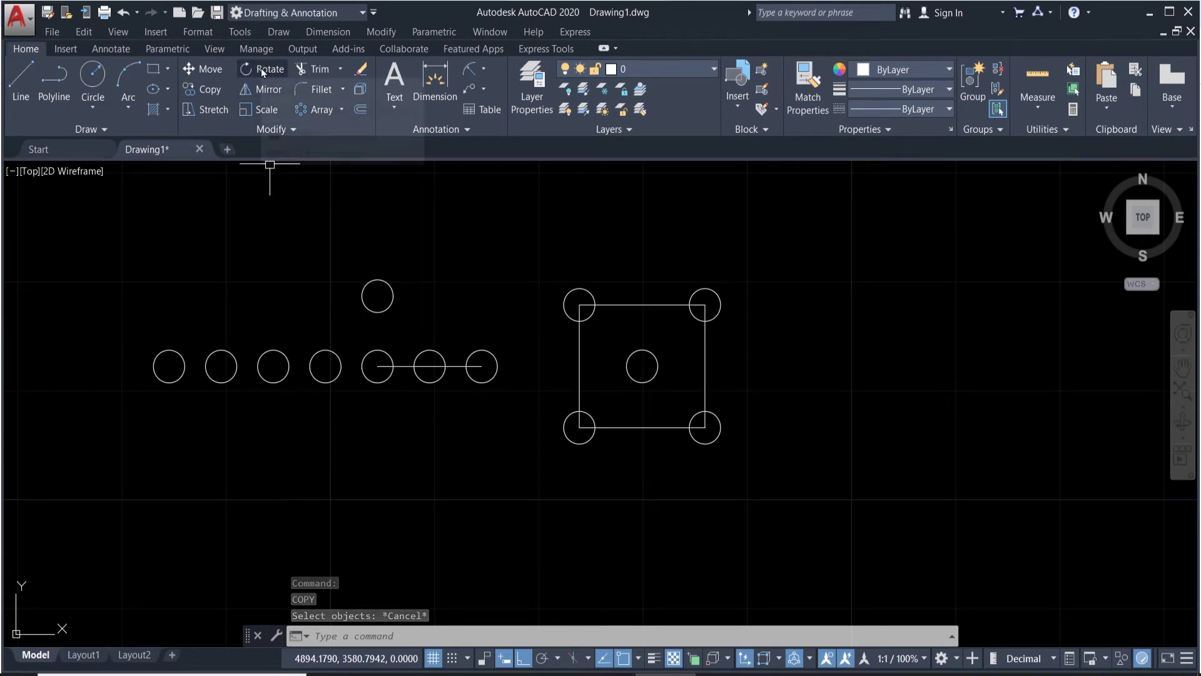
Step: Try a circle of radius 20 in the empty space to the right of the rectangle, and undo it
scroll(704, 324, down, 2)
scroll(870, 339, up, 2)
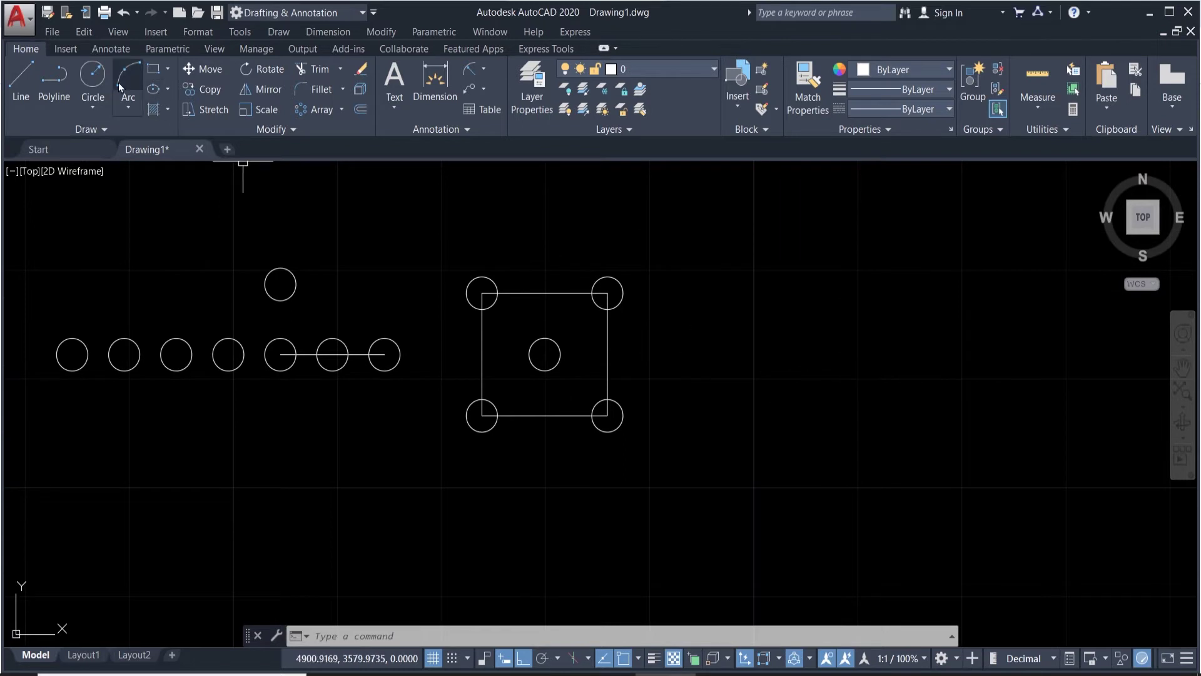
click(92, 80)
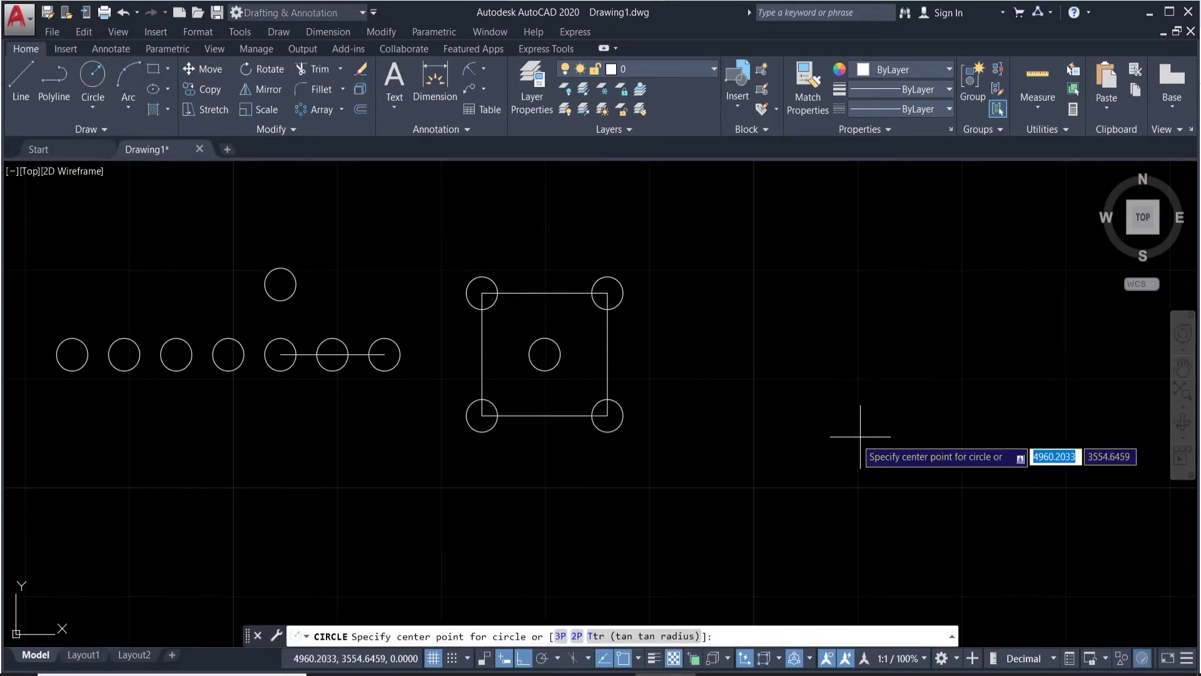
click(792, 324)
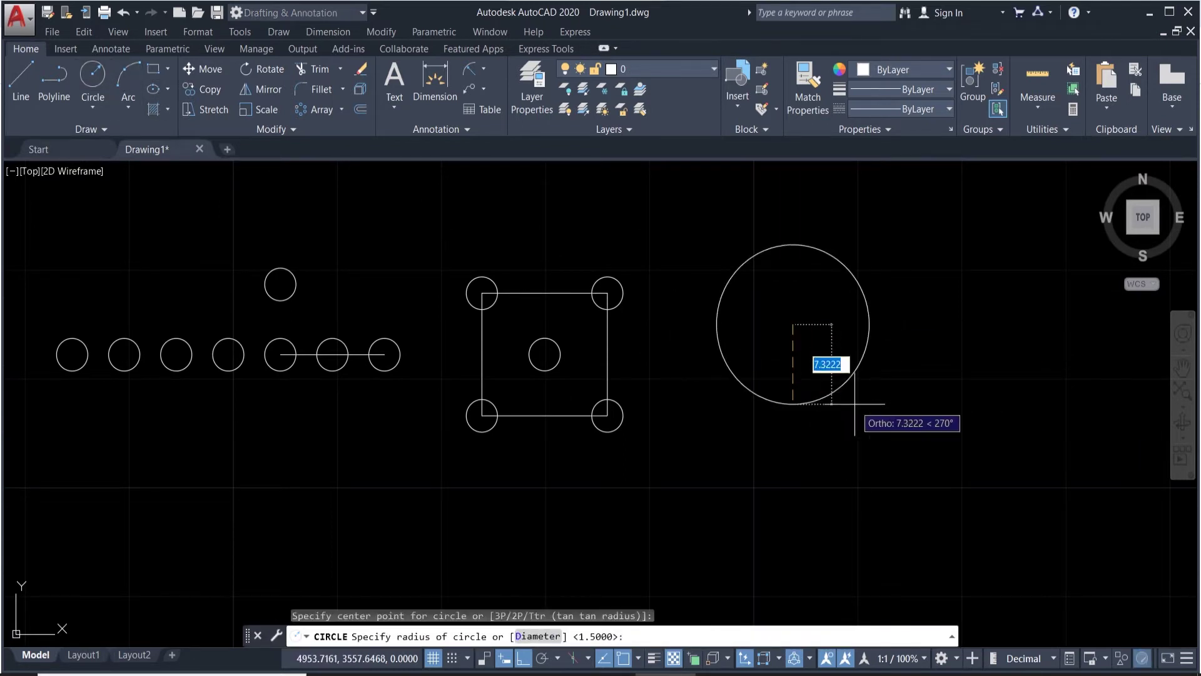
text(2)
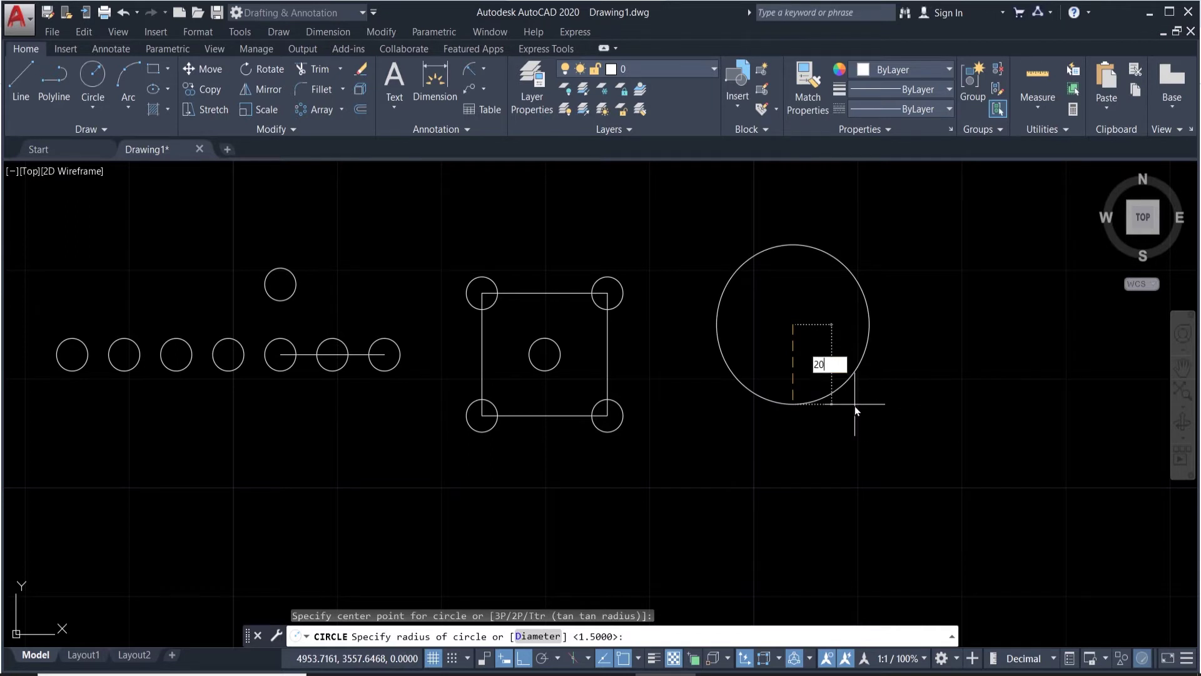
text(0)
key(Return)
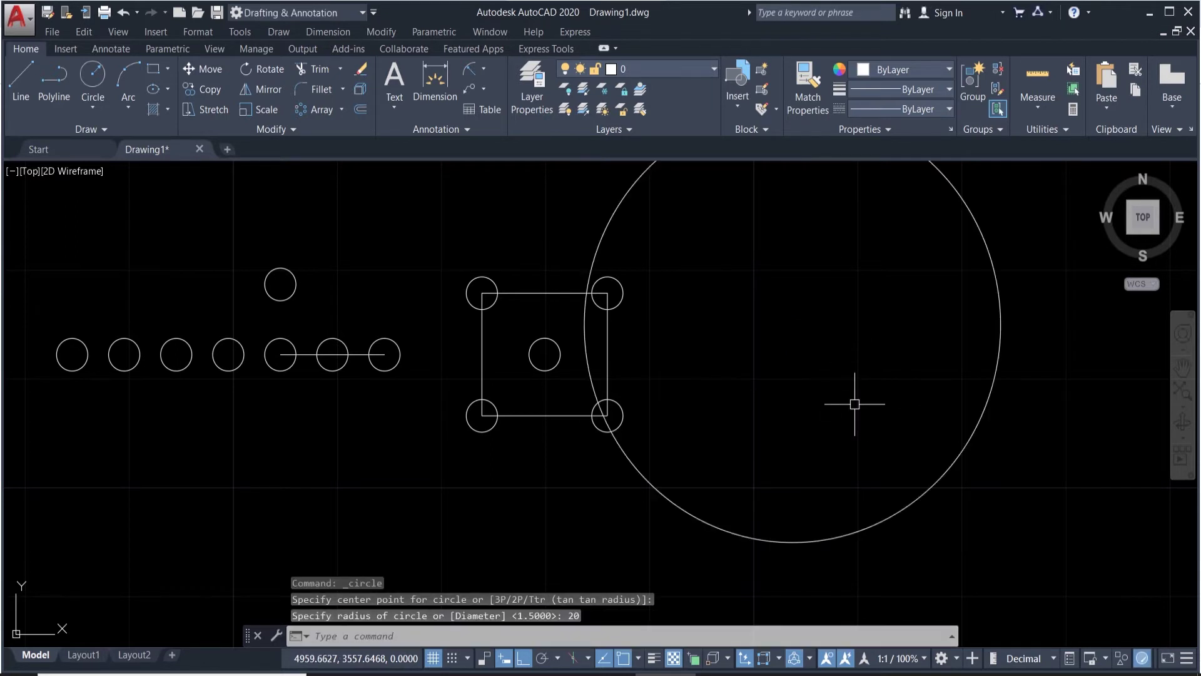
key(ctrl+z)
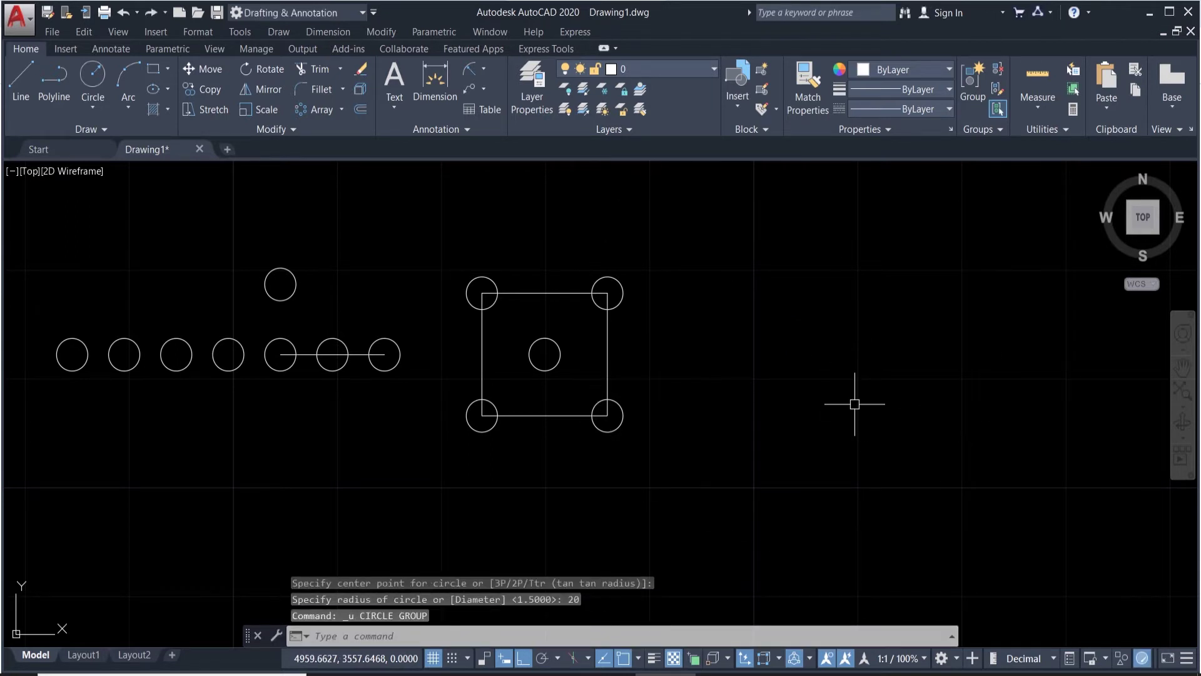
Step: Draw a circle of radius 10 in the empty space to the right of the rectangle
key(Return)
click(762, 357)
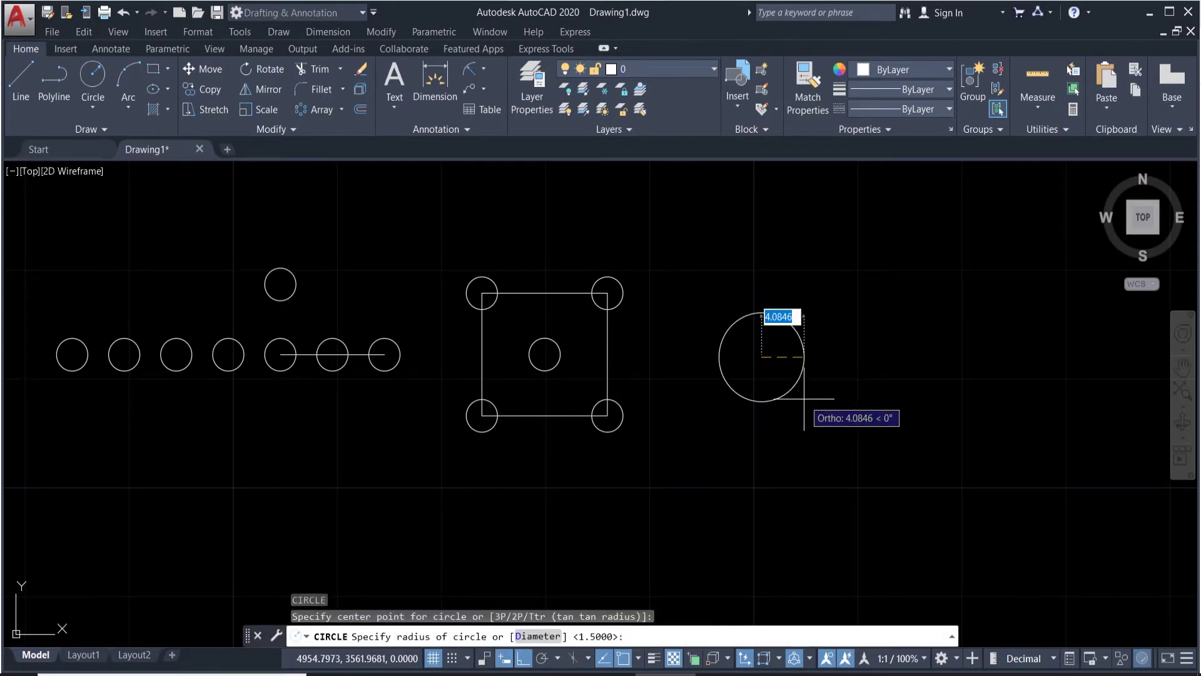
text(10)
key(Return)
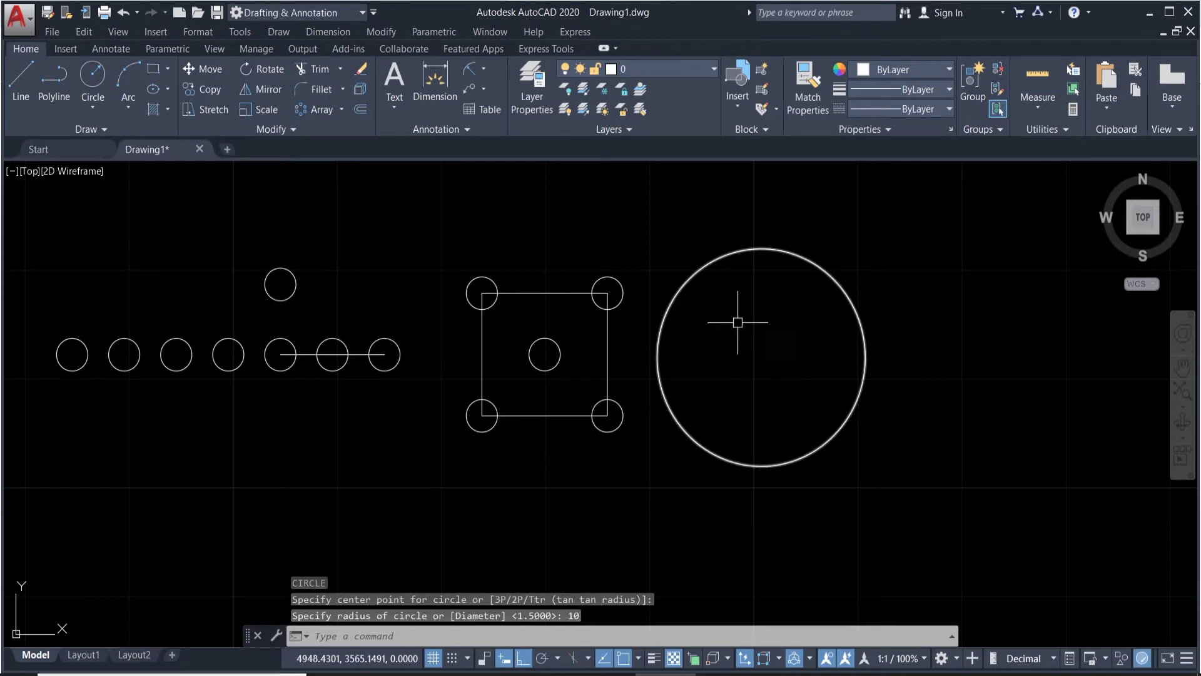
Step: Draw a vertical line through the large circle's centre, extending slightly beyond the circle at both ends
click(21, 81)
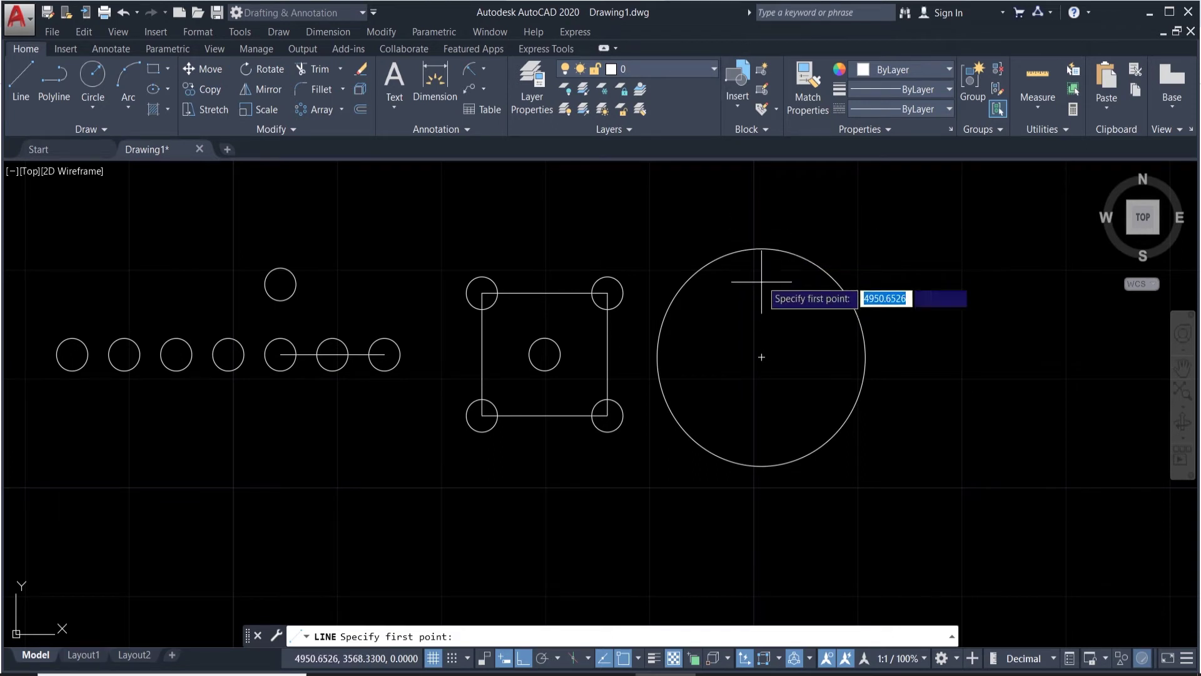
click(761, 222)
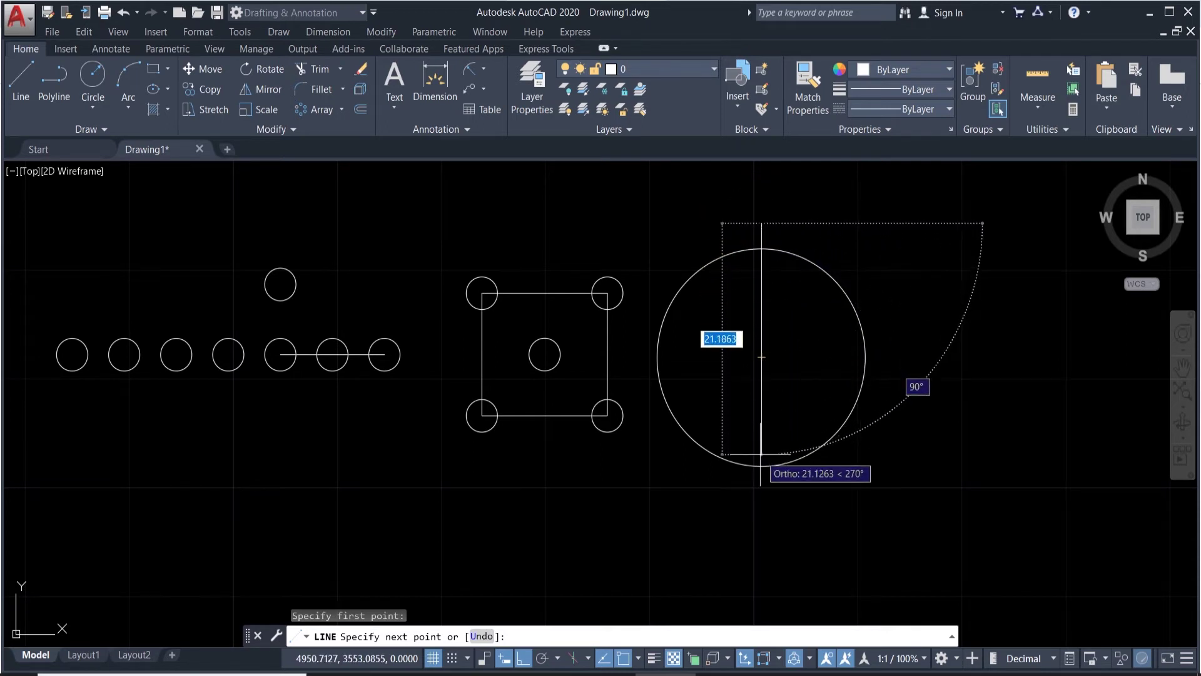
click(762, 483)
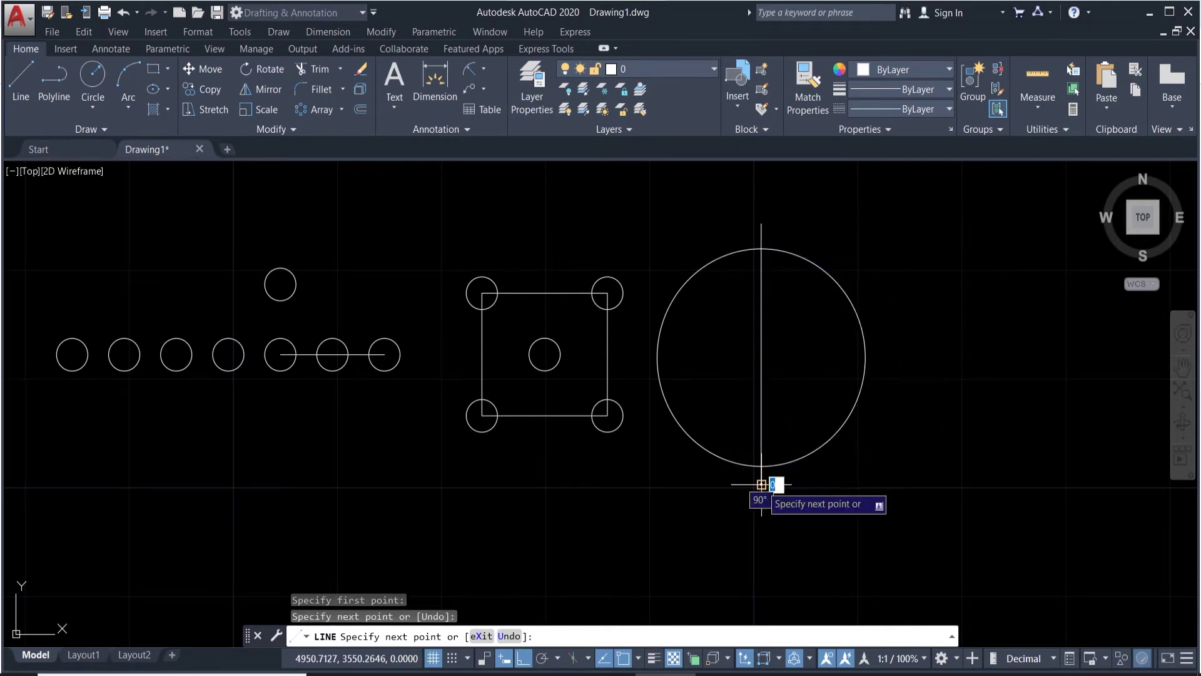
key(Return)
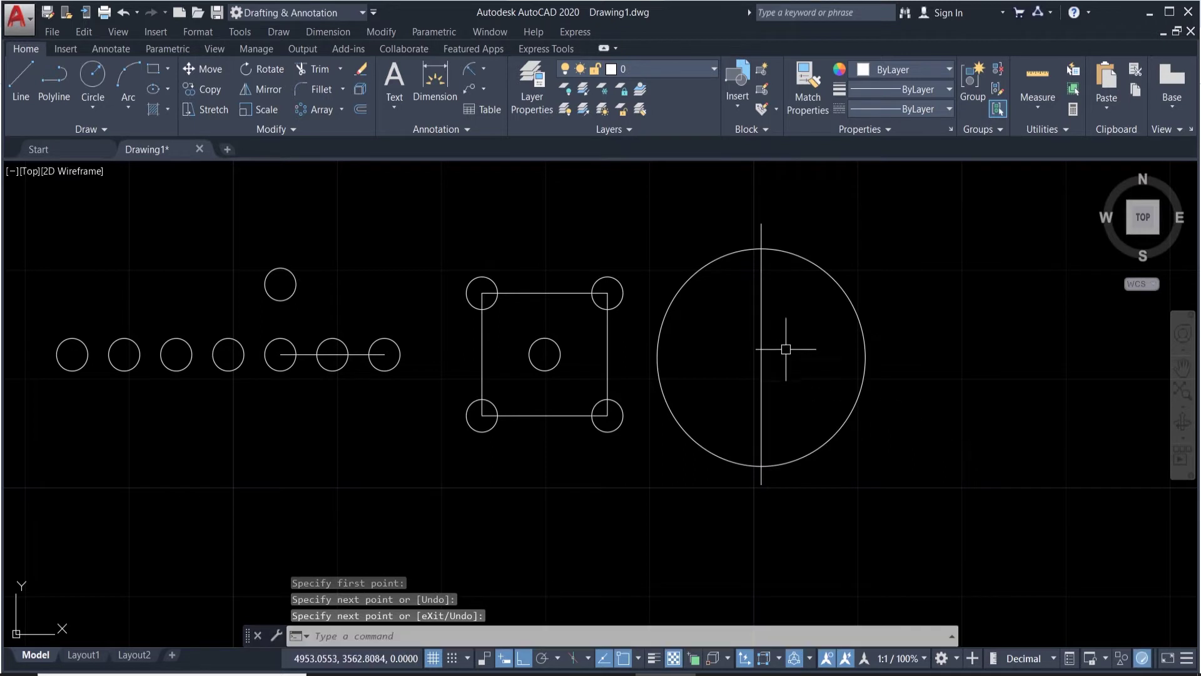
Step: Set the linetype of the vertical line through the large circle to CENTER
click(784, 369)
click(732, 334)
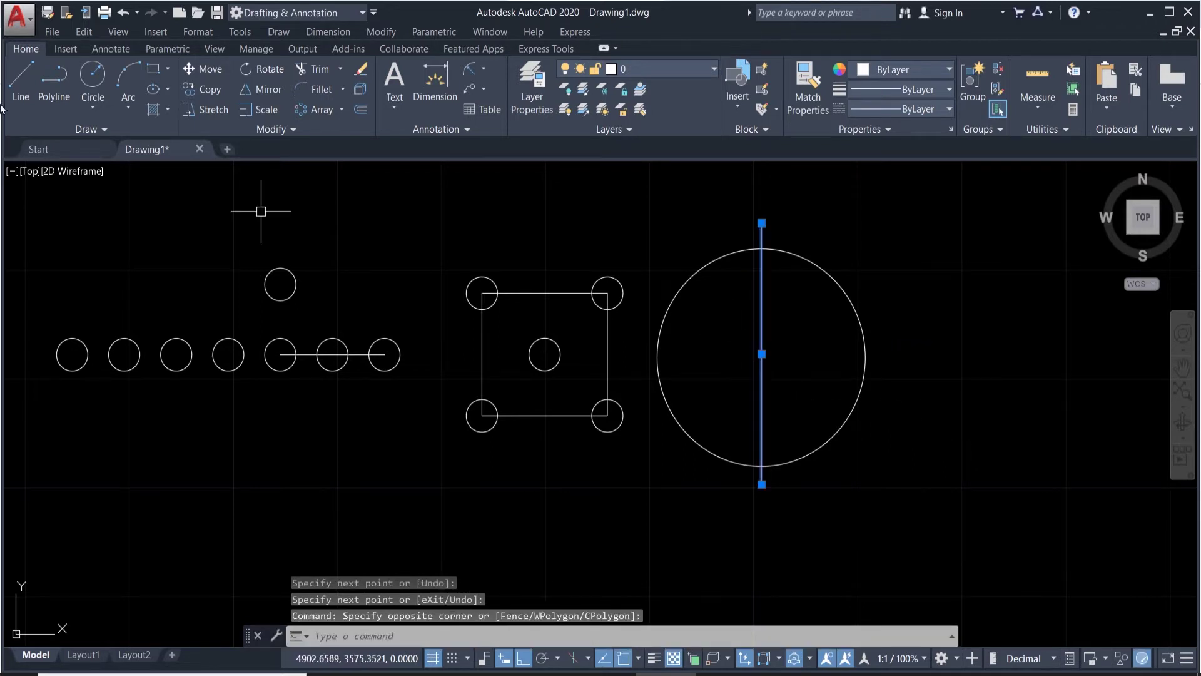
click(933, 107)
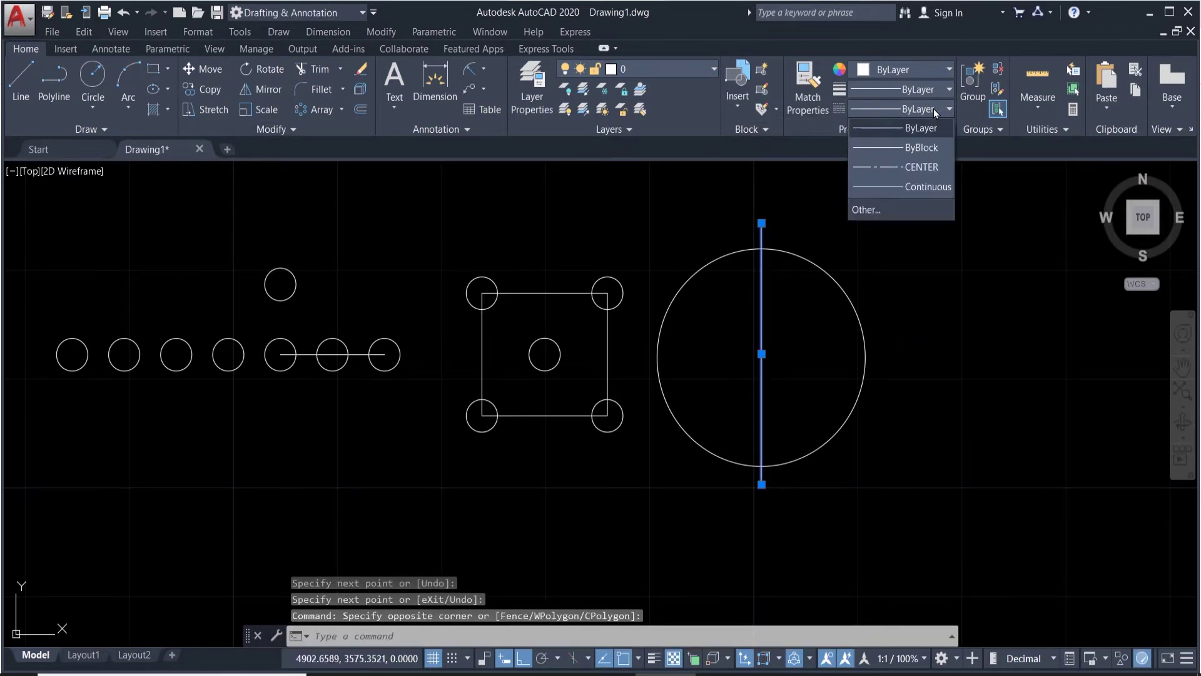
click(904, 166)
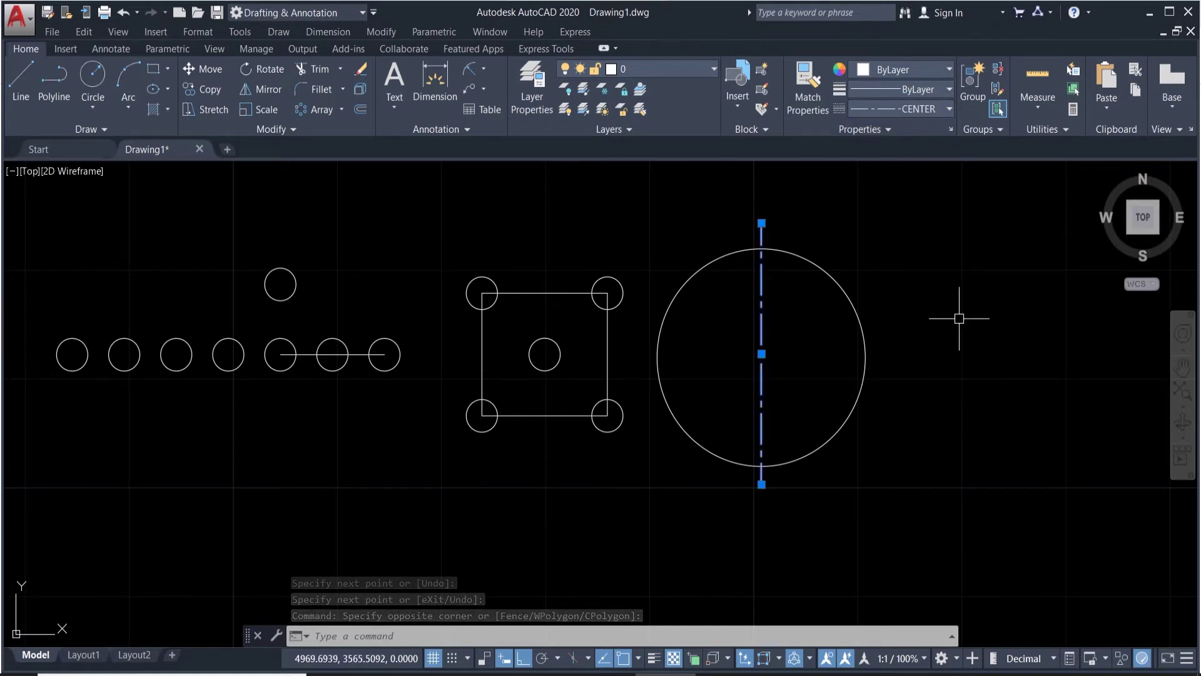
Step: Set the colour of the large circle's vertical centre line to orange (242,103,34) and deselect it
scroll(958, 317, up, 2)
click(902, 71)
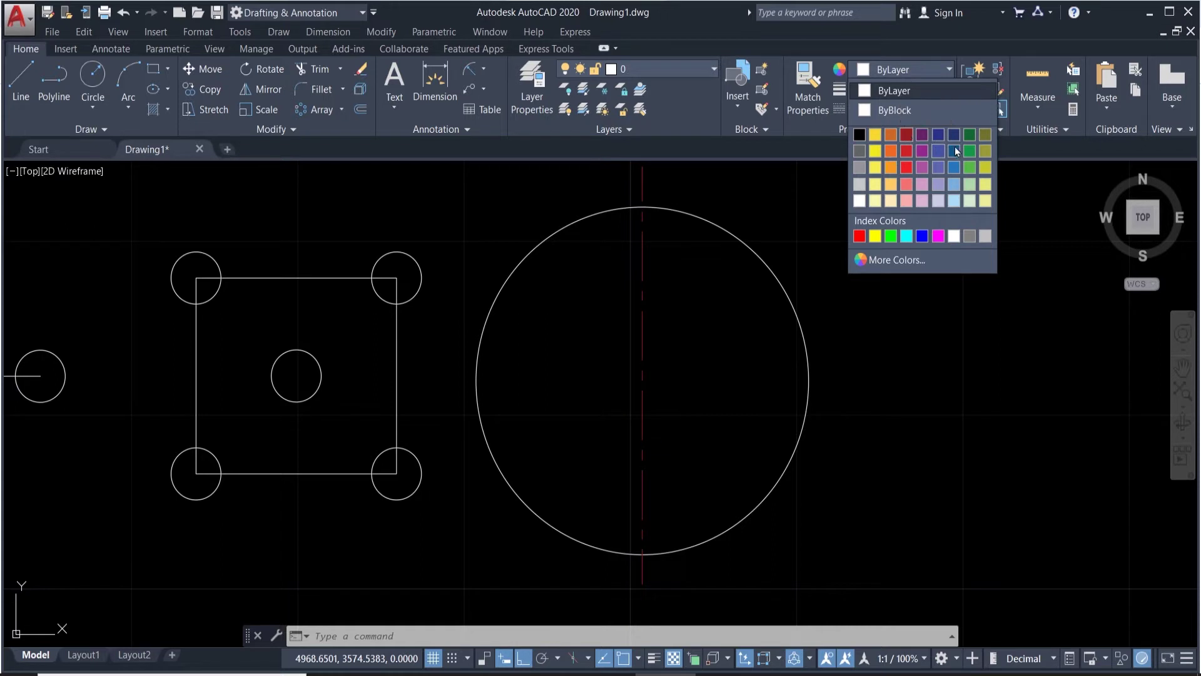
click(893, 152)
scroll(684, 376, down, 2)
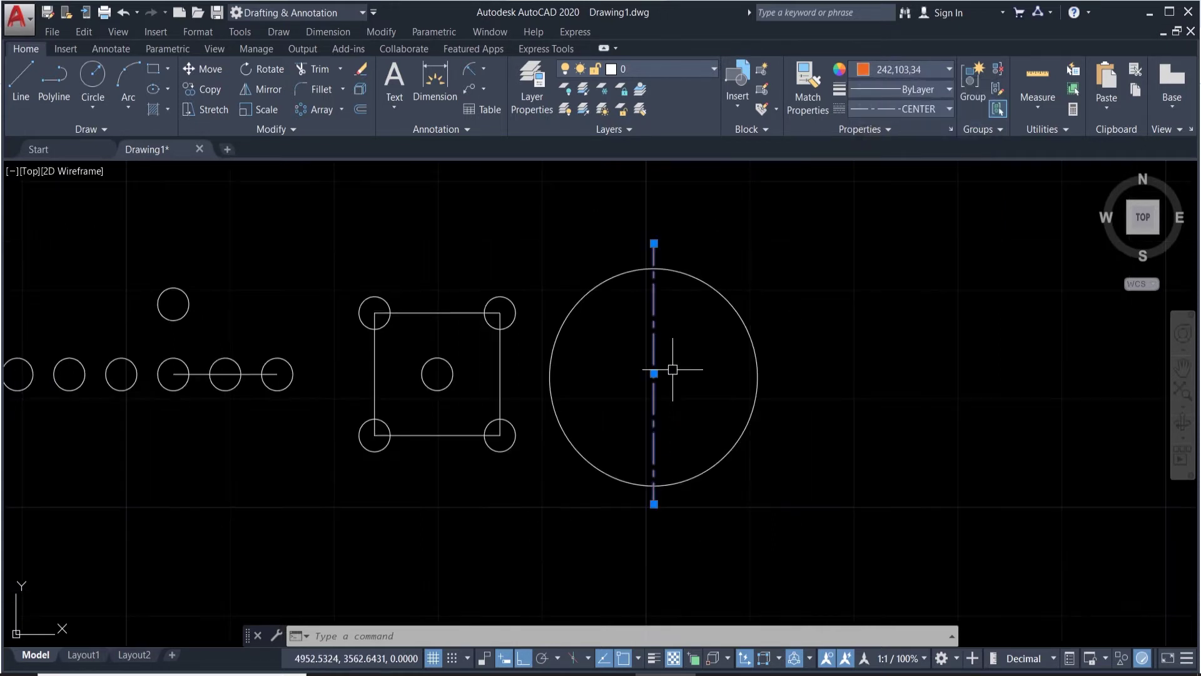
scroll(704, 362, up, 2)
scroll(703, 362, down, 3)
scroll(703, 354, up, 3)
scroll(713, 349, down, 3)
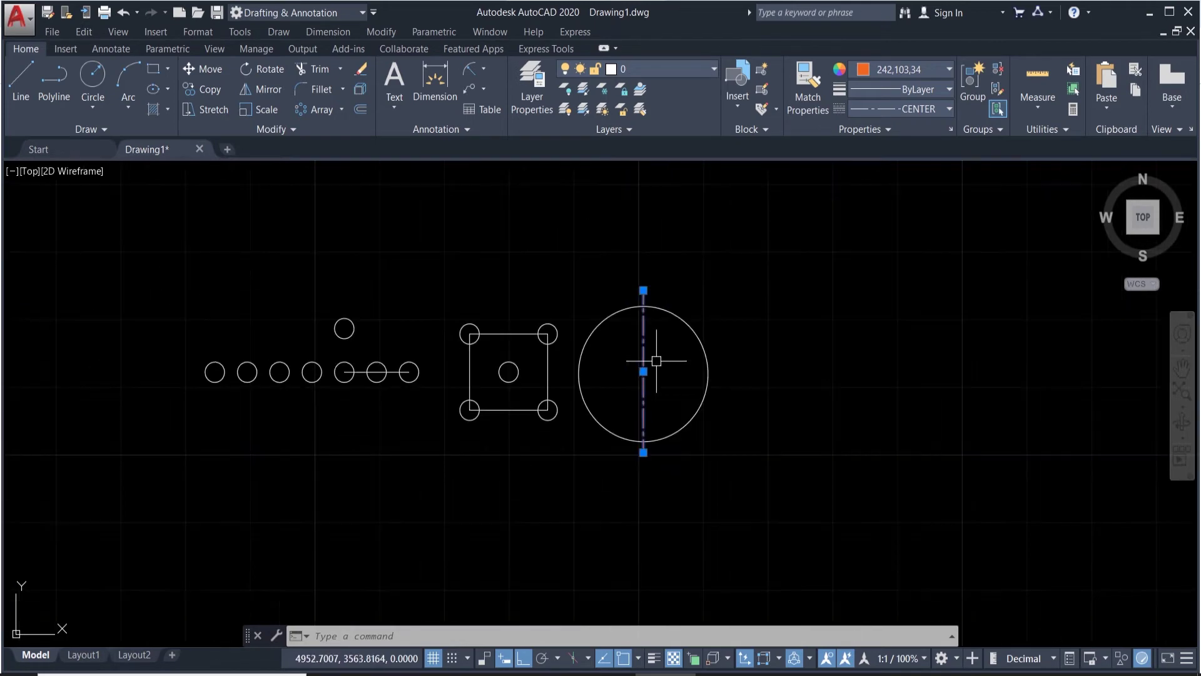
scroll(655, 357, up, 2)
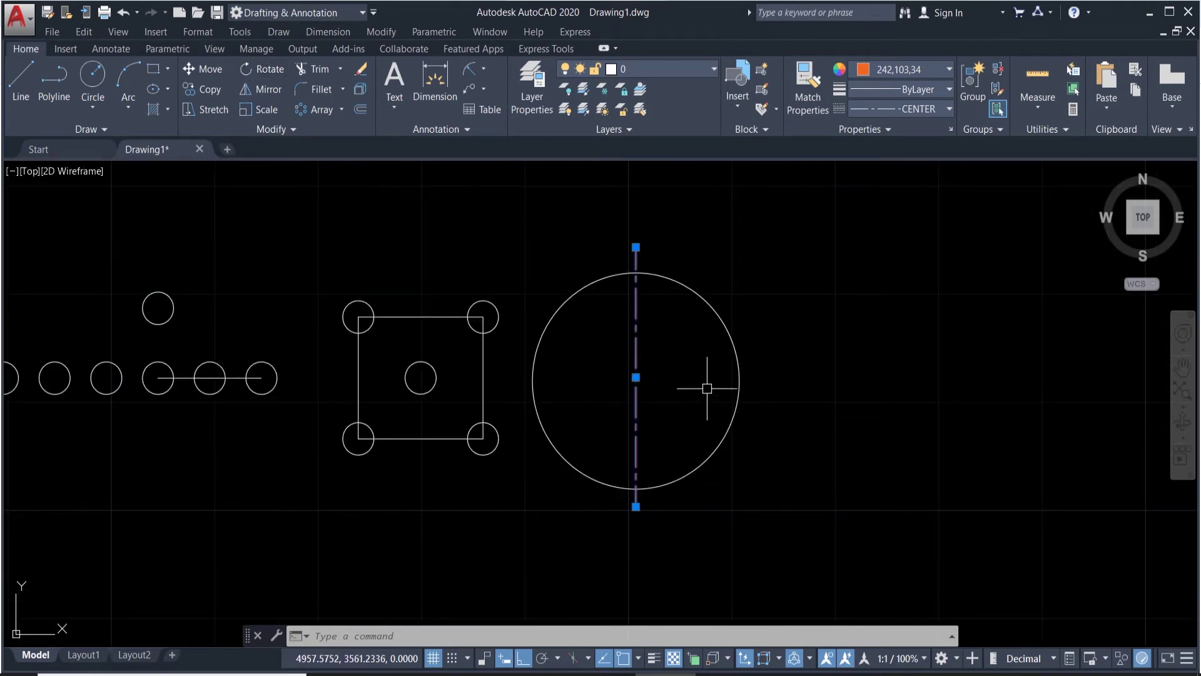
key(Escape)
Step: Rotate the large circle's centre line by 45 degrees about its midpoint, with Ortho mode switched off
click(678, 392)
click(630, 365)
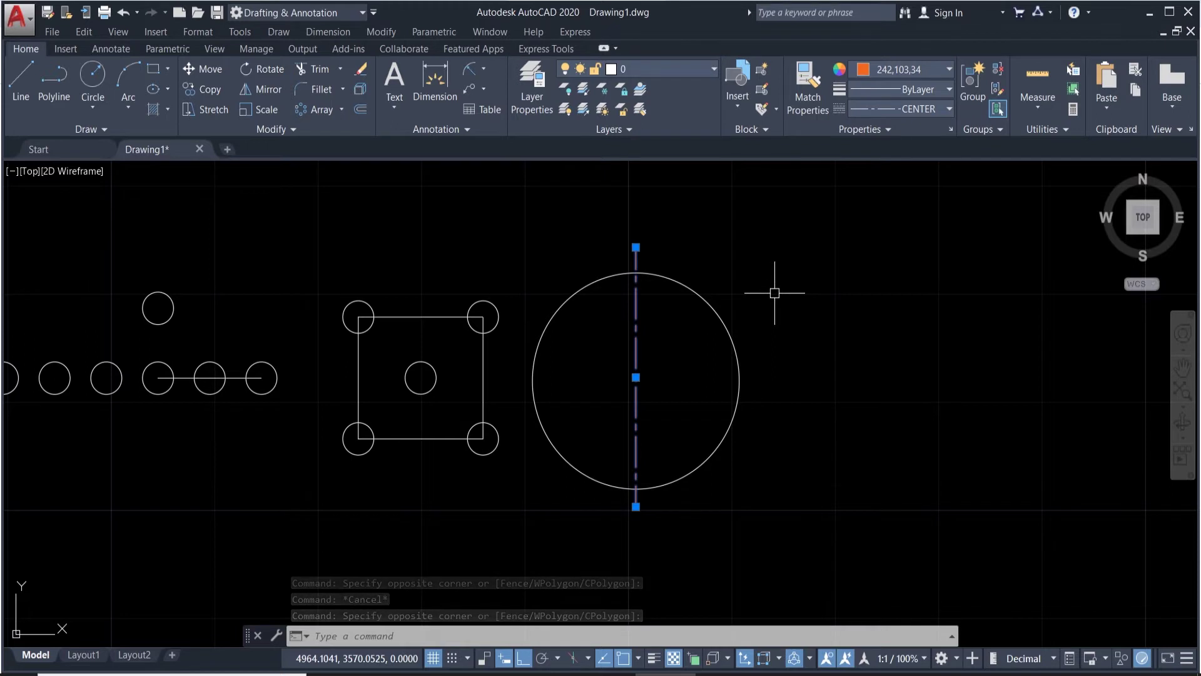
text(RO)
key(Return)
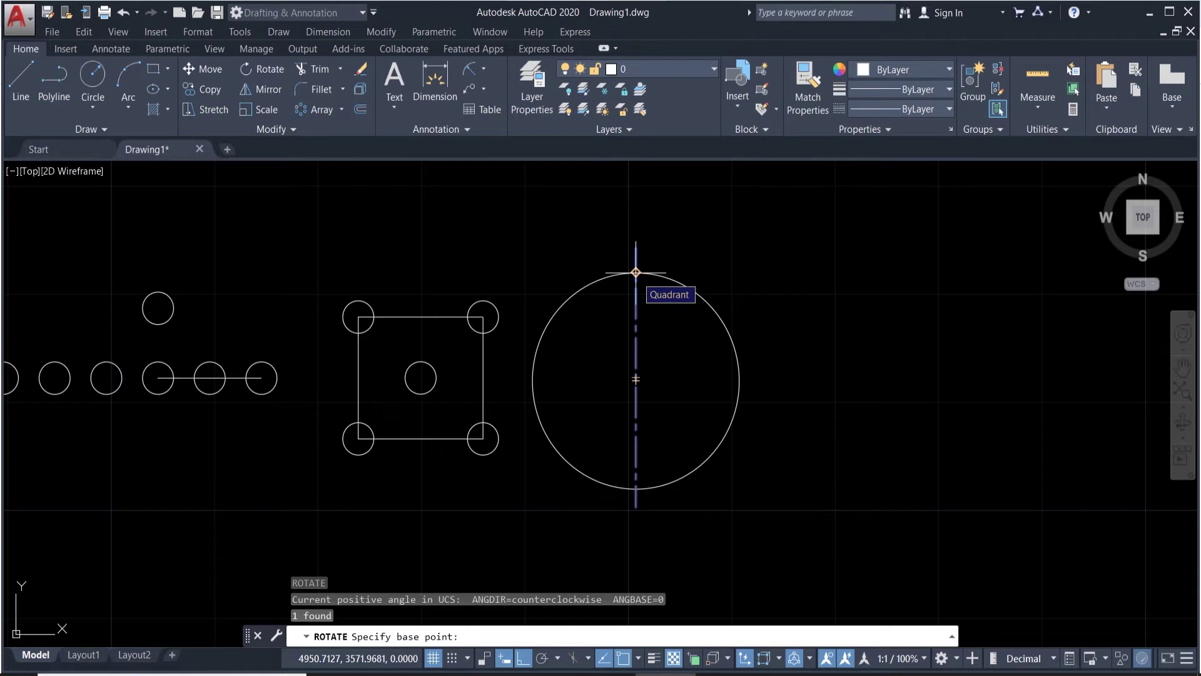
click(636, 377)
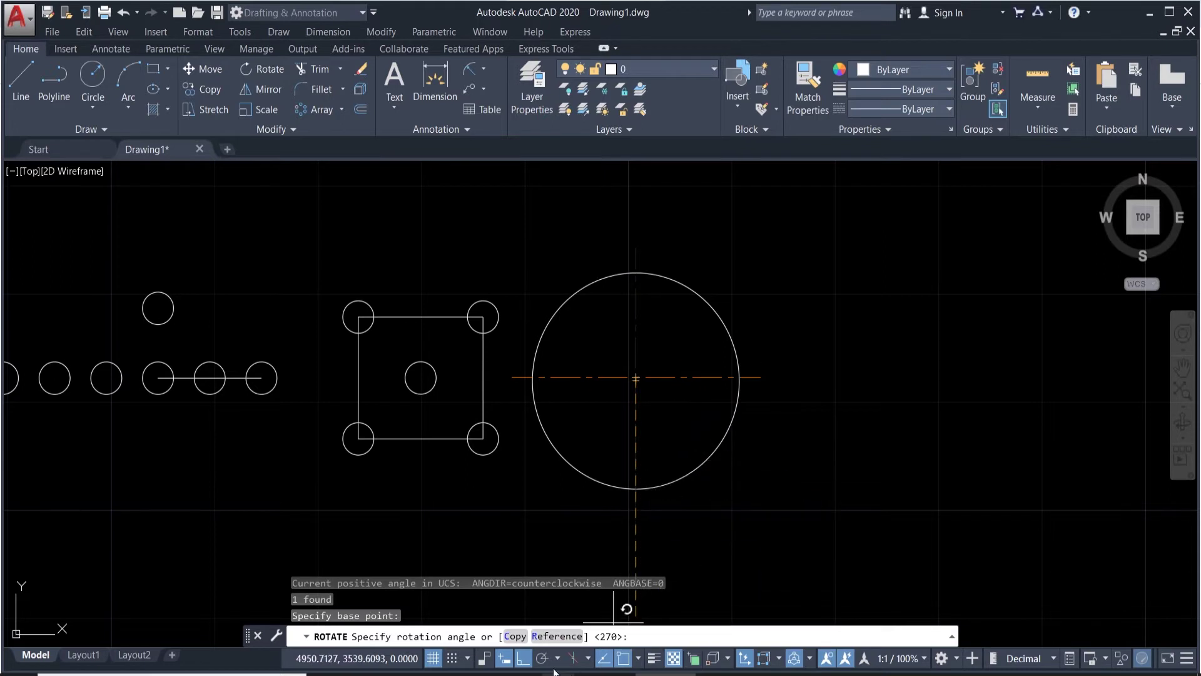
click(523, 659)
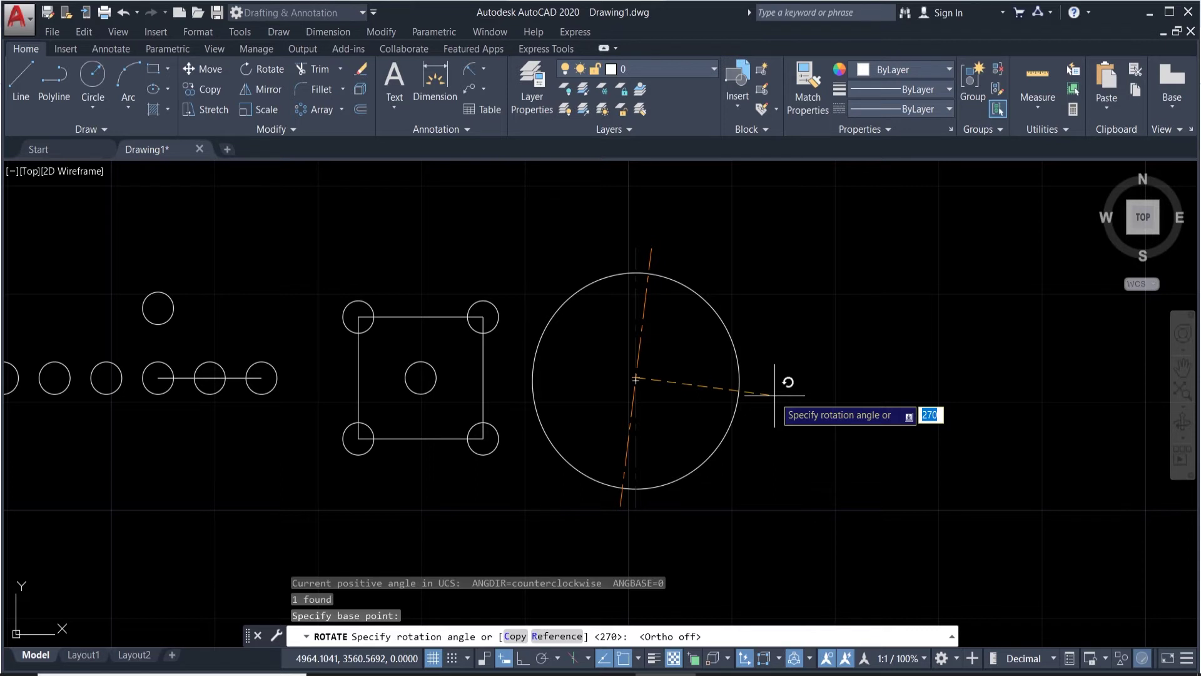
text(45)
key(Return)
key(Return)
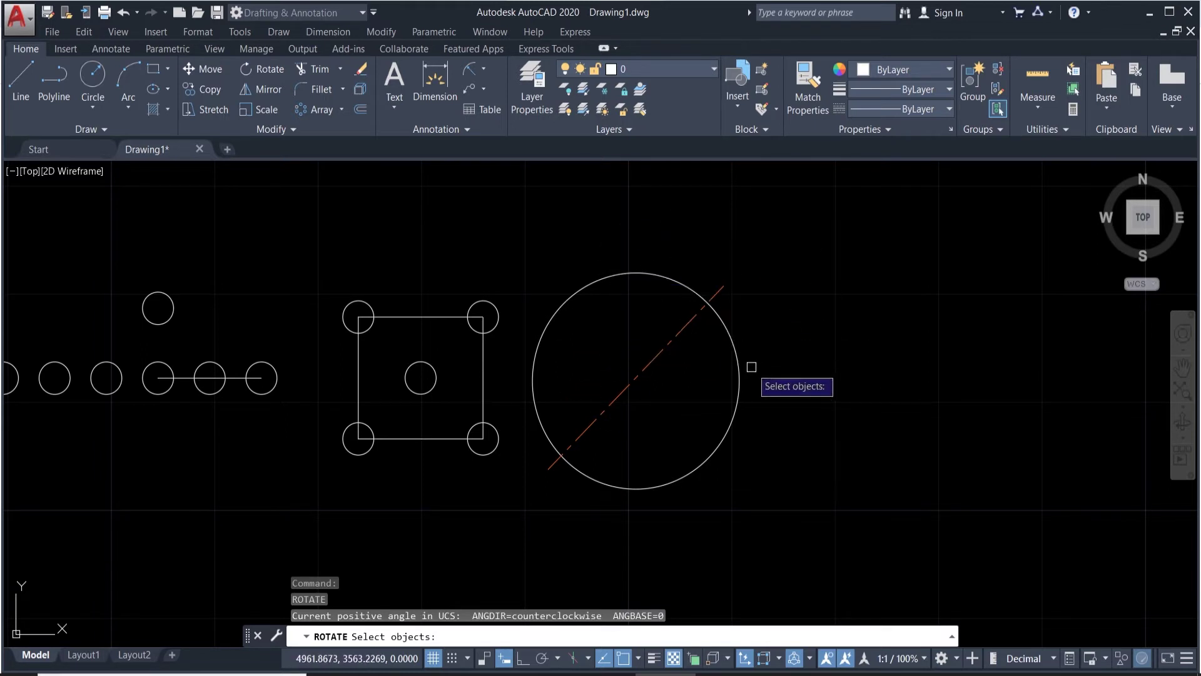
key(Escape)
key(ctrl+z)
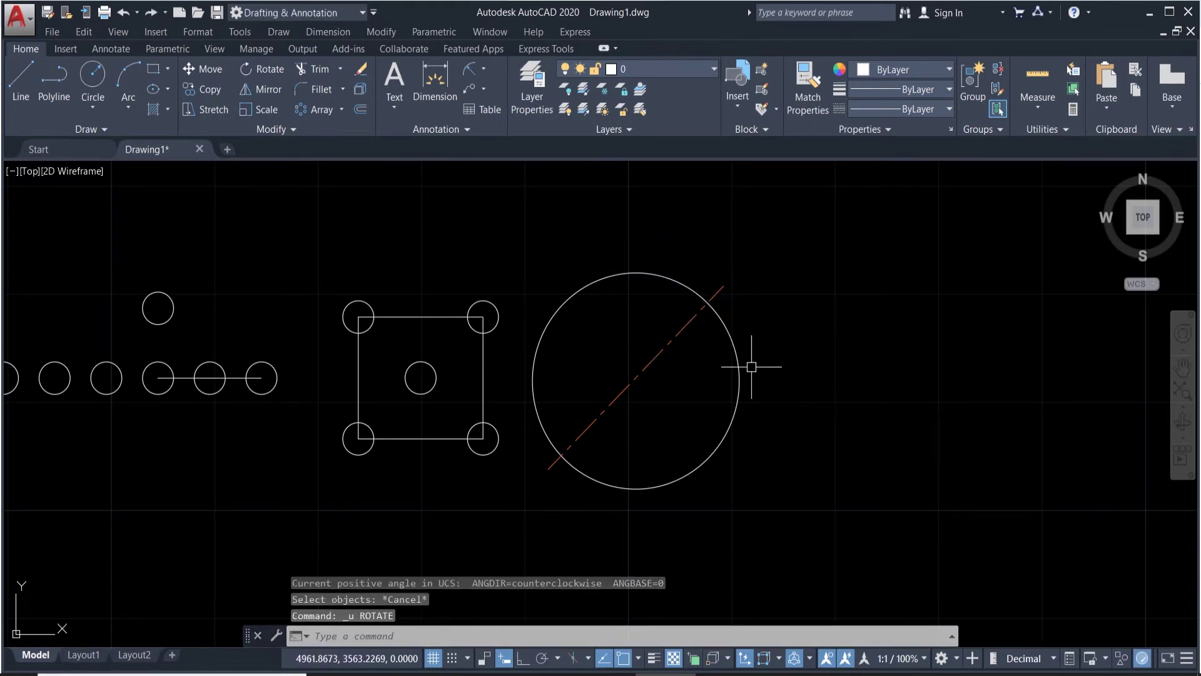
Step: Undo the last rotation, then rotate a copy of the large circle's vertical centre line by -45 degrees about its midpoint
key(ctrl+z)
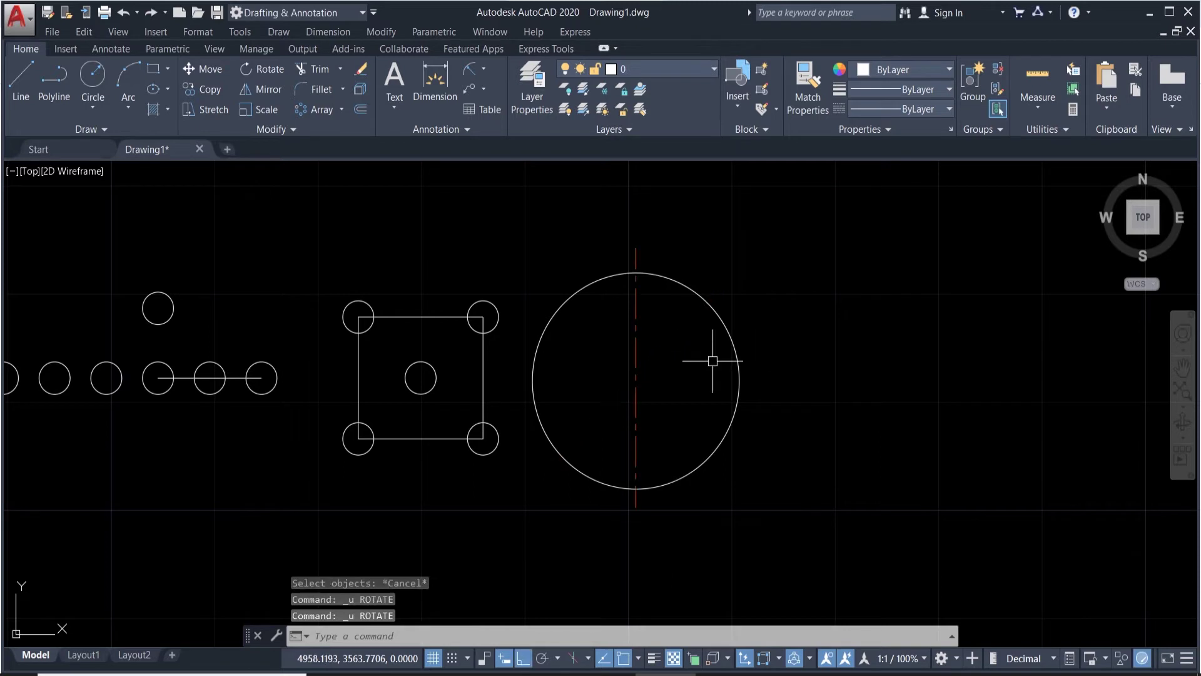
click(637, 360)
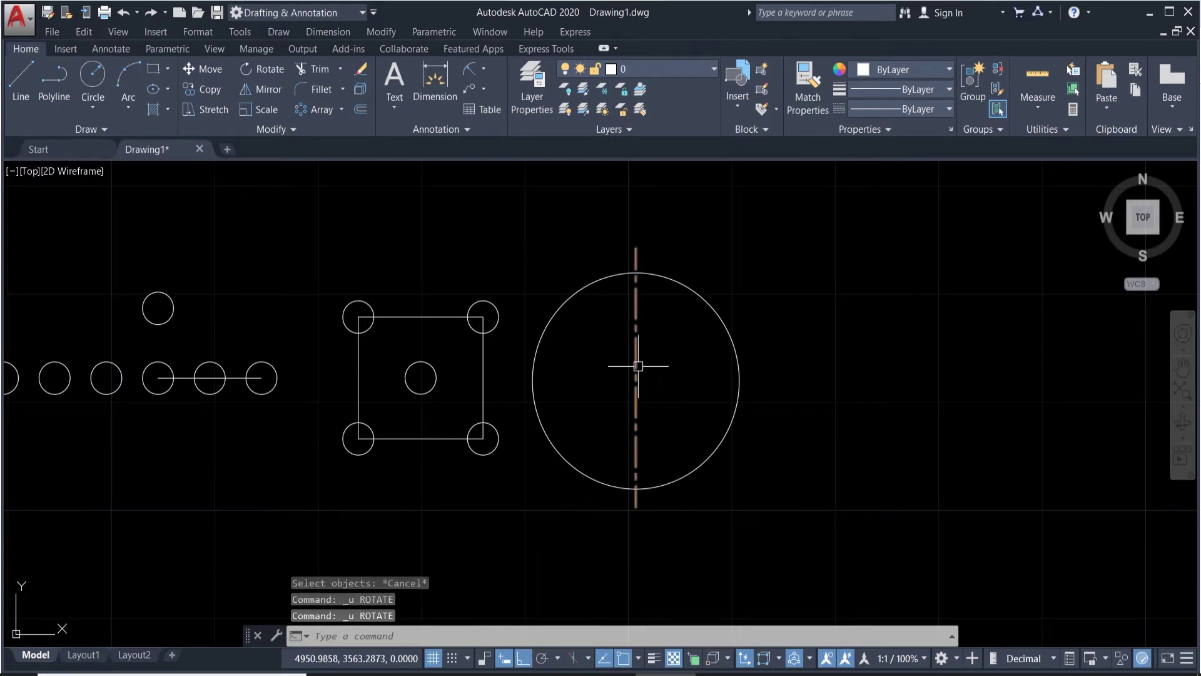
click(270, 70)
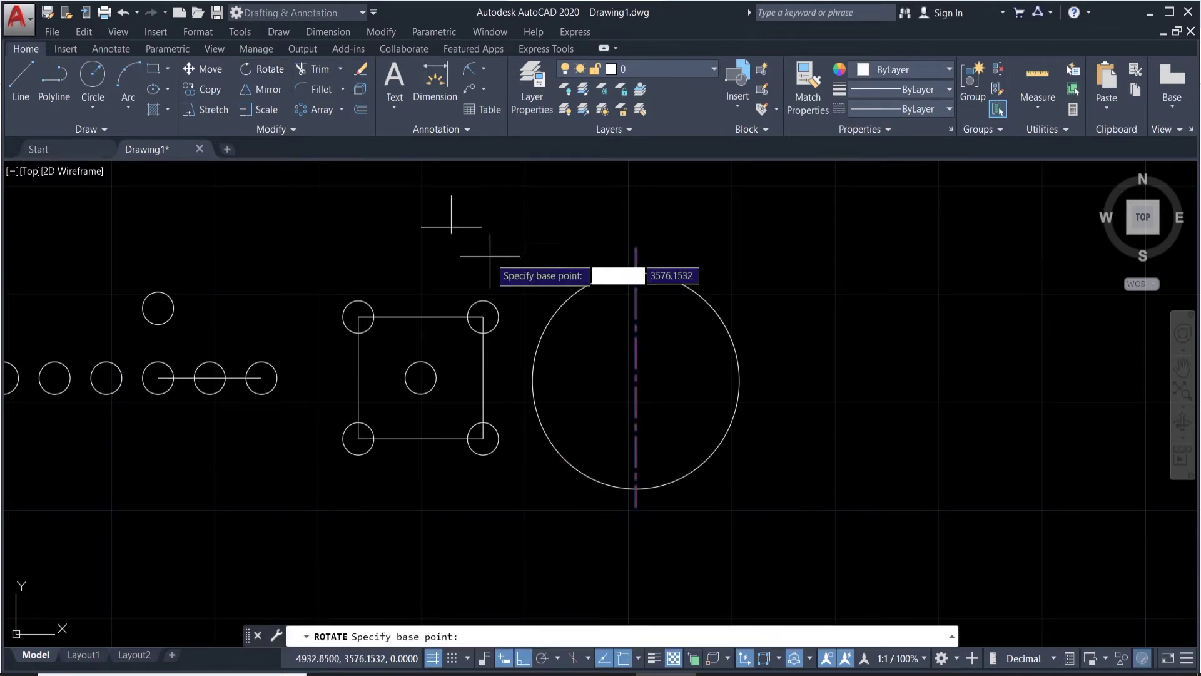
click(636, 378)
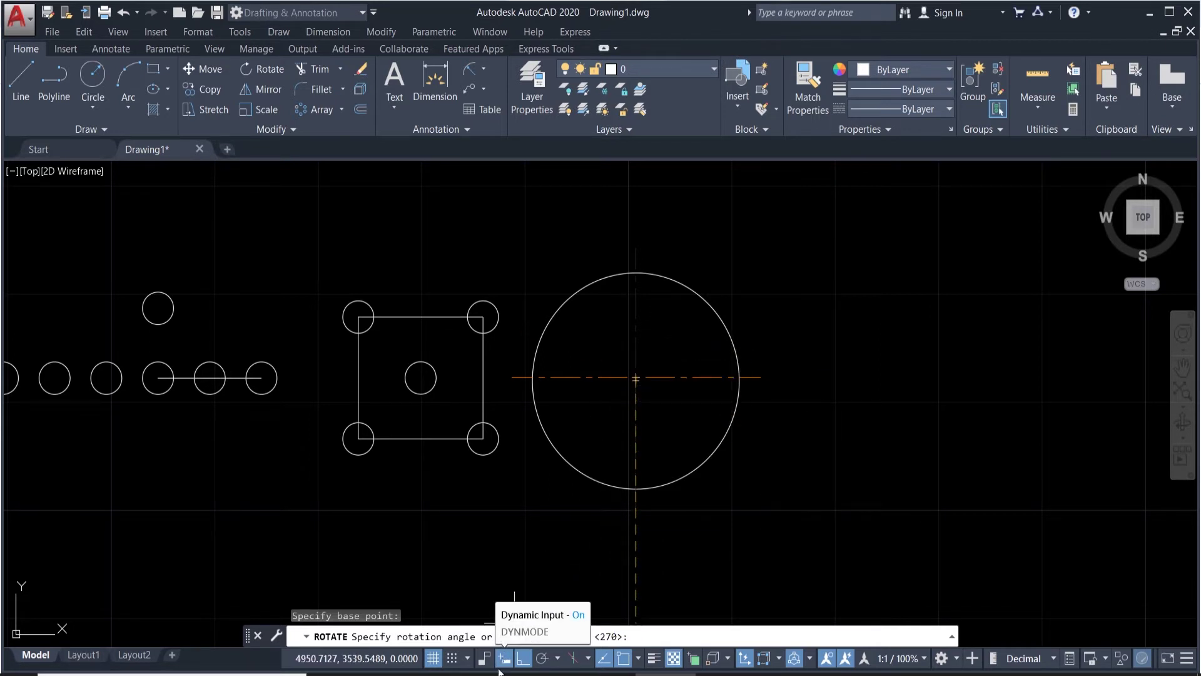
click(523, 658)
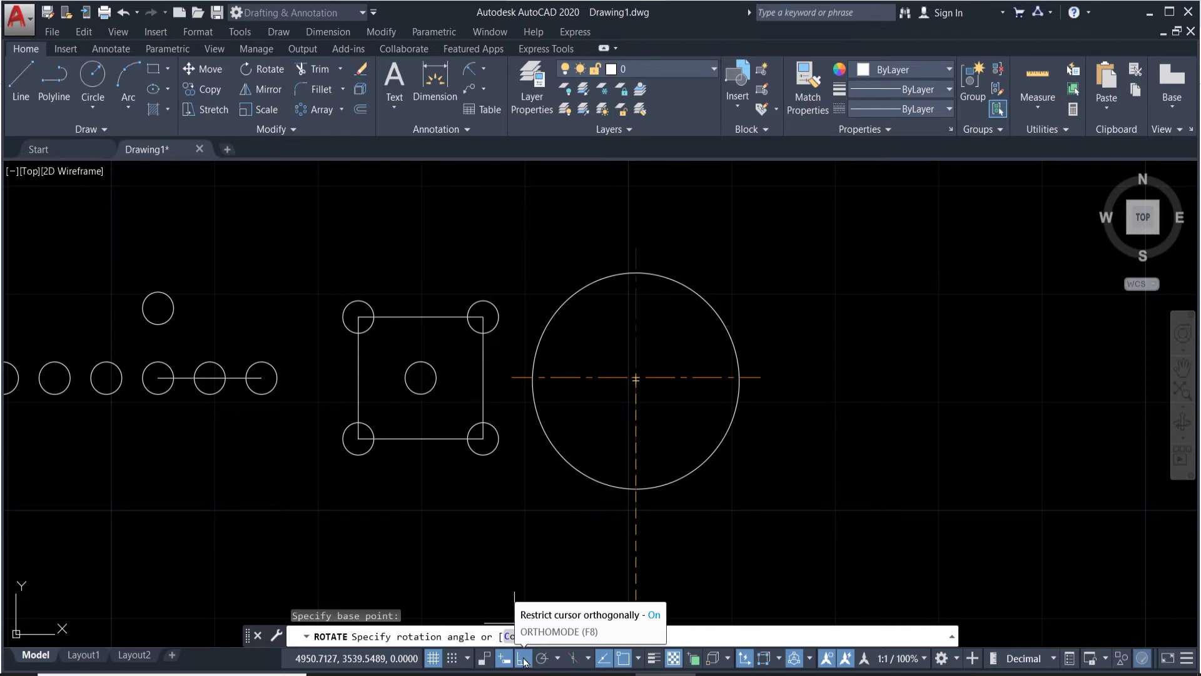
click(514, 636)
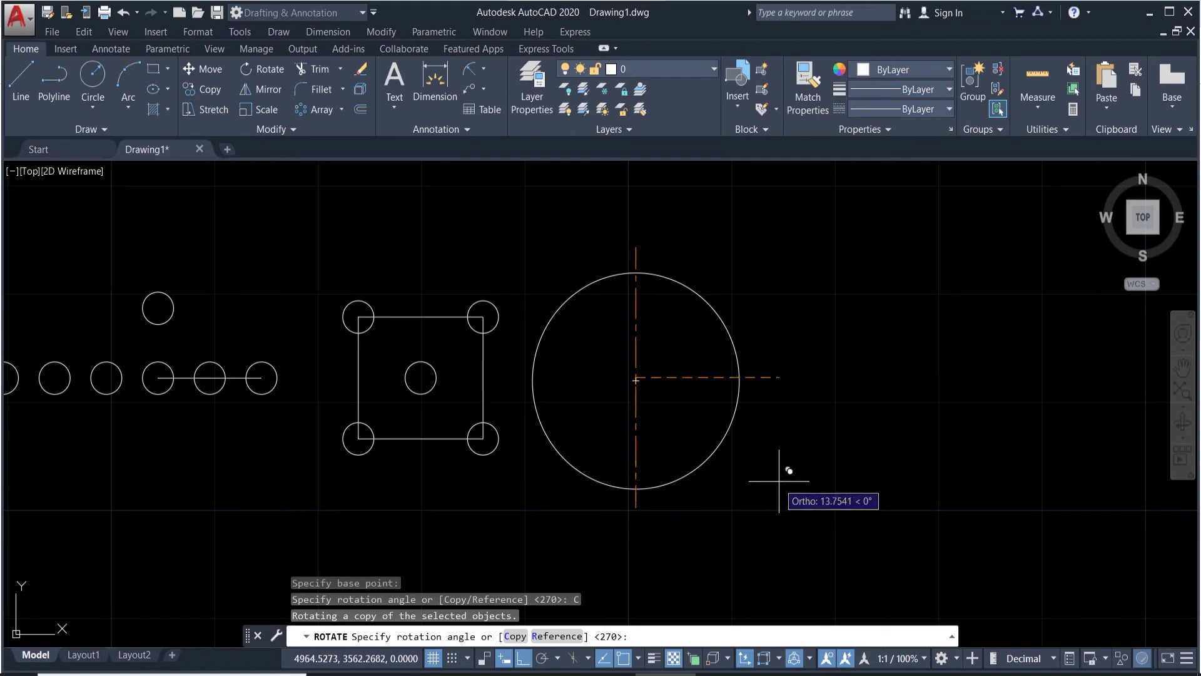
text(-)
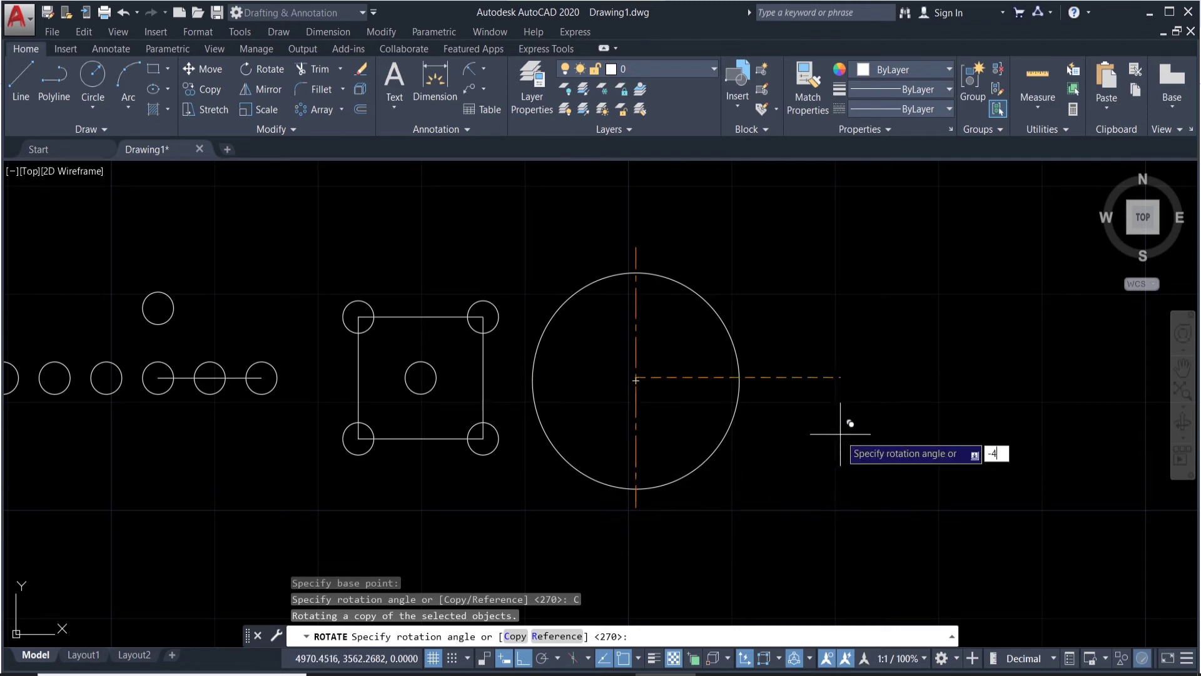
text(45)
key(Return)
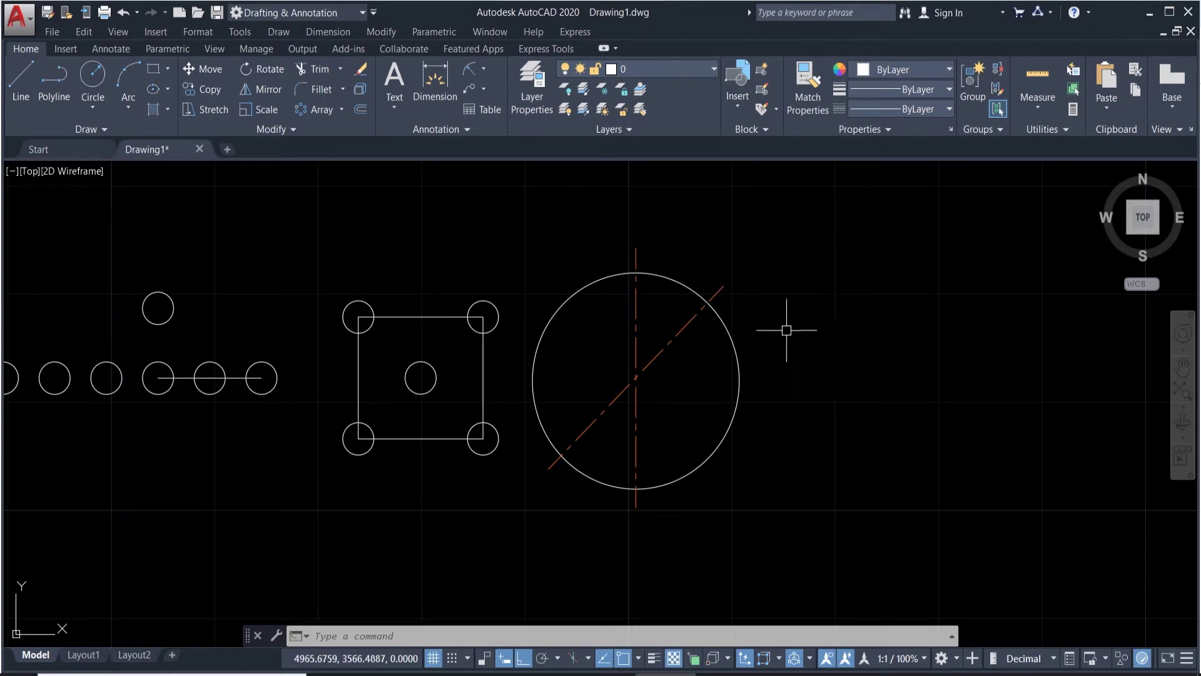
Step: Rotate another copy of the large circle's vertical centre line by 45 degrees about its midpoint
click(634, 321)
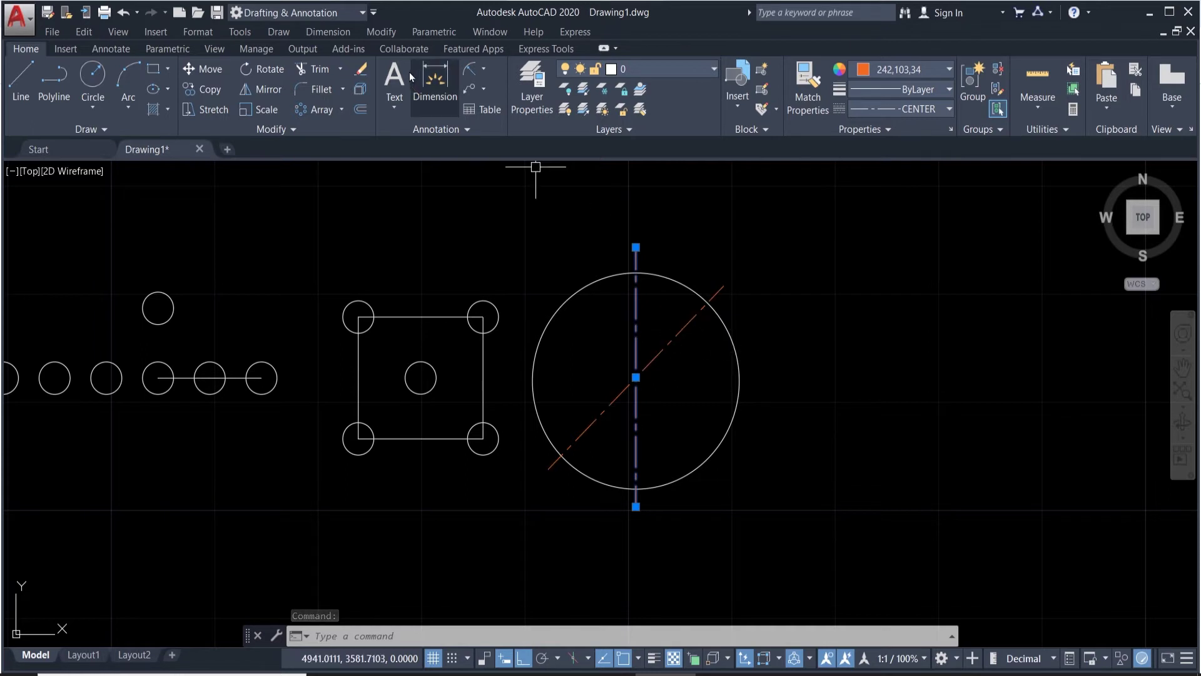
click(262, 69)
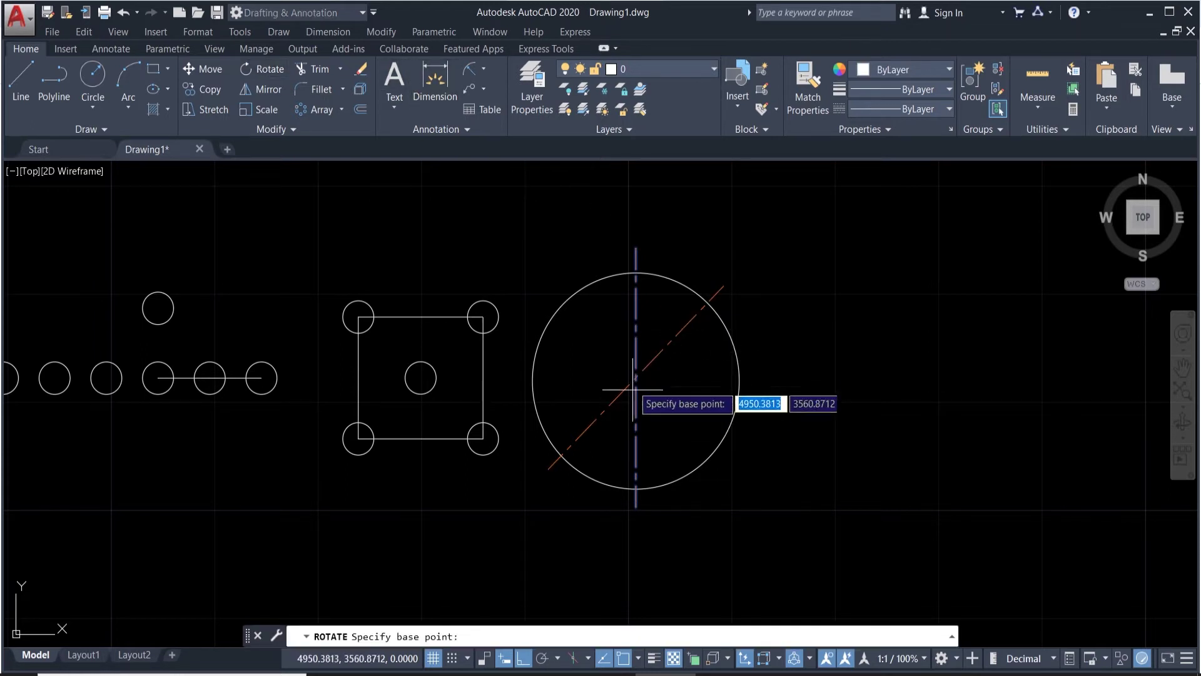
click(636, 378)
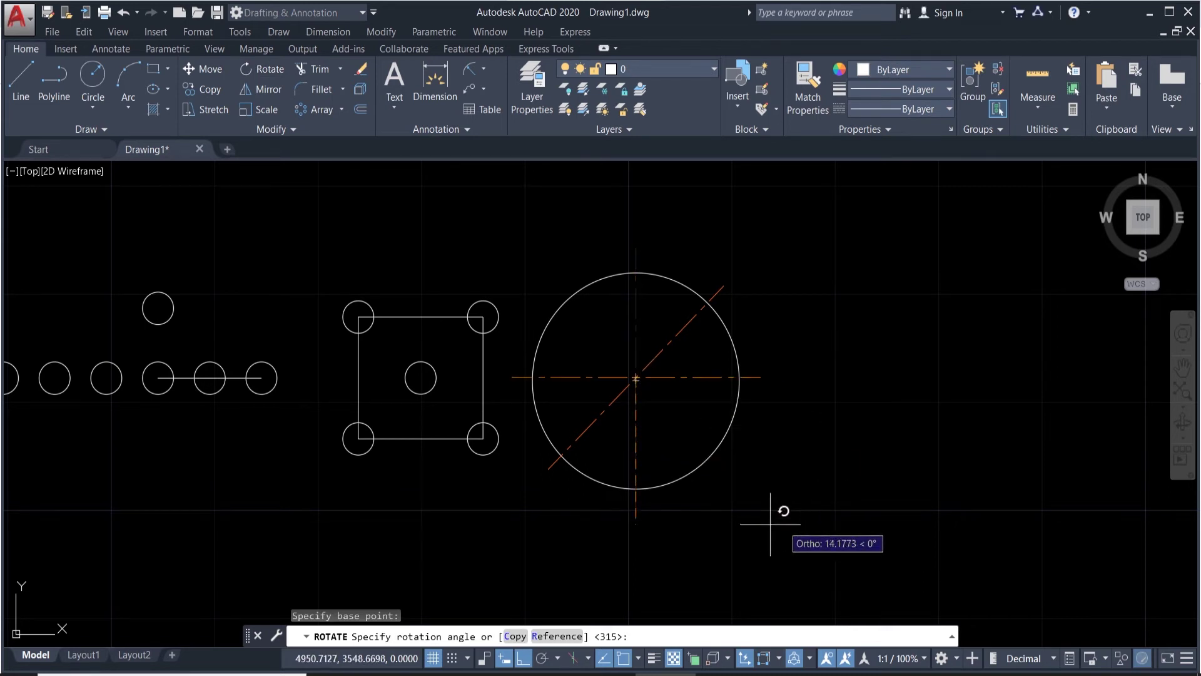
click(513, 636)
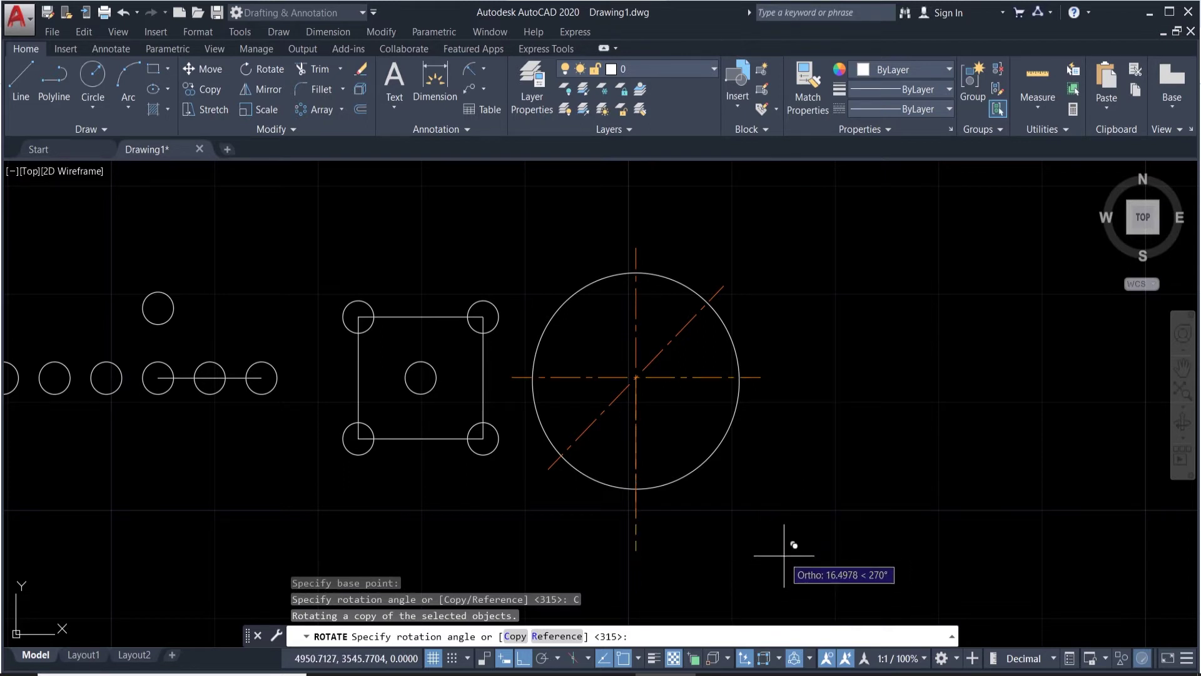
text(45)
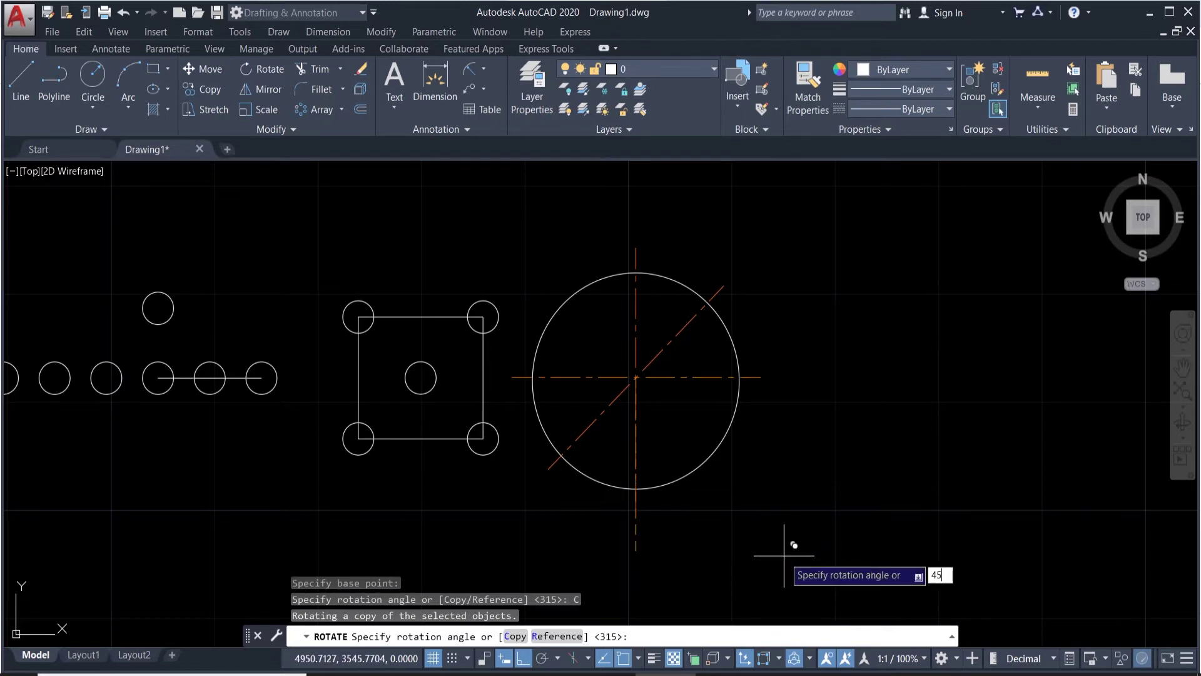
key(Return)
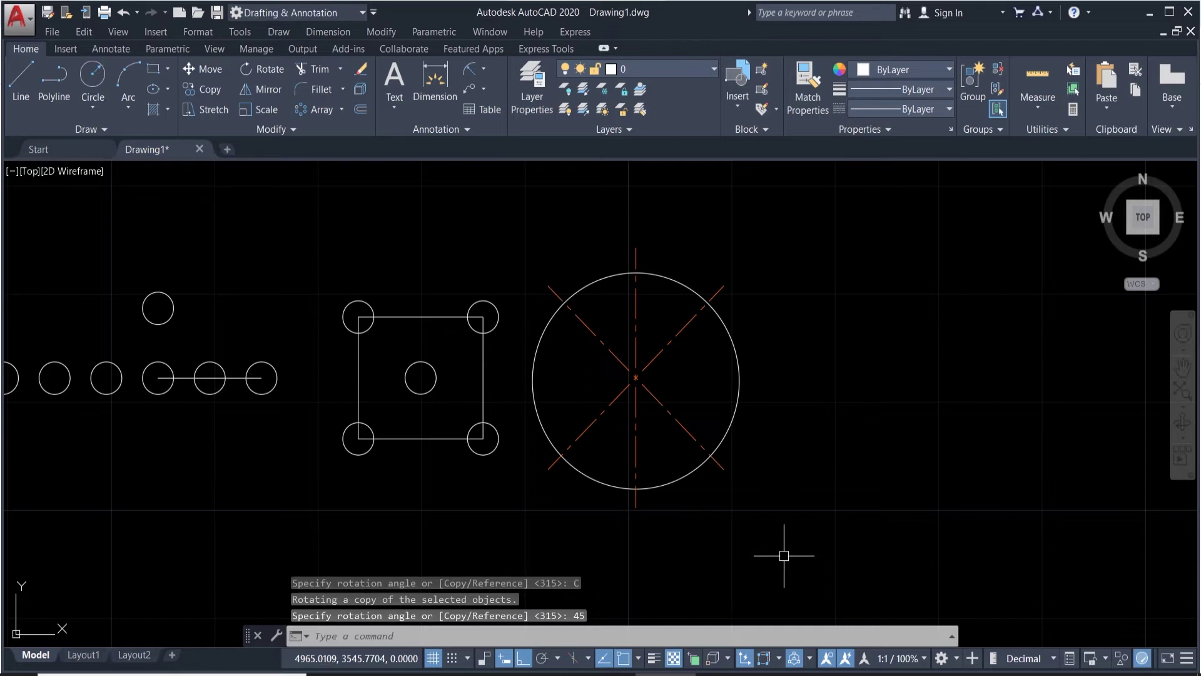
Step: Copy the circle at the rectangle's upper-right corner, by its centre, to the large circle's upper-left intersection with the diagonal centre line
click(498, 316)
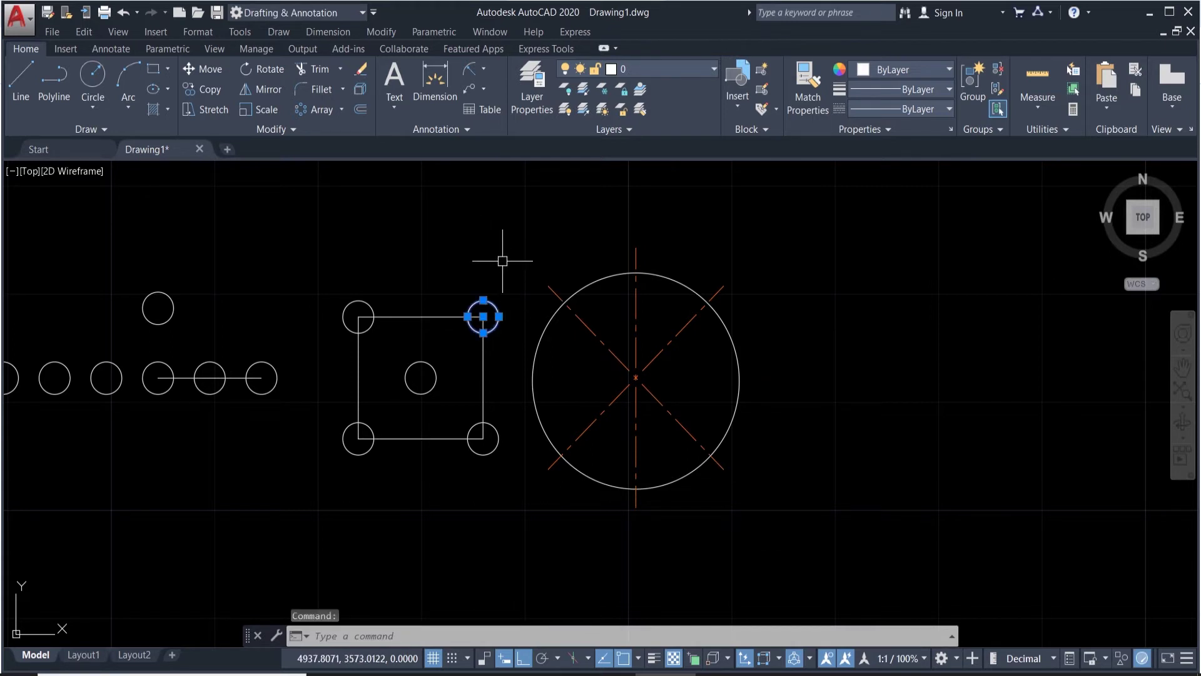
text(co)
key(Return)
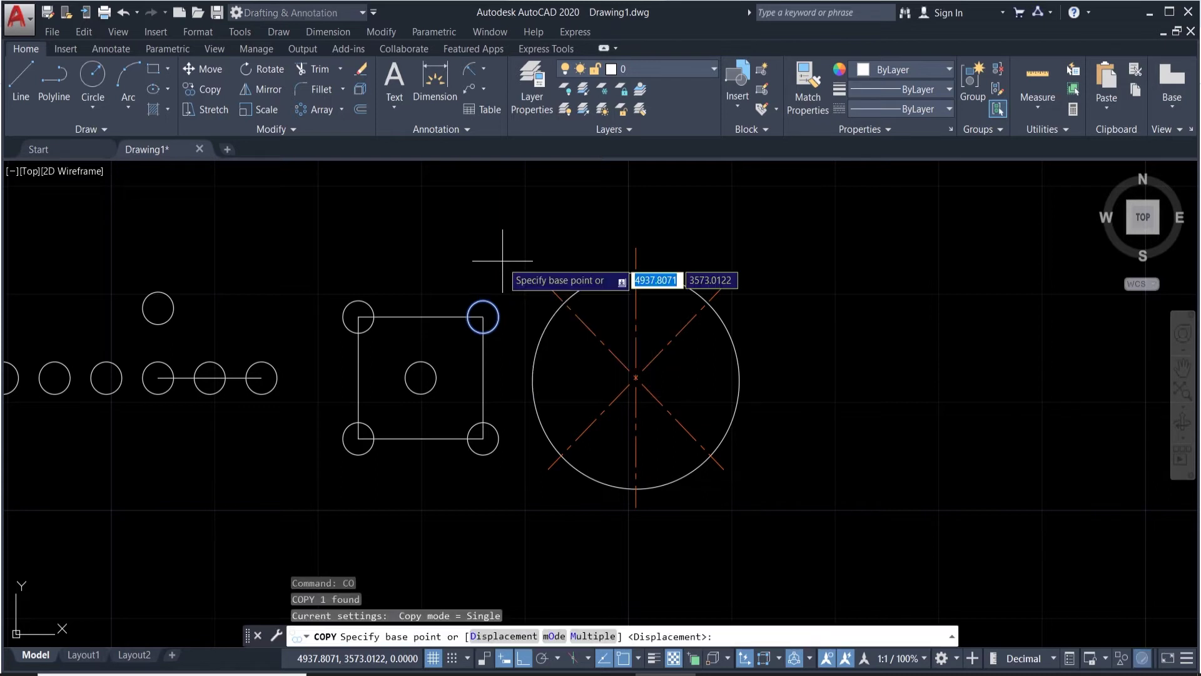
click(483, 317)
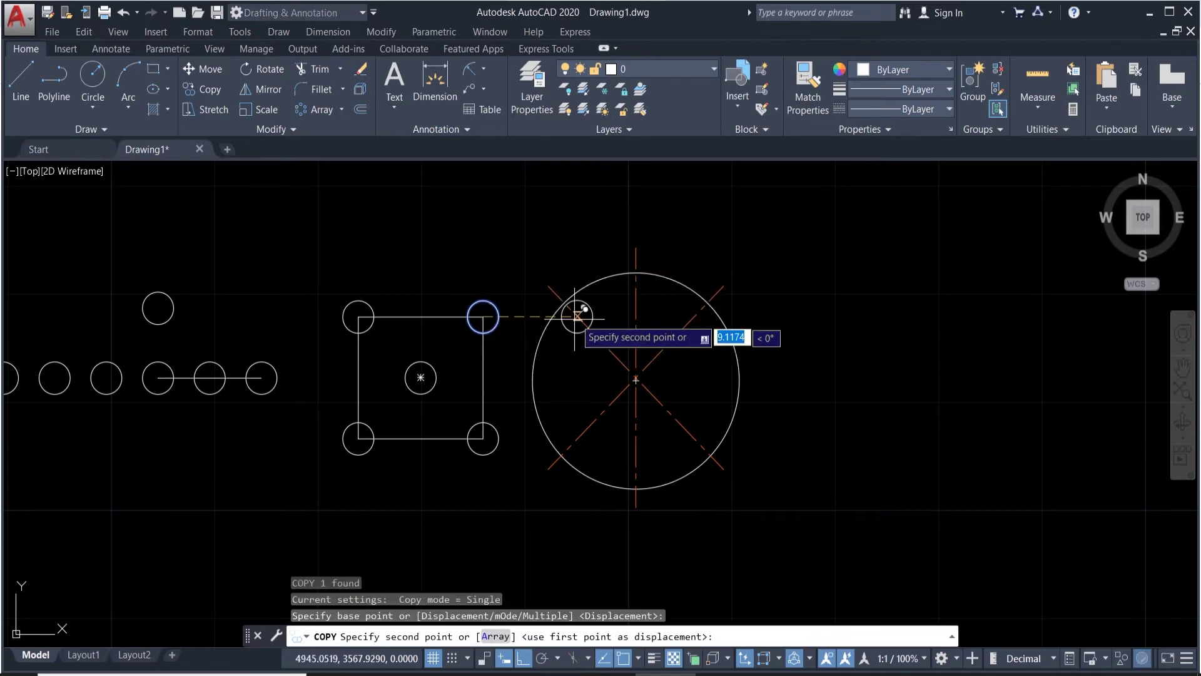
click(564, 303)
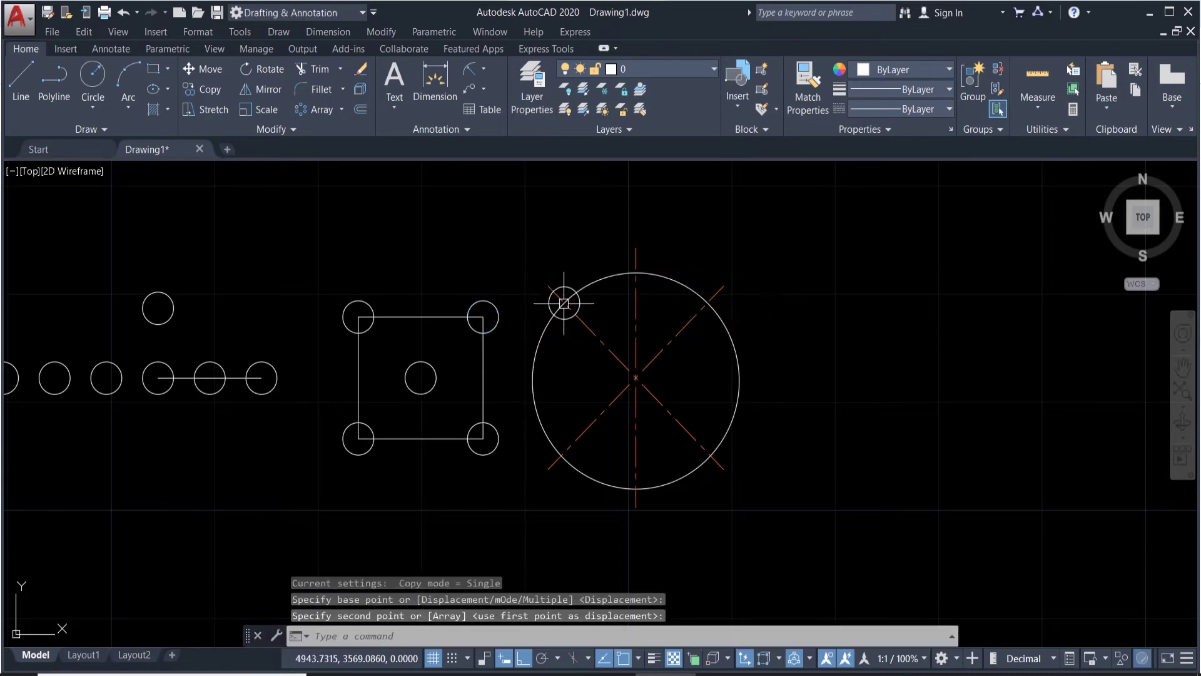
Step: Copy the small upper-left circle with the Multiple option to the large circle's other five centre-line intersections and to its centre
click(563, 290)
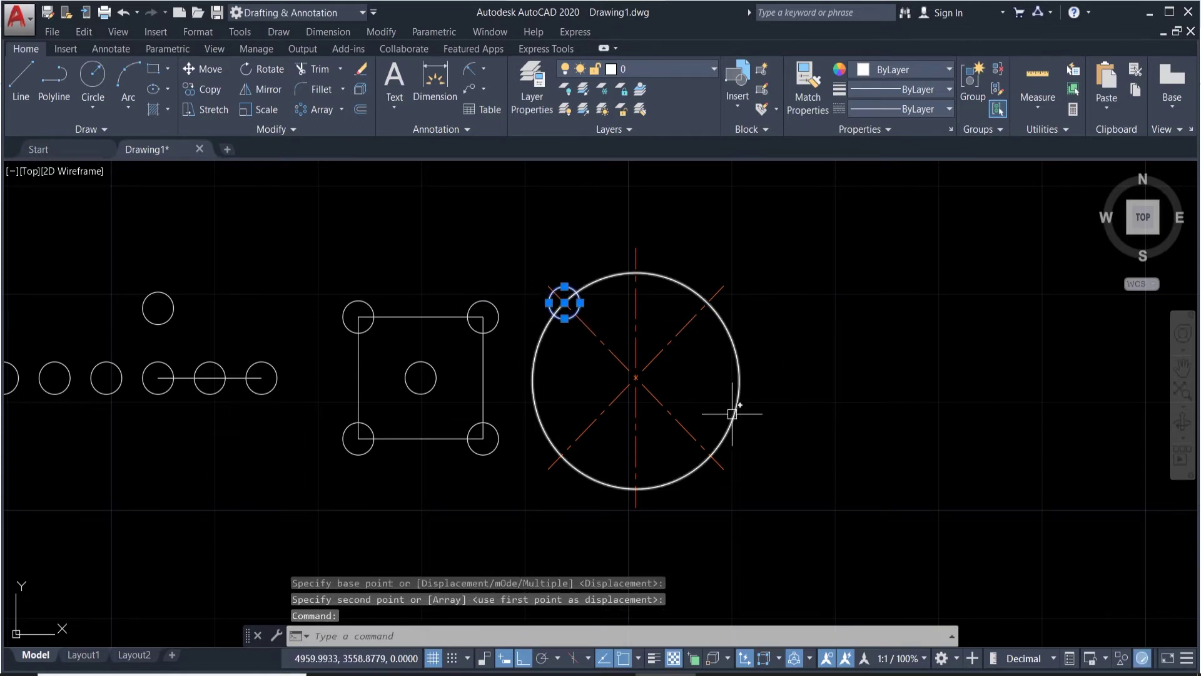
text(co)
key(Return)
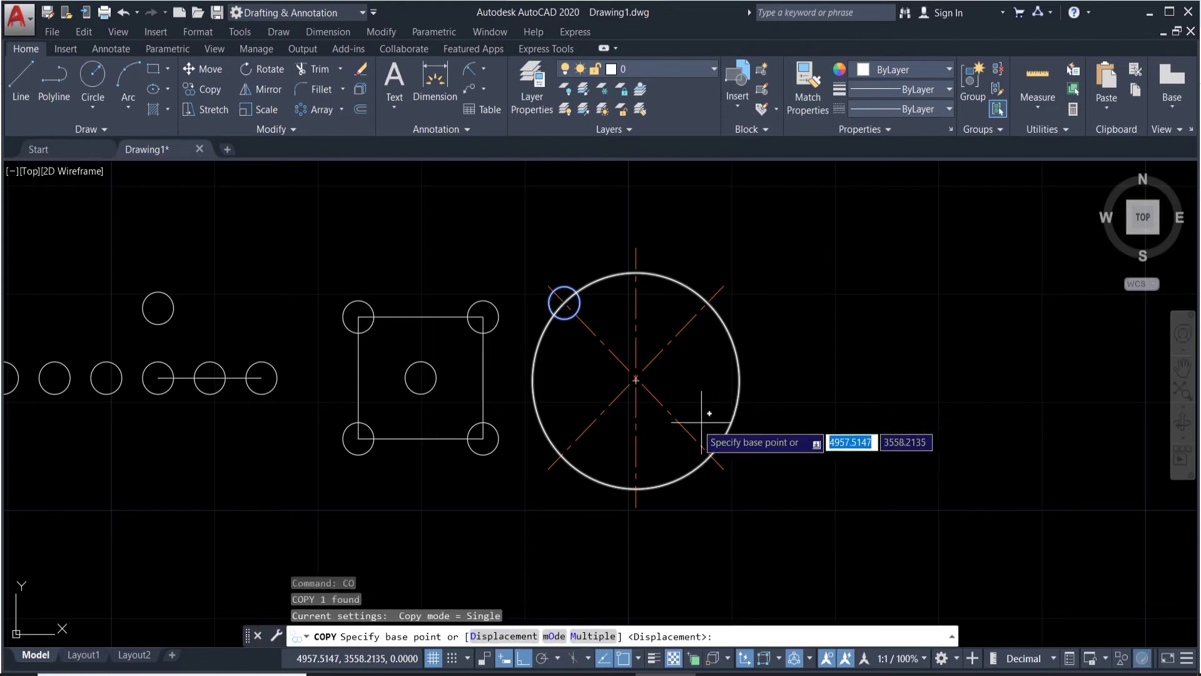
text(m)
key(Return)
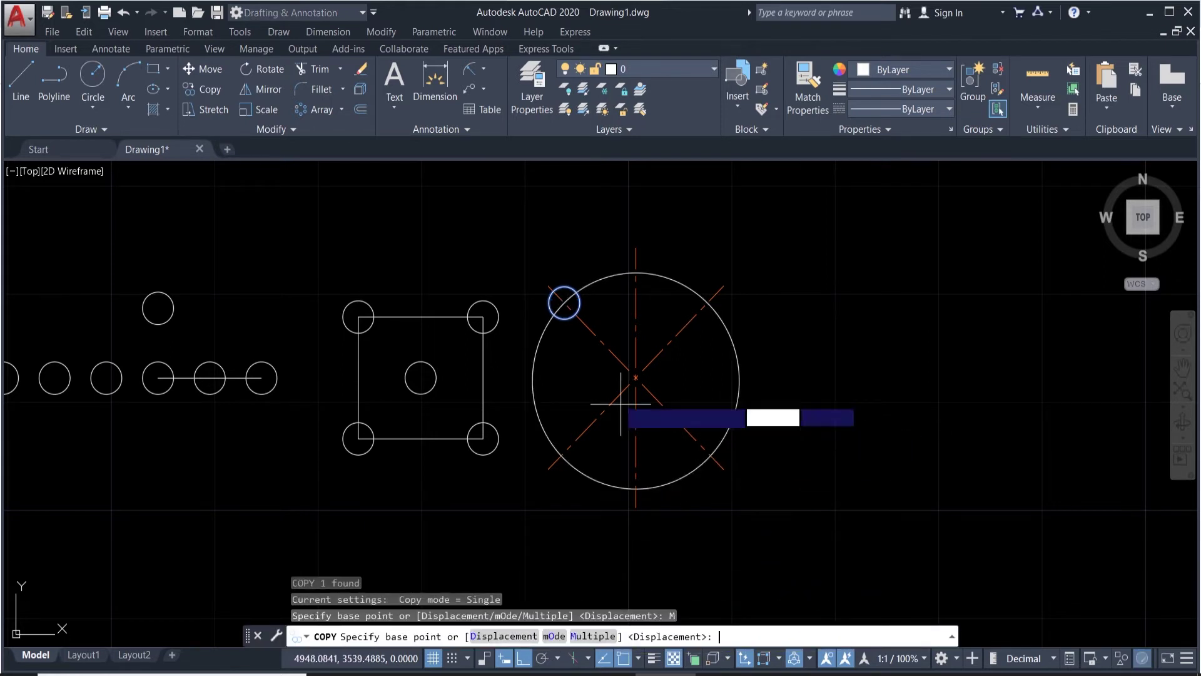
click(564, 302)
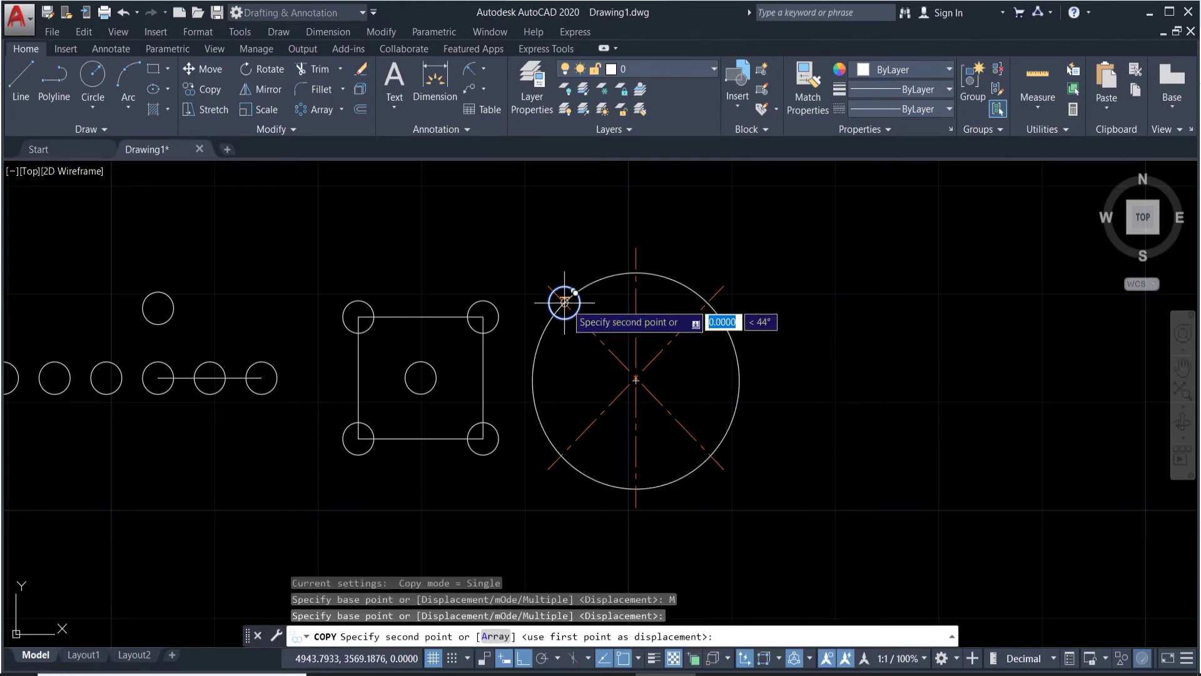
click(563, 456)
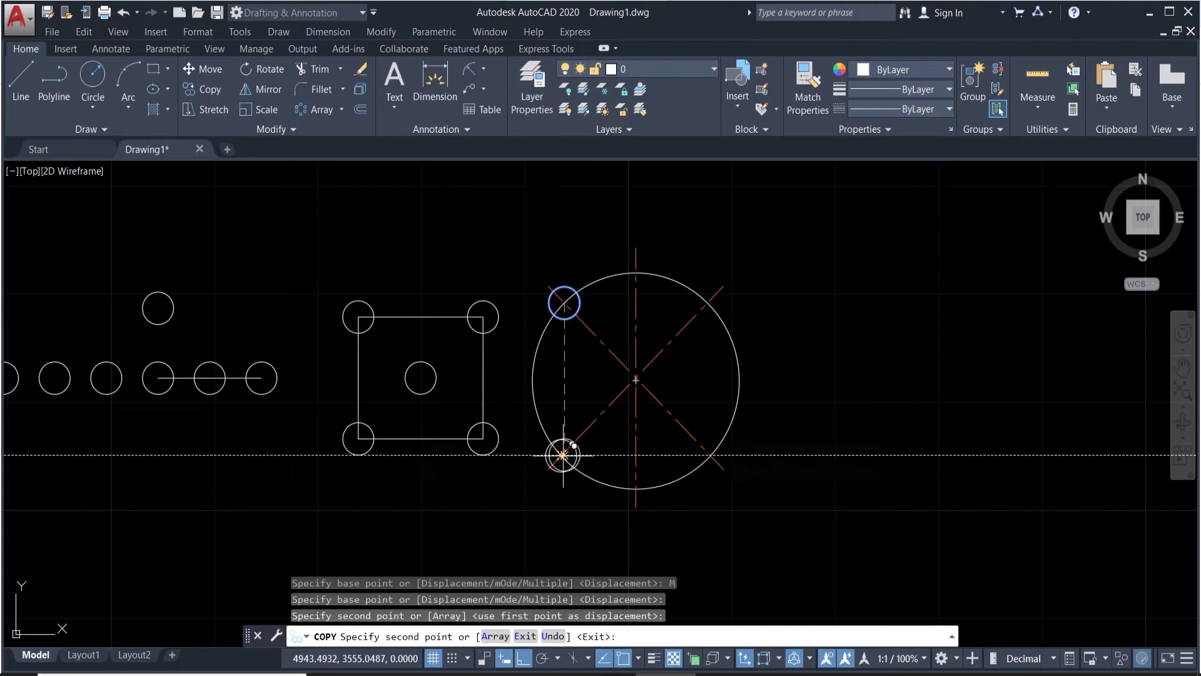
click(636, 488)
click(711, 456)
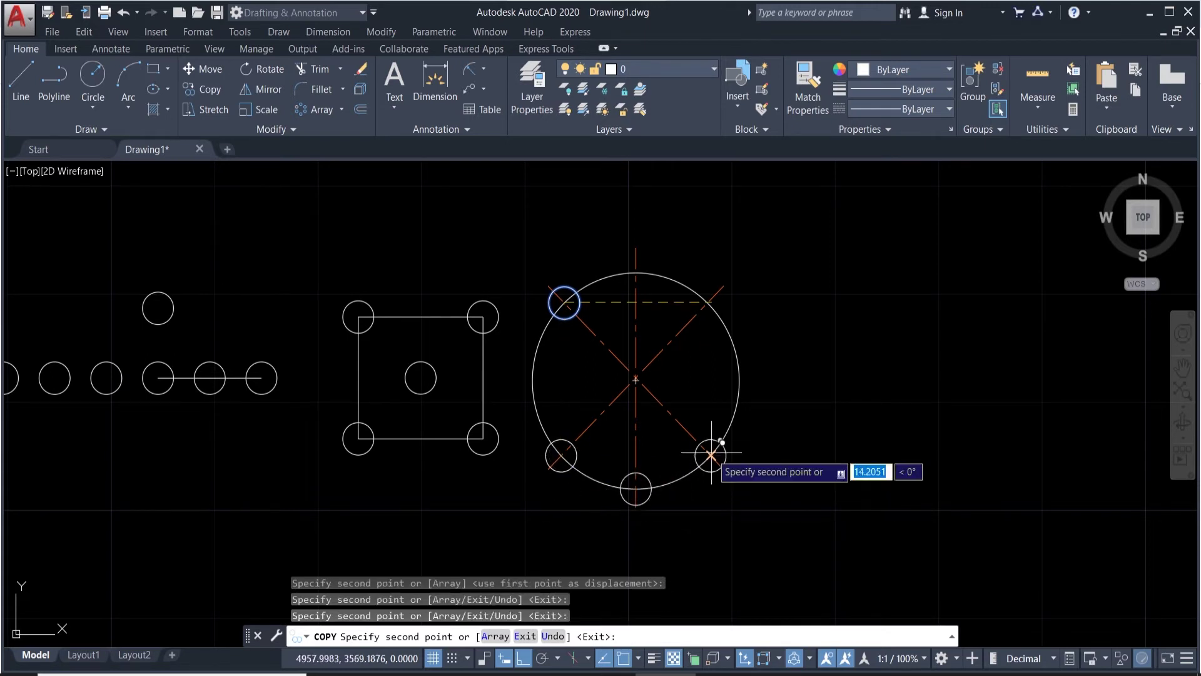
click(708, 303)
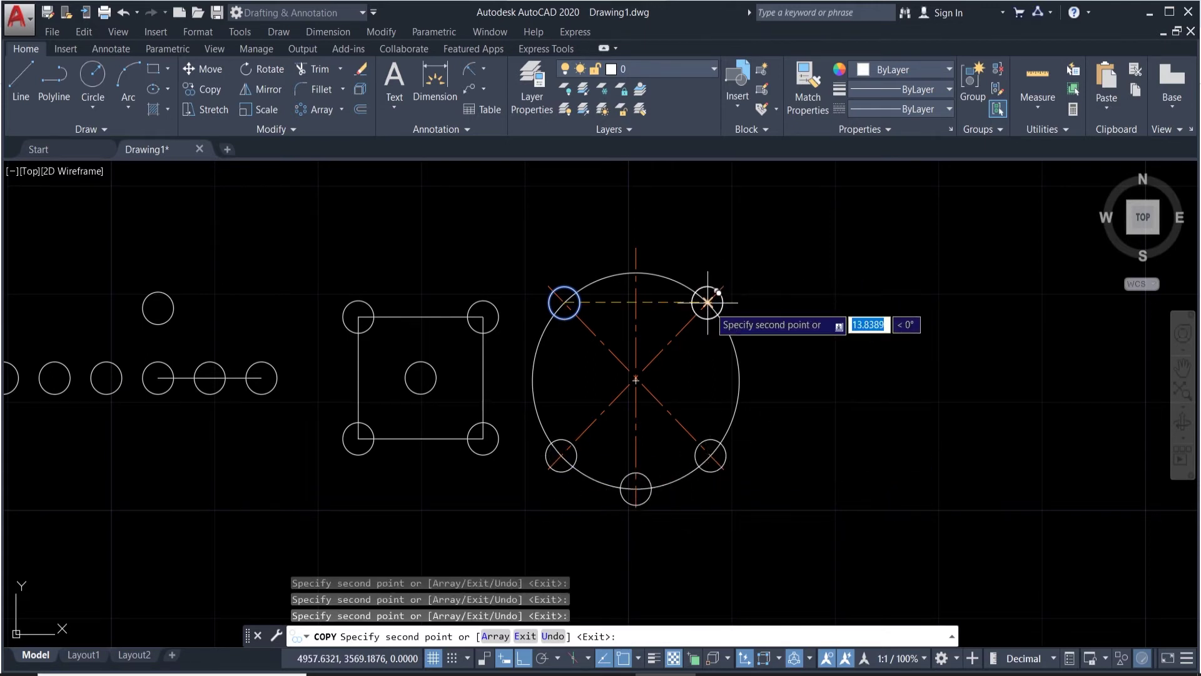
click(635, 273)
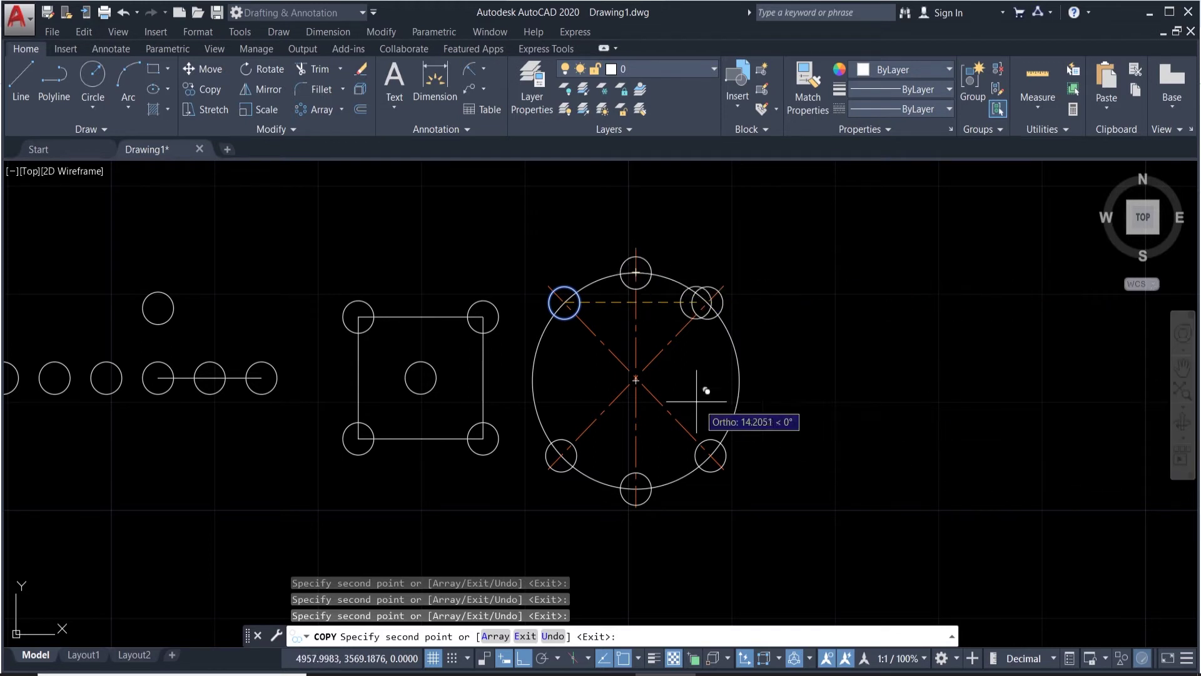
click(635, 379)
key(Escape)
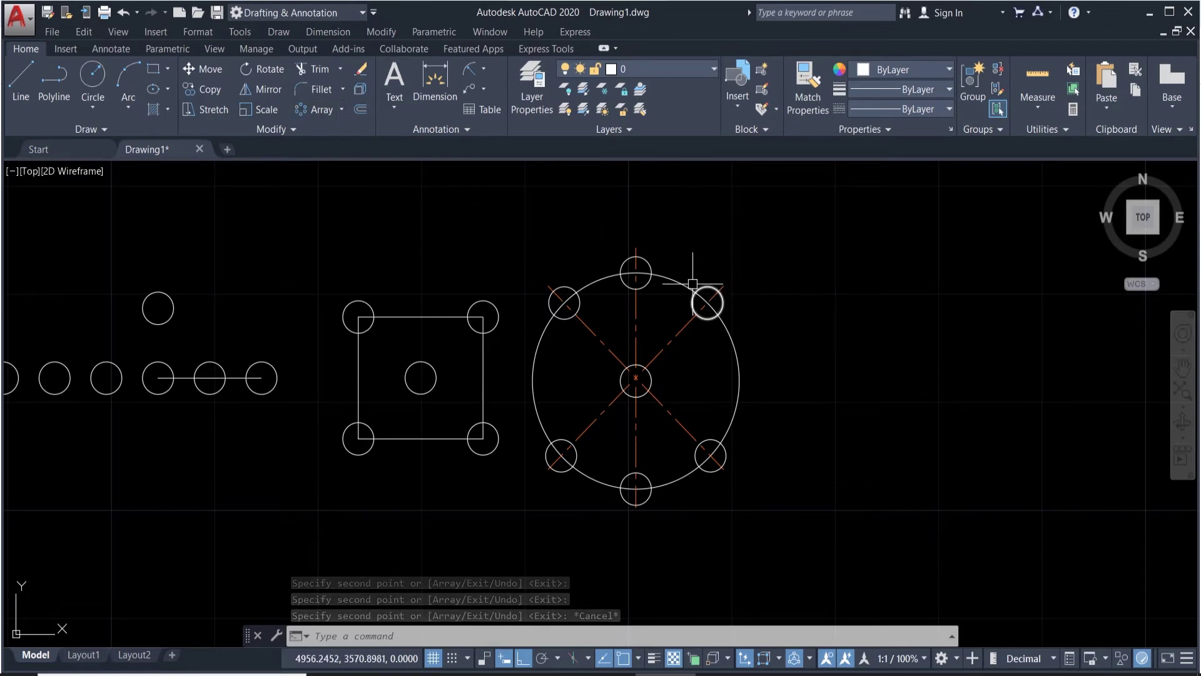
Step: Draw a circle of radius 3 in the empty area to the left of the open arc profile
scroll(884, 362, down, 8)
scroll(1167, 388, up, 8)
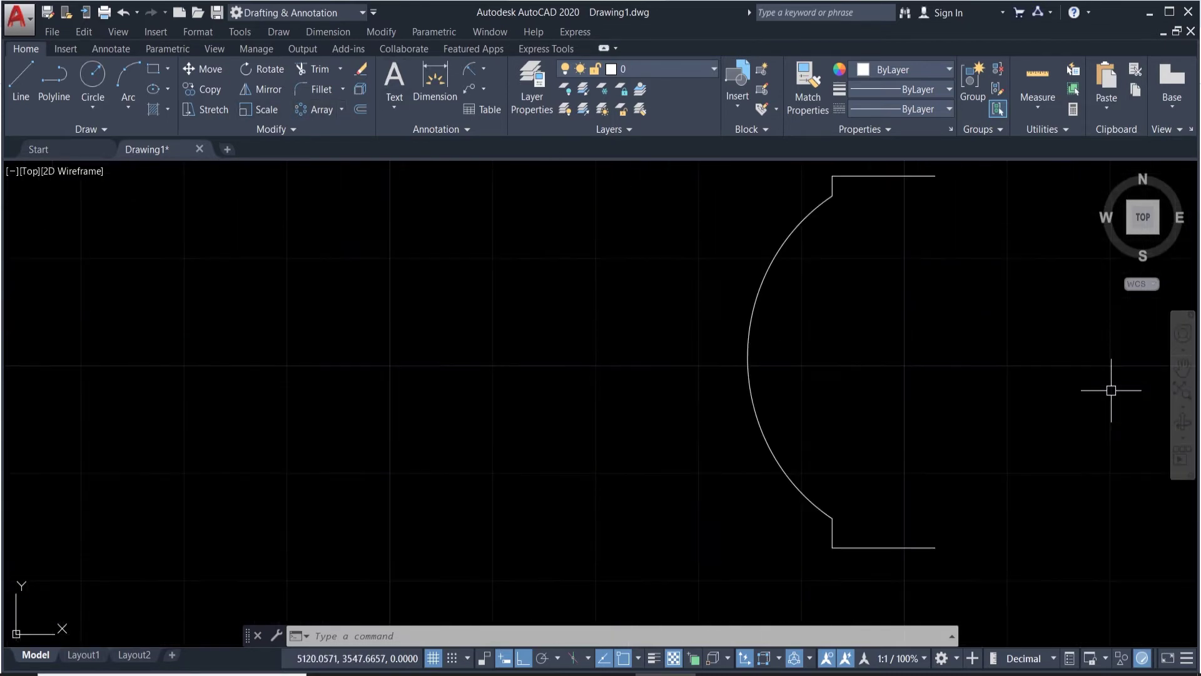
scroll(1072, 370, down, 4)
scroll(1053, 370, up, 3)
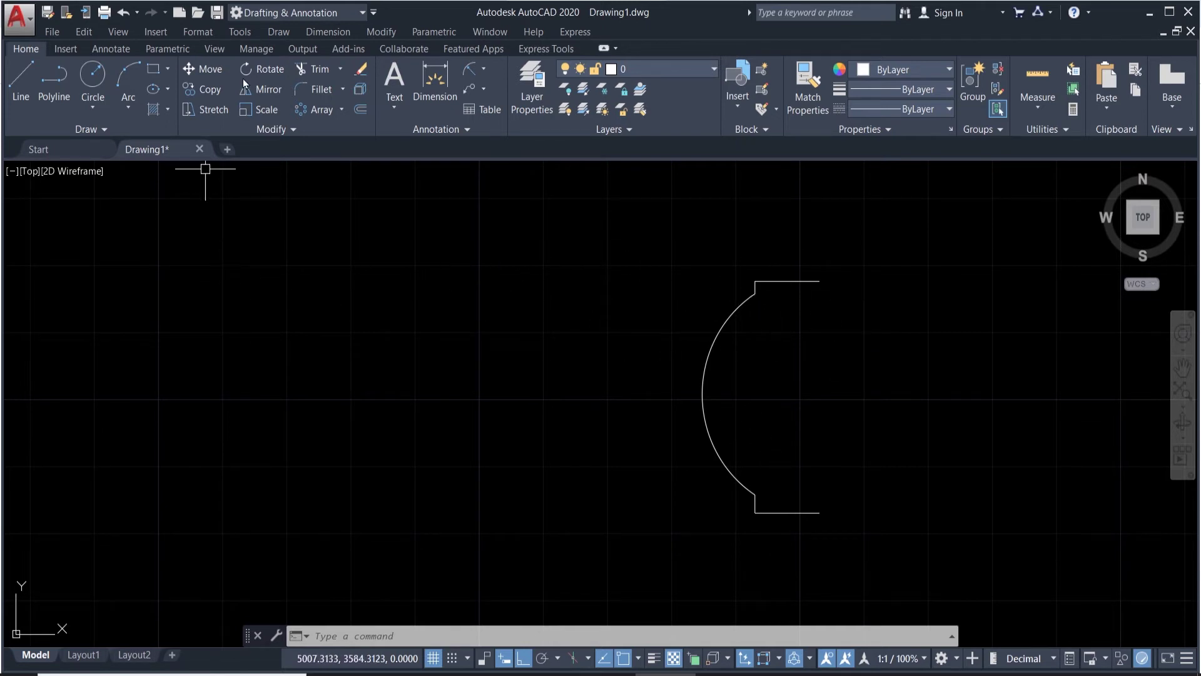
click(93, 84)
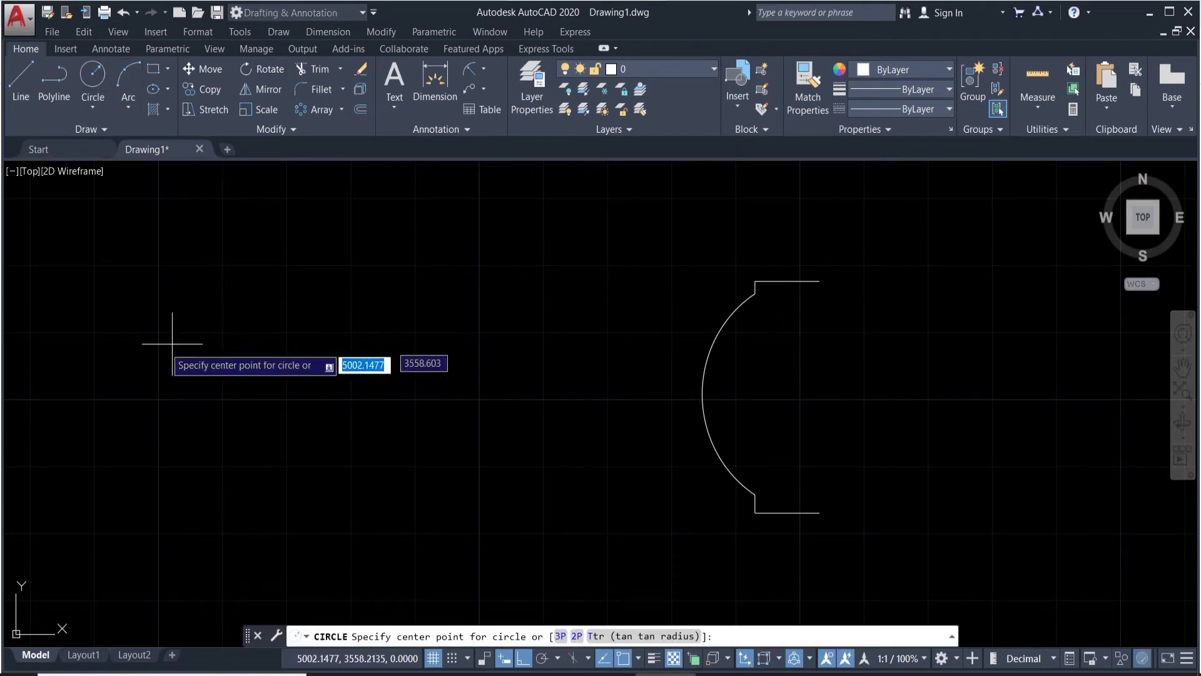
click(127, 338)
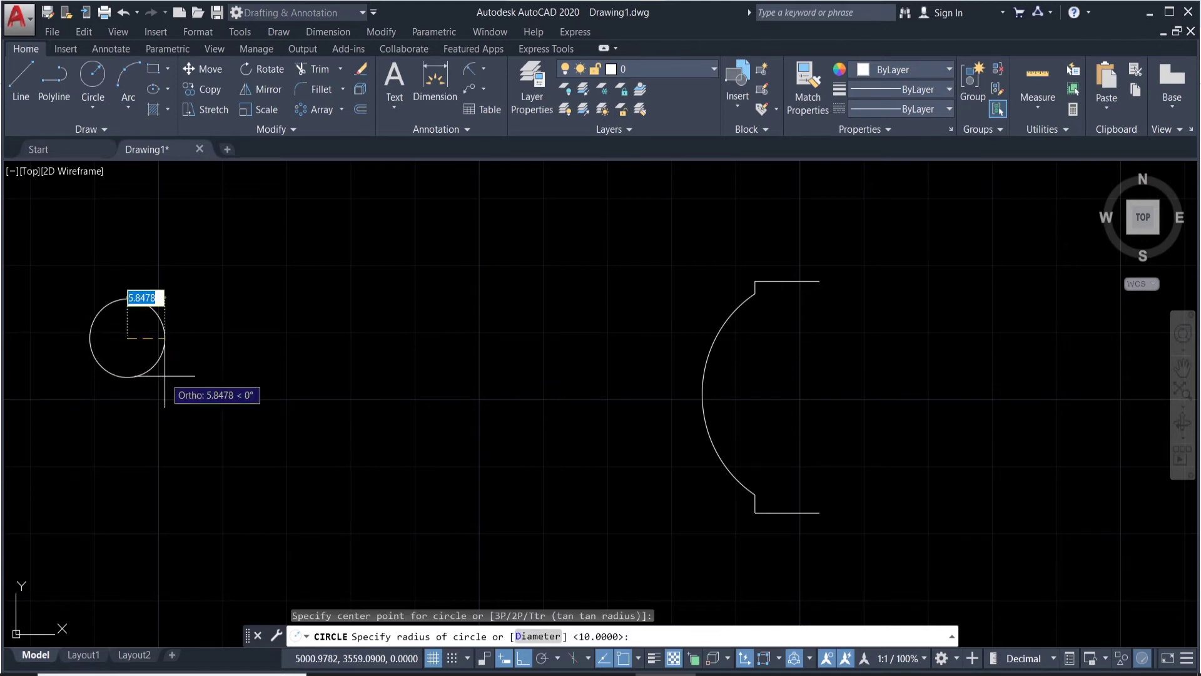
text(3)
key(Return)
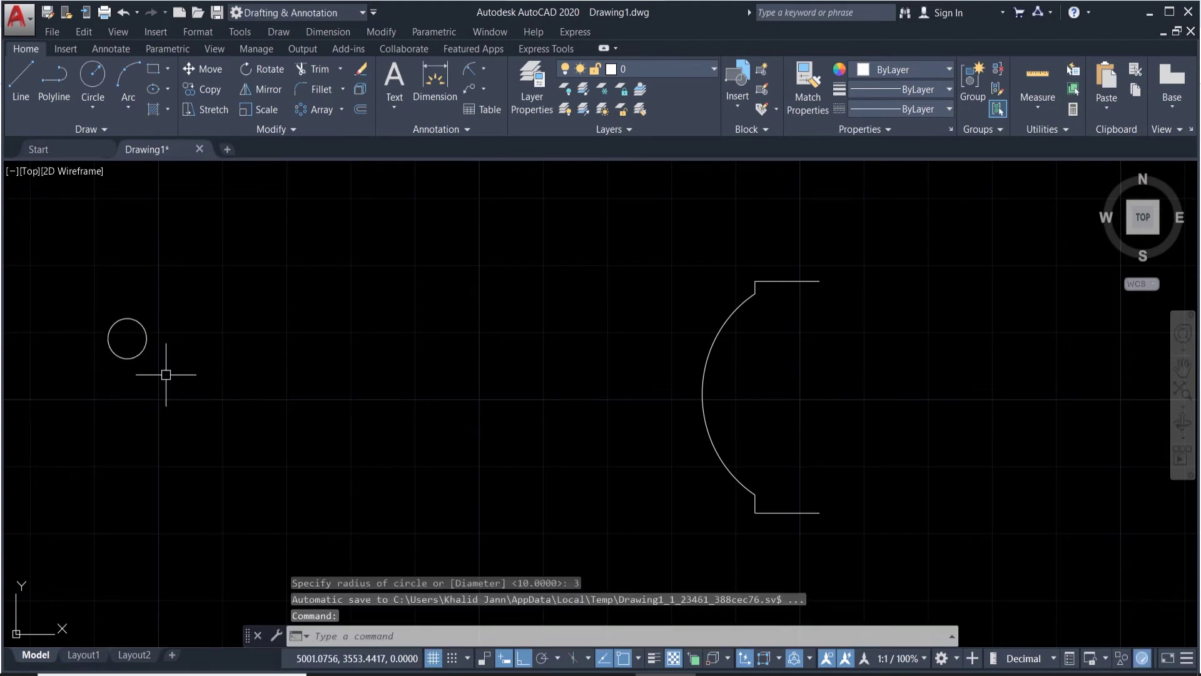
Step: Draw a circle of radius 8 concentric with the small circle left of the arc profile
click(146, 330)
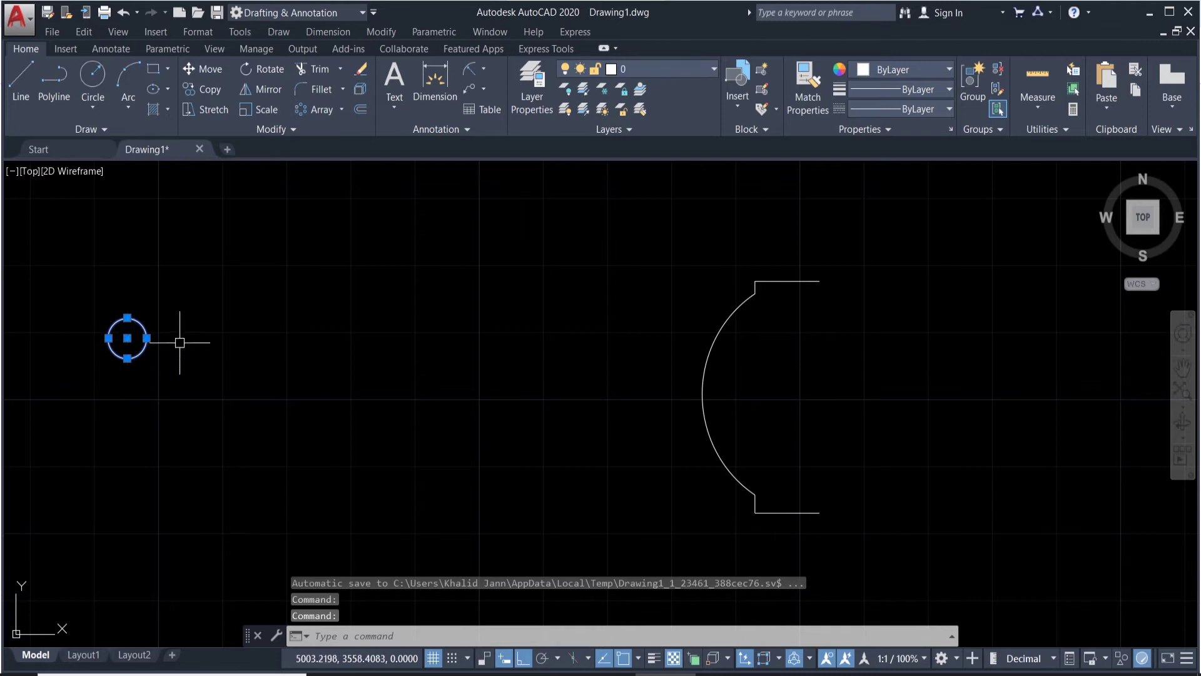
text(c)
key(Return)
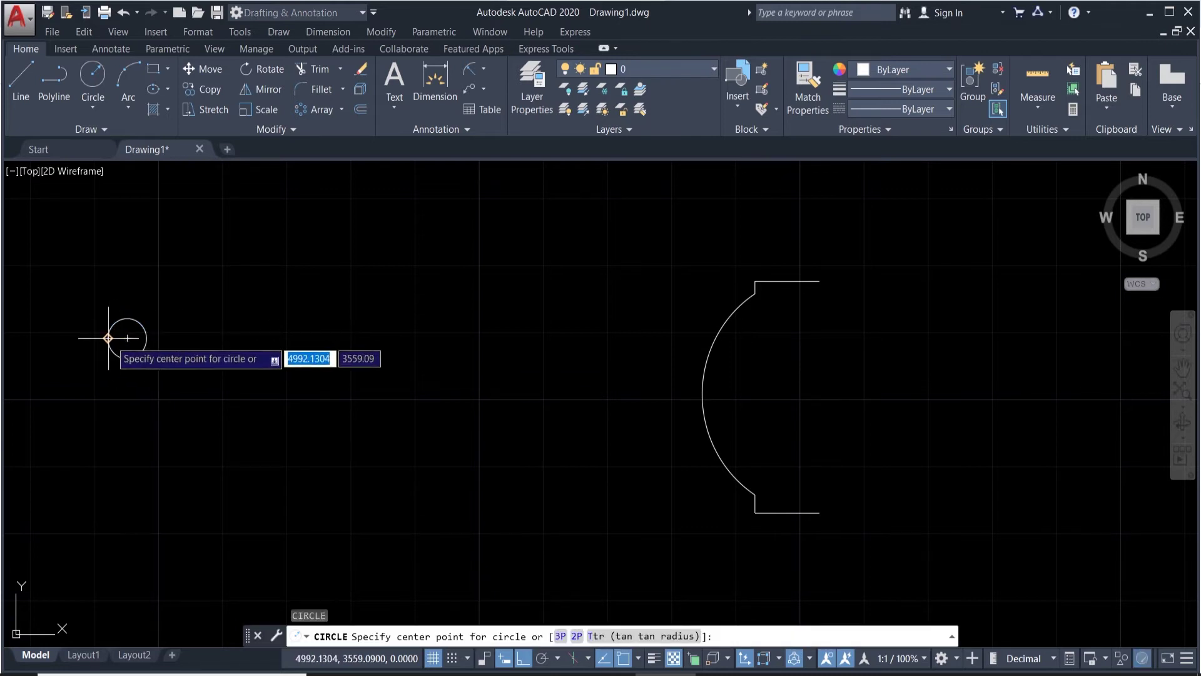
click(127, 338)
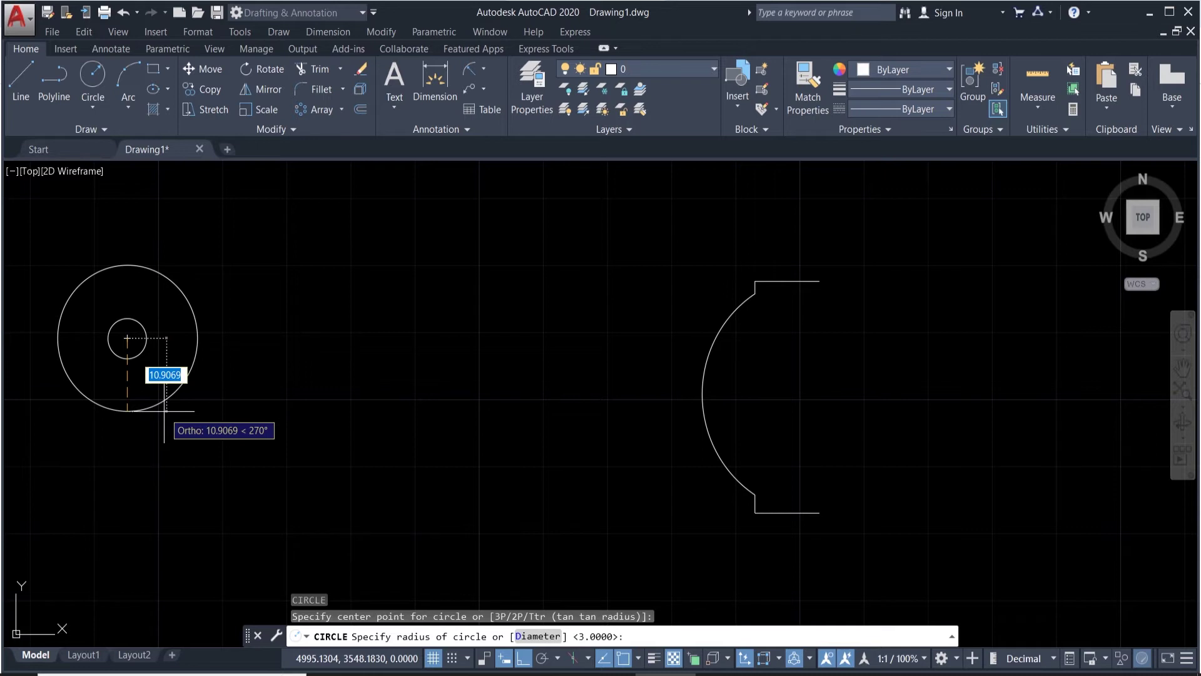
text(8)
key(Return)
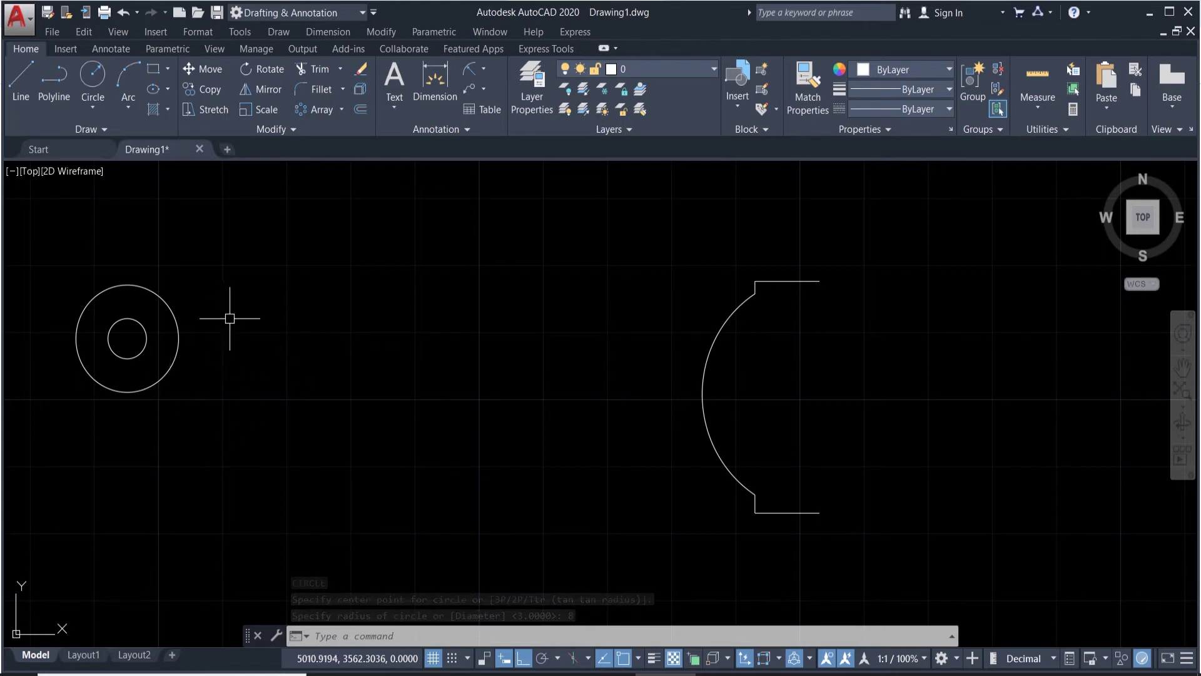
Step: Draw a vertical line downward from a point 15 units directly to the right of the concentric circles' centre
text(l)
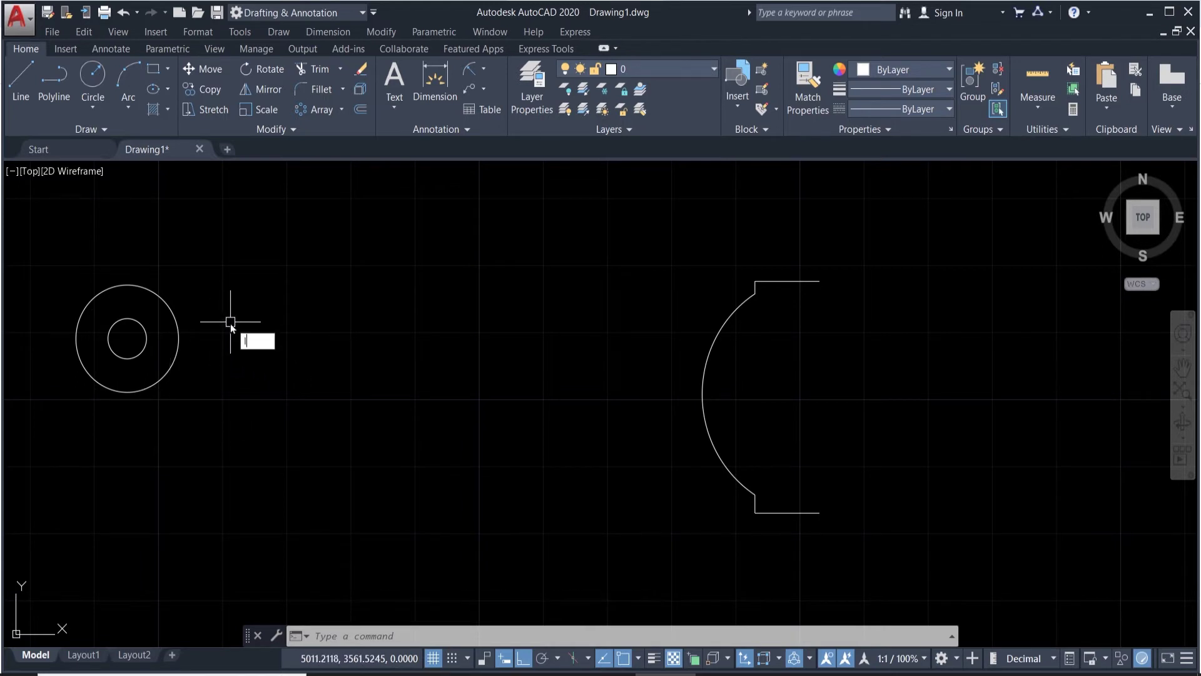
key(Return)
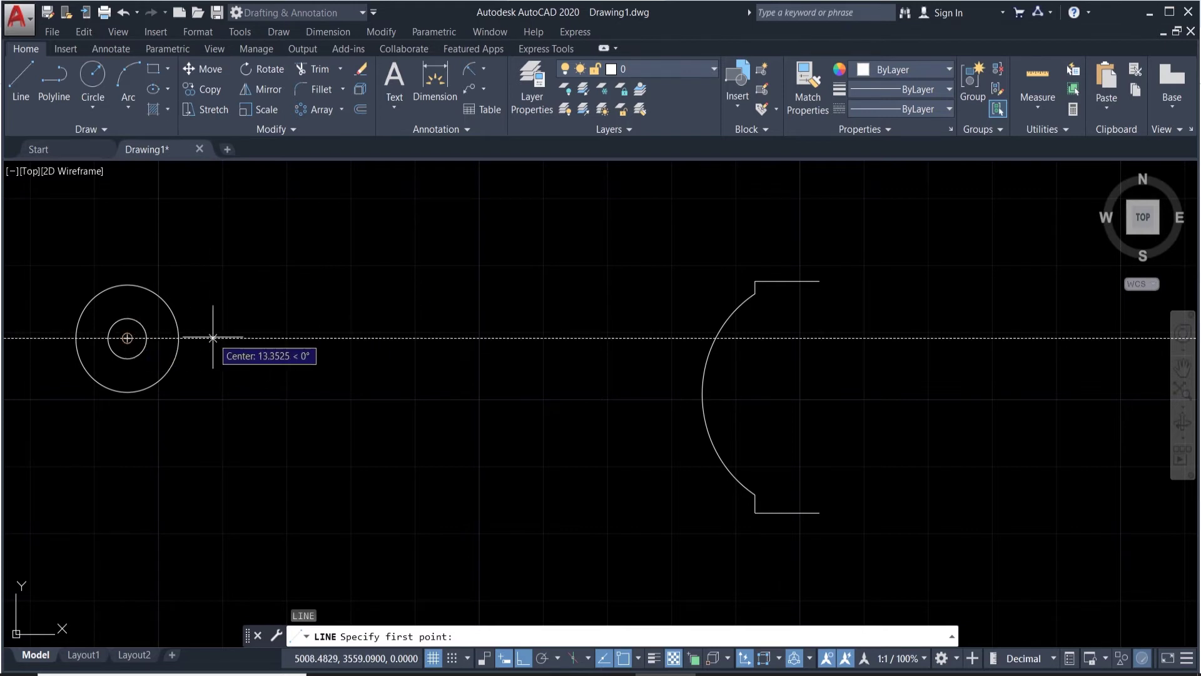
text(15)
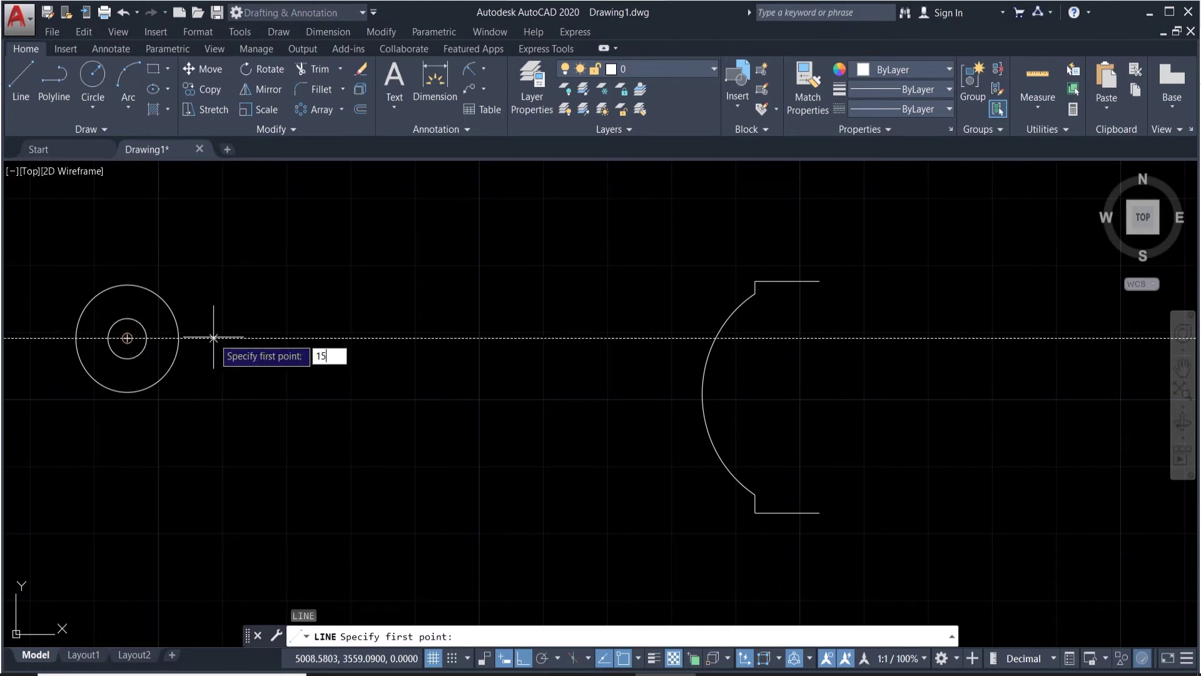
key(Return)
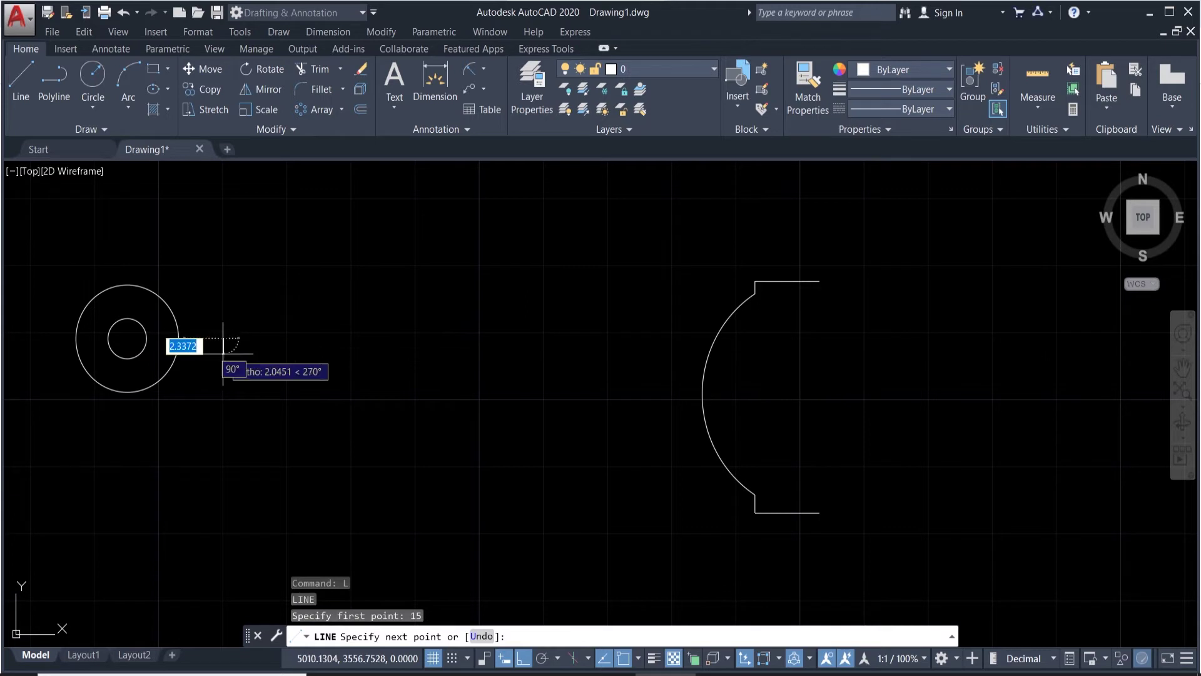
click(223, 449)
key(Return)
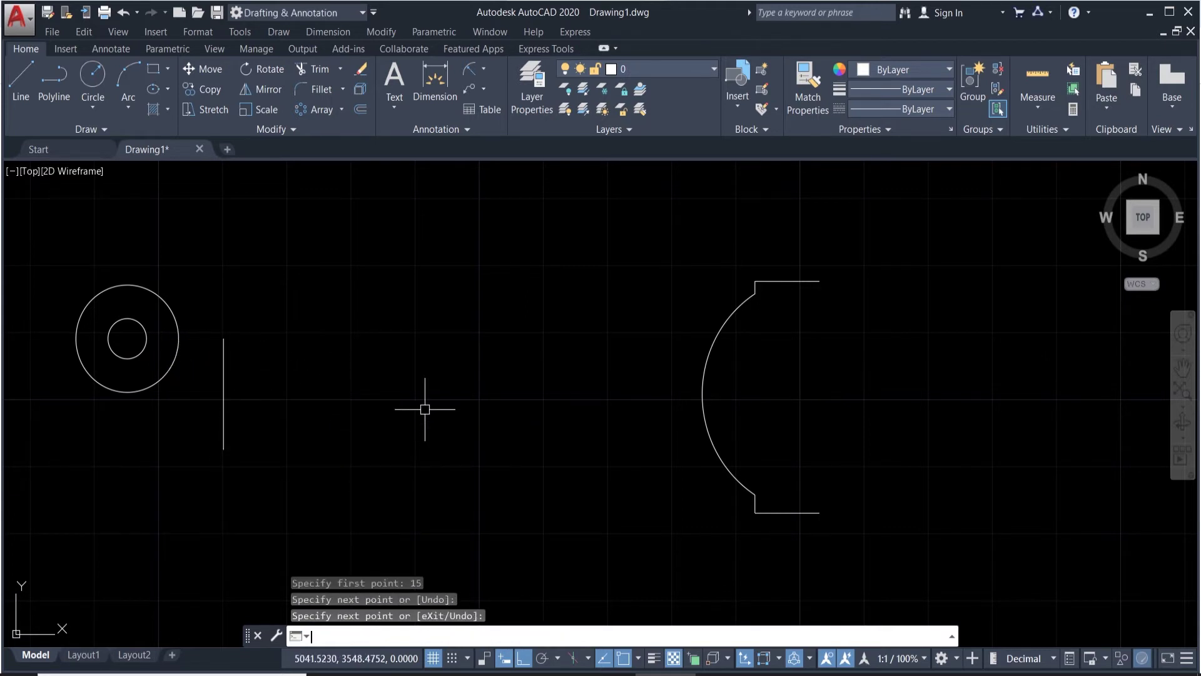
click(189, 379)
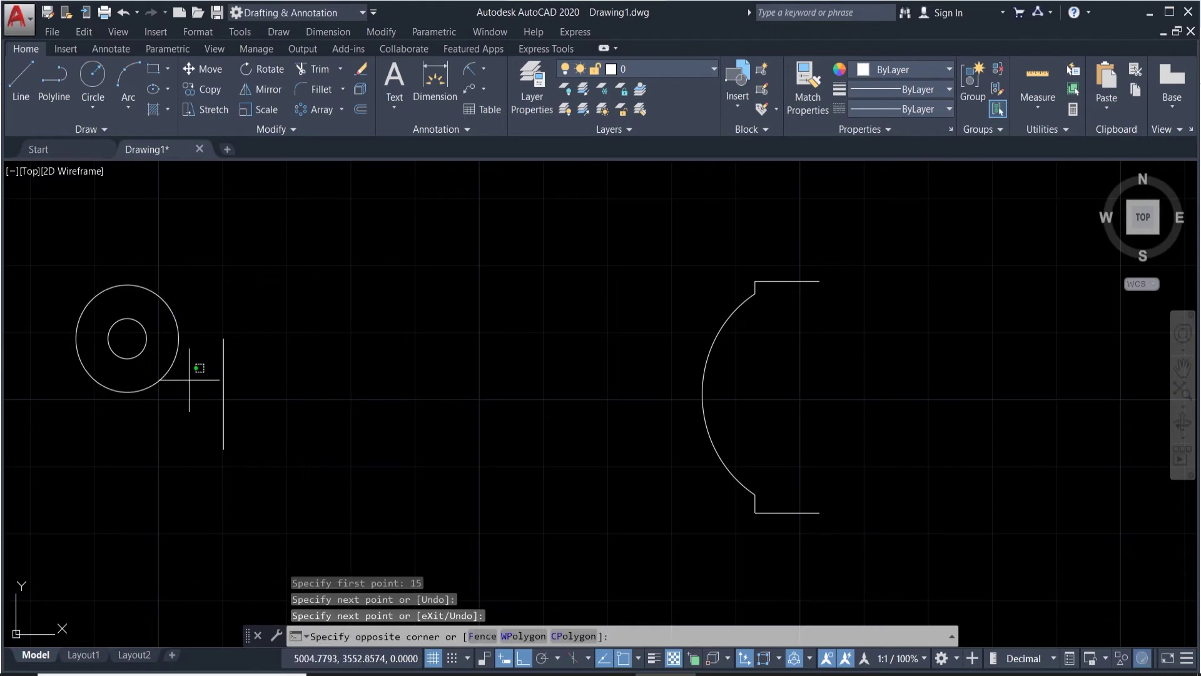
click(113, 312)
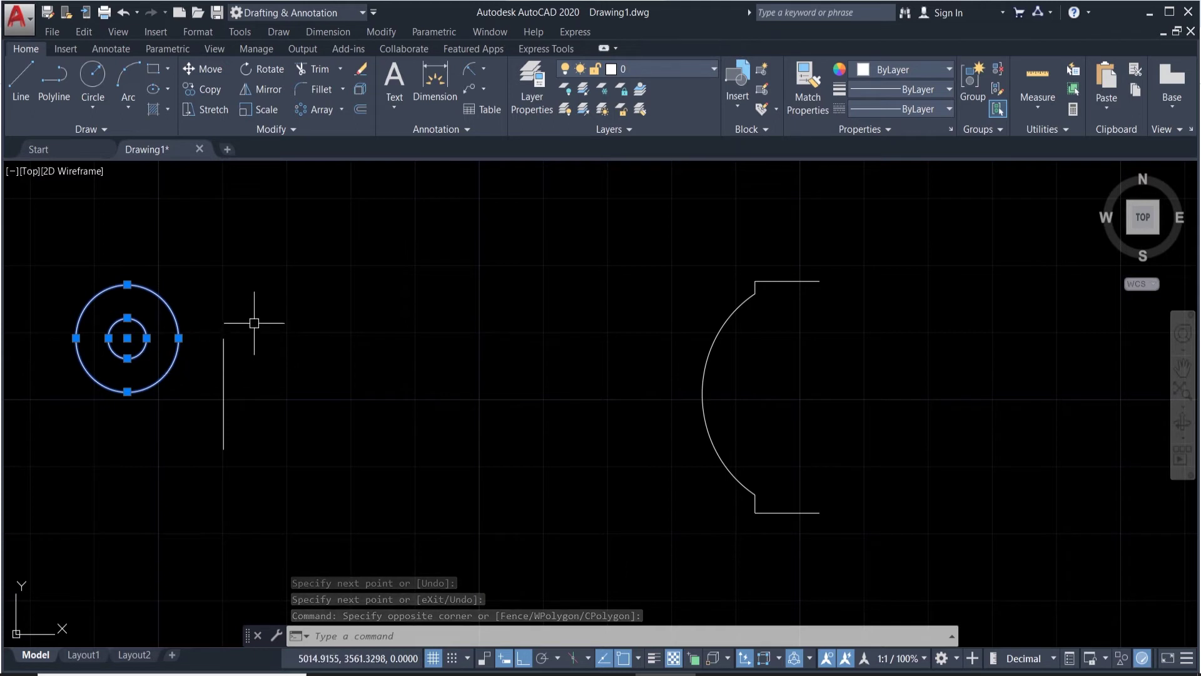
click(258, 90)
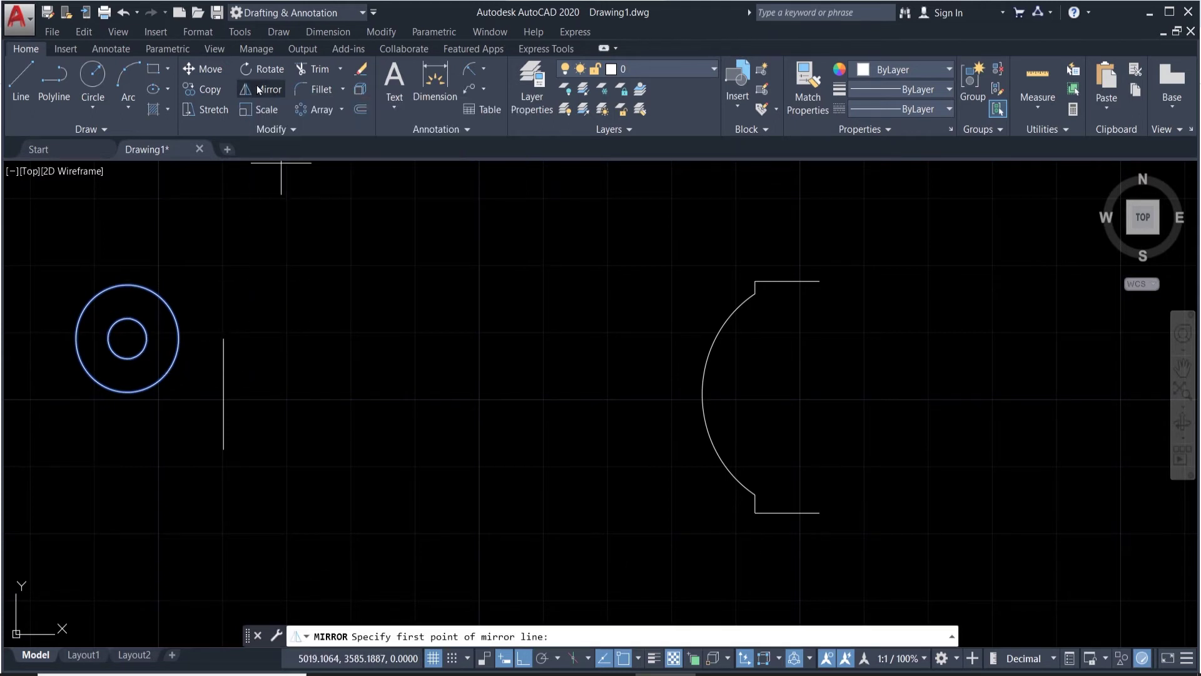
key(Escape)
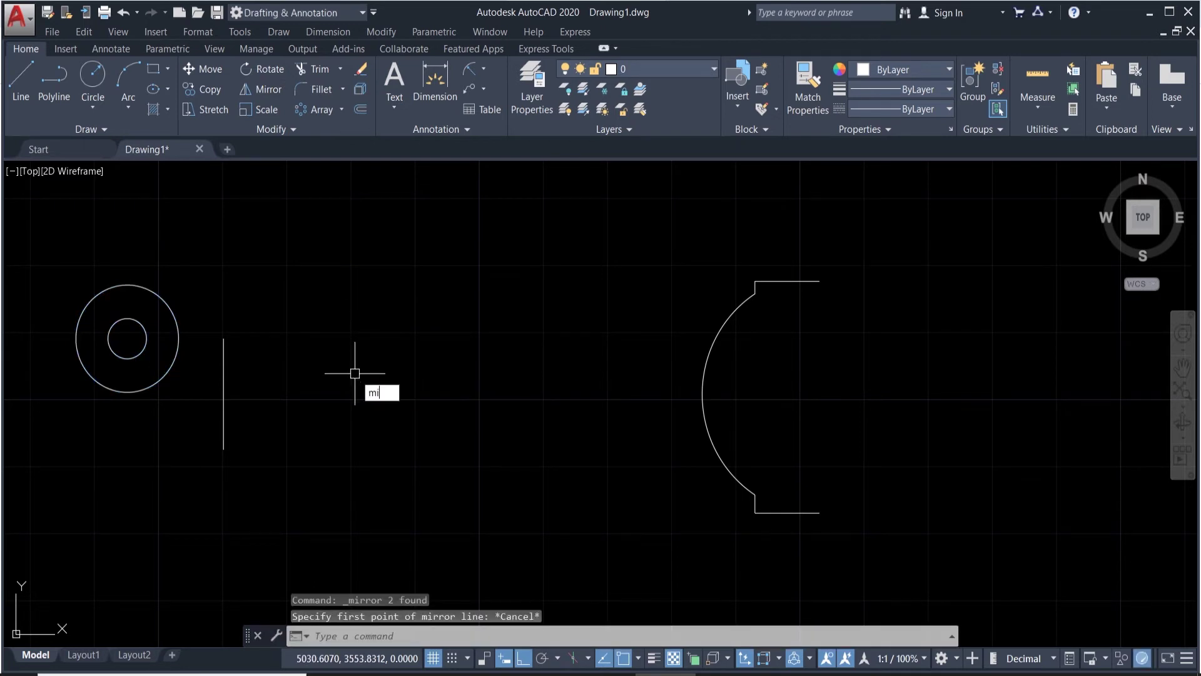
Step: Try mirroring the two concentric circles across the vertical line with the source objects erased, and undo the mirror
key(Return)
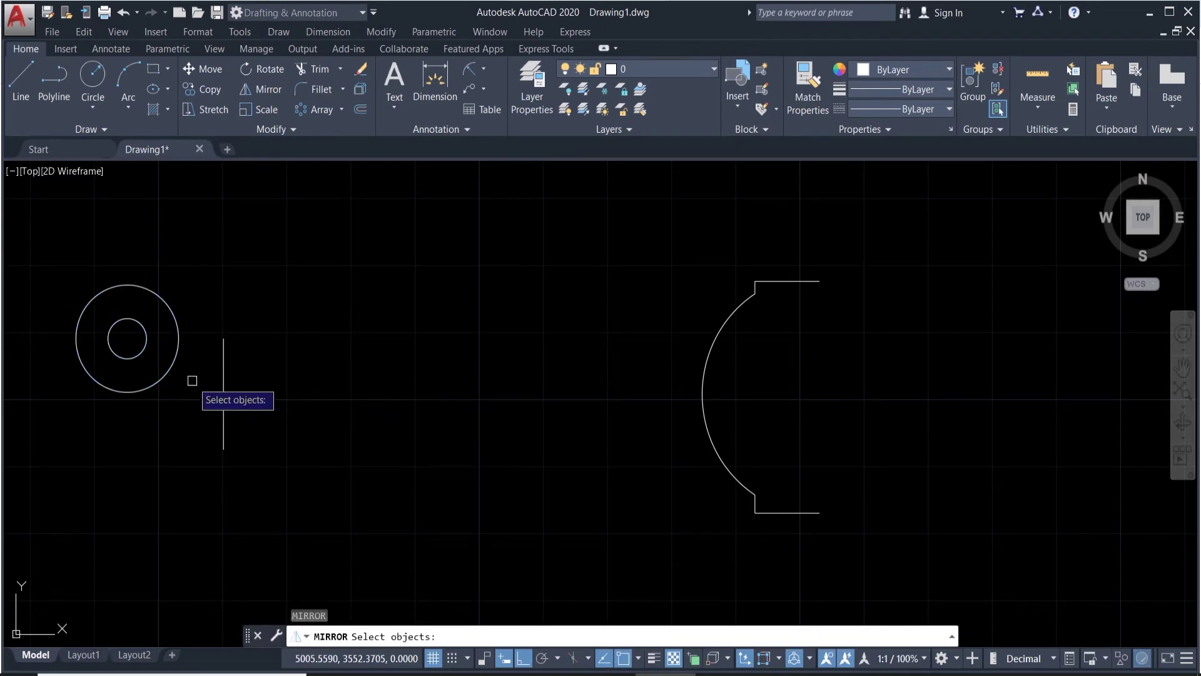
click(178, 366)
click(135, 341)
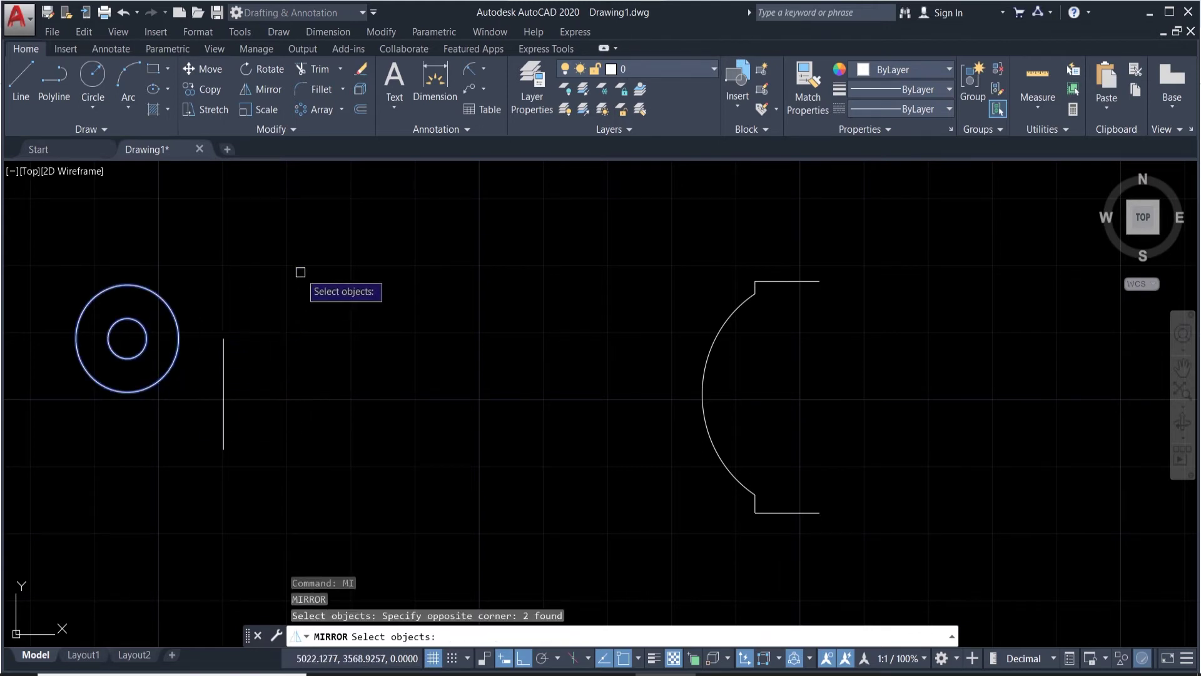
key(Return)
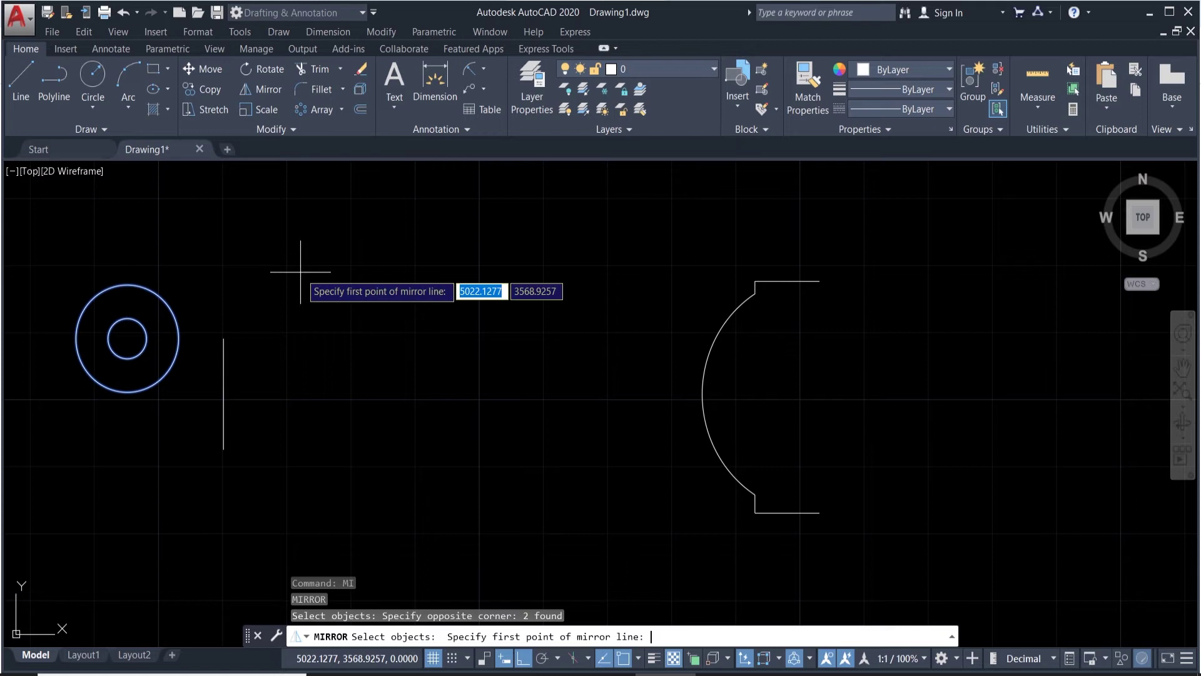
click(223, 338)
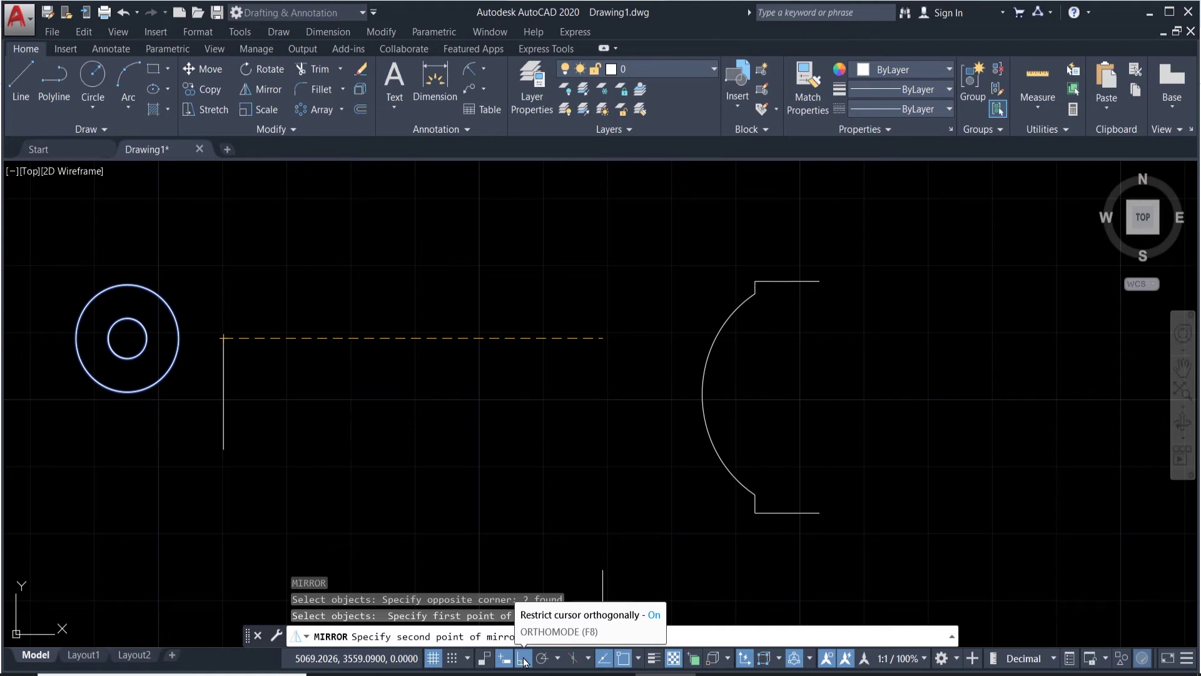
click(224, 449)
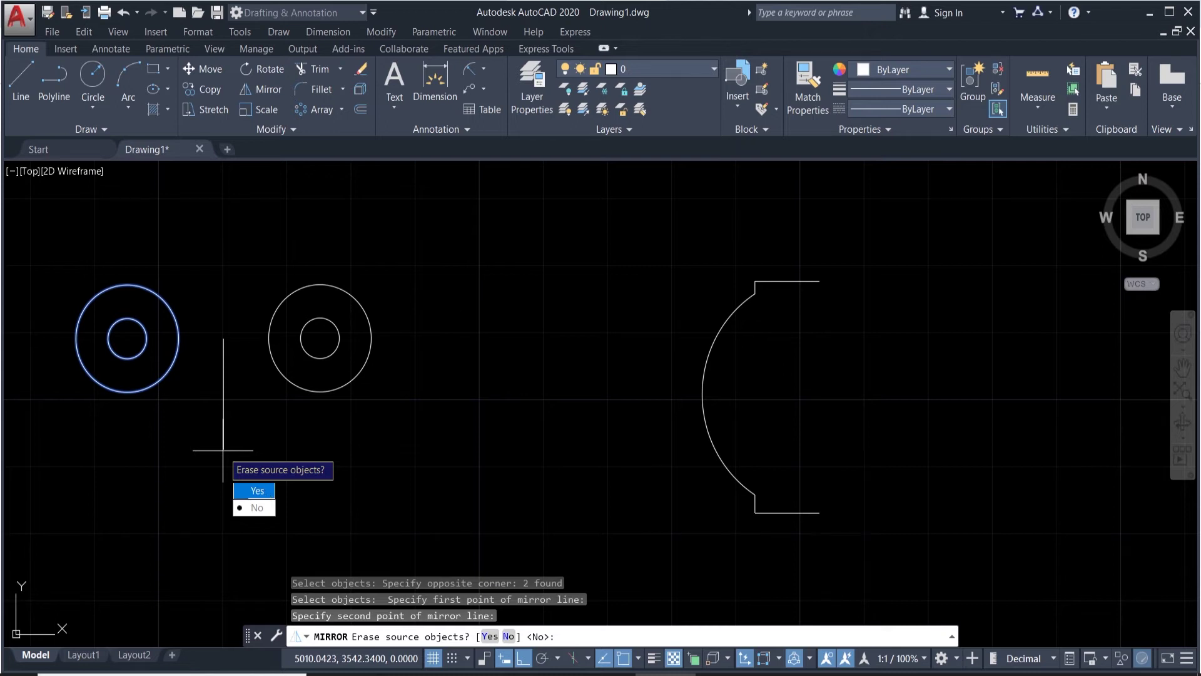
key(Return)
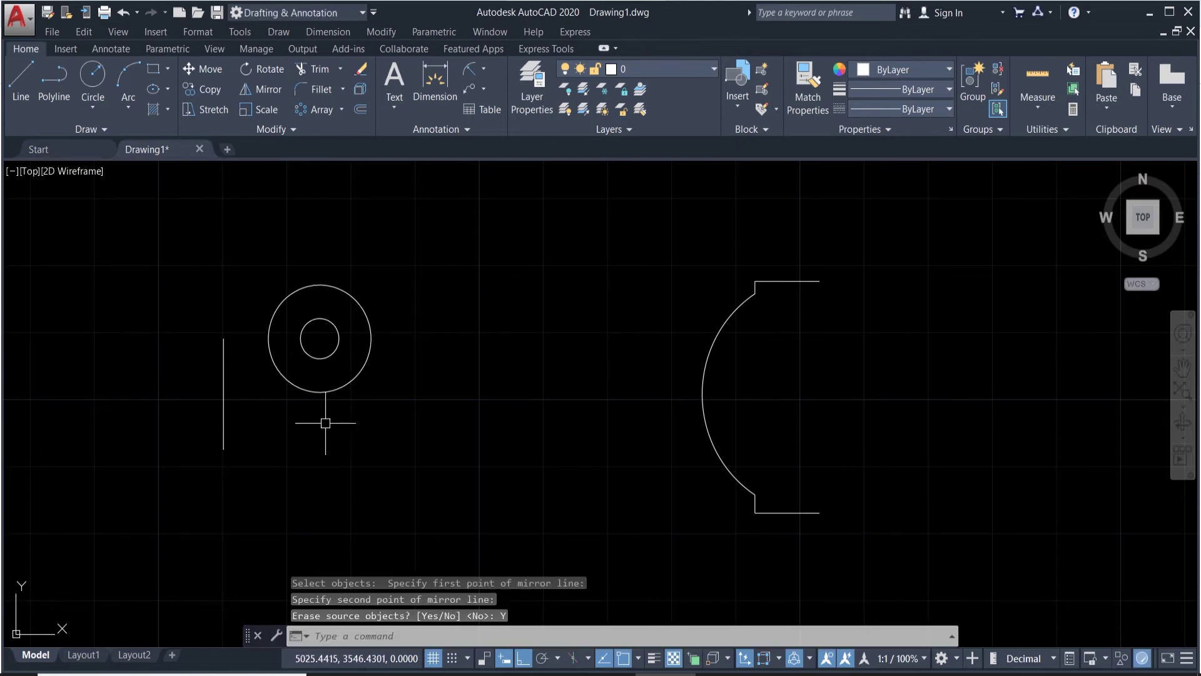
key(ctrl+z)
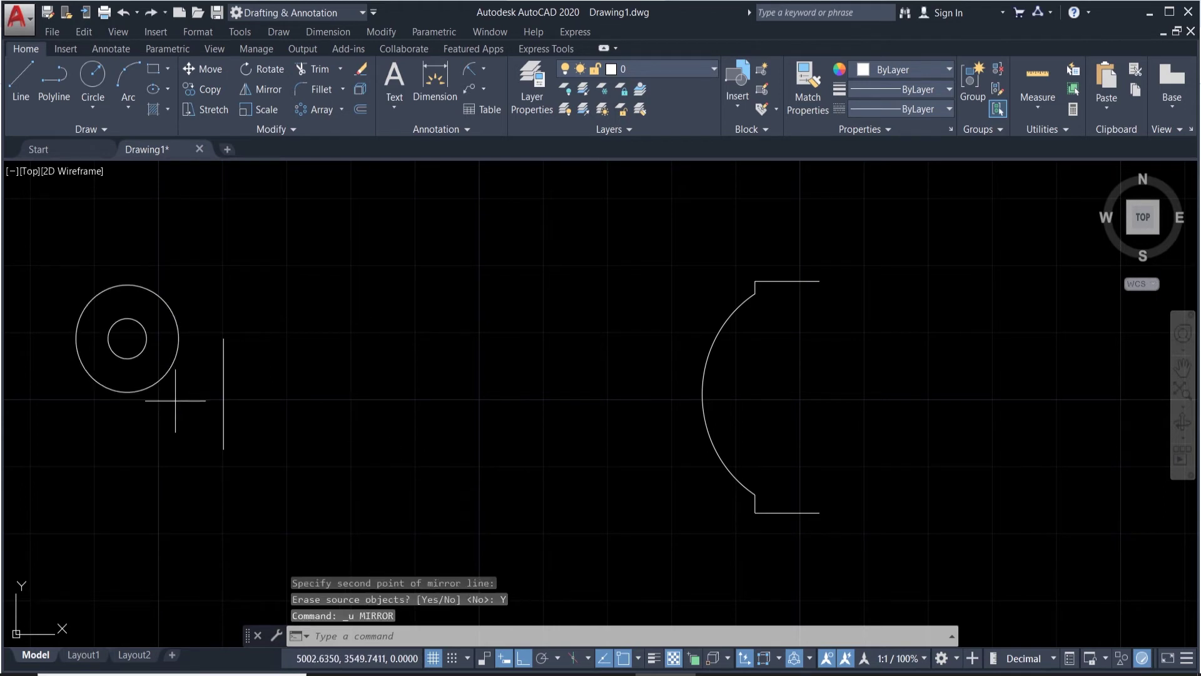
Step: Mirror the two concentric circles across the vertical line, using its endpoints as the mirror line and keeping the source objects
click(175, 400)
click(119, 322)
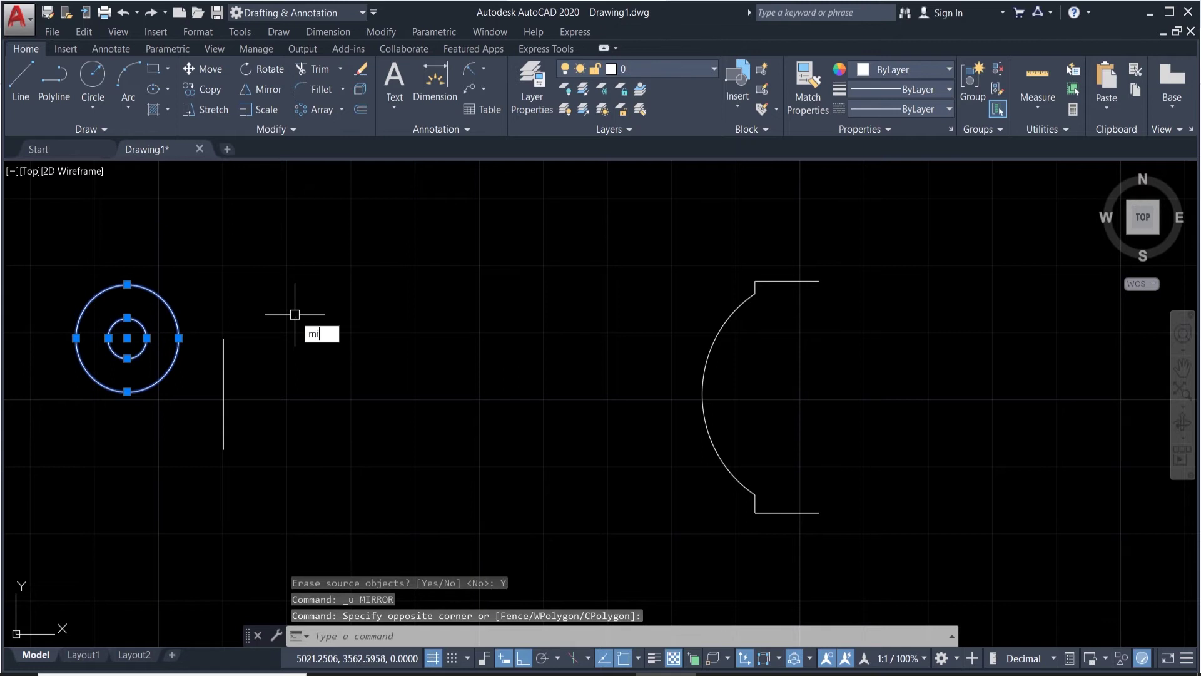
key(Return)
click(224, 338)
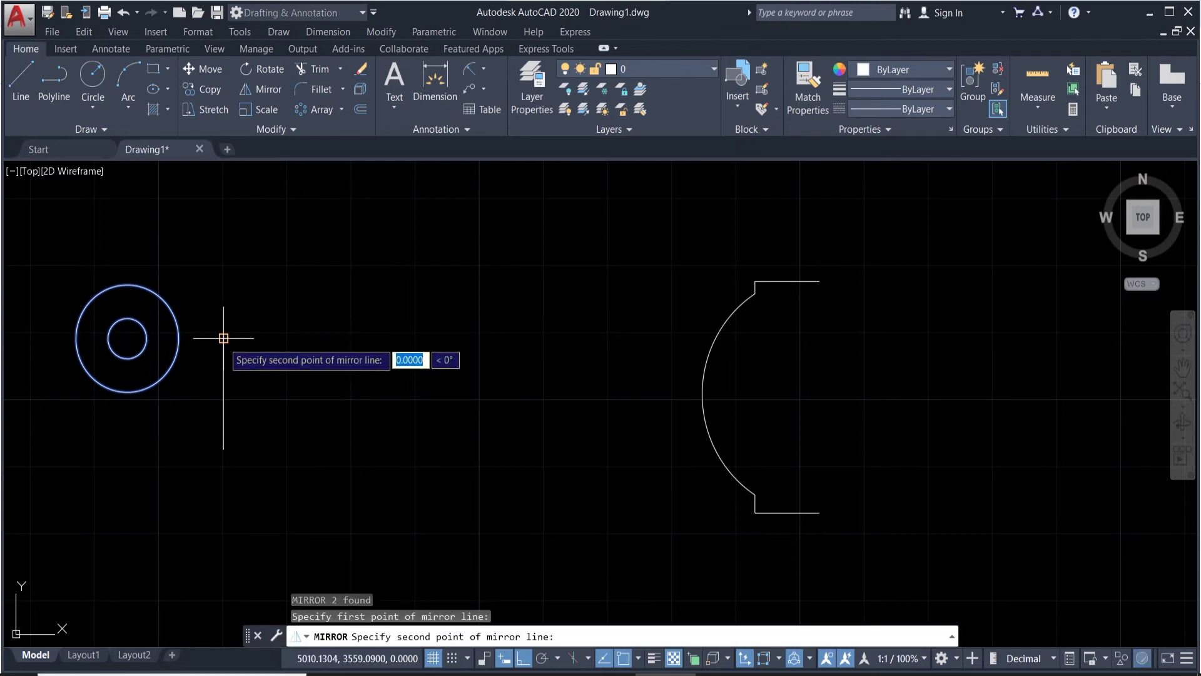
click(224, 448)
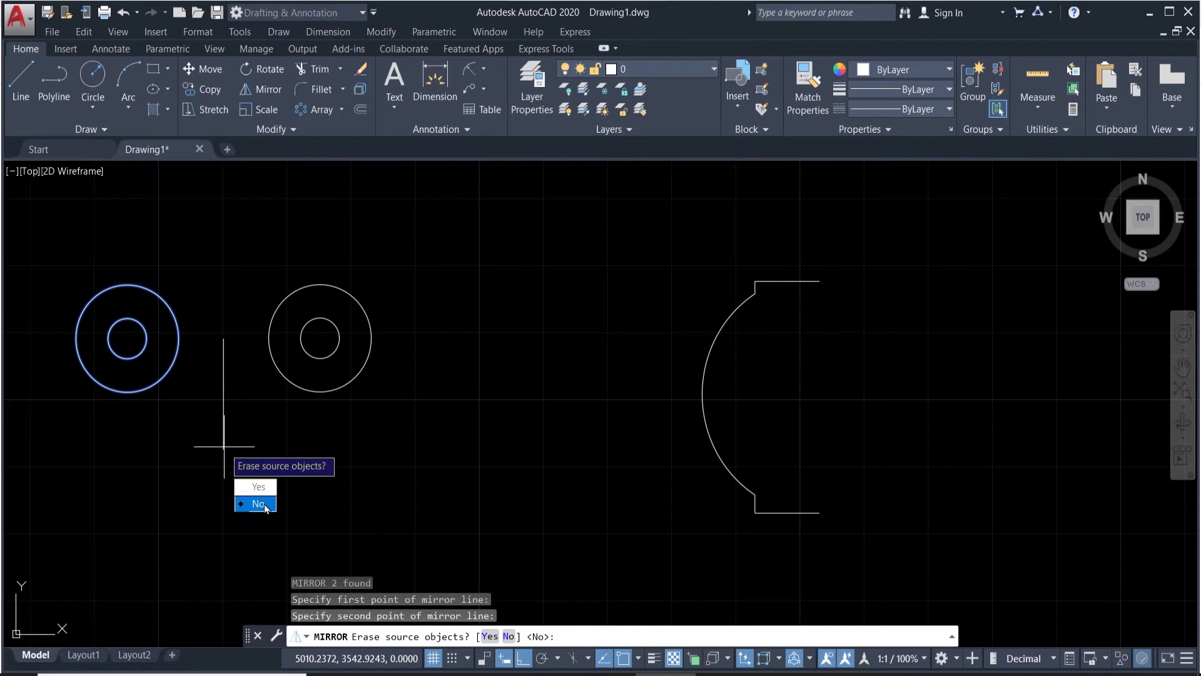
click(258, 504)
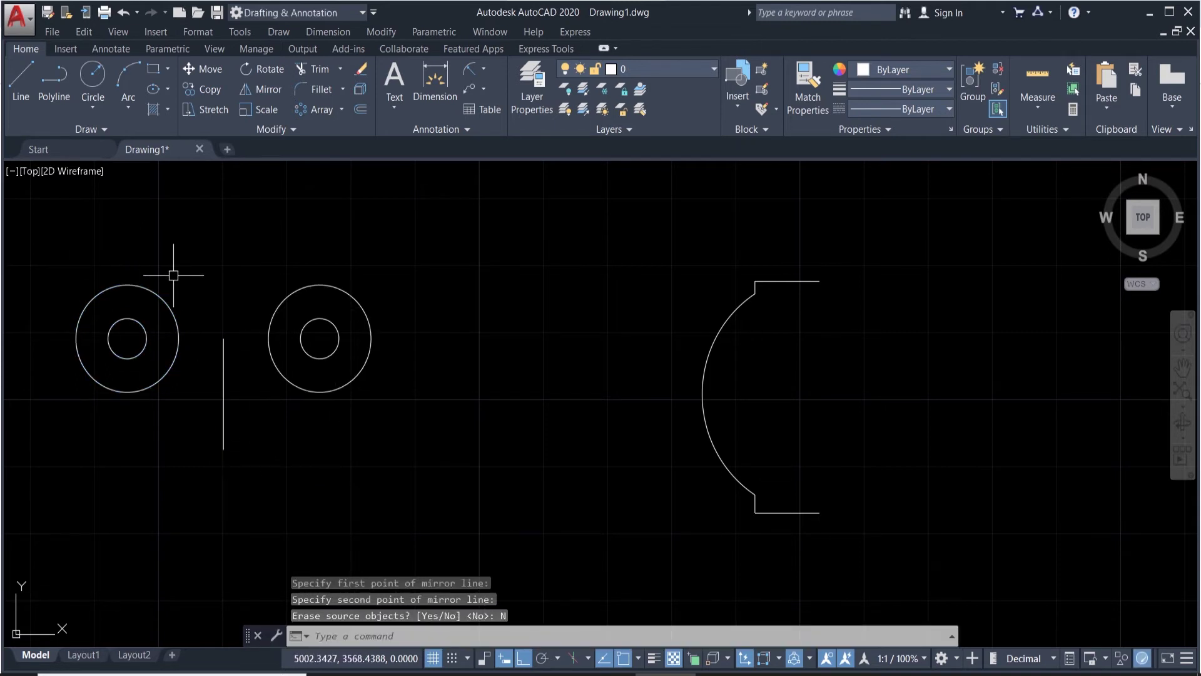
Step: Try a Tan, Tan, Radius circle of radius 8 touching both outer circles, and undo it
click(93, 105)
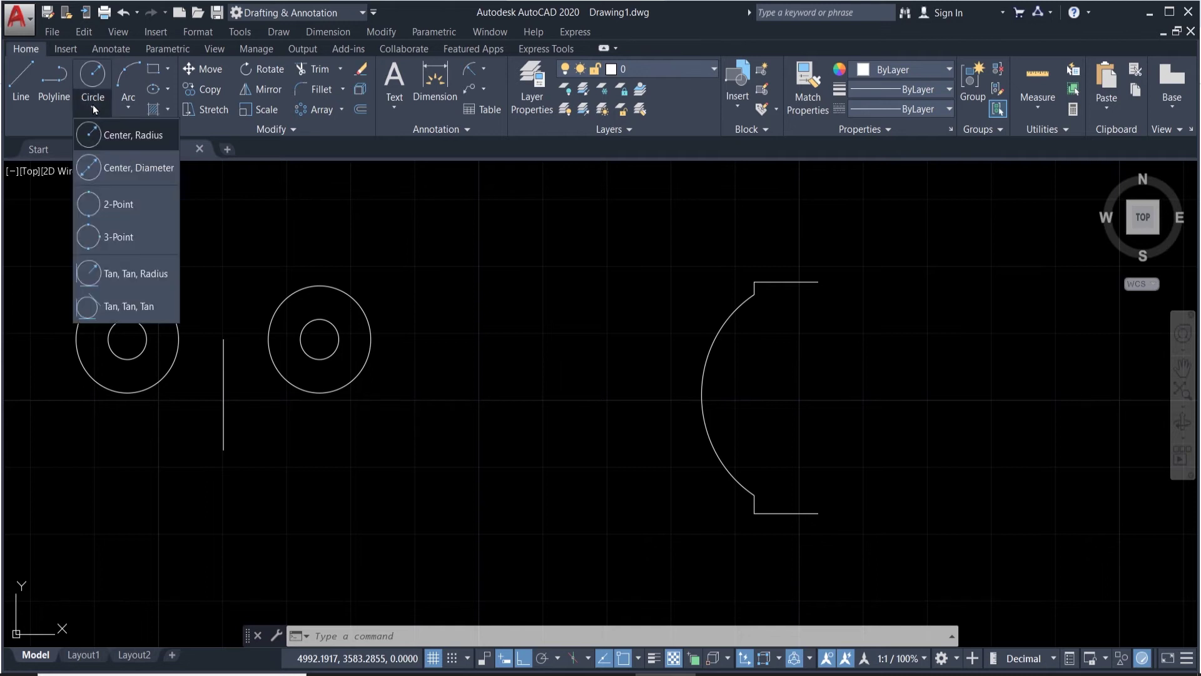
click(118, 274)
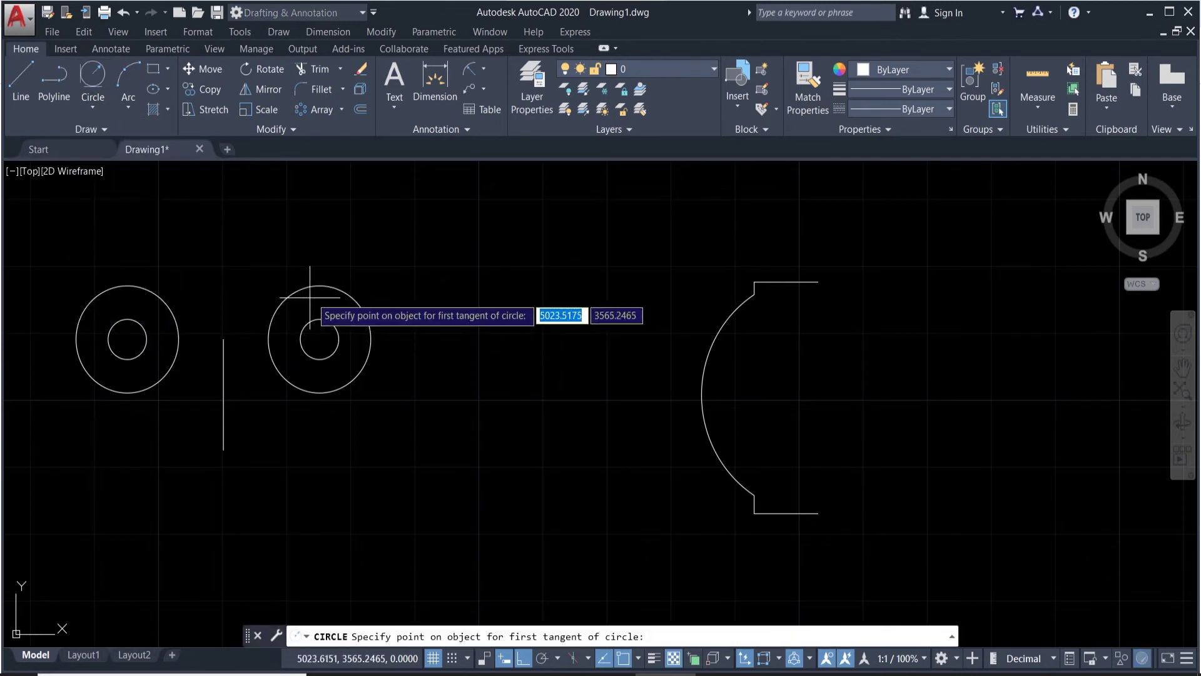
click(319, 268)
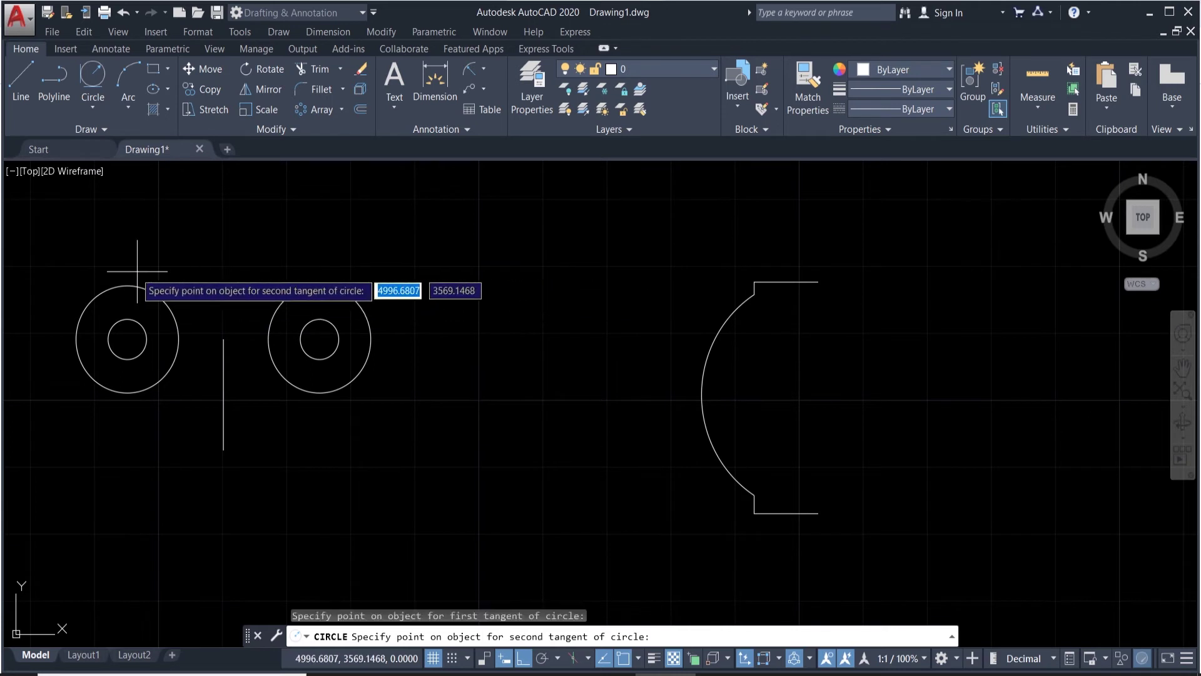
click(122, 270)
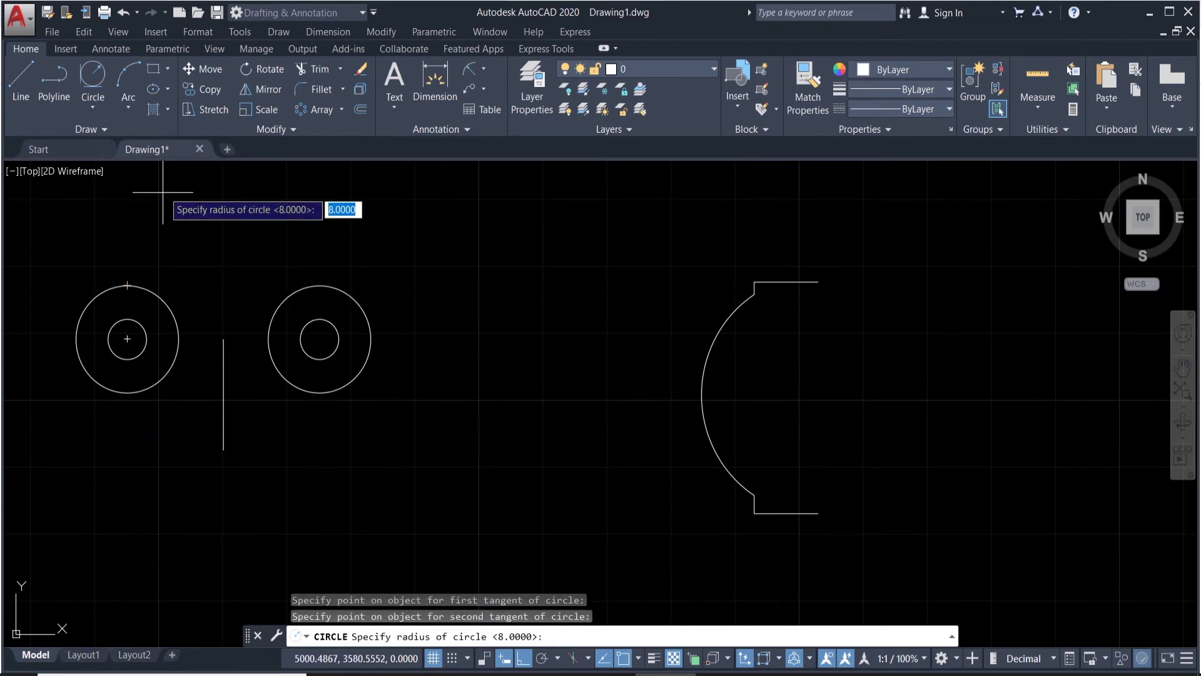
key(Return)
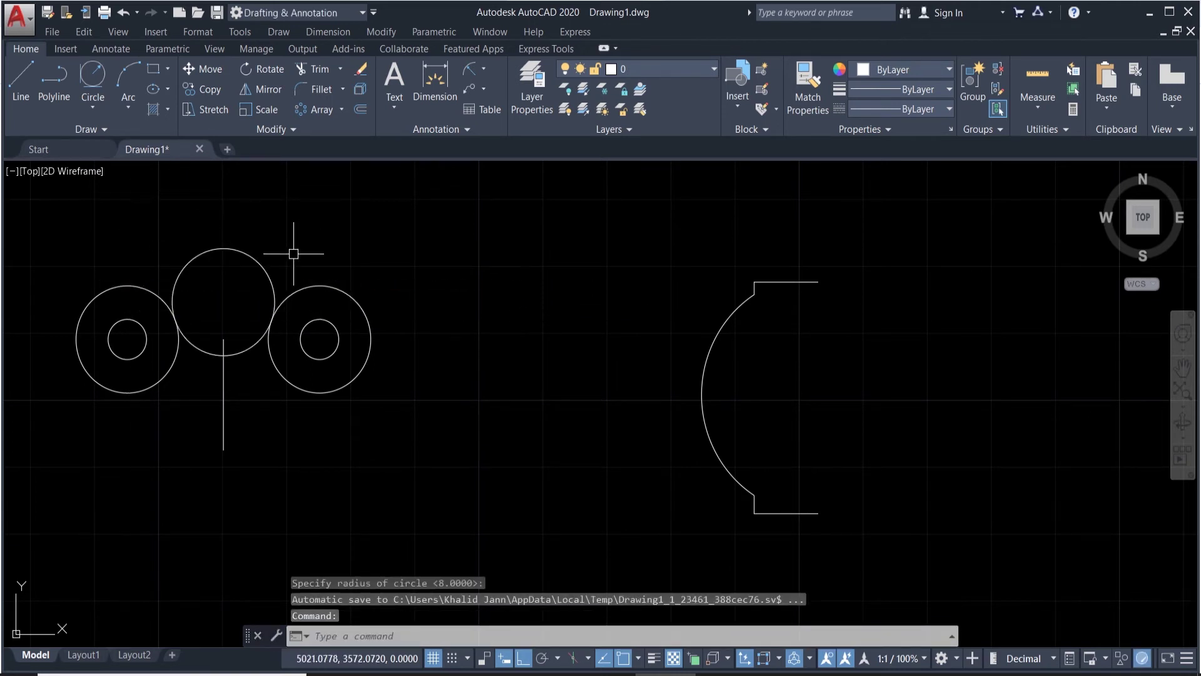
key(ctrl+z)
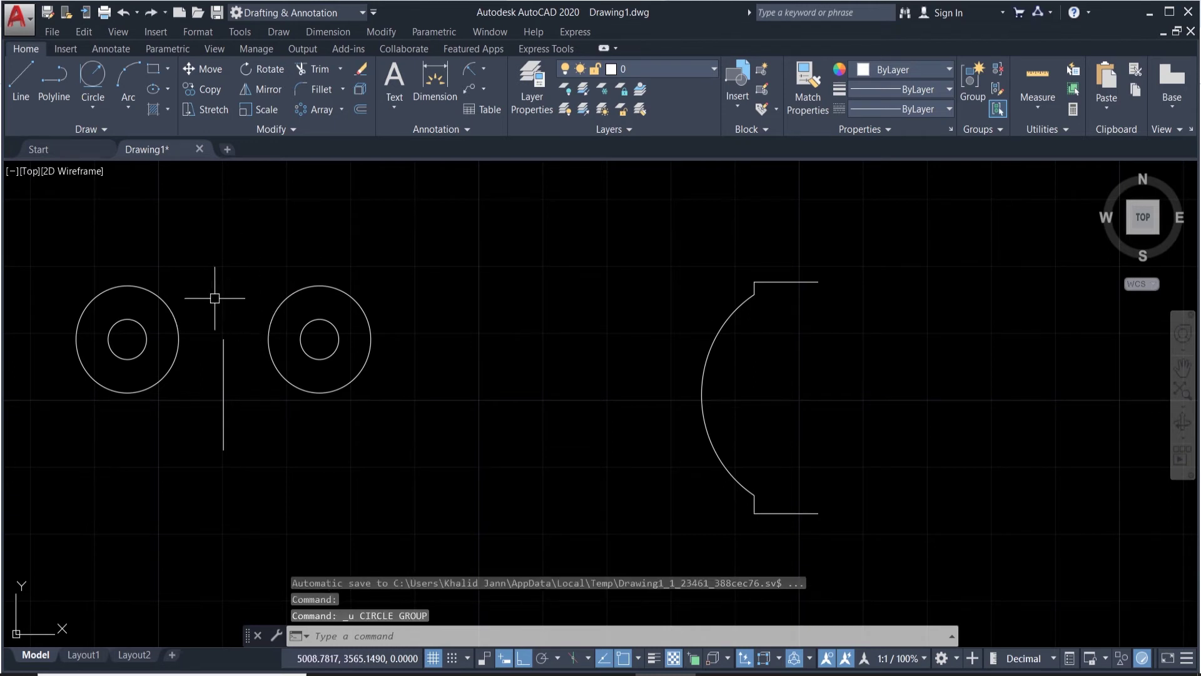
text(L)
key(Return)
key(Escape)
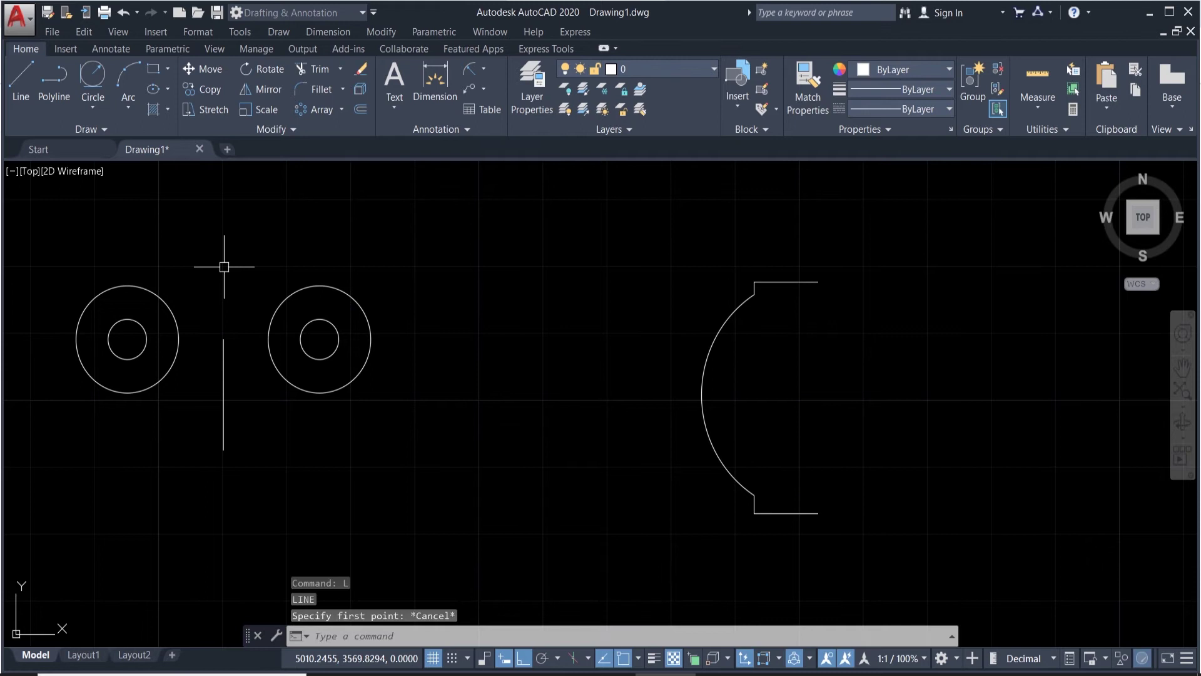
Step: Dimension the horizontal distance between the centres of the two circle pairs, placing the dimension below the vertical line
click(440, 80)
click(127, 339)
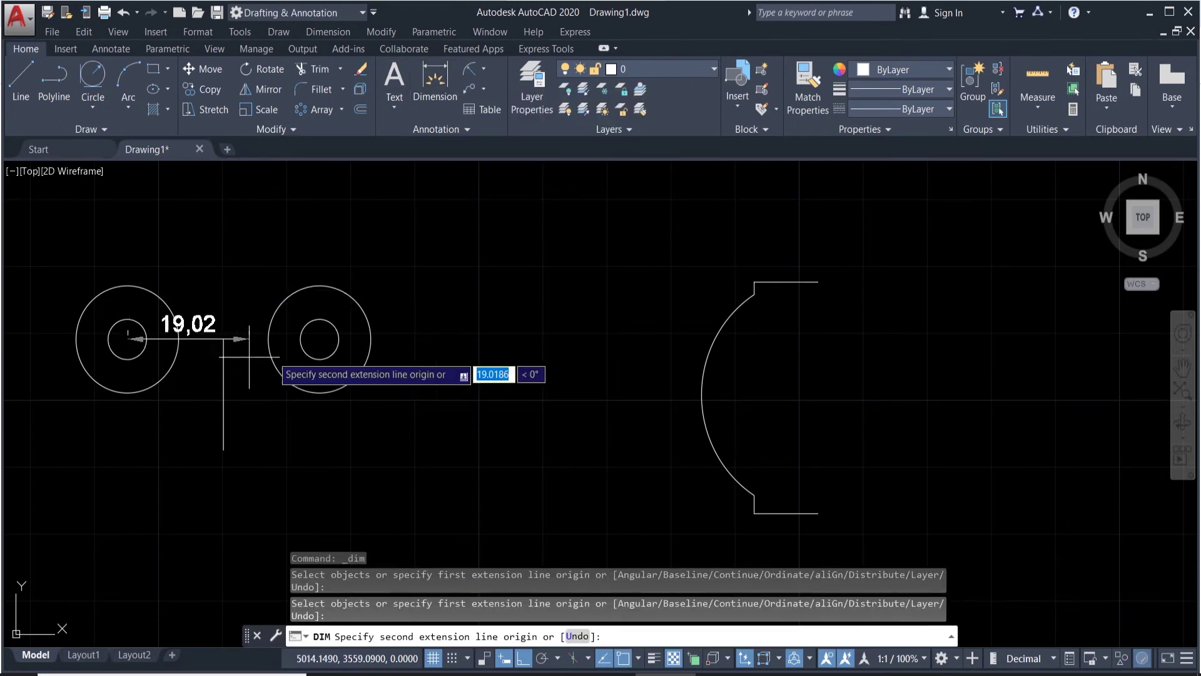
click(320, 339)
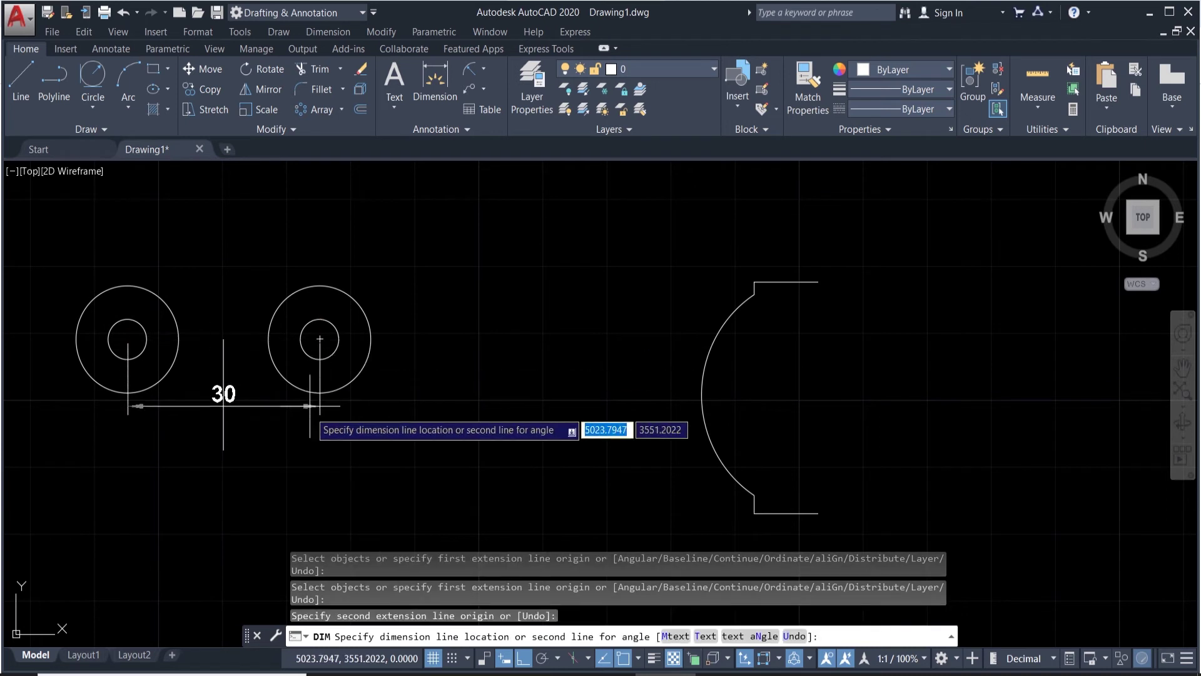
click(336, 485)
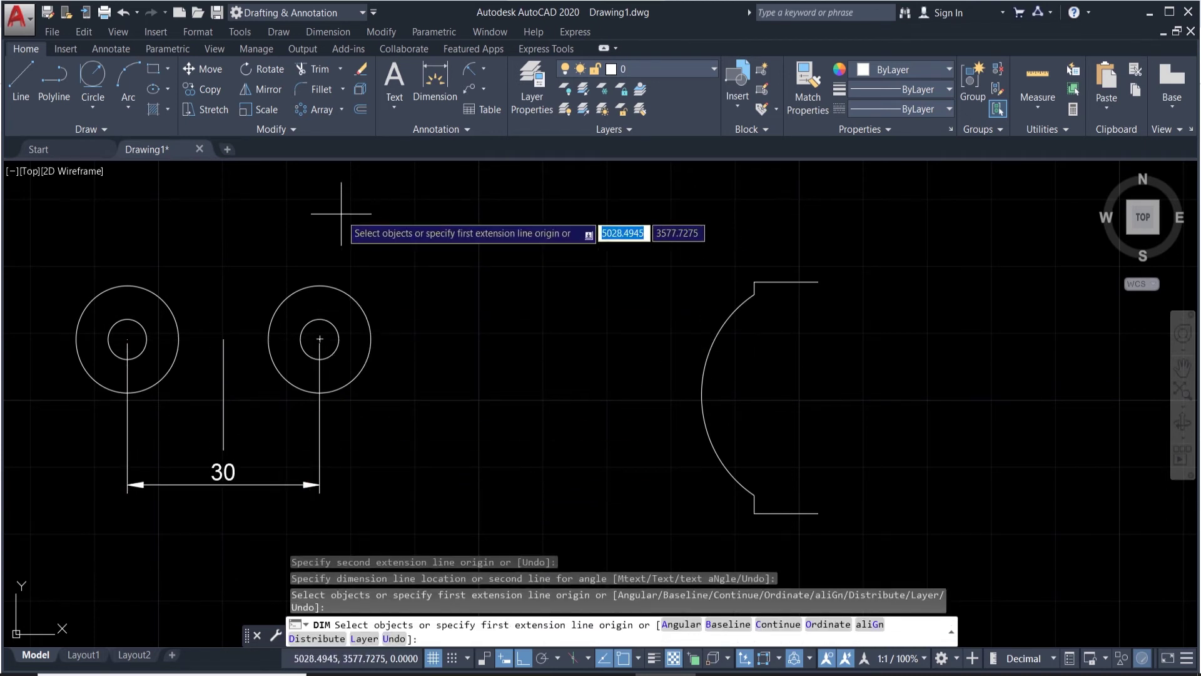
key(Escape)
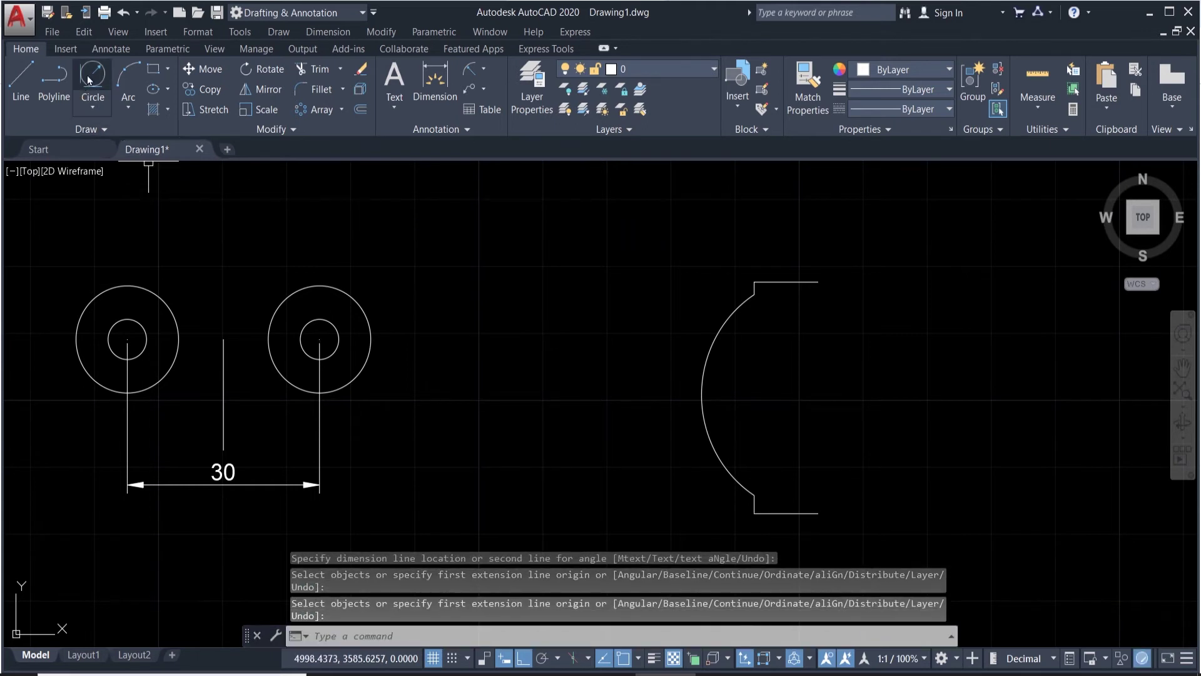
Step: Draw a Tan, Tan, Radius circle of radius 30 tangent to the tops of both outer circles
click(93, 105)
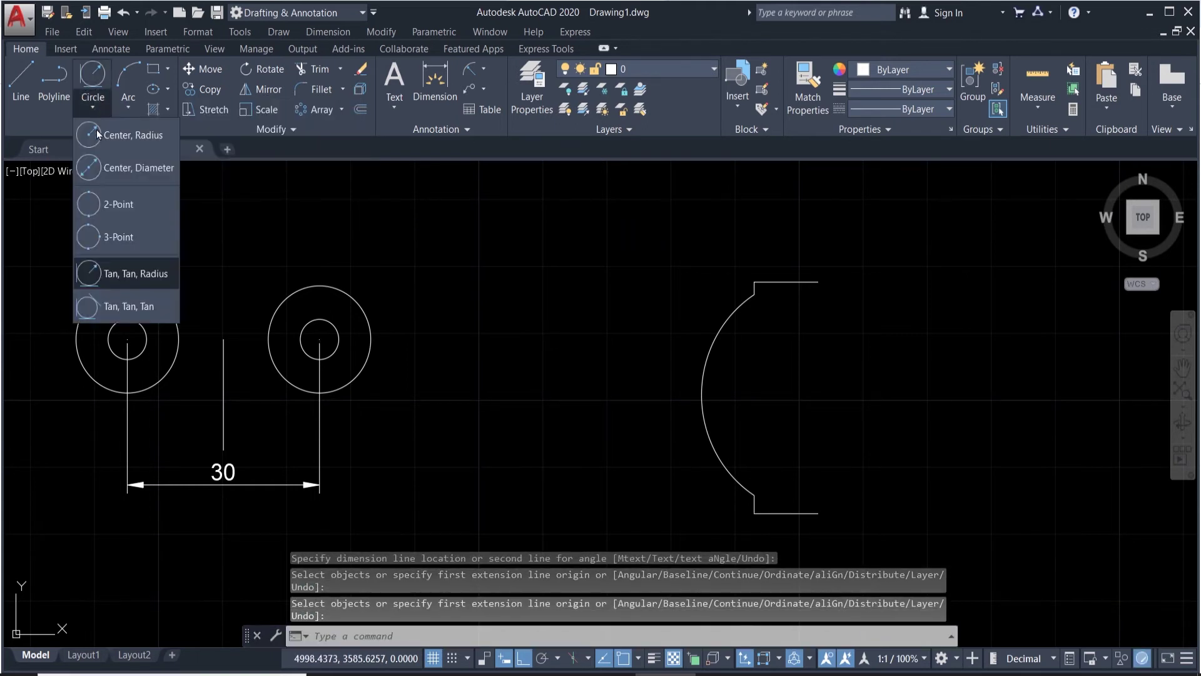
click(136, 274)
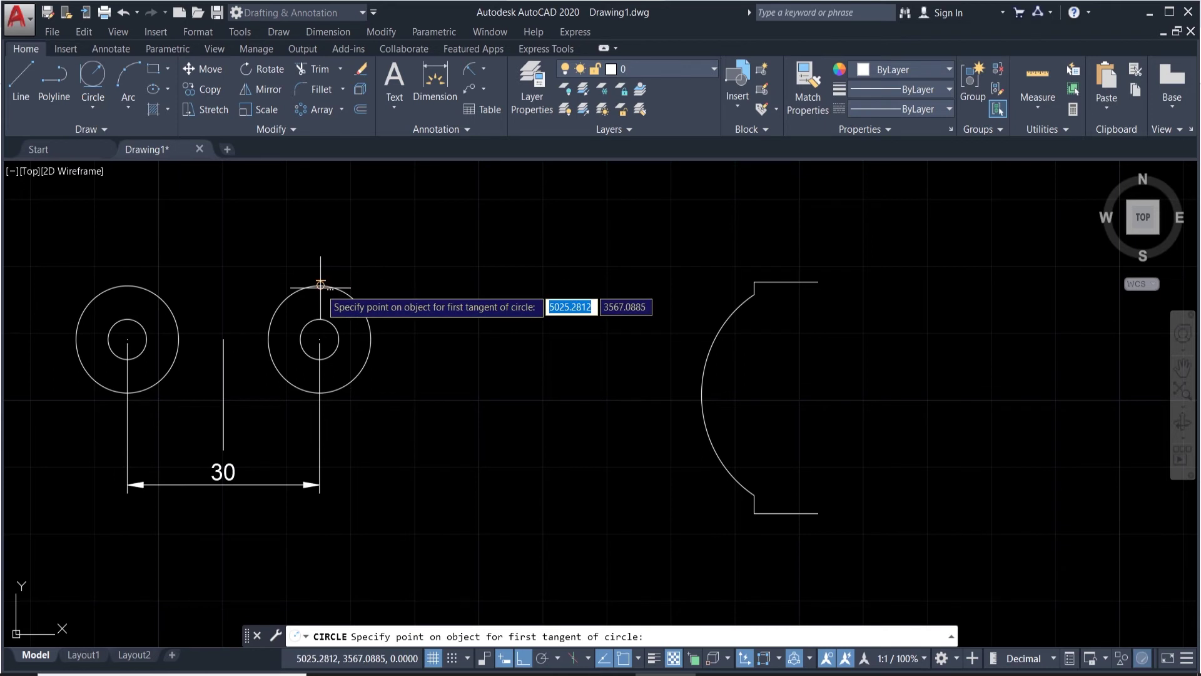
click(322, 285)
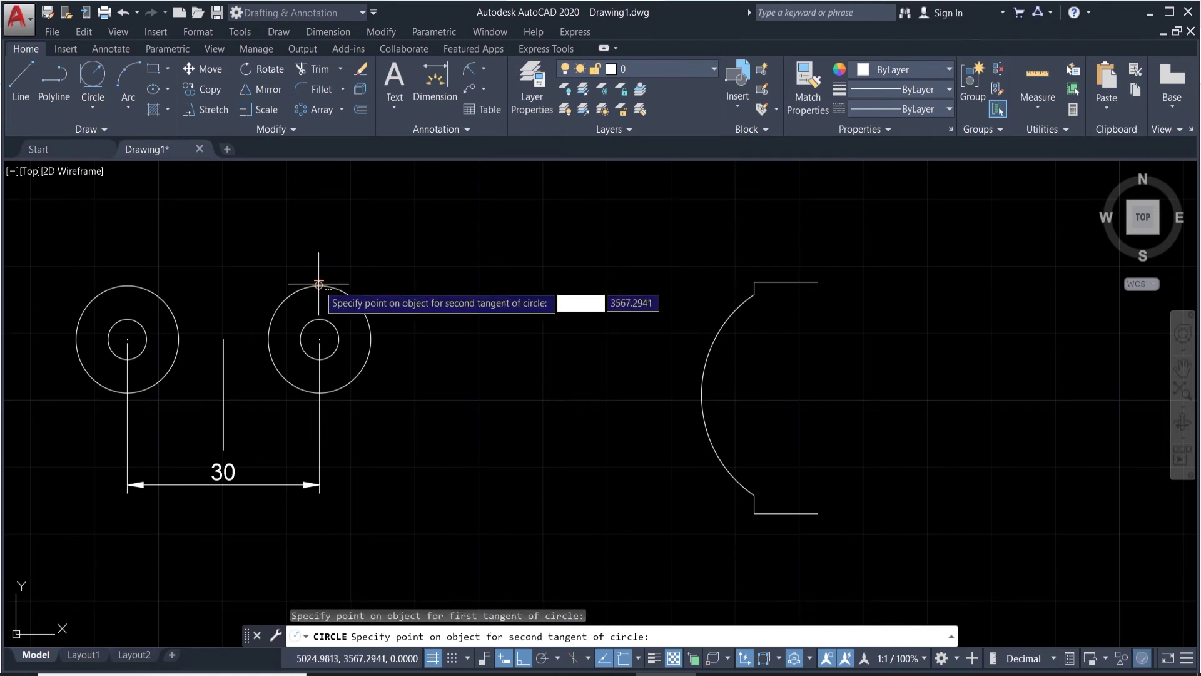
click(126, 284)
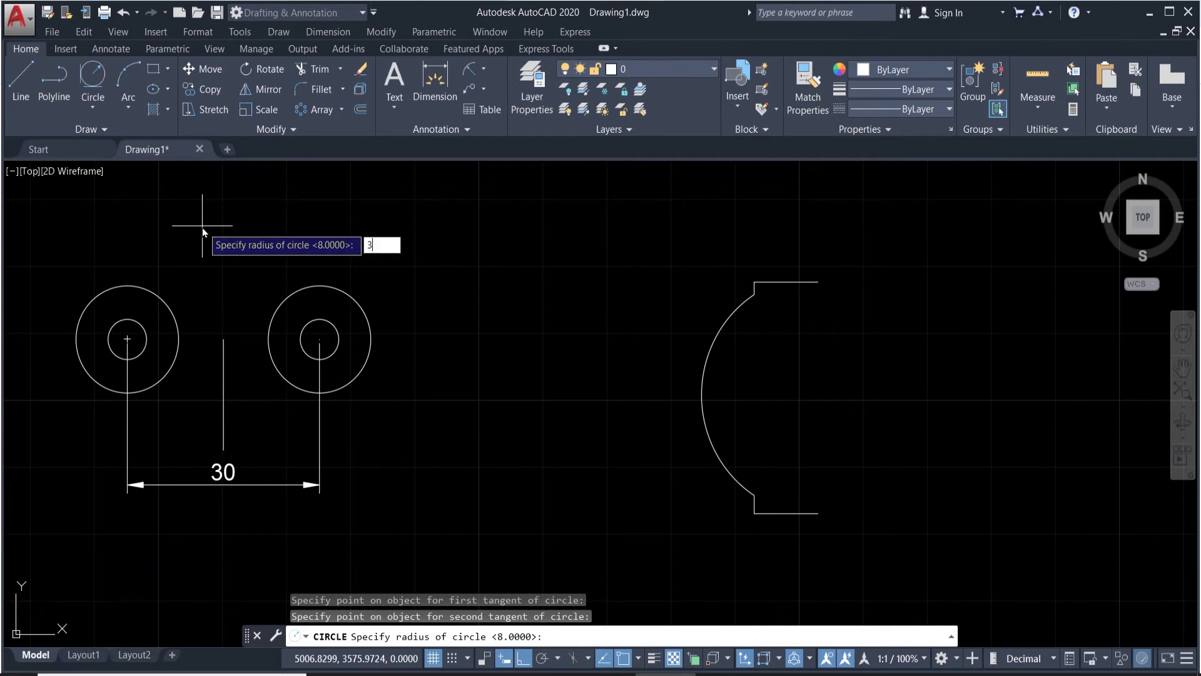
key(Return)
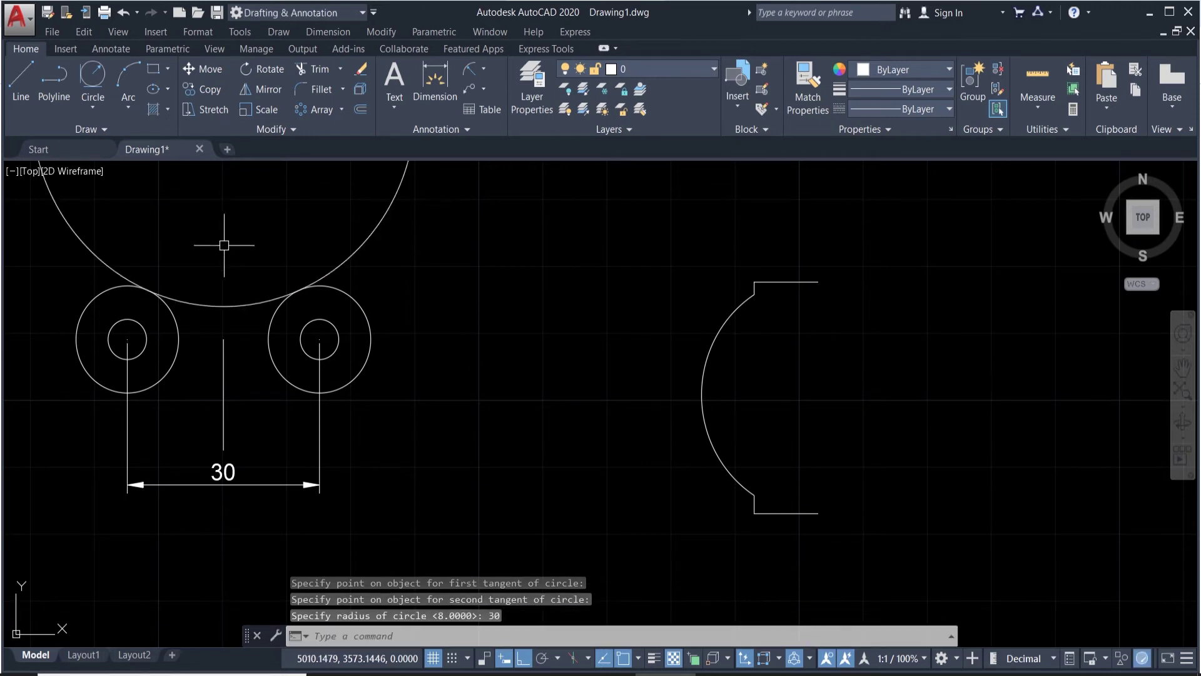
Step: Trim the radius 30 circle, leaving only the short concave arc between the two outer circles
scroll(224, 245, down, 3)
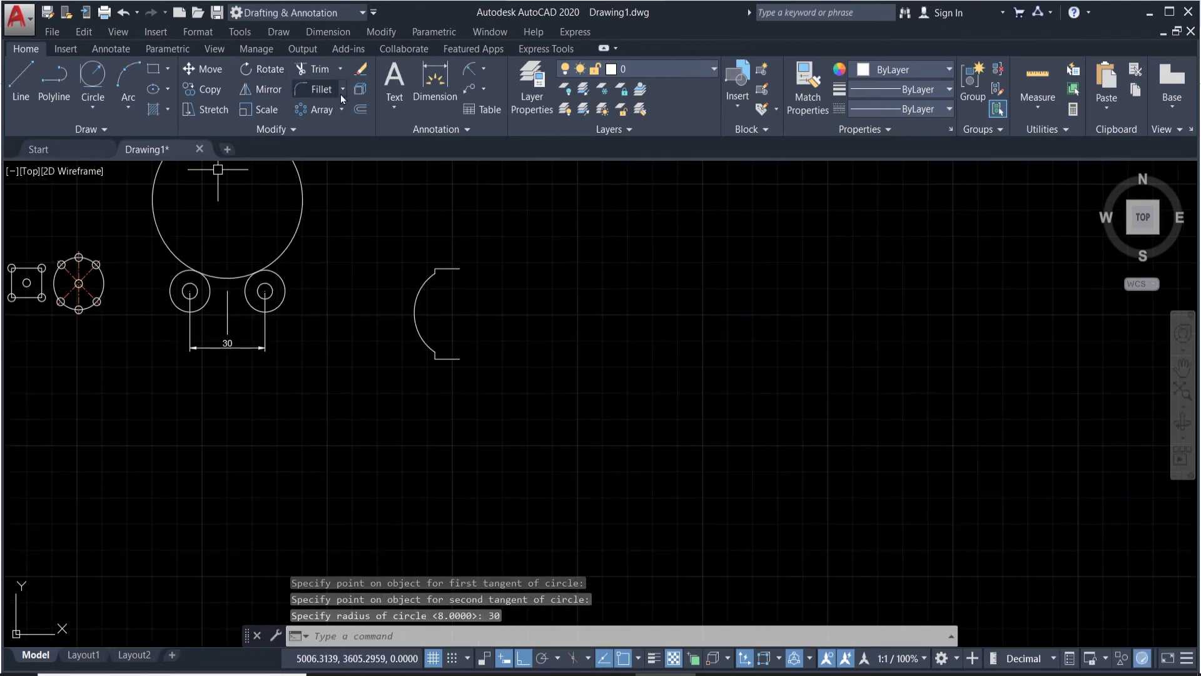
click(314, 69)
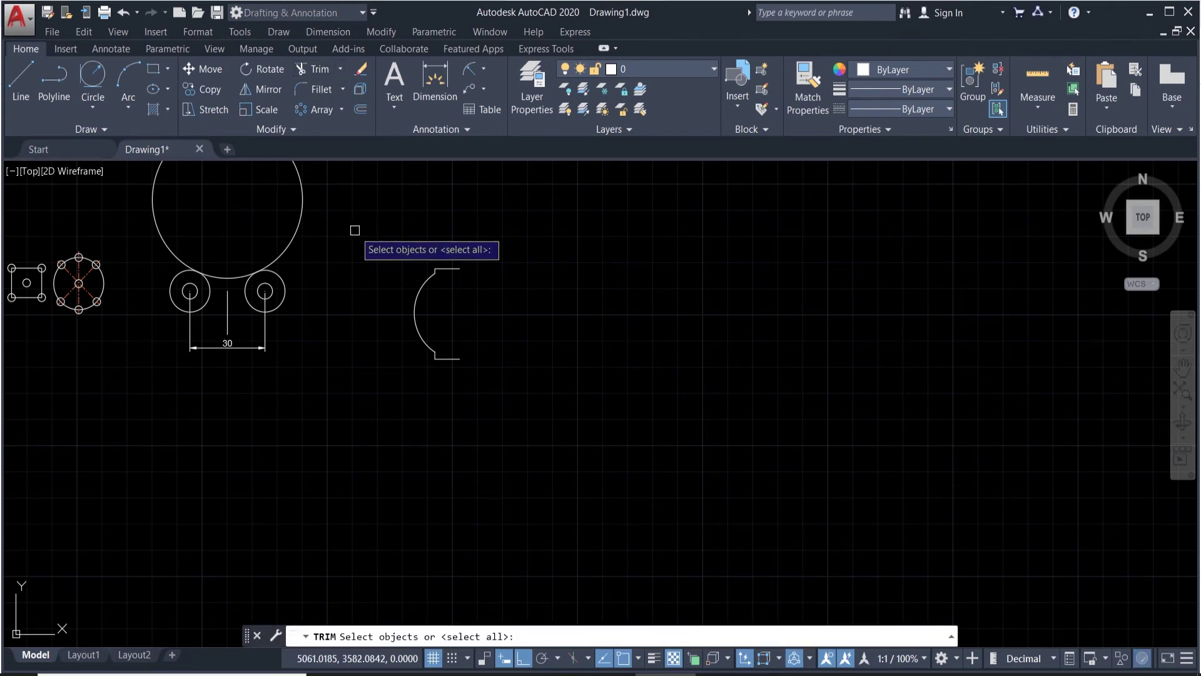
key(Return)
click(300, 208)
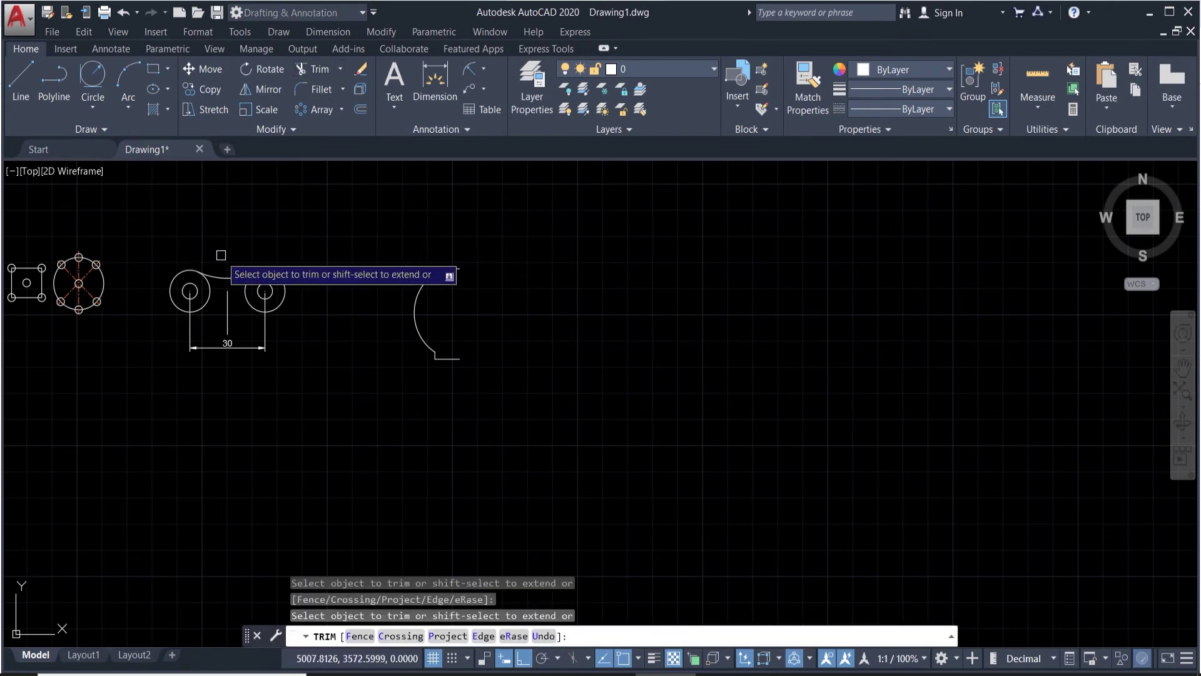
scroll(221, 257, up, 4)
key(Escape)
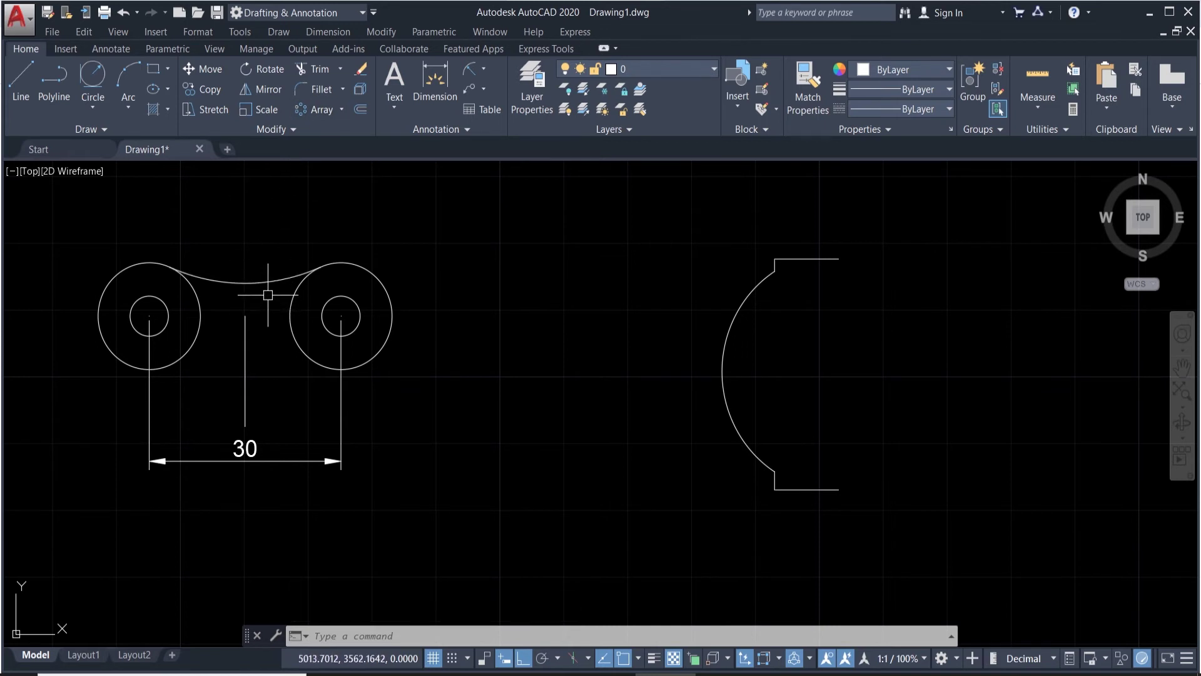
Step: Mirror the concave arc across the line through the two circle centres, keeping the source object
mouse_move(250, 283)
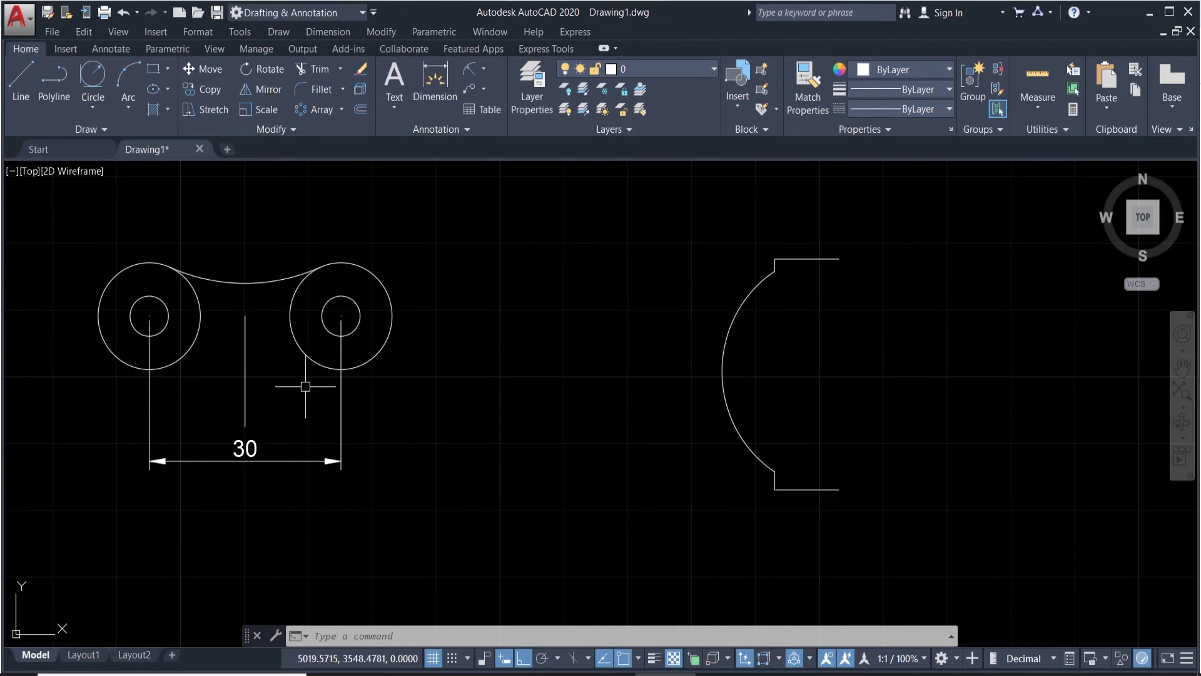
click(251, 283)
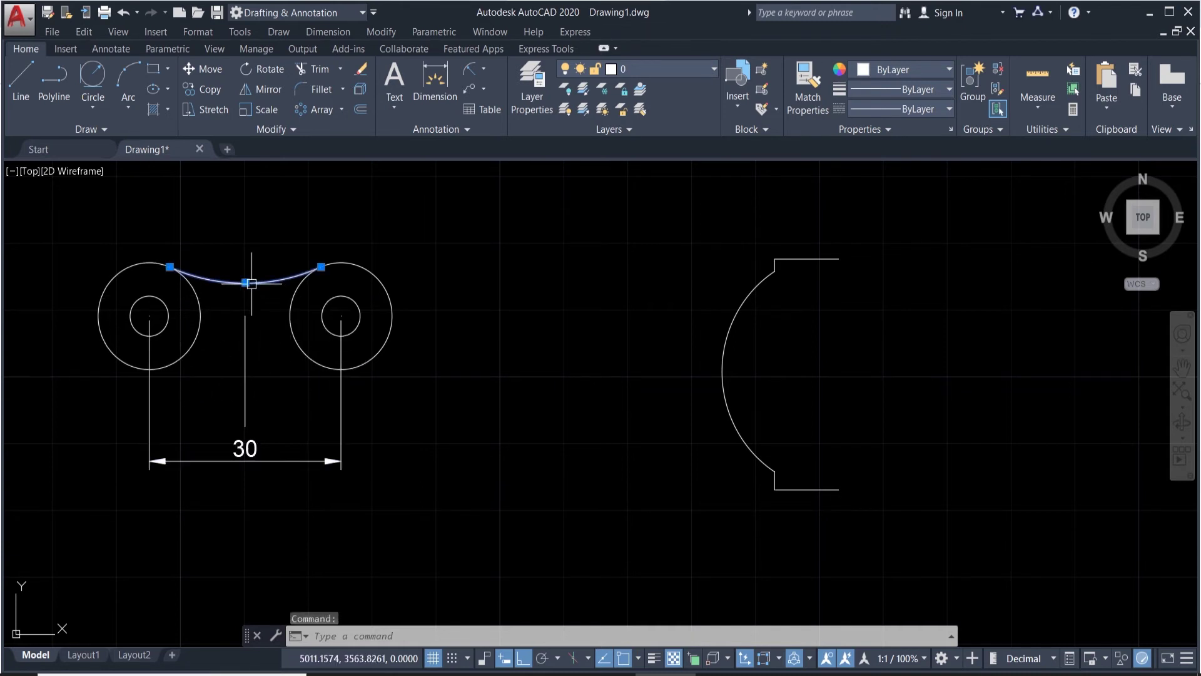
click(267, 89)
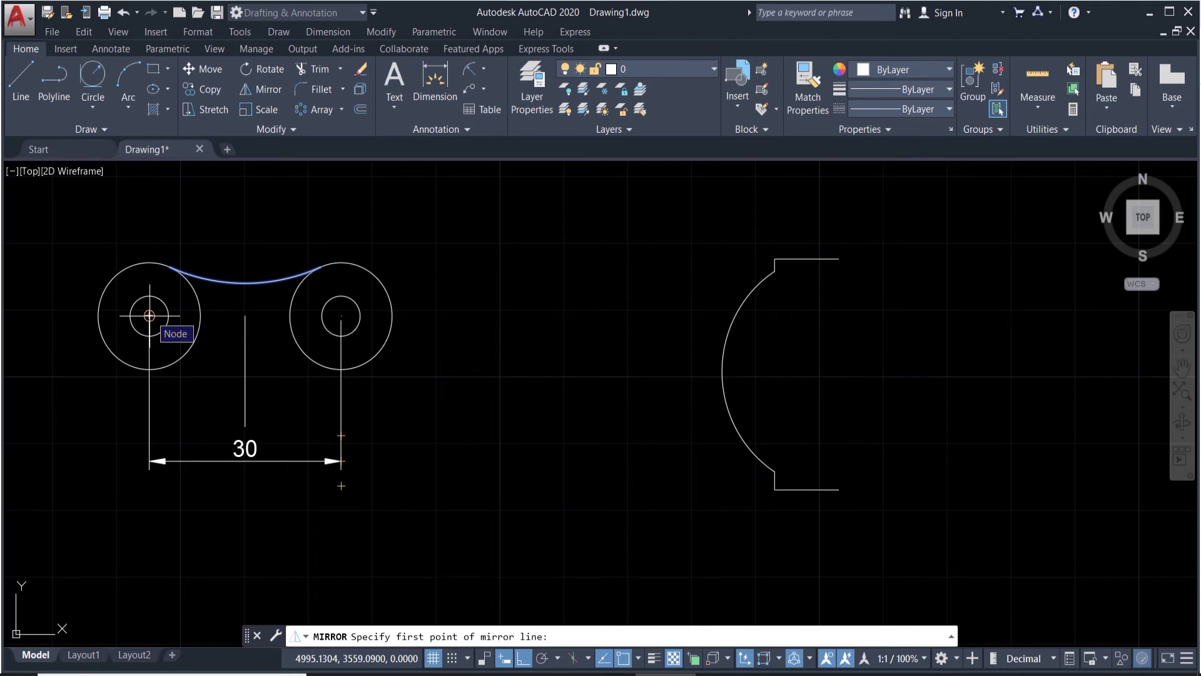
click(150, 315)
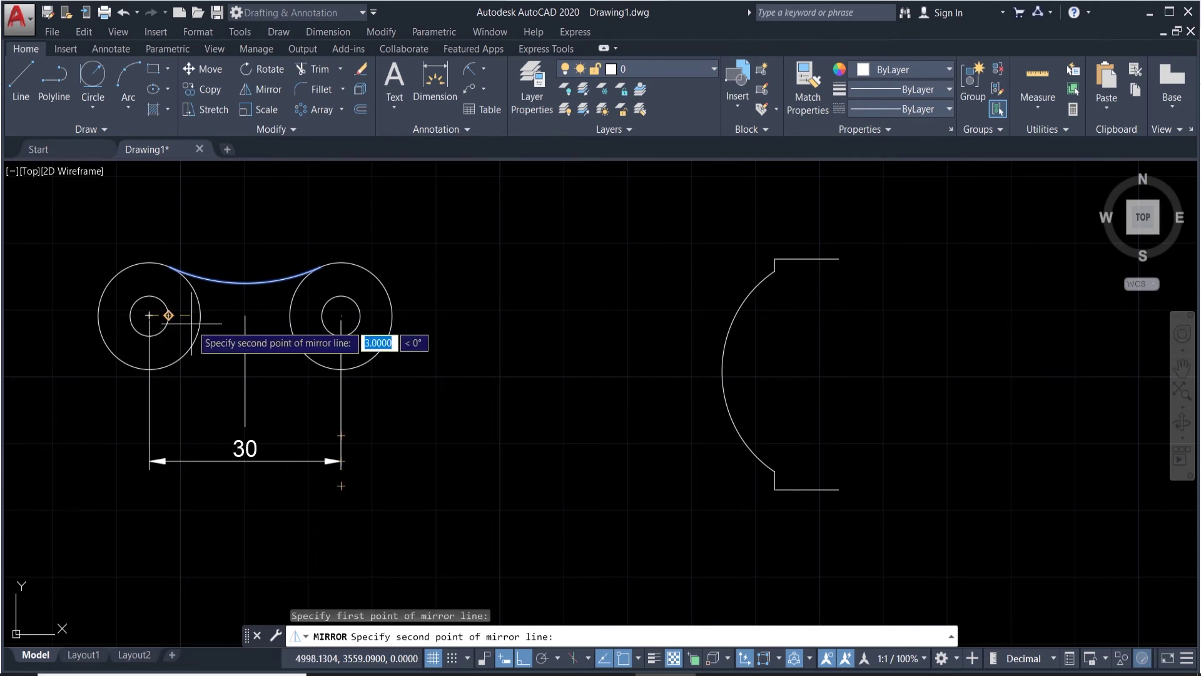
click(341, 315)
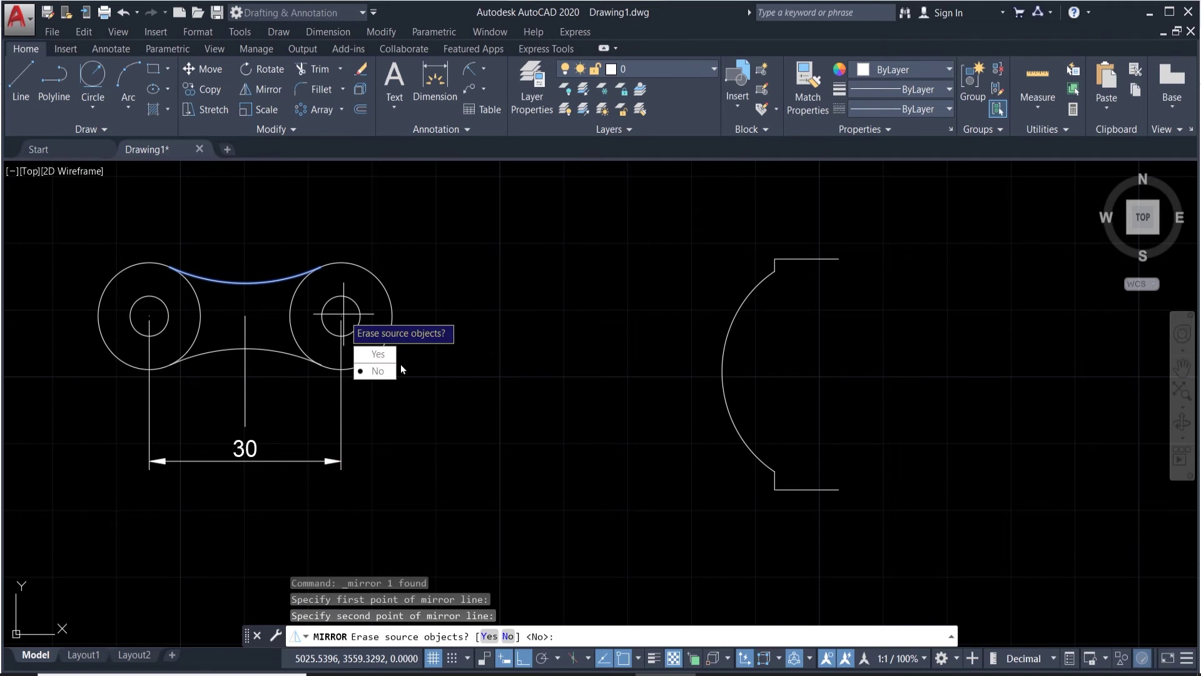
click(377, 372)
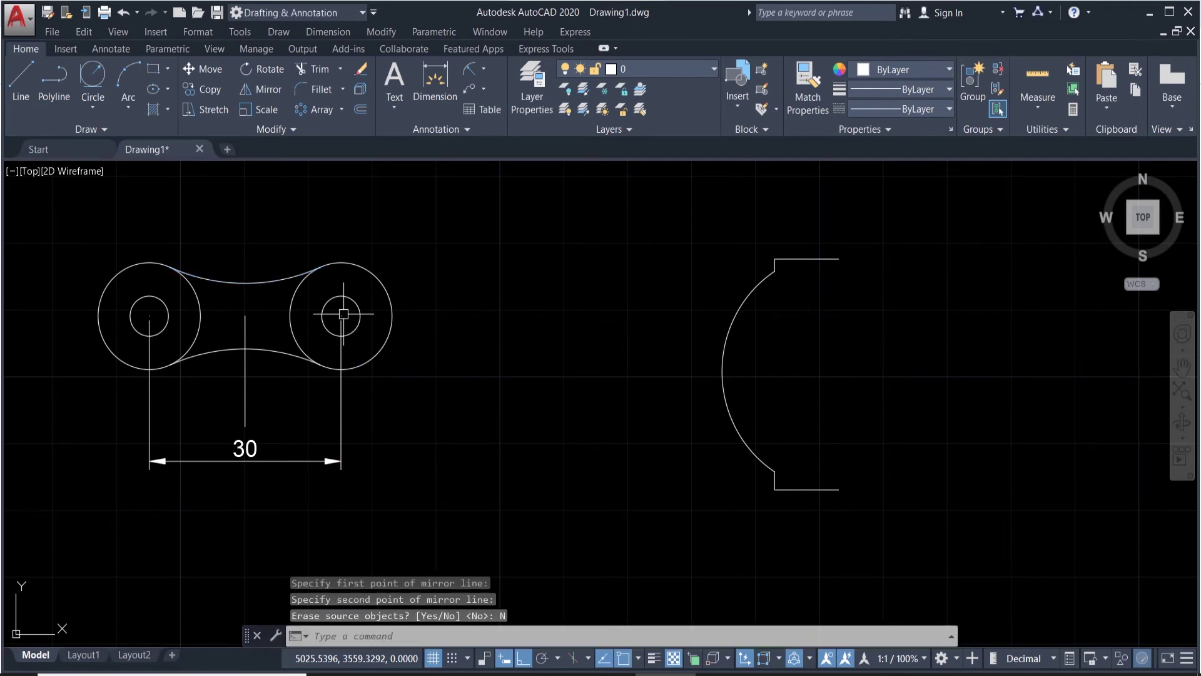
Step: Erase the vertical line between the circle pairs and the 30 centre-distance dimension
click(246, 316)
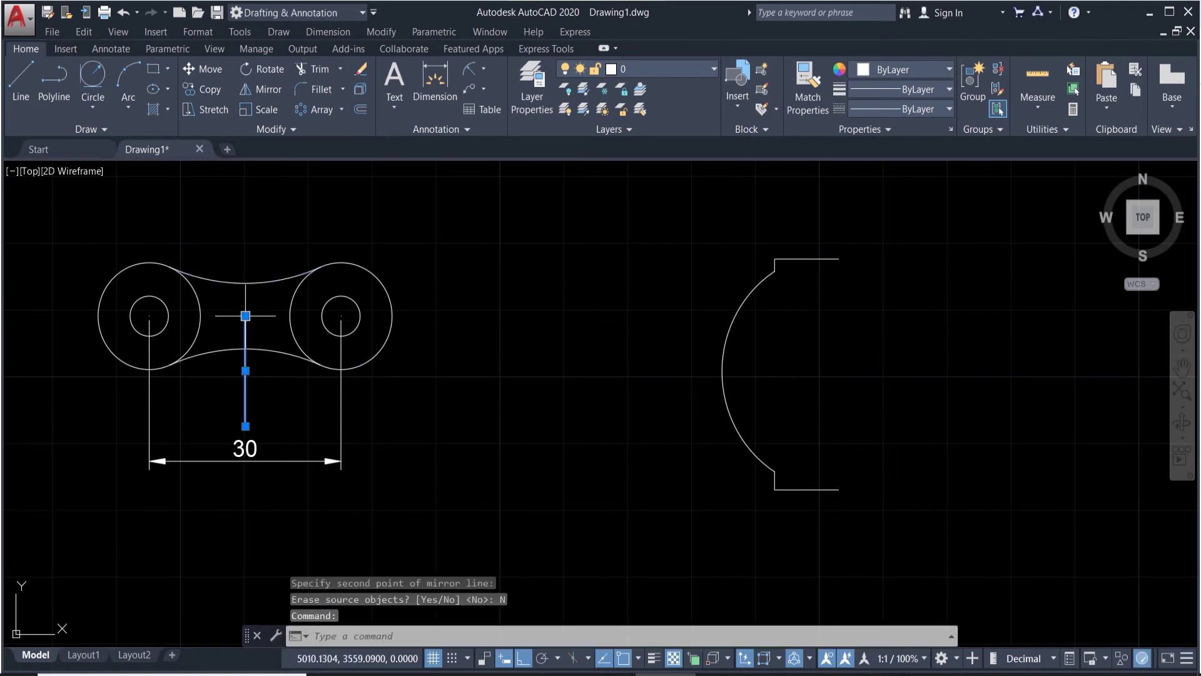
key(Delete)
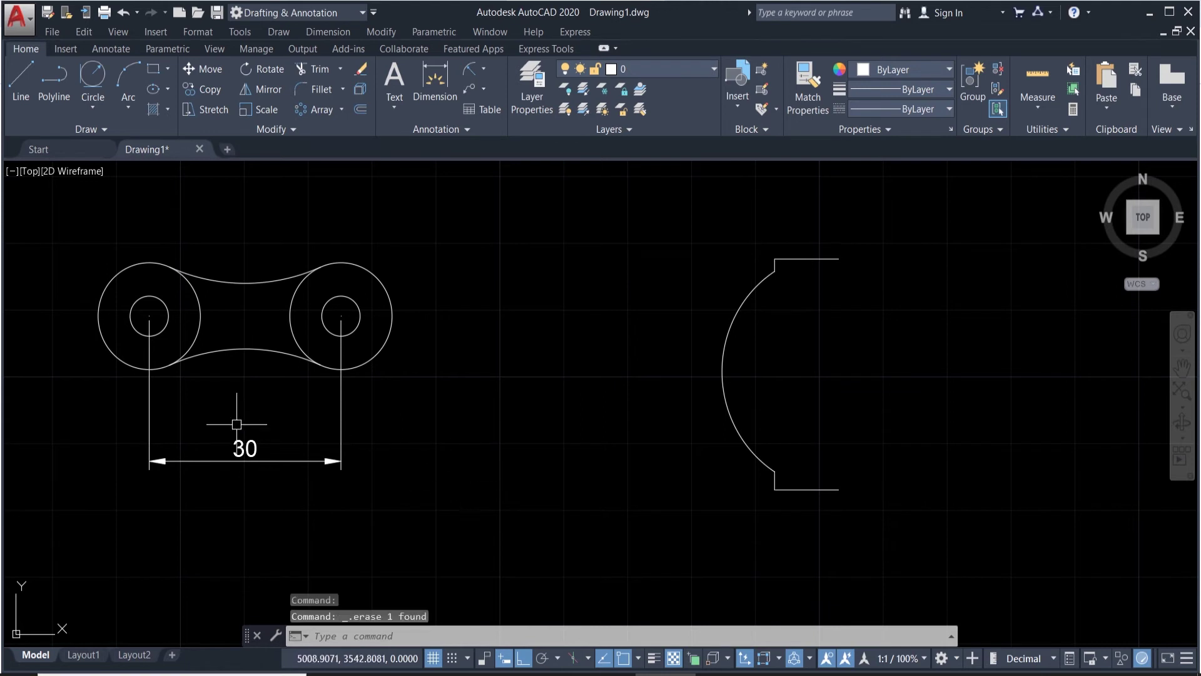
click(366, 494)
click(165, 429)
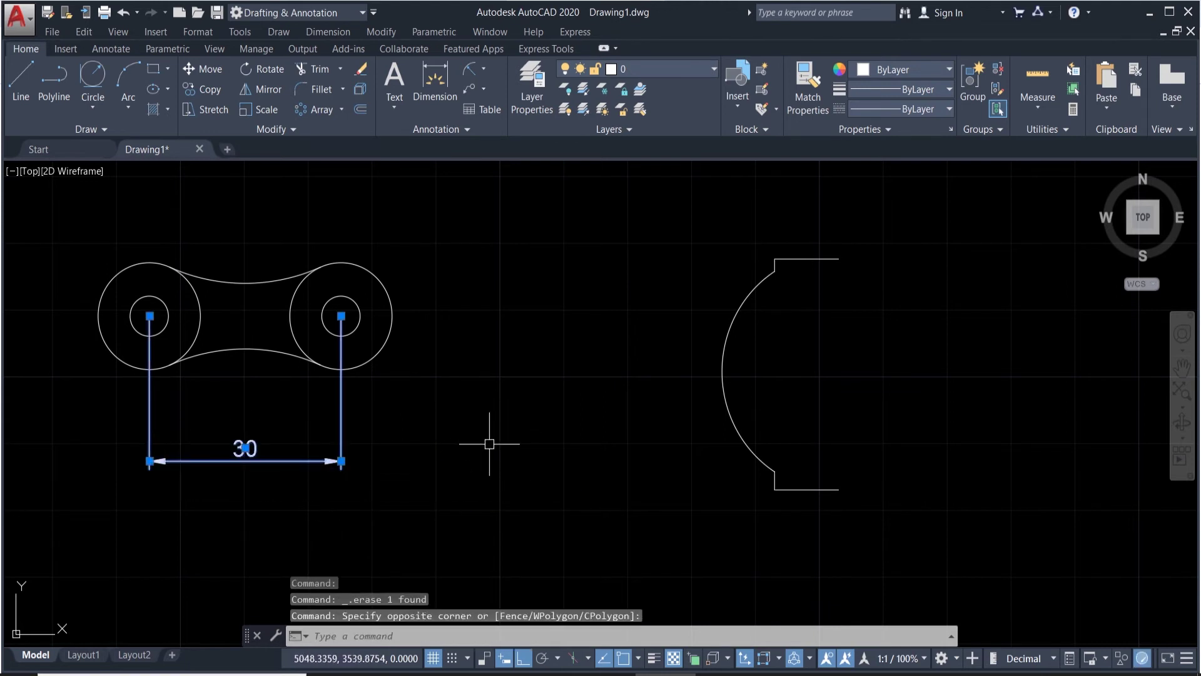
key(Delete)
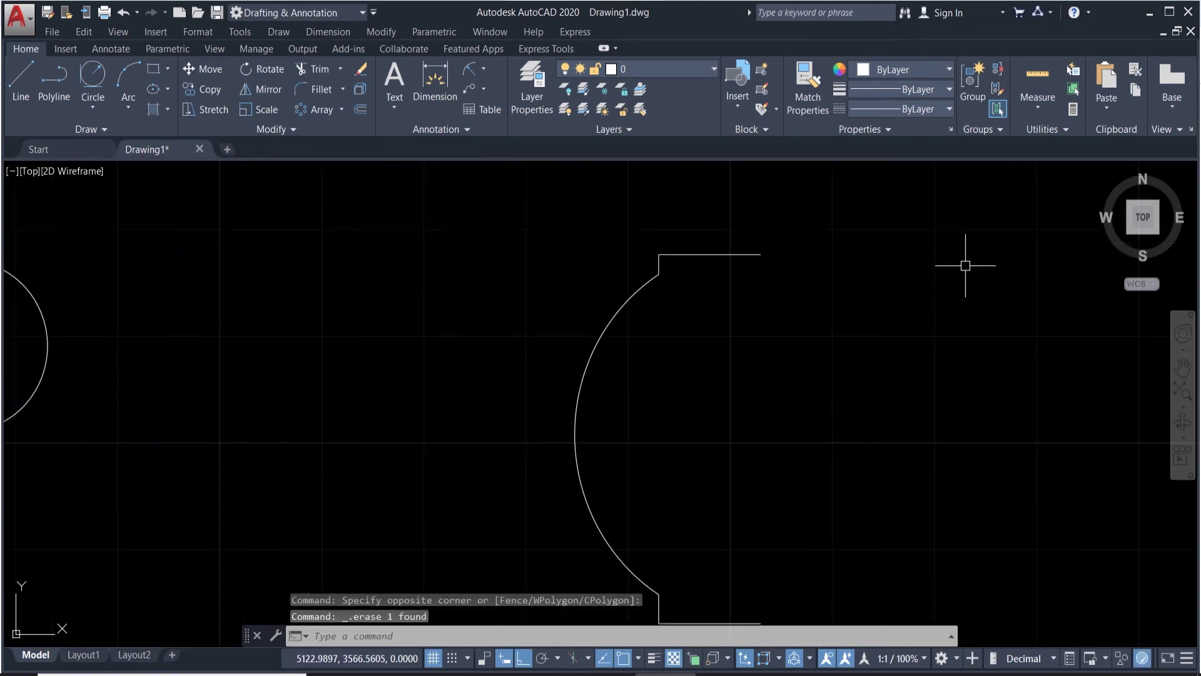
Step: Mirror the open half-profile across the vertical line through its two open endpoints, keeping the source object
scroll(961, 264, down, 3)
scroll(1027, 293, up, 5)
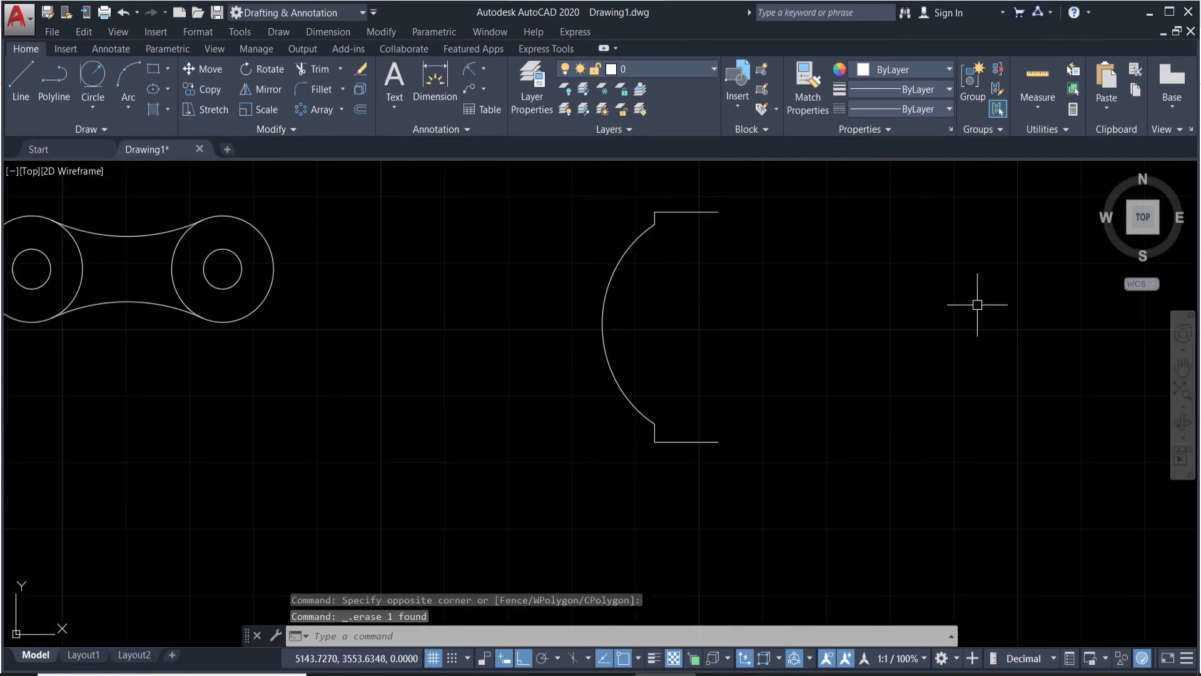
scroll(968, 303, down, 4)
scroll(873, 239, up, 2)
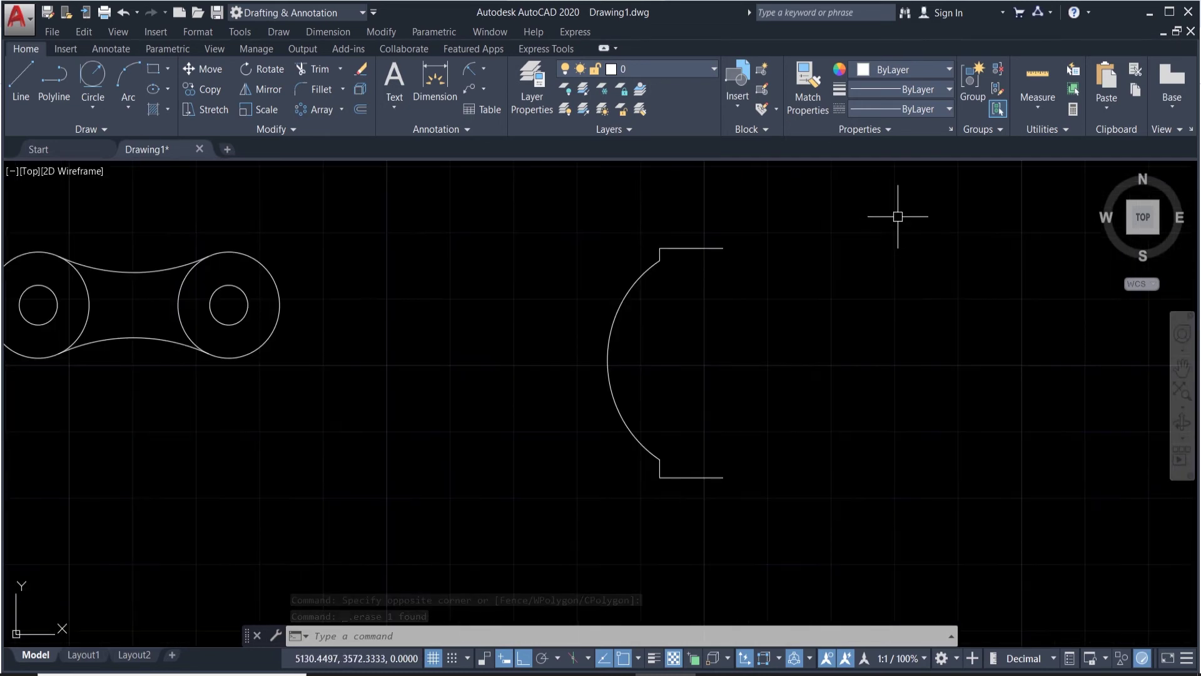
click(648, 269)
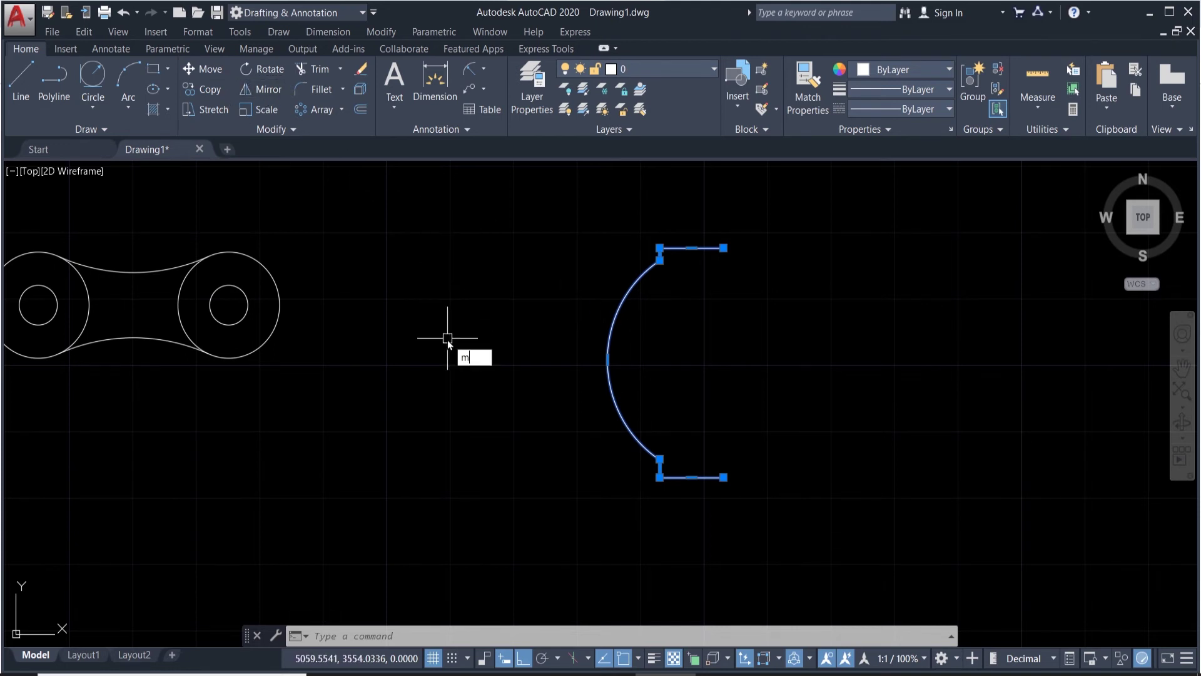
key(Return)
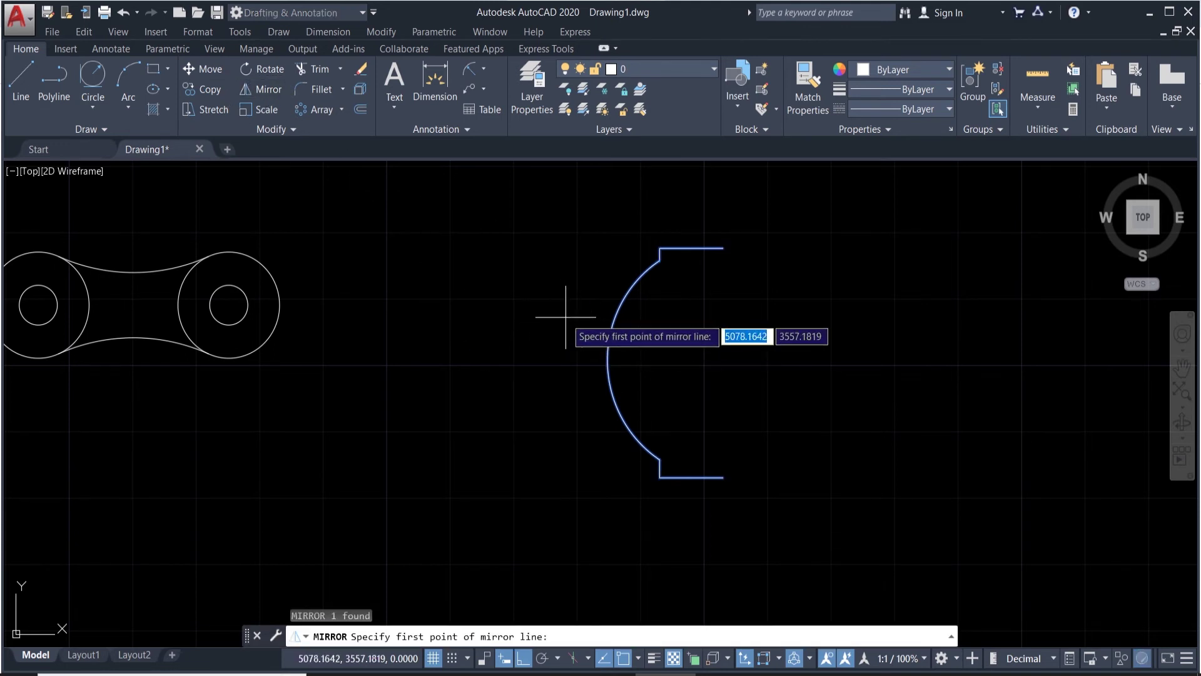
click(723, 247)
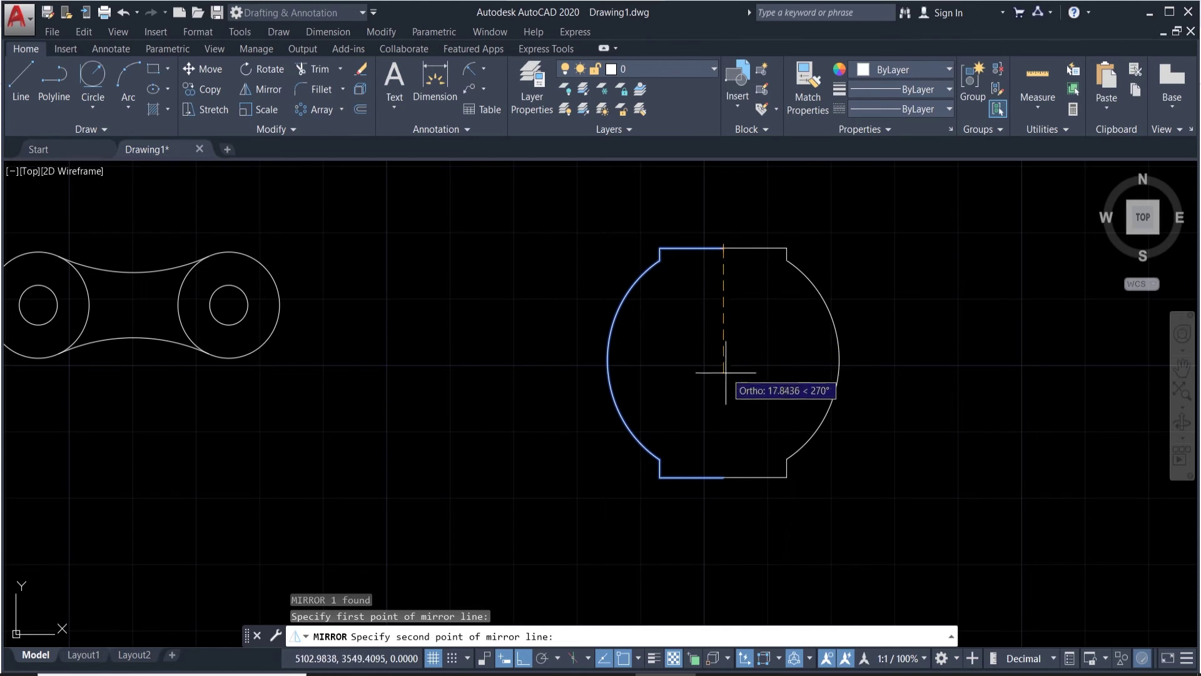
click(721, 478)
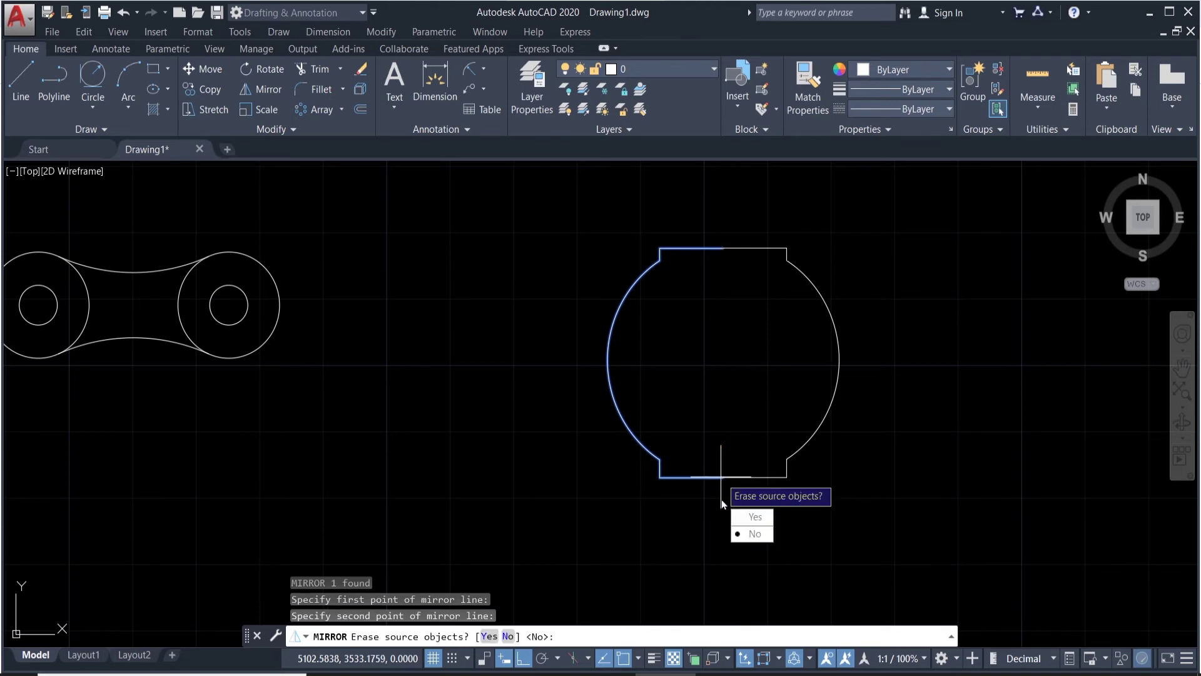
click(745, 537)
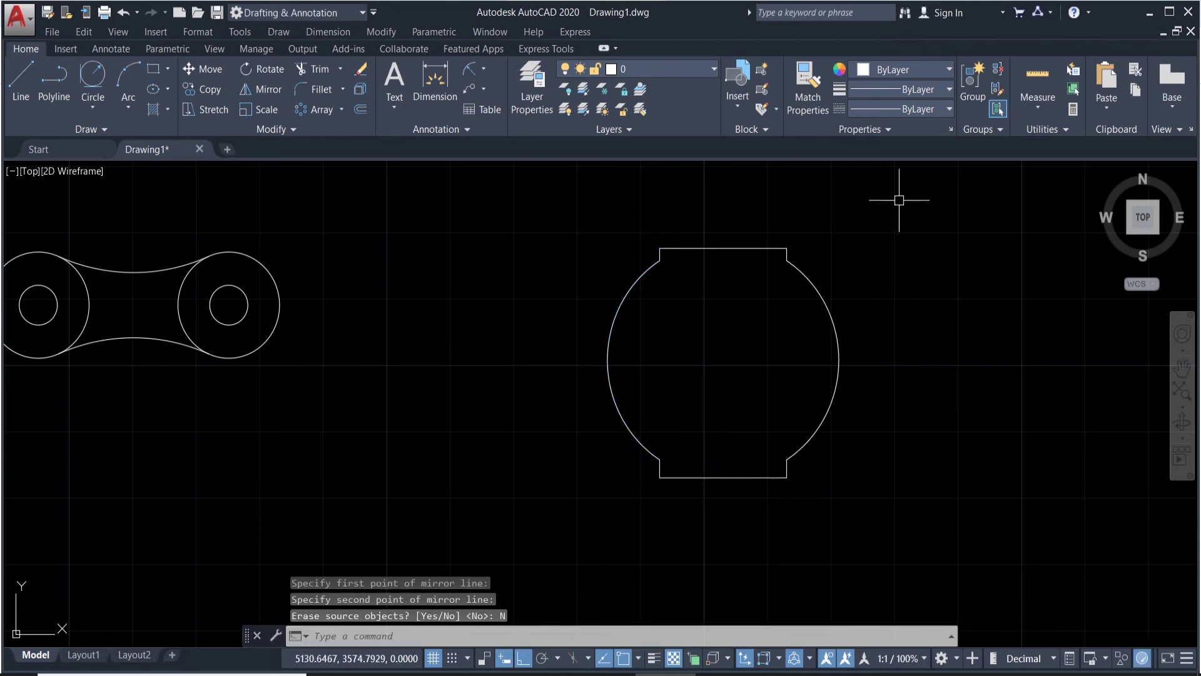
Step: Mirror the original left half-profile across a vertical line through its arc's midpoint, keeping the source object
click(607, 346)
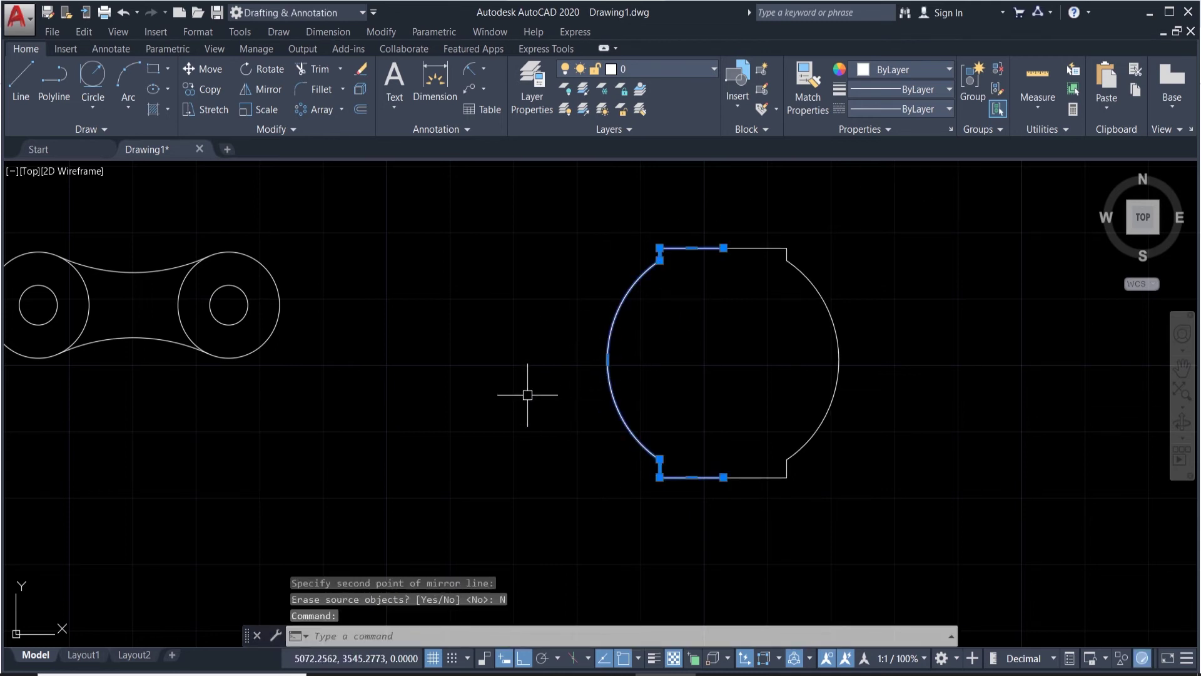
click(256, 89)
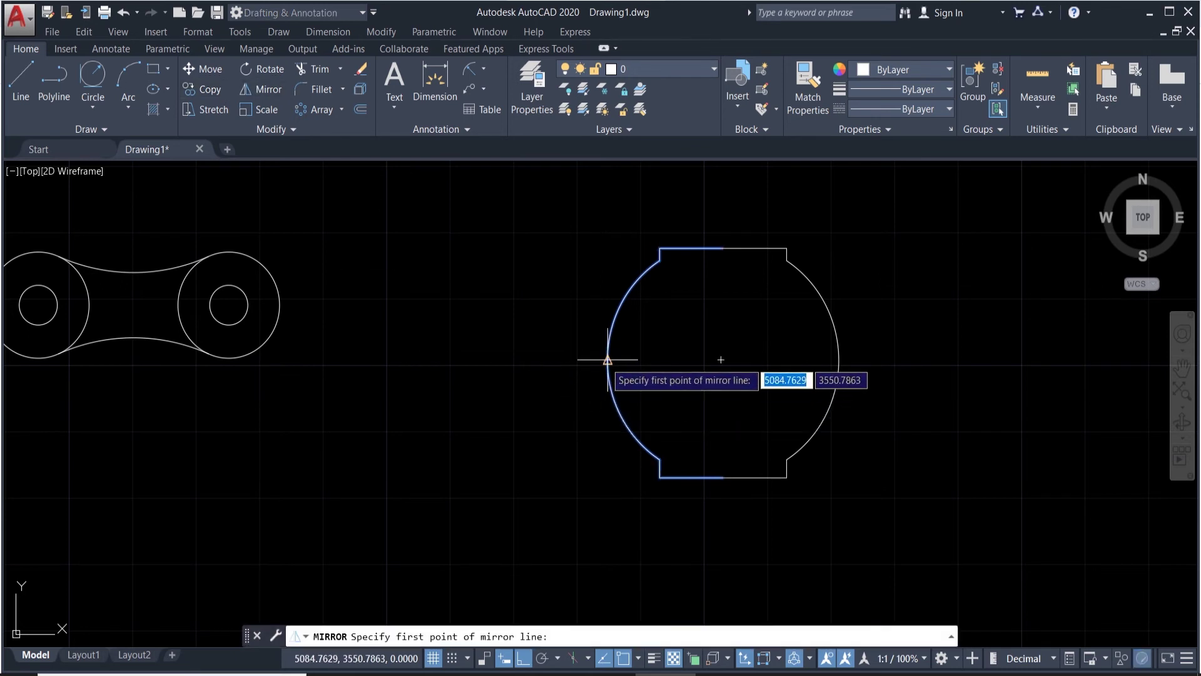
click(607, 361)
click(606, 504)
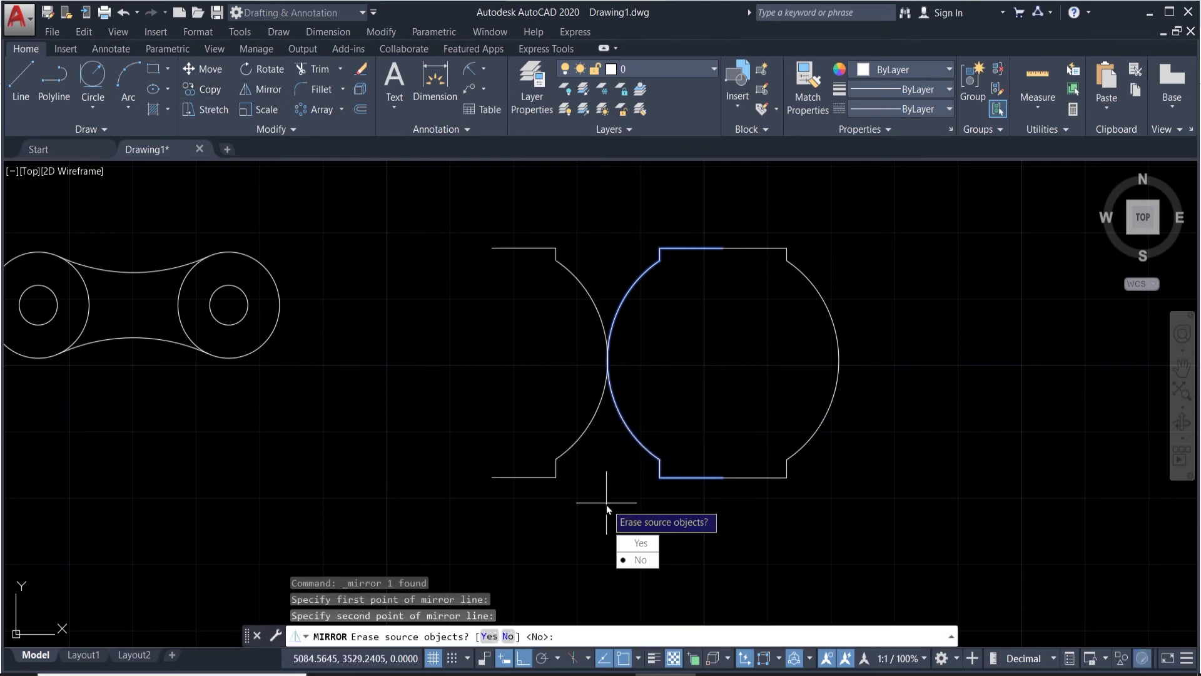
click(636, 561)
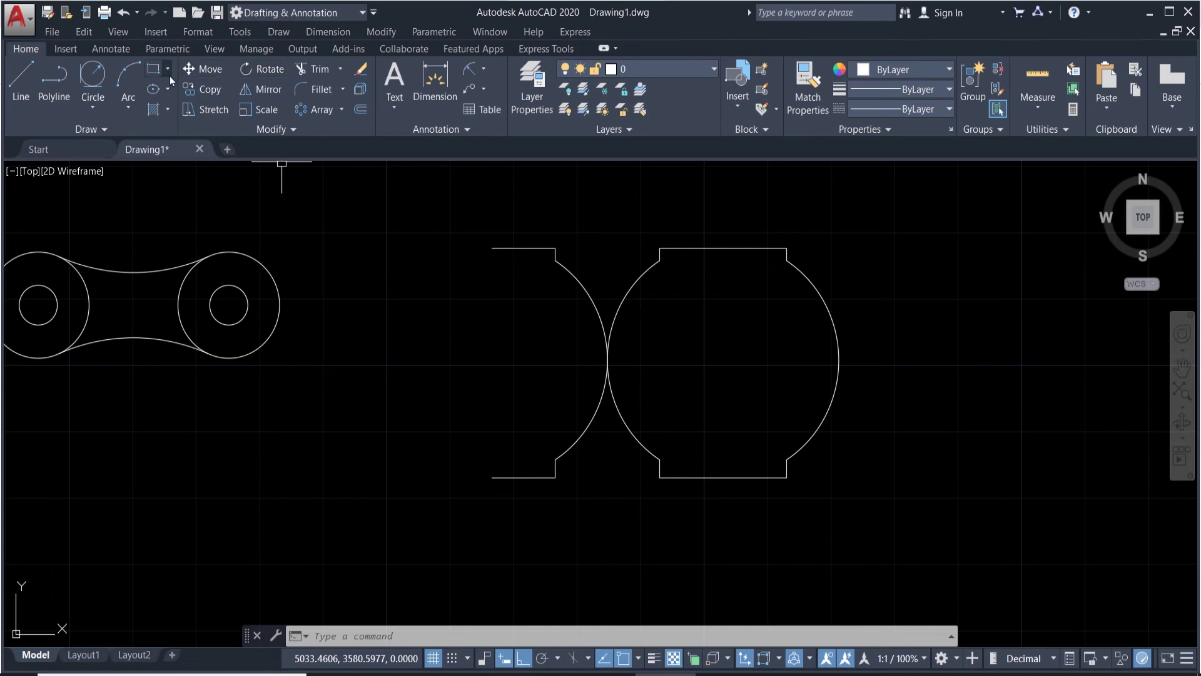
Step: Move the horizontal line and its three circles 20 units straight down, using the middle circle's centre as base point
scroll(407, 288, down, 5)
scroll(77, 246, up, 2)
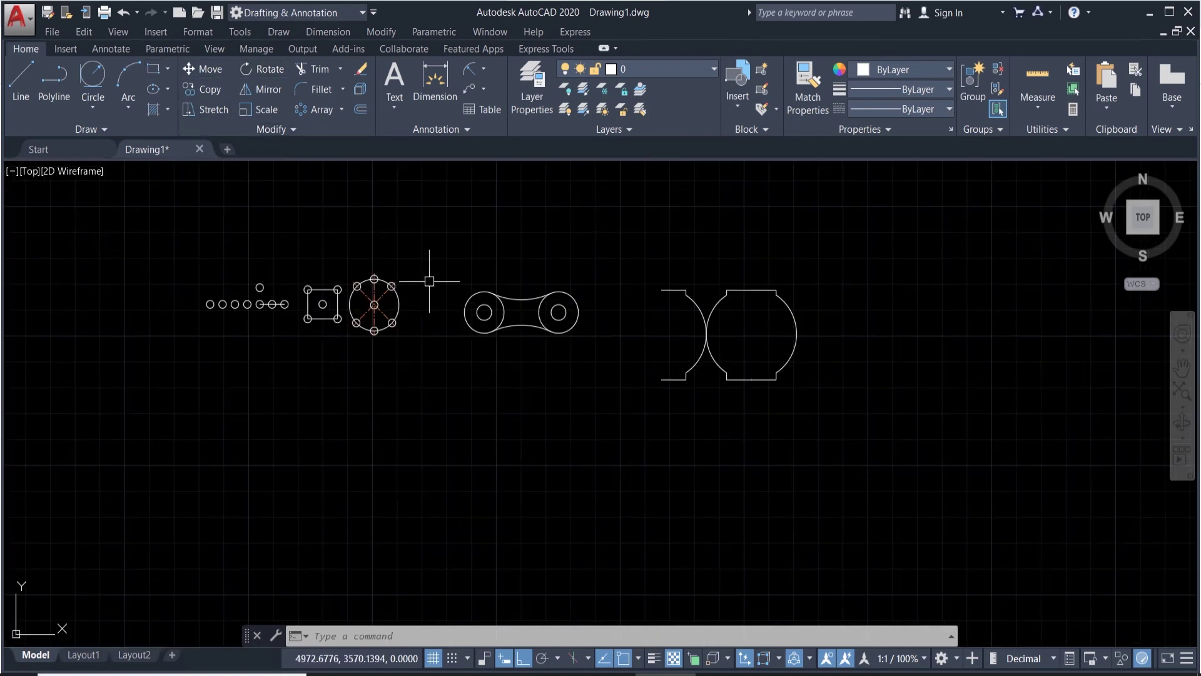
click(187, 70)
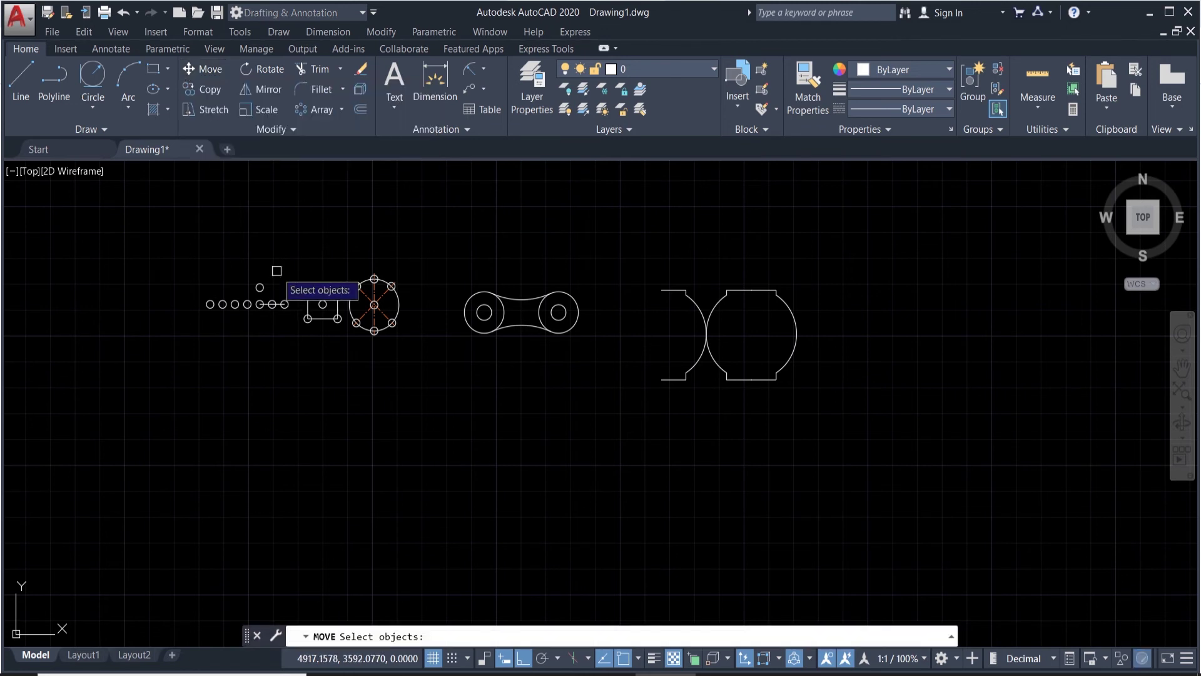
scroll(261, 313, up, 6)
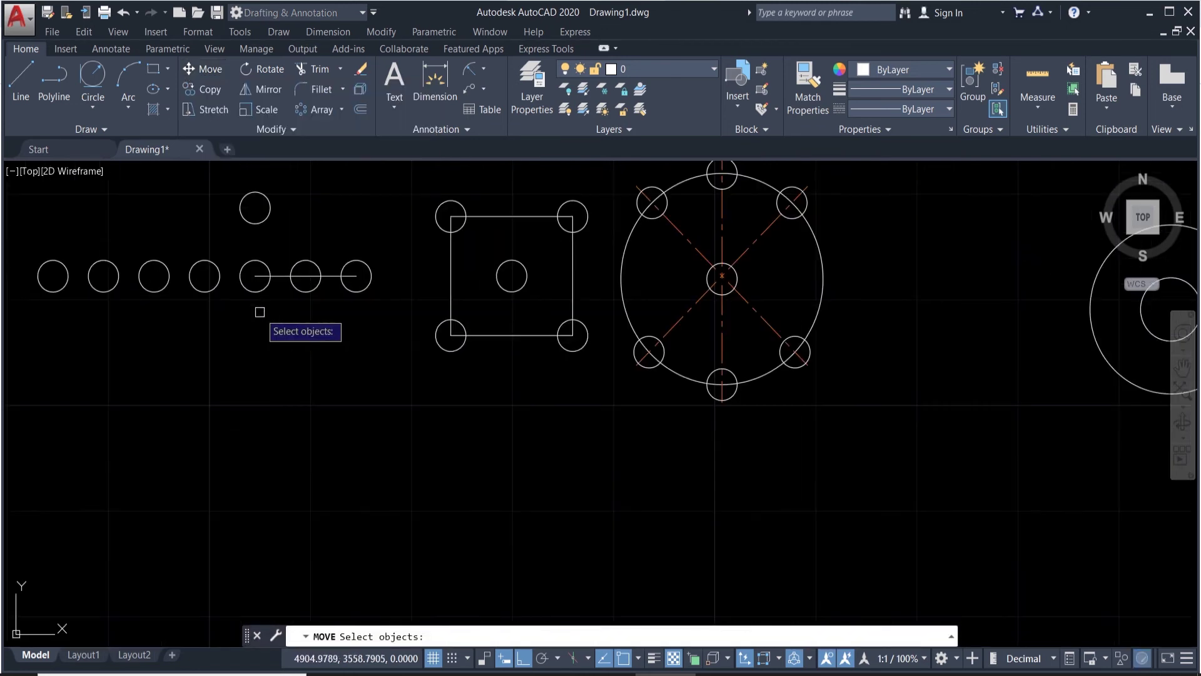
click(271, 276)
click(294, 264)
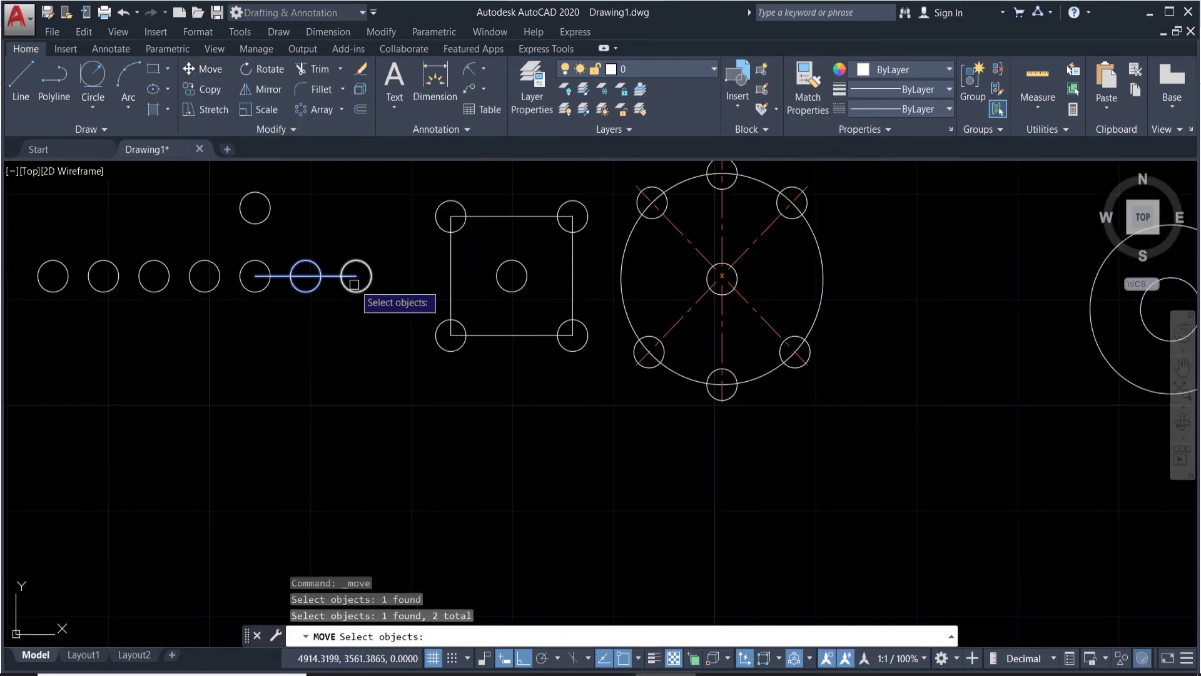
click(342, 265)
click(266, 263)
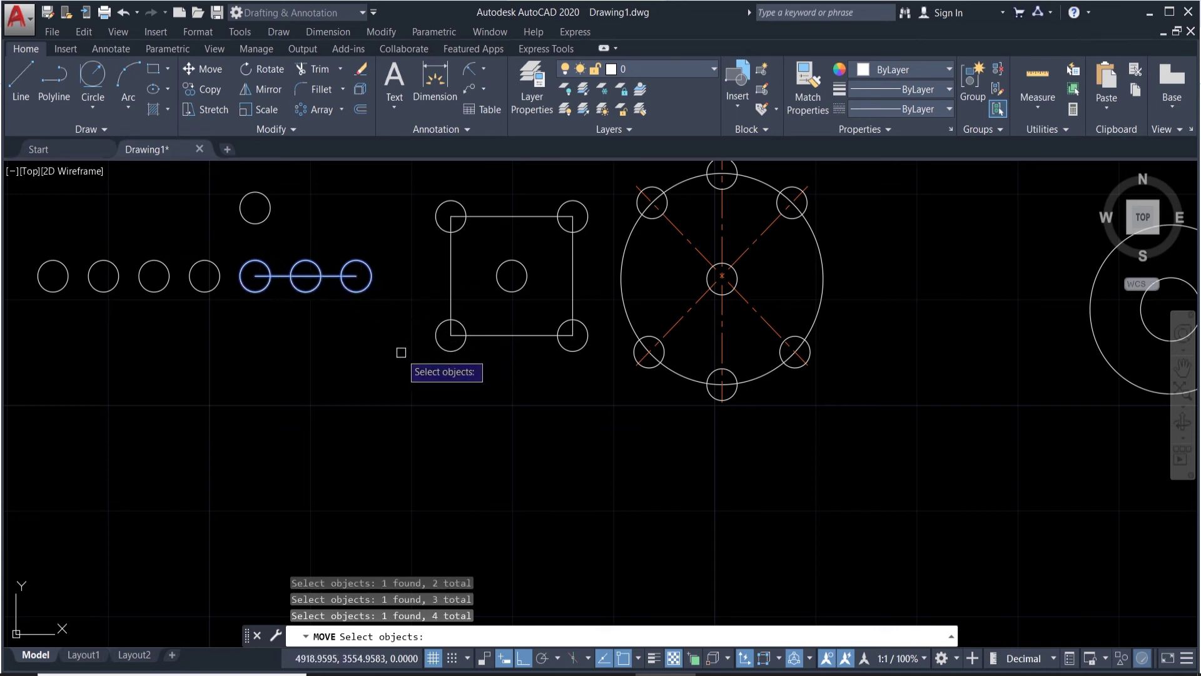
key(Return)
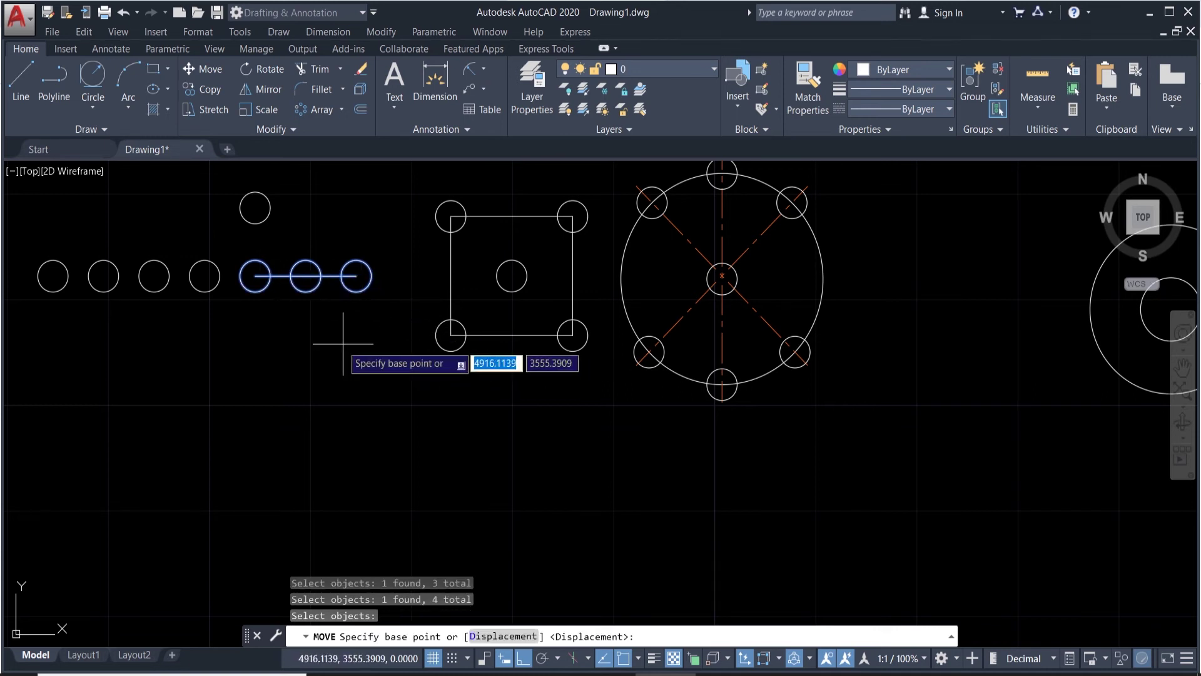
click(306, 276)
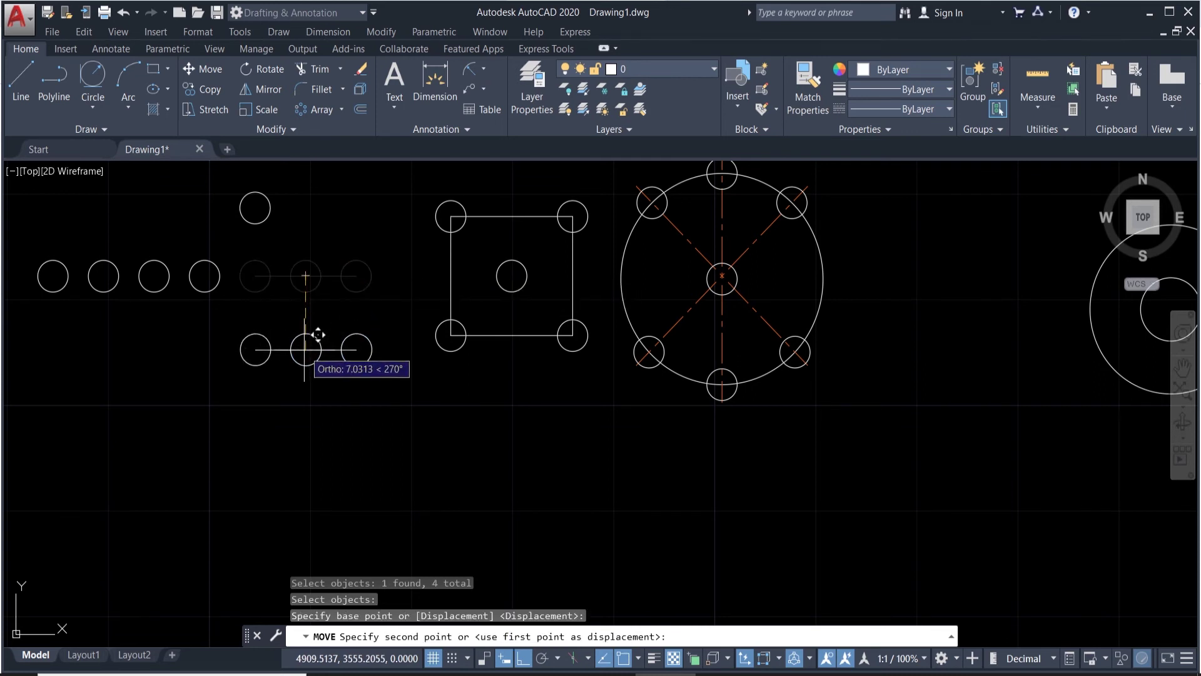
text(20)
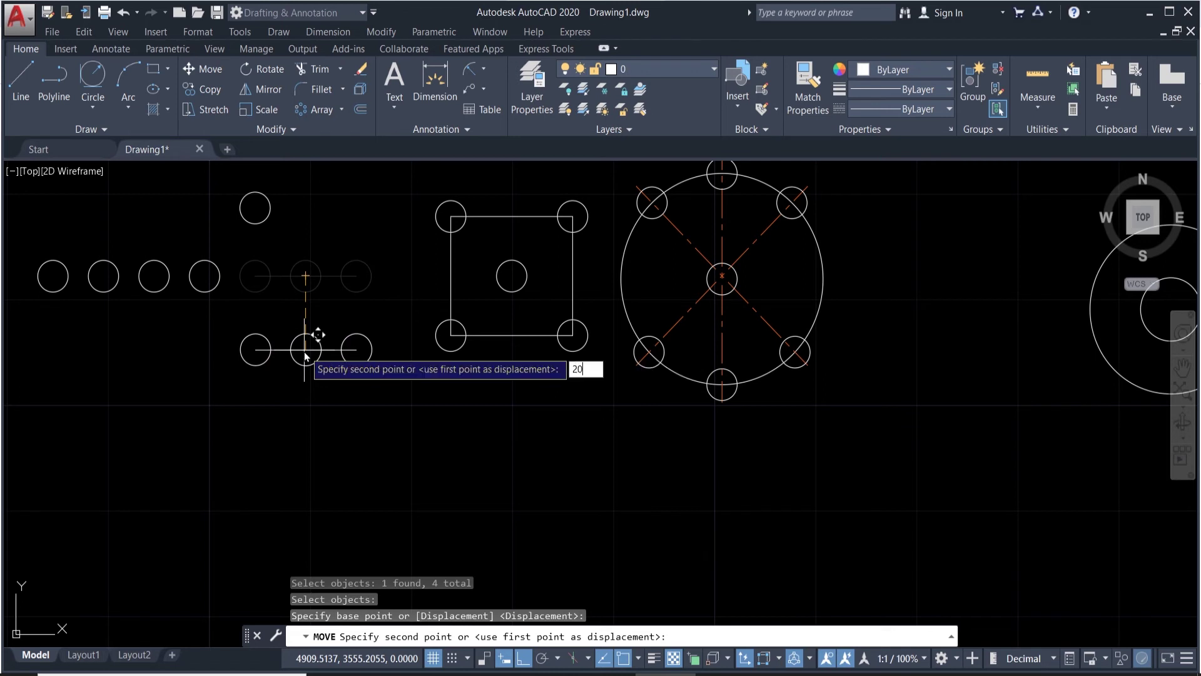
key(Return)
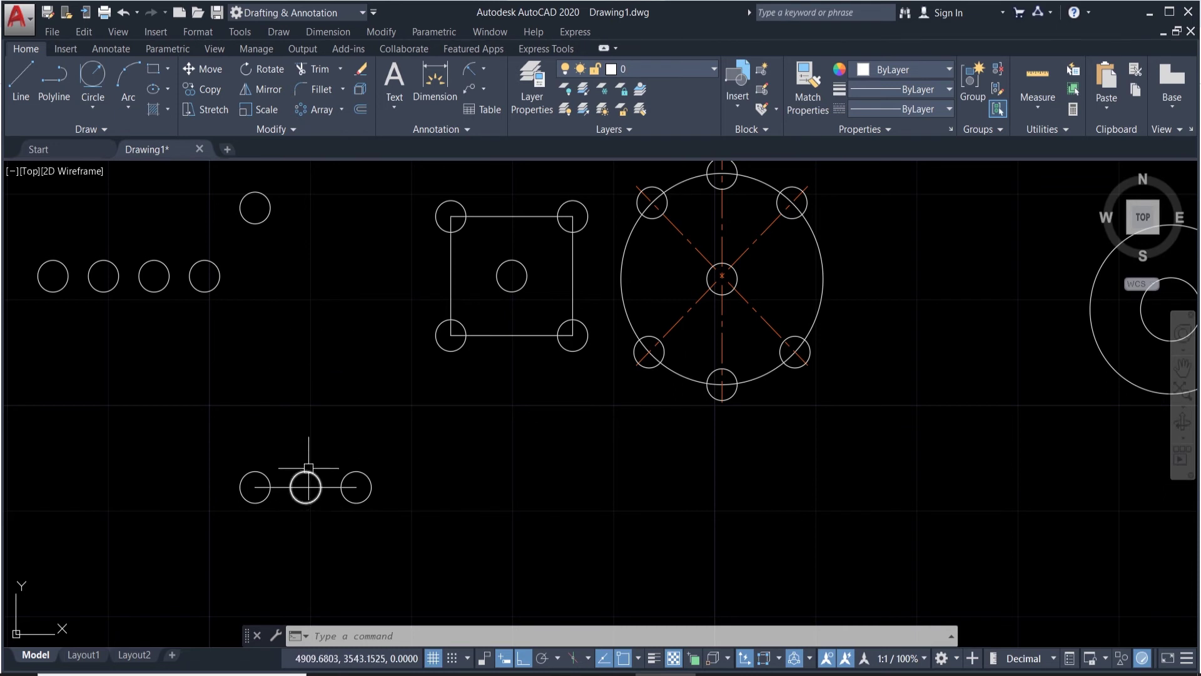
Step: Copy the leftmost circle of the moved line group by its centre straight up into the row of four circles
click(207, 89)
click(263, 475)
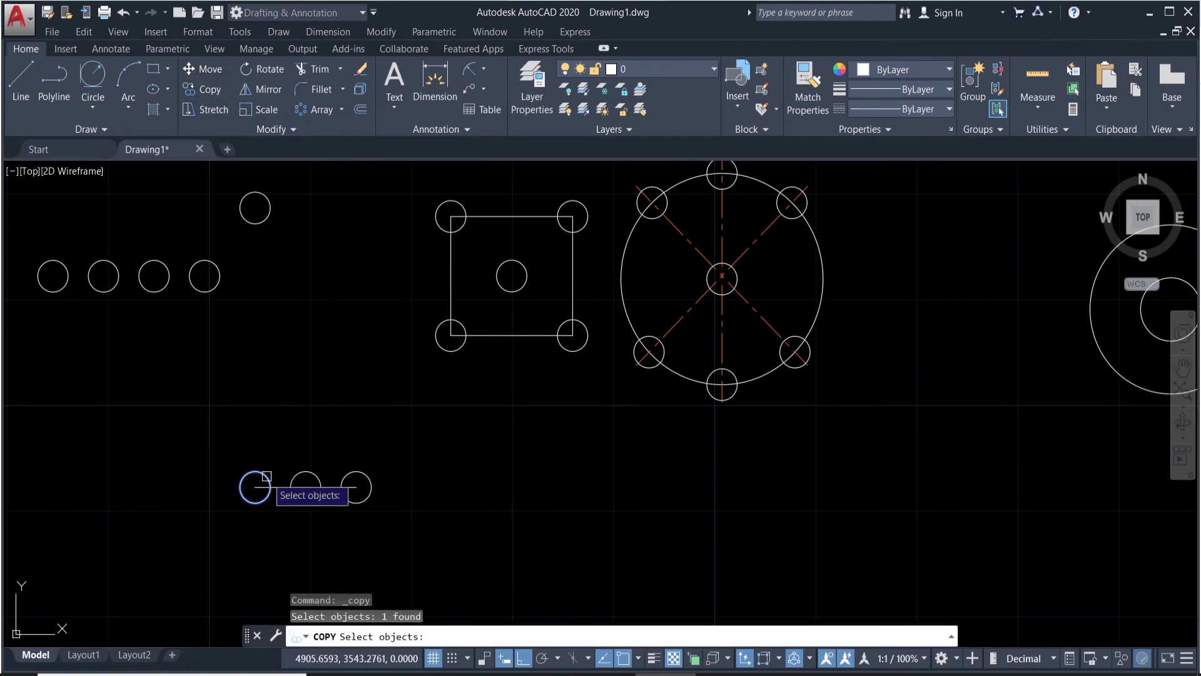
key(Return)
click(255, 487)
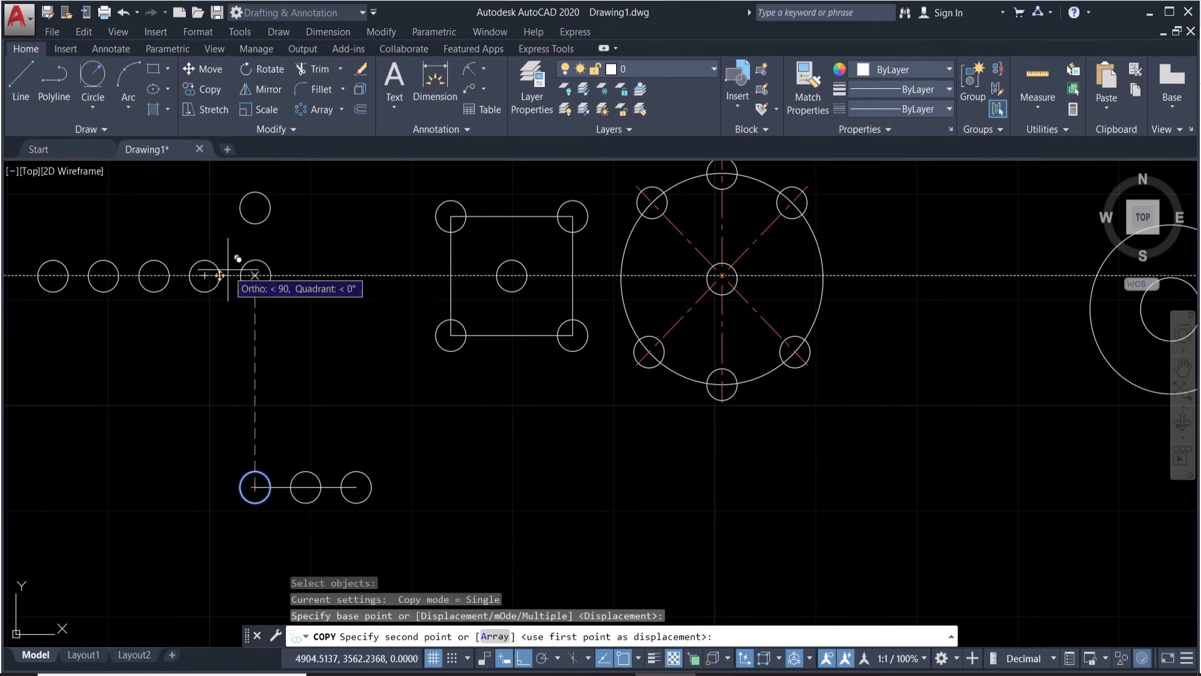
click(255, 276)
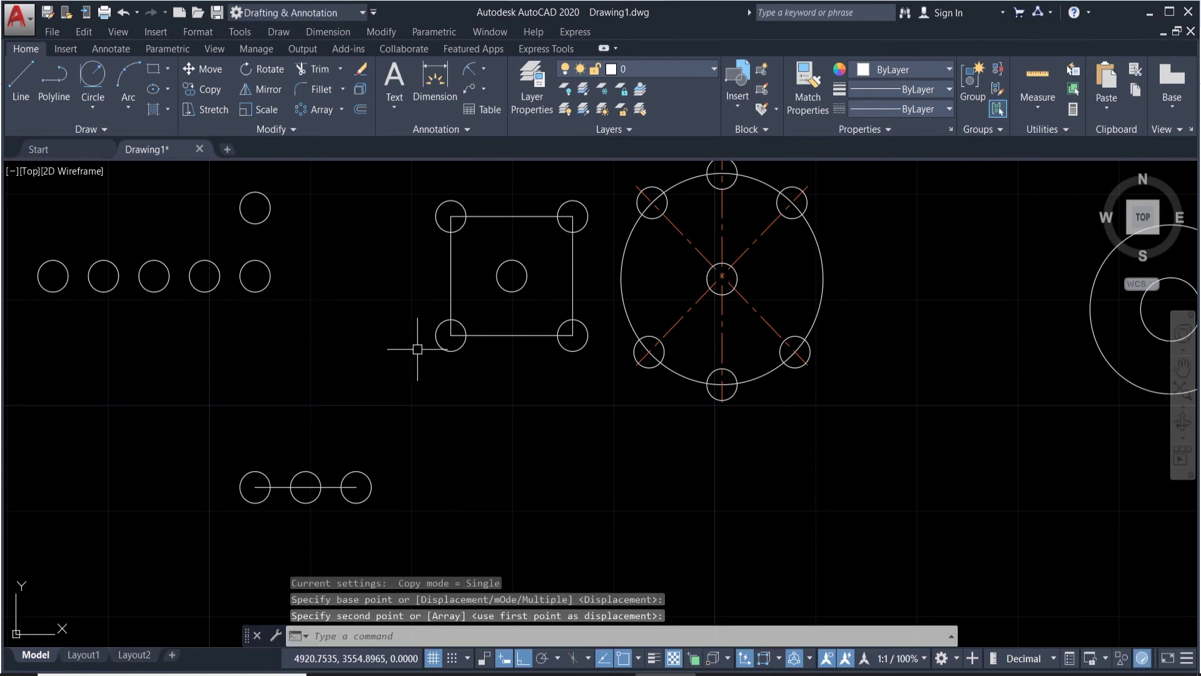
Step: Copy the last circle in the row from its left quadrant to its right quadrant to make a tangent circle
click(270, 276)
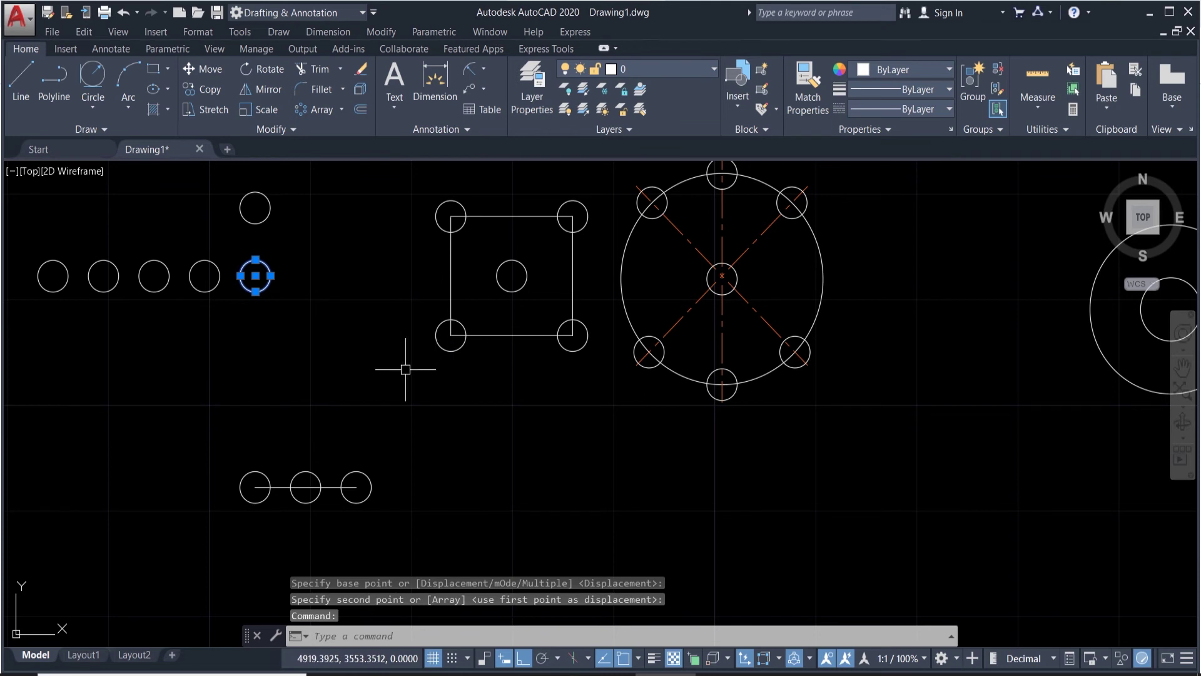
click(211, 90)
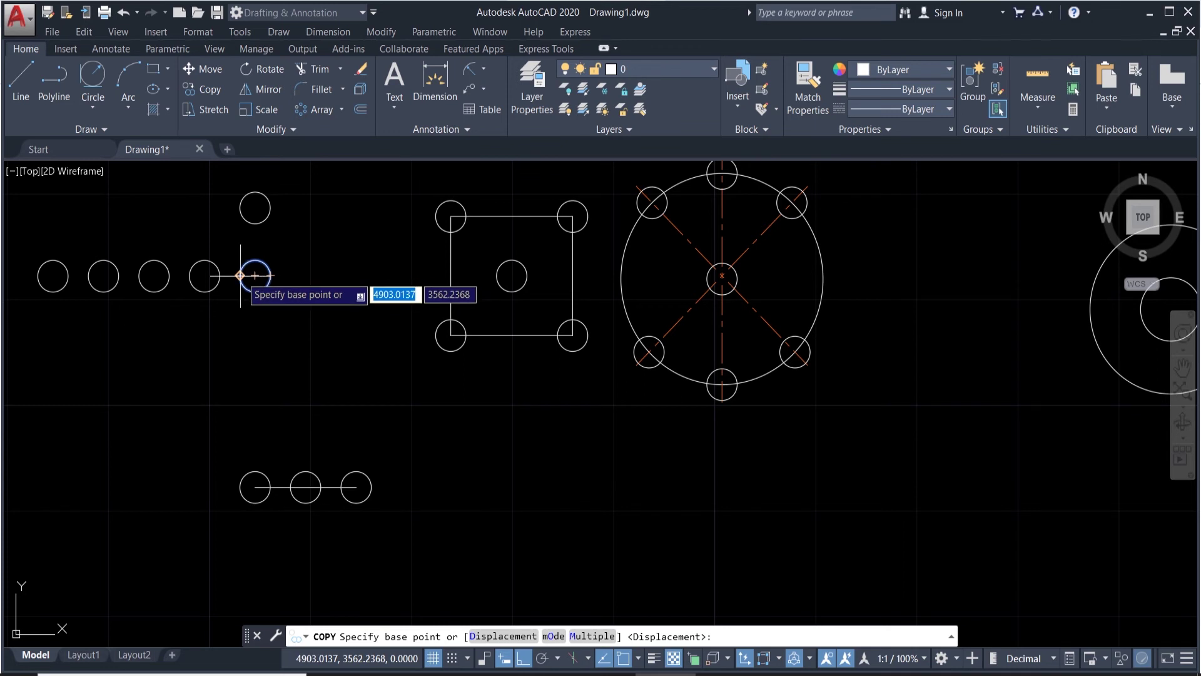
scroll(240, 275, up, 5)
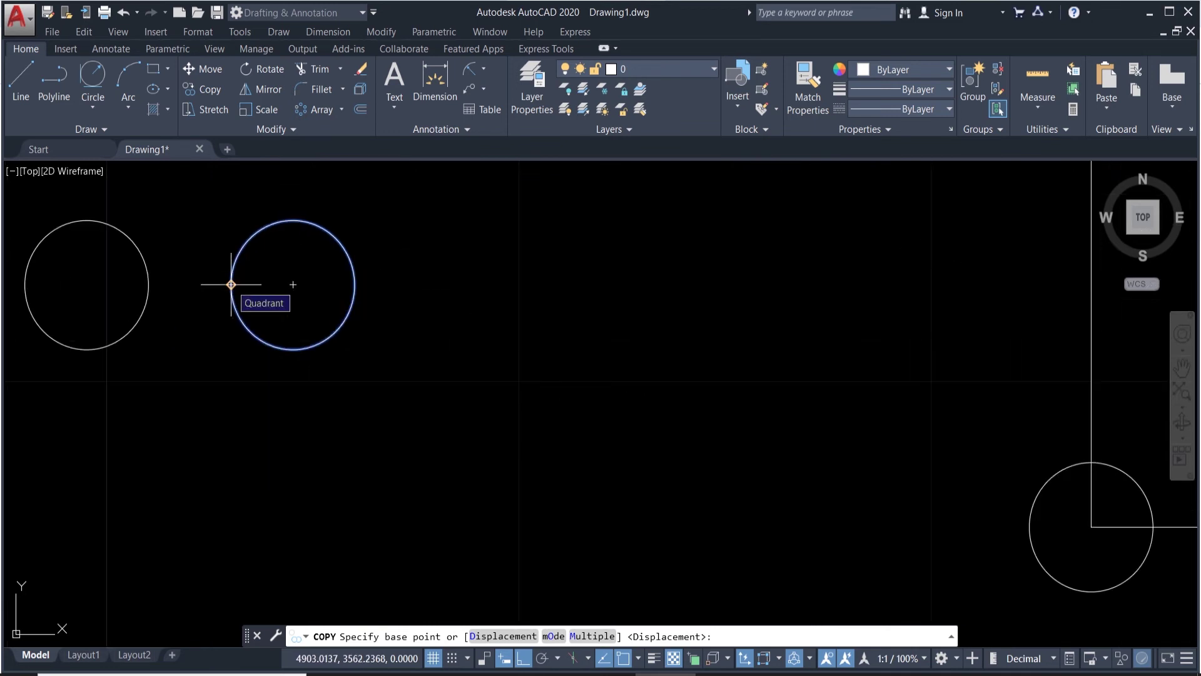
click(231, 284)
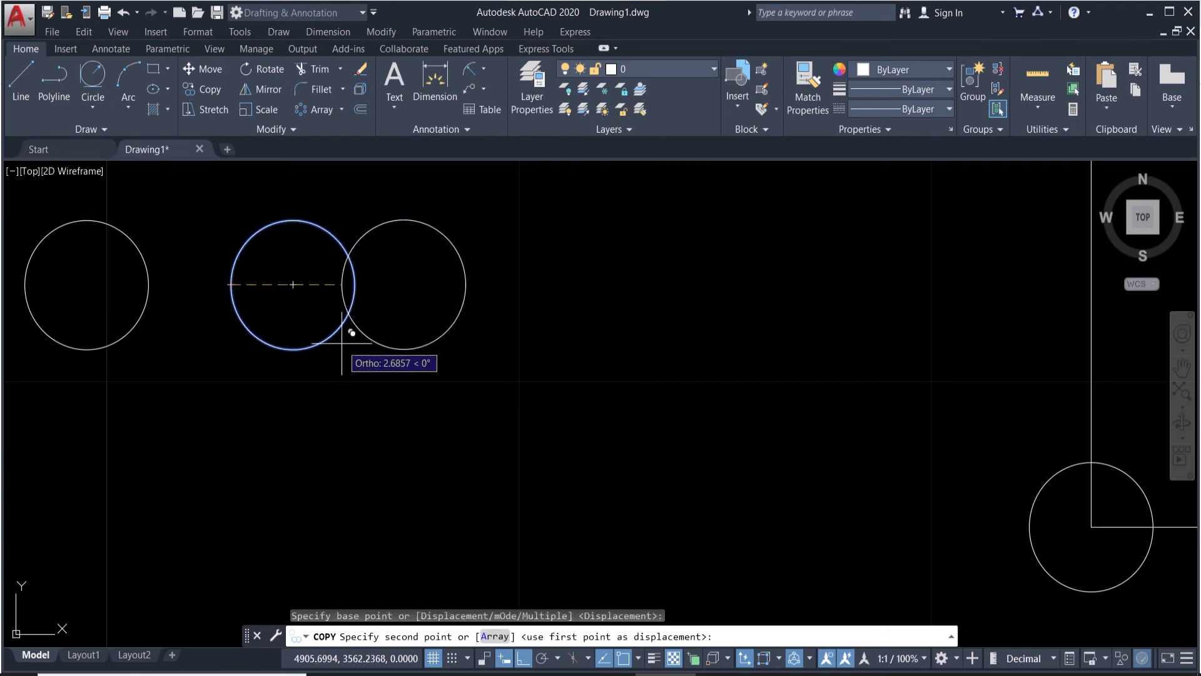
click(355, 284)
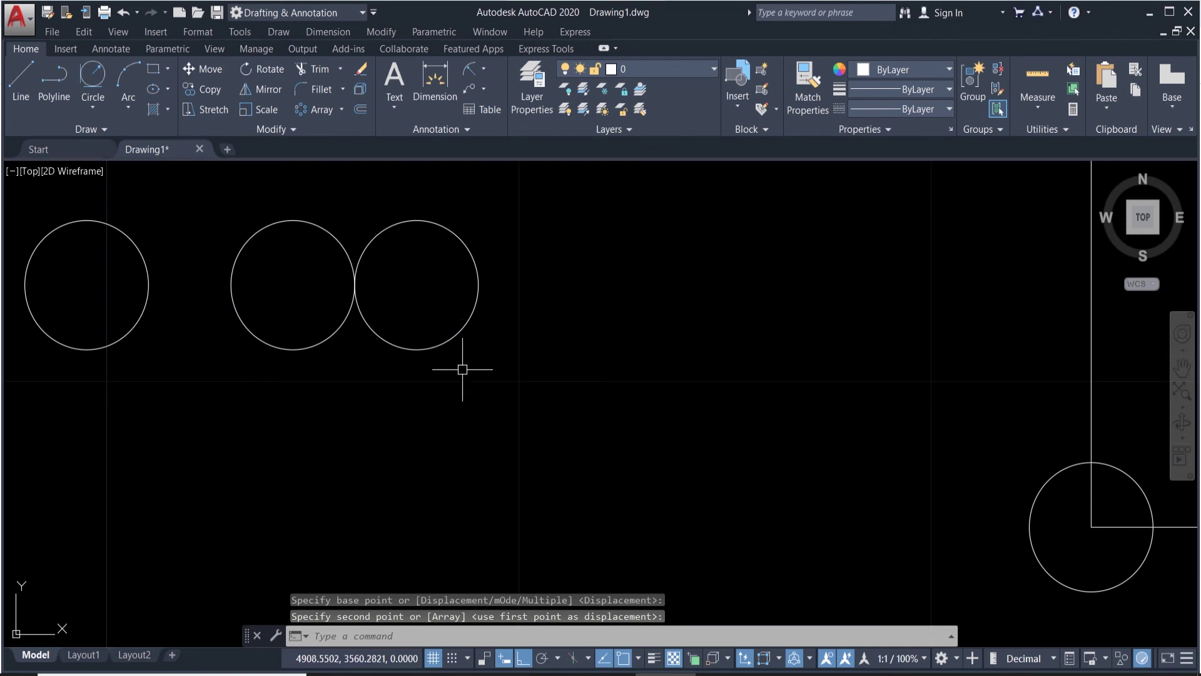
Step: Copy the new tangent circle with the Multiple option from its left quadrant, placing two further tangent circles along the row
click(477, 344)
click(429, 292)
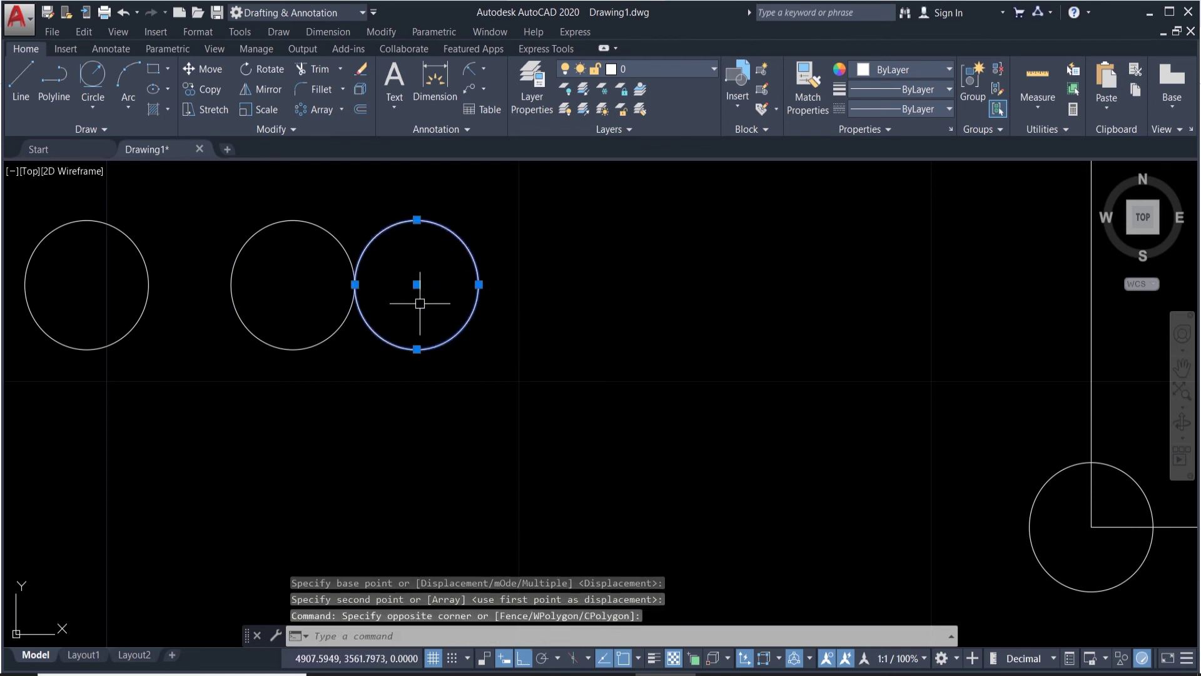
text(co)
key(Return)
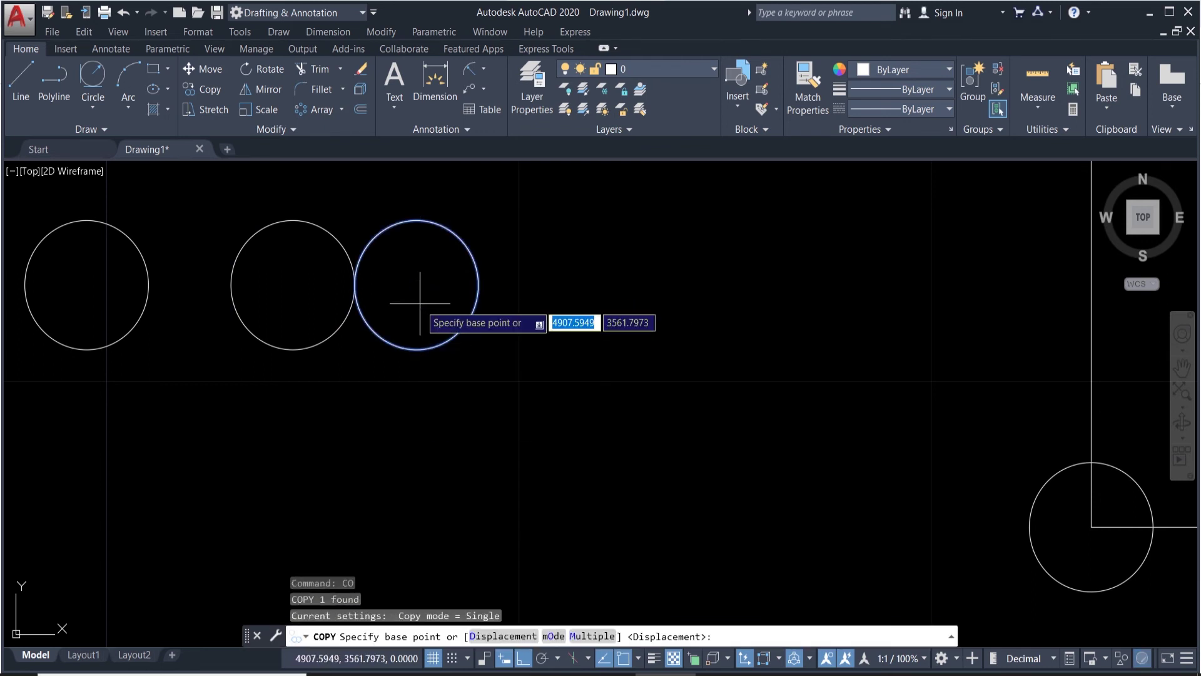
click(574, 636)
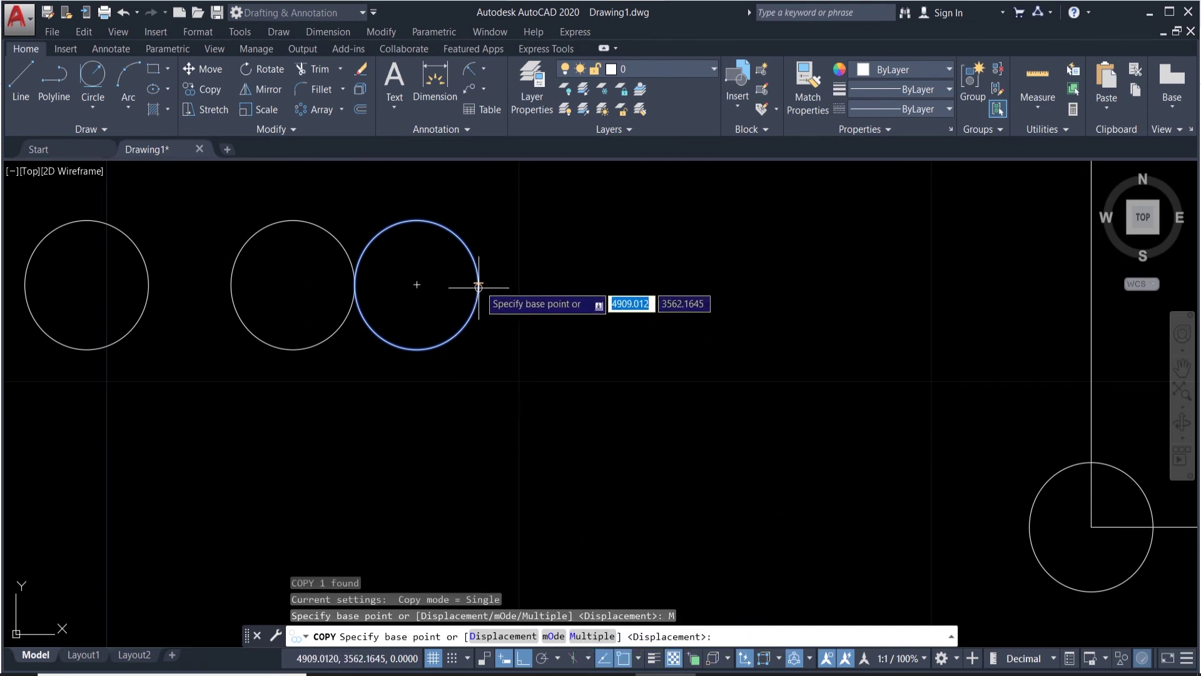
click(355, 285)
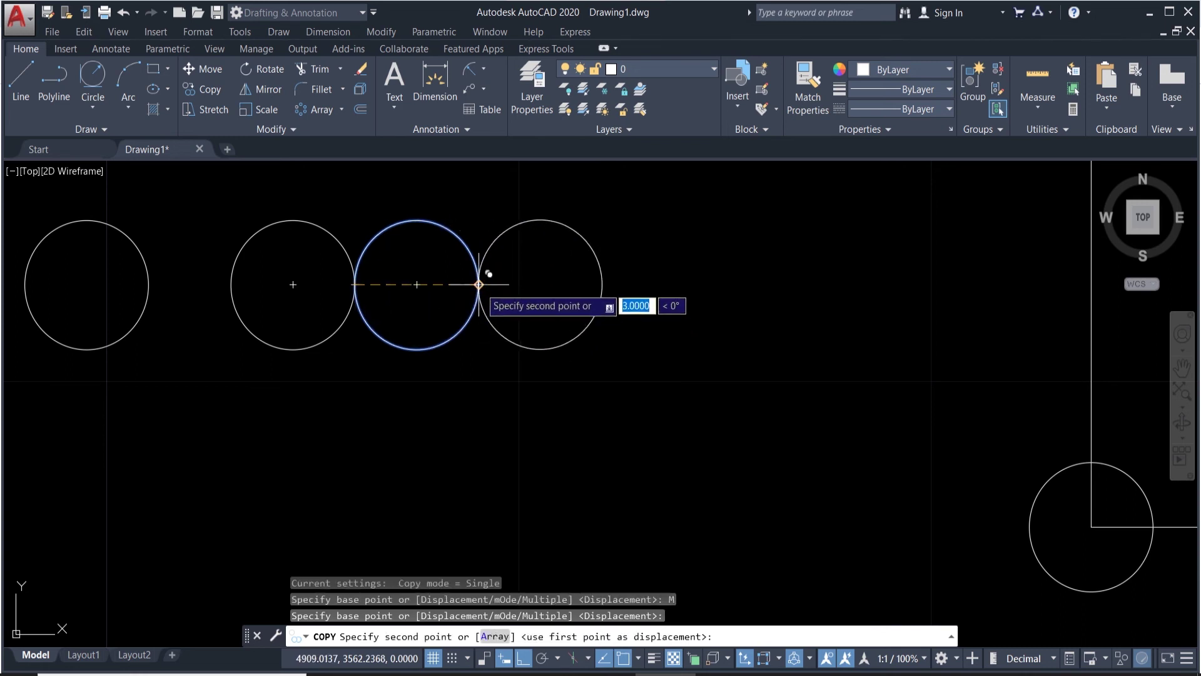
click(478, 284)
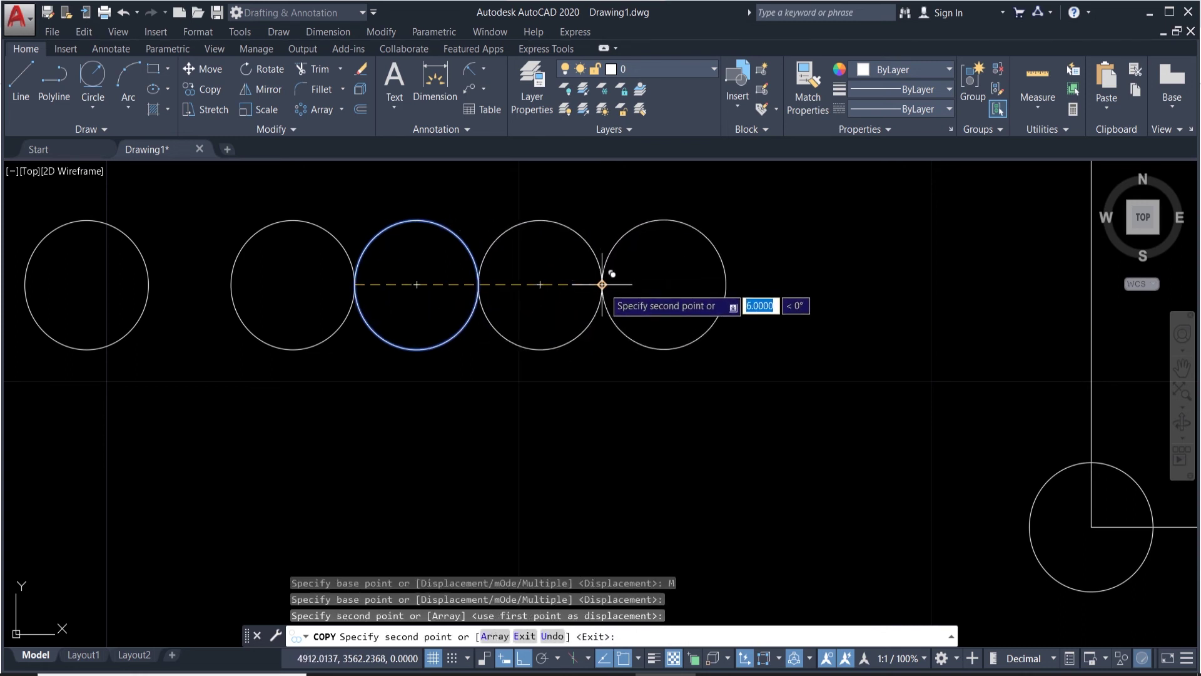
click(602, 285)
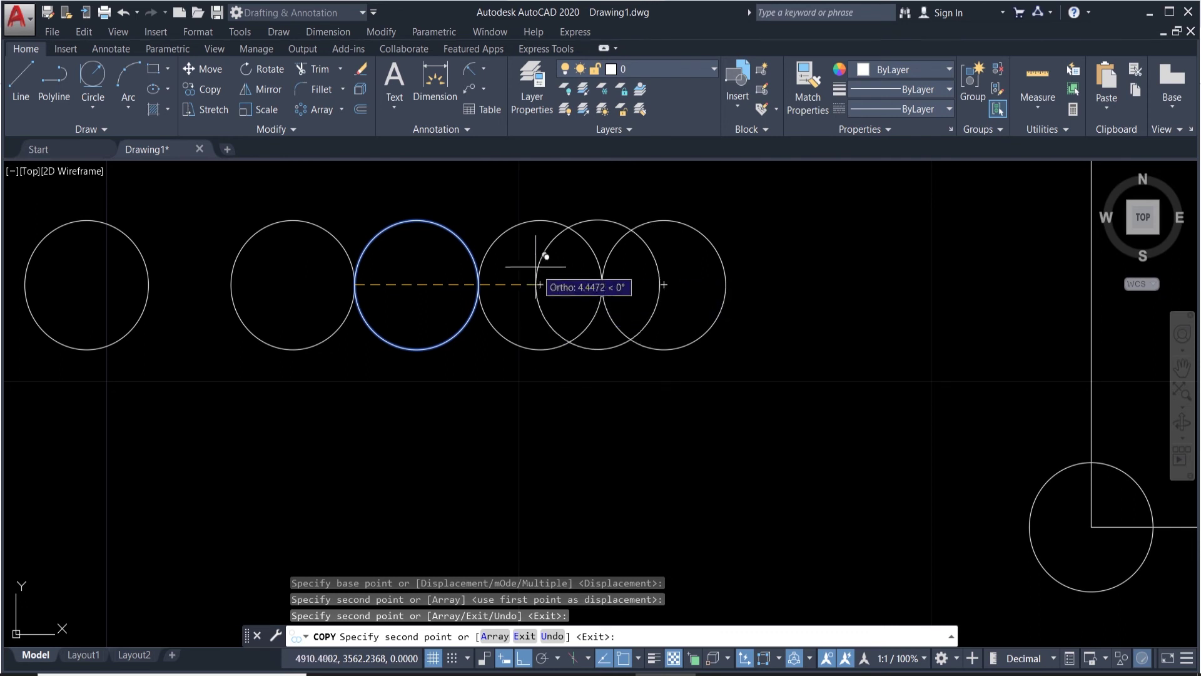
Step: Place two more copies by their left quadrants on the upper and lower quadrants of the row's second-to-last circle, ending the Copy command
click(541, 220)
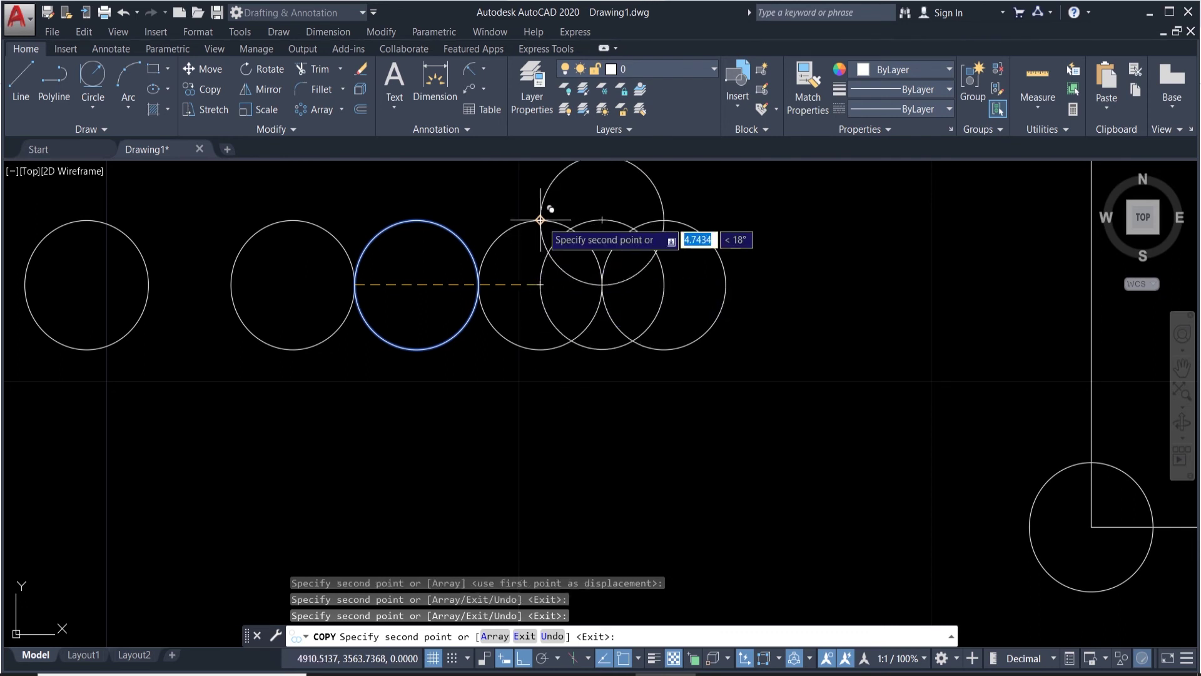
key(F8)
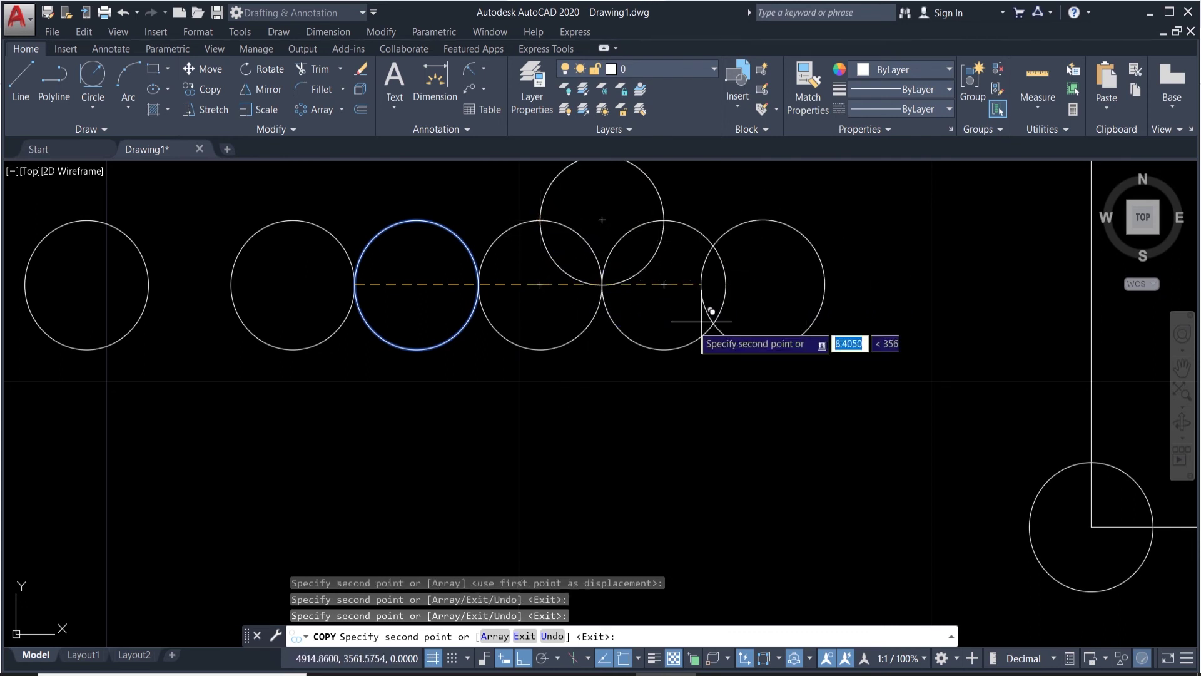
click(540, 349)
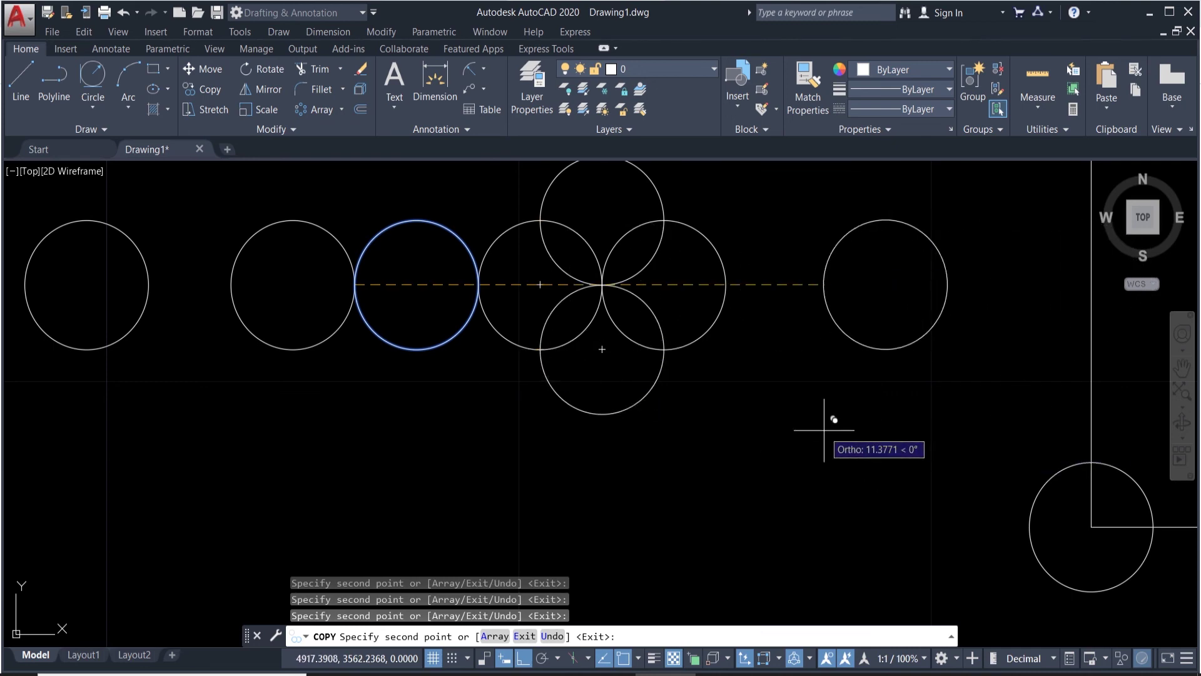
key(Escape)
scroll(688, 379, down, 5)
scroll(694, 351, up, 4)
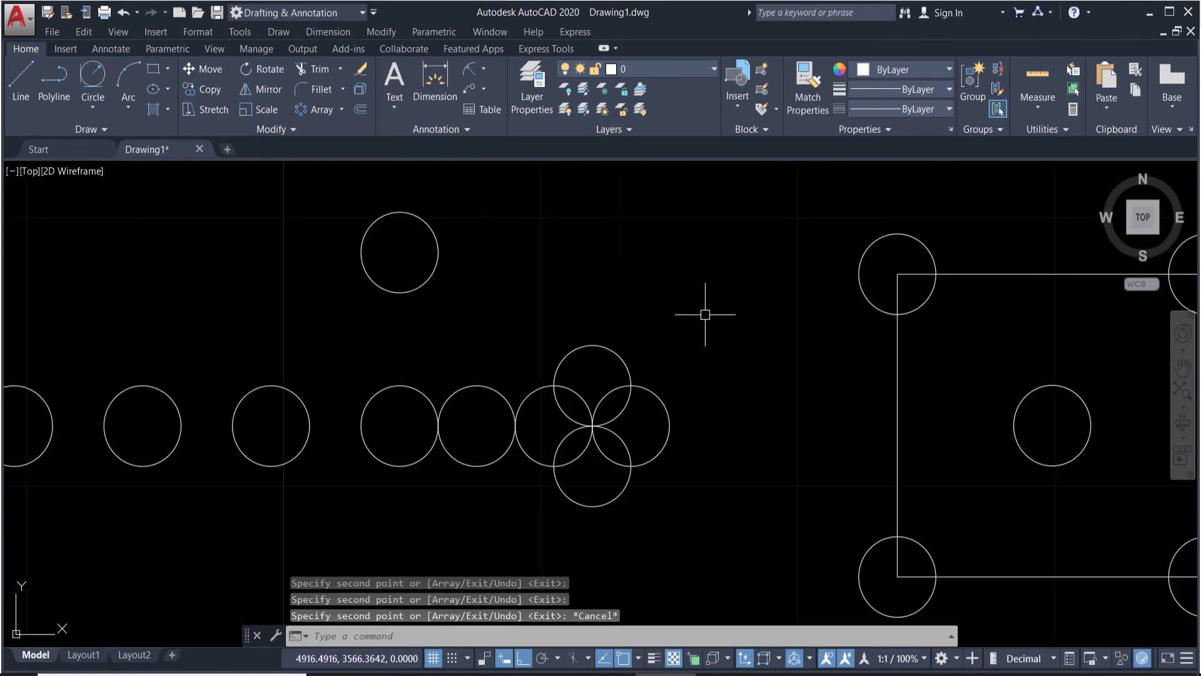
scroll(644, 341, down, 7)
scroll(1007, 358, up, 1)
scroll(1008, 357, up, 2)
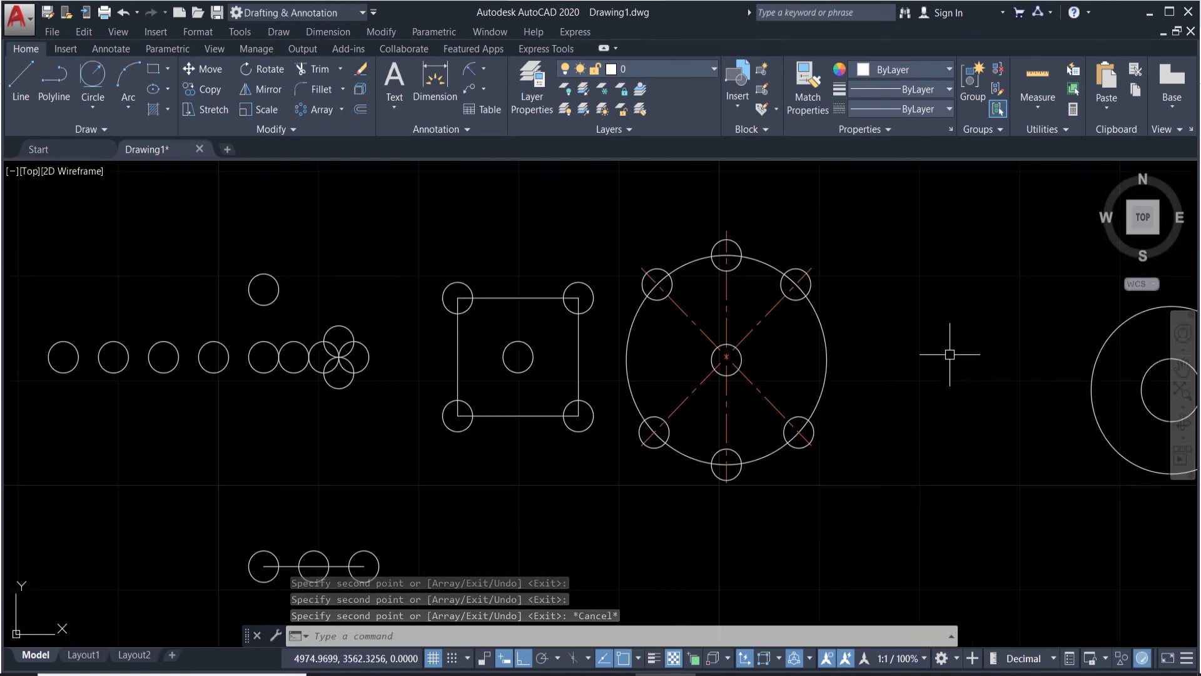
click(263, 69)
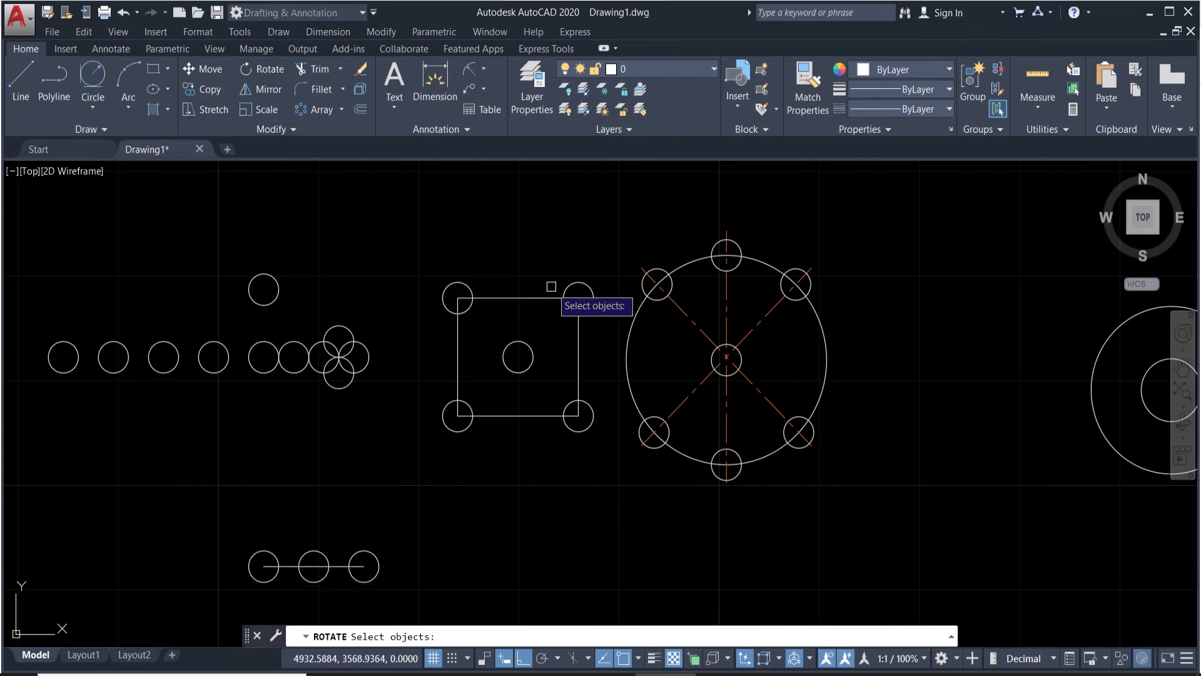
key(Escape)
click(574, 295)
key(Escape)
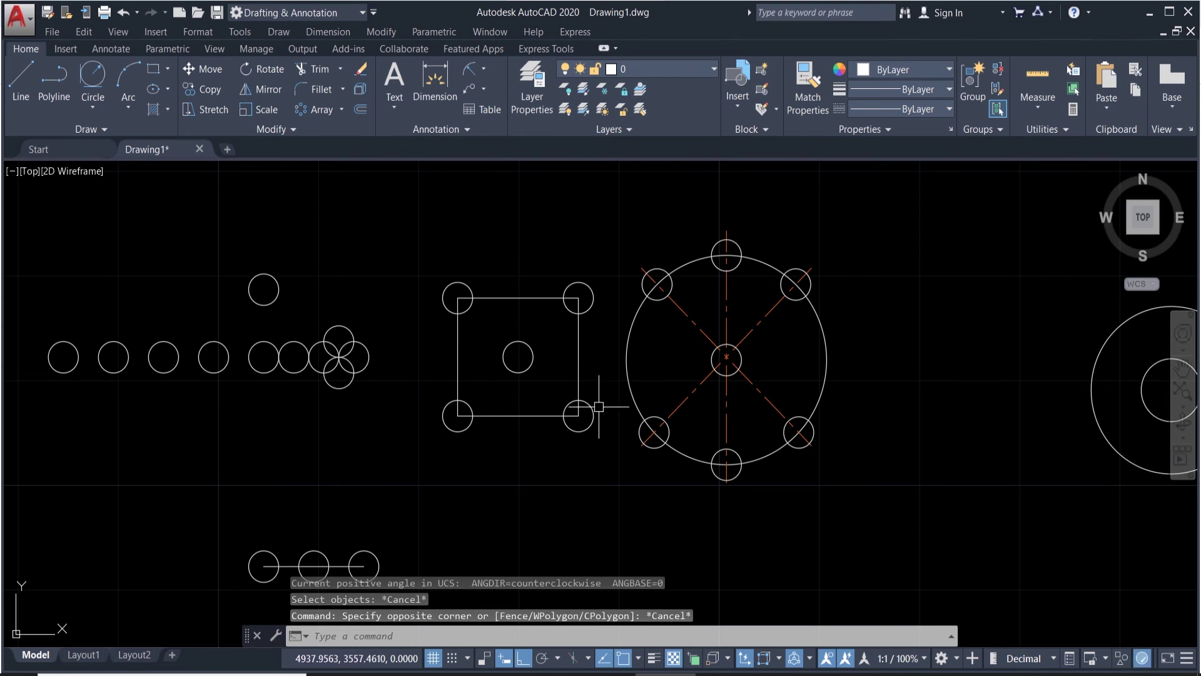
Step: Erase the square's two right corner circles and its lower-left corner circle, keeping the upper-left and centre circles
click(588, 410)
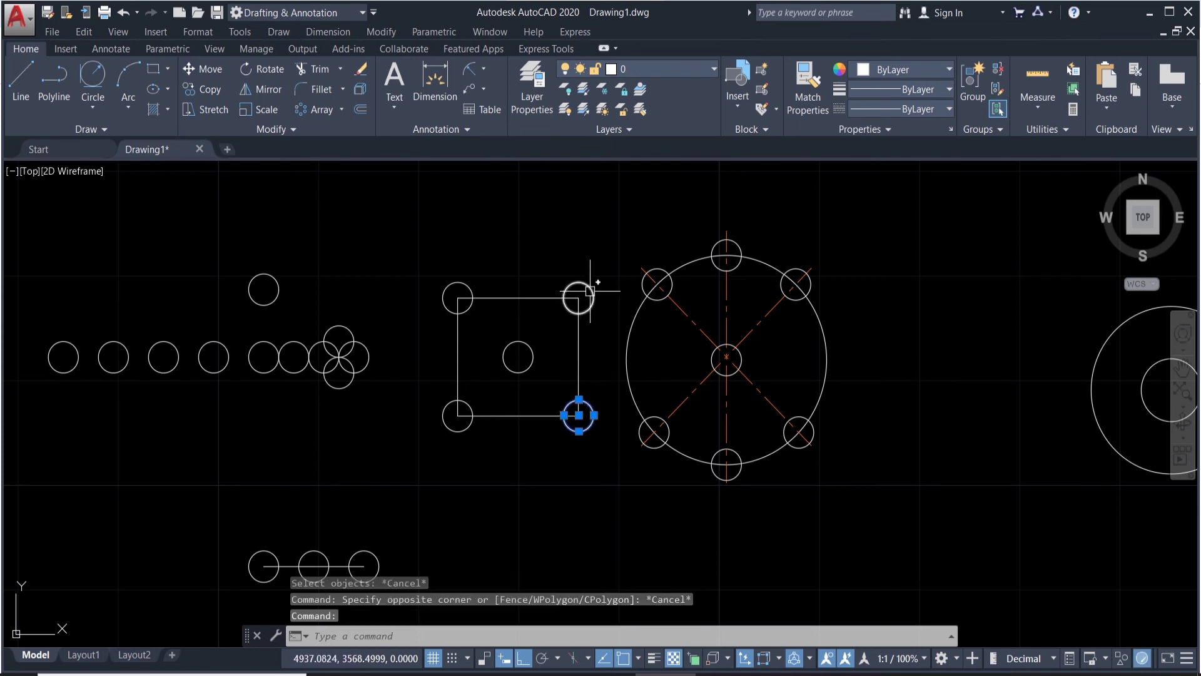
click(590, 289)
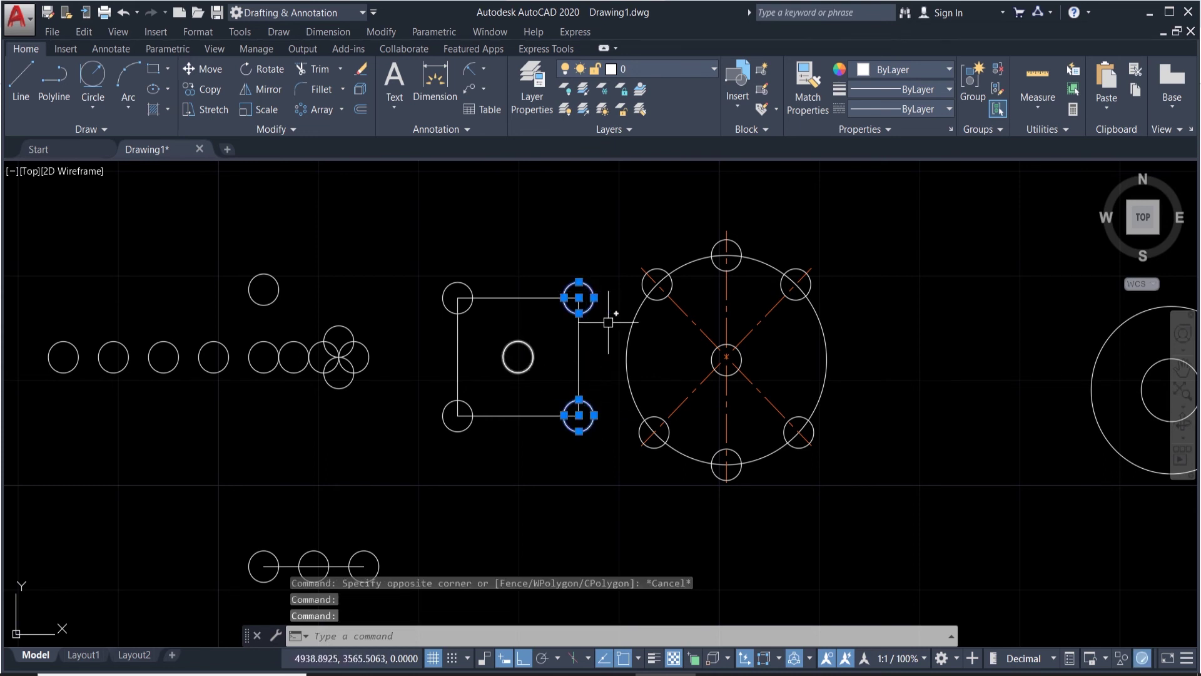
key(Delete)
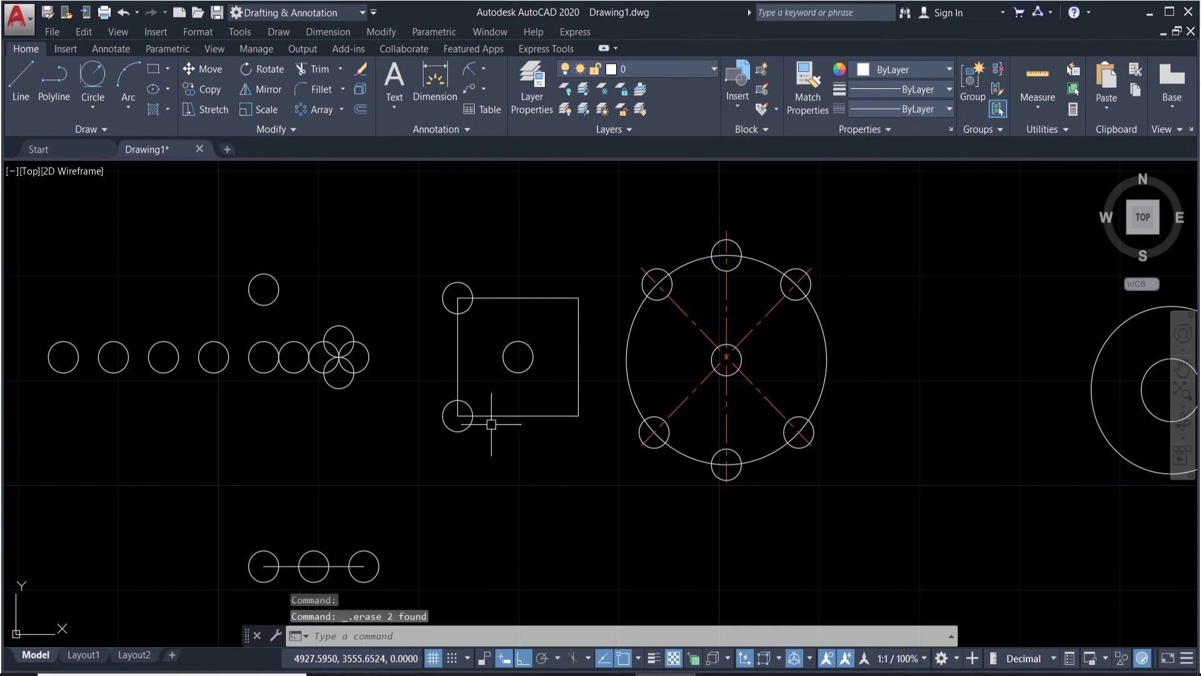
click(472, 423)
key(Delete)
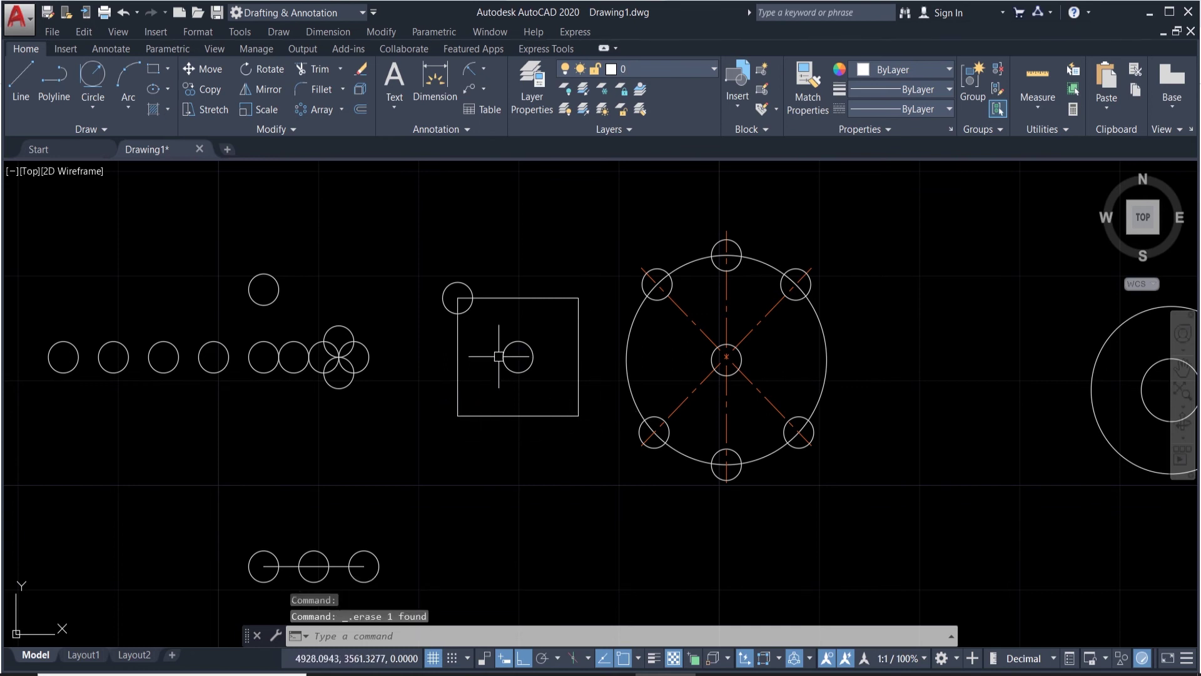
Step: Rotate the square's upper-left corner circle about the square's geometric centre with Ortho off, picking the upper-left corner to set the angle
click(463, 286)
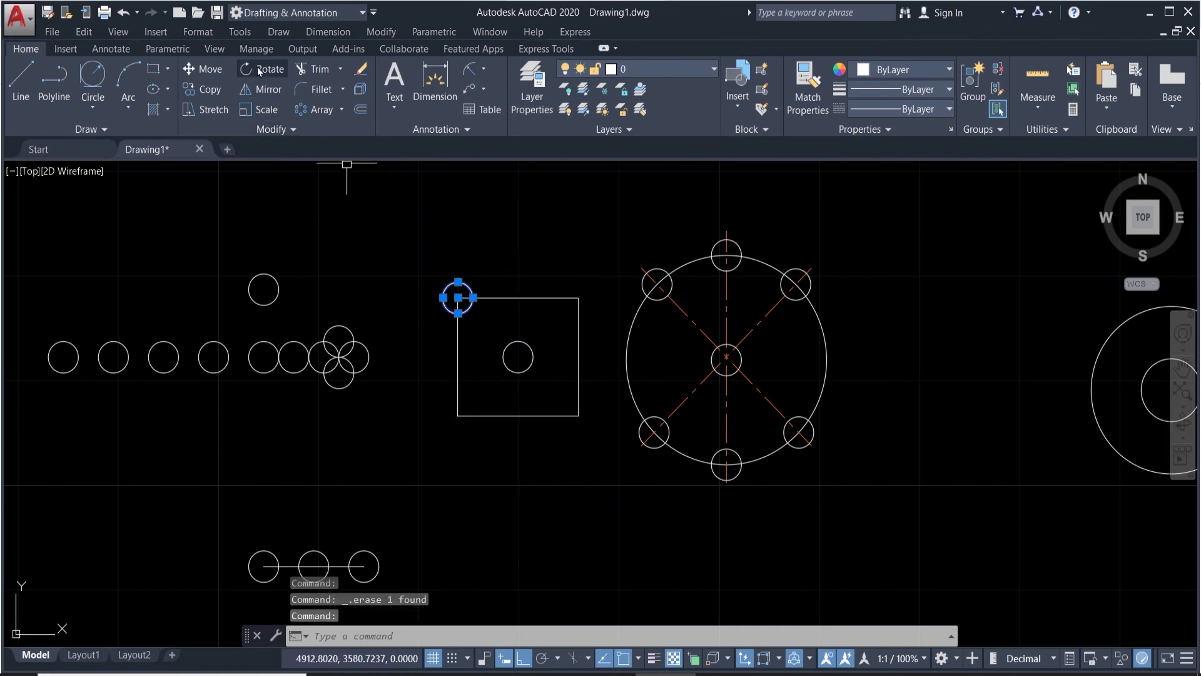
click(282, 77)
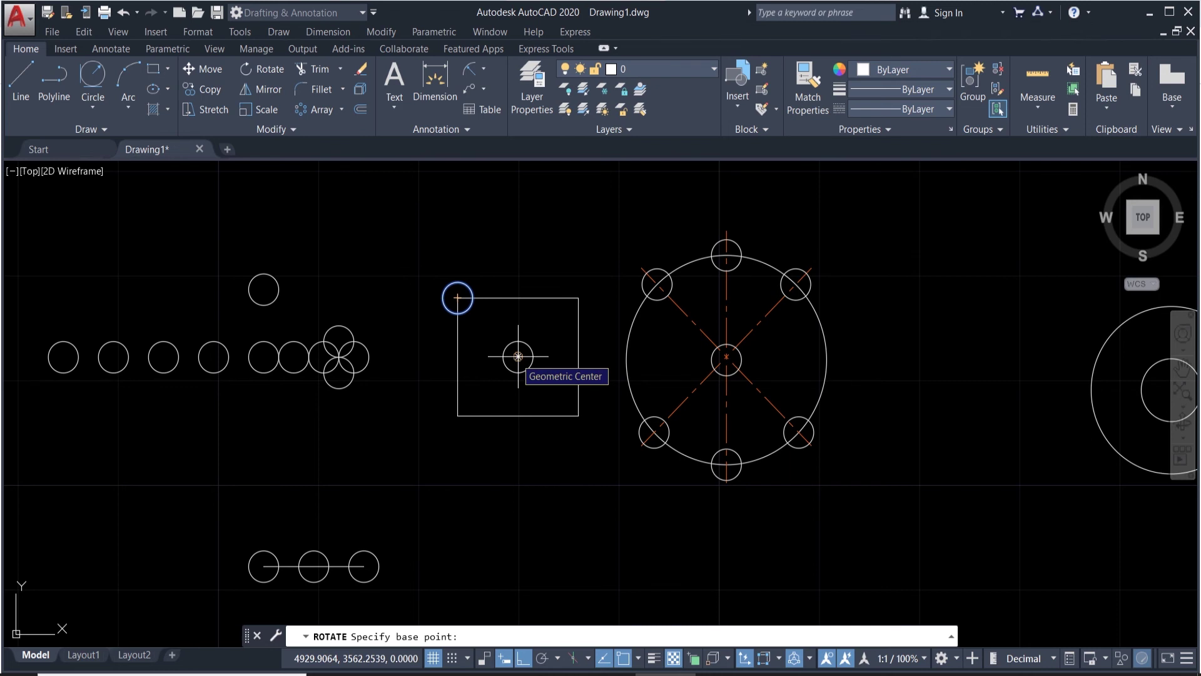
click(518, 357)
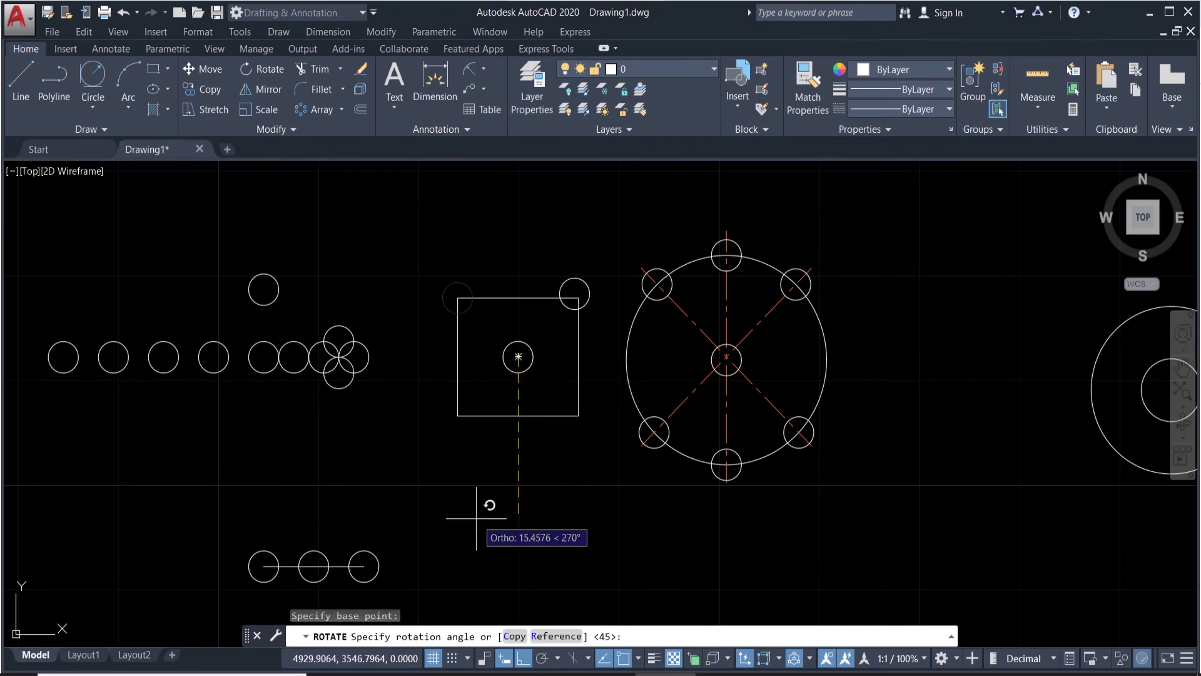
click(526, 661)
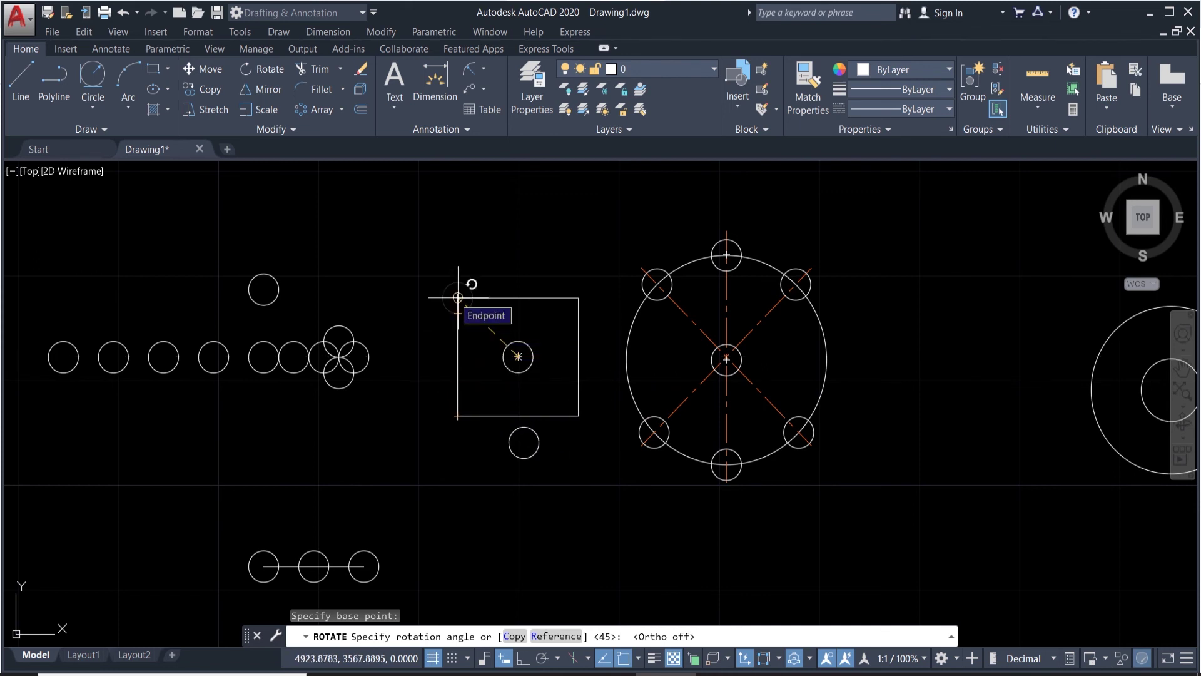
click(458, 298)
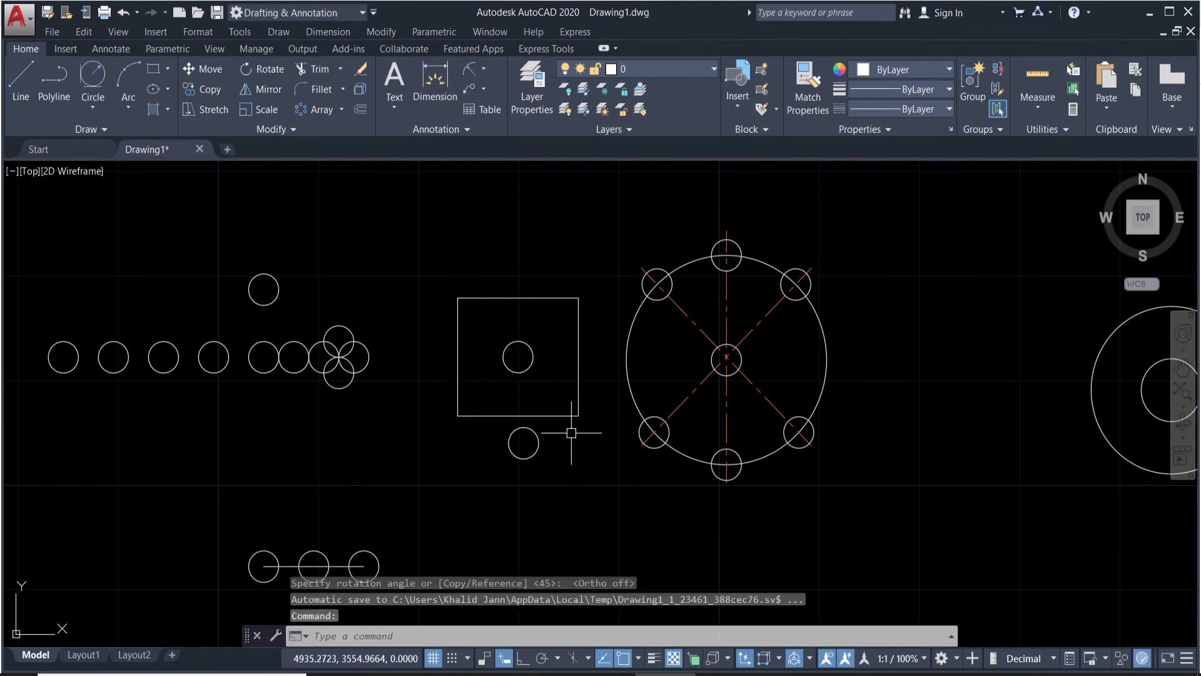
key(Escape)
click(537, 443)
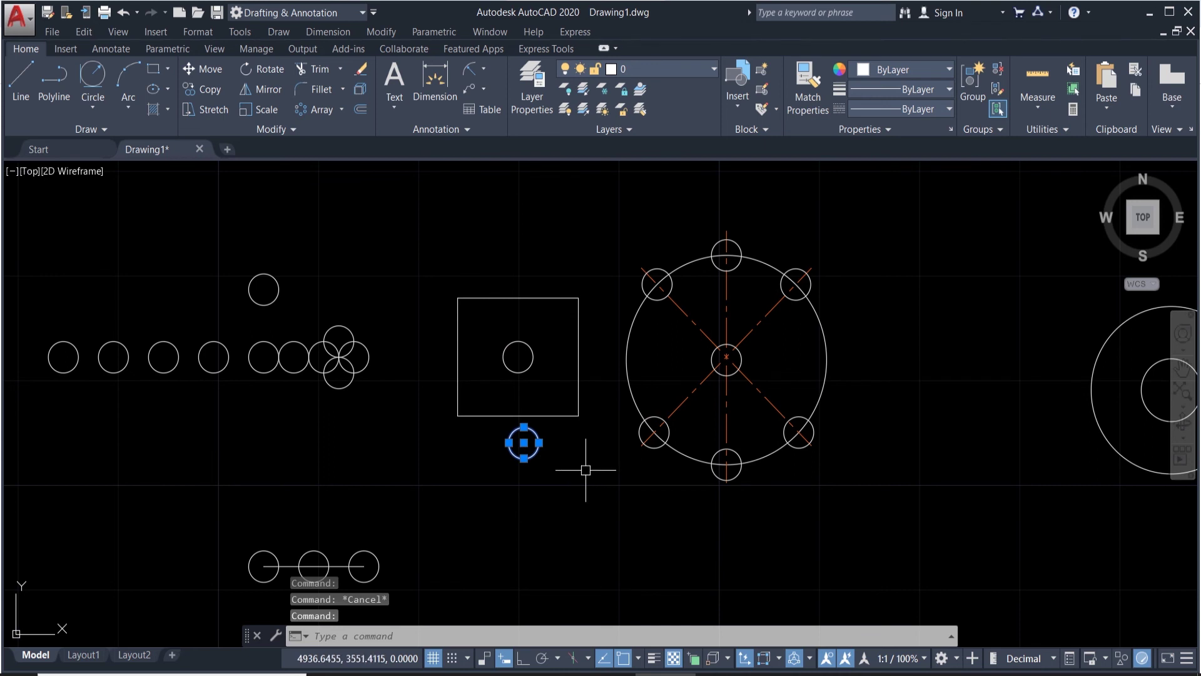
click(529, 366)
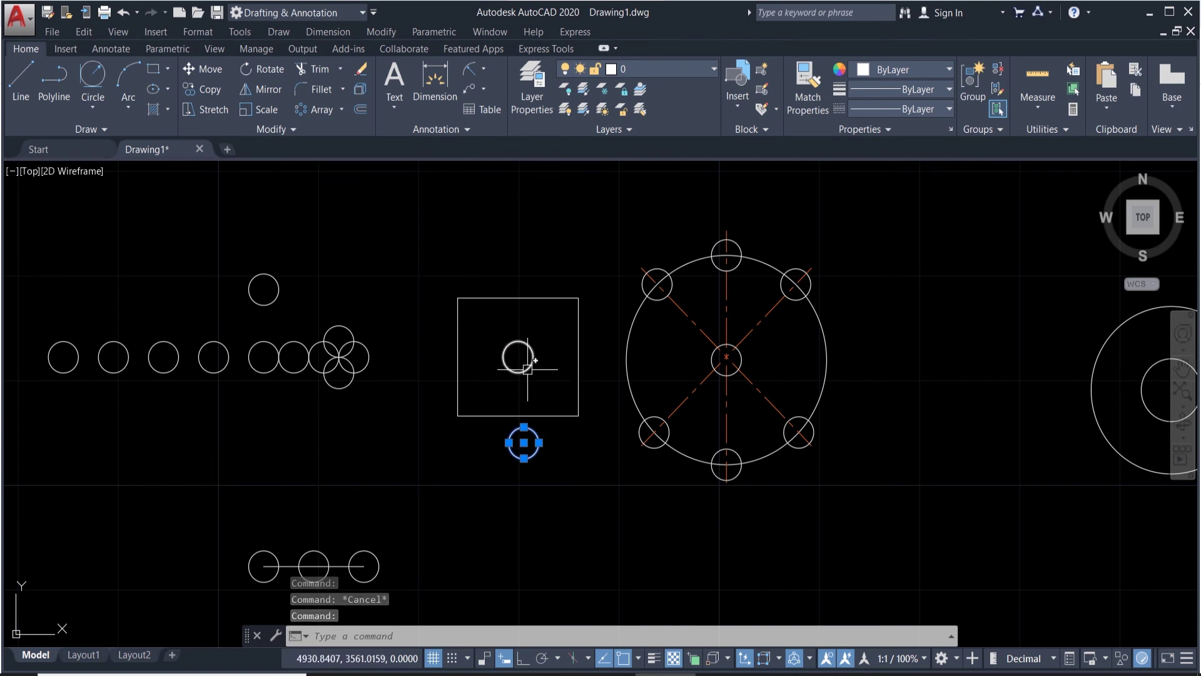
key(Escape)
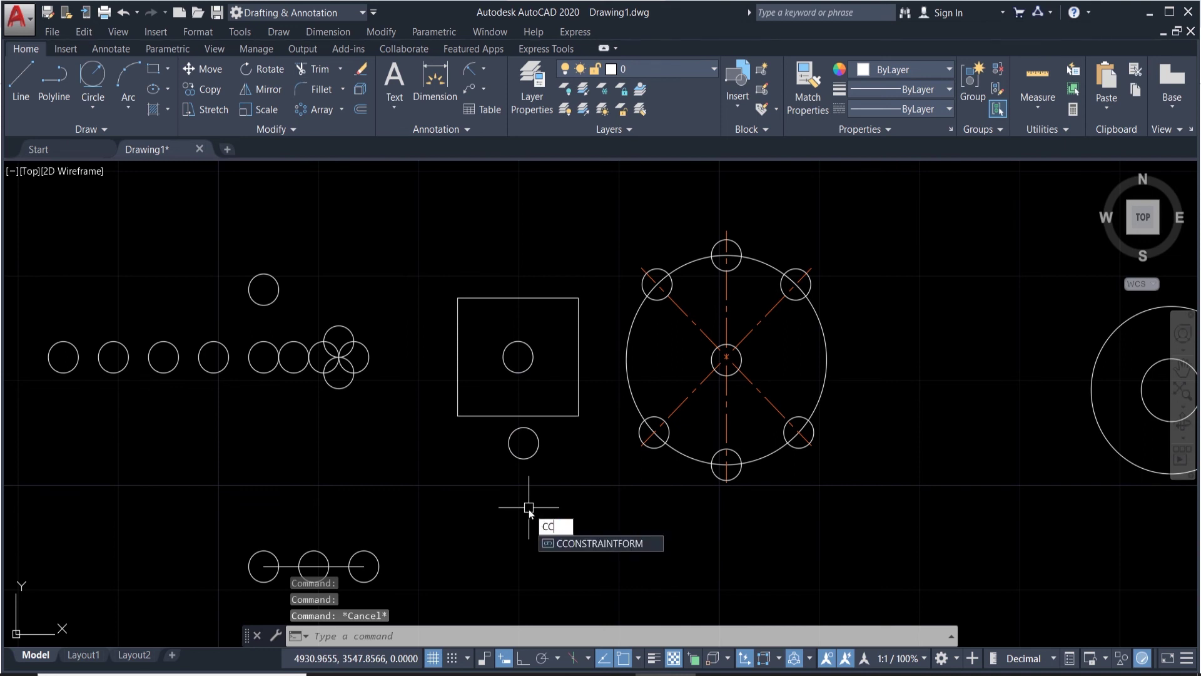
key(BackSpace)
key(BackSpace)
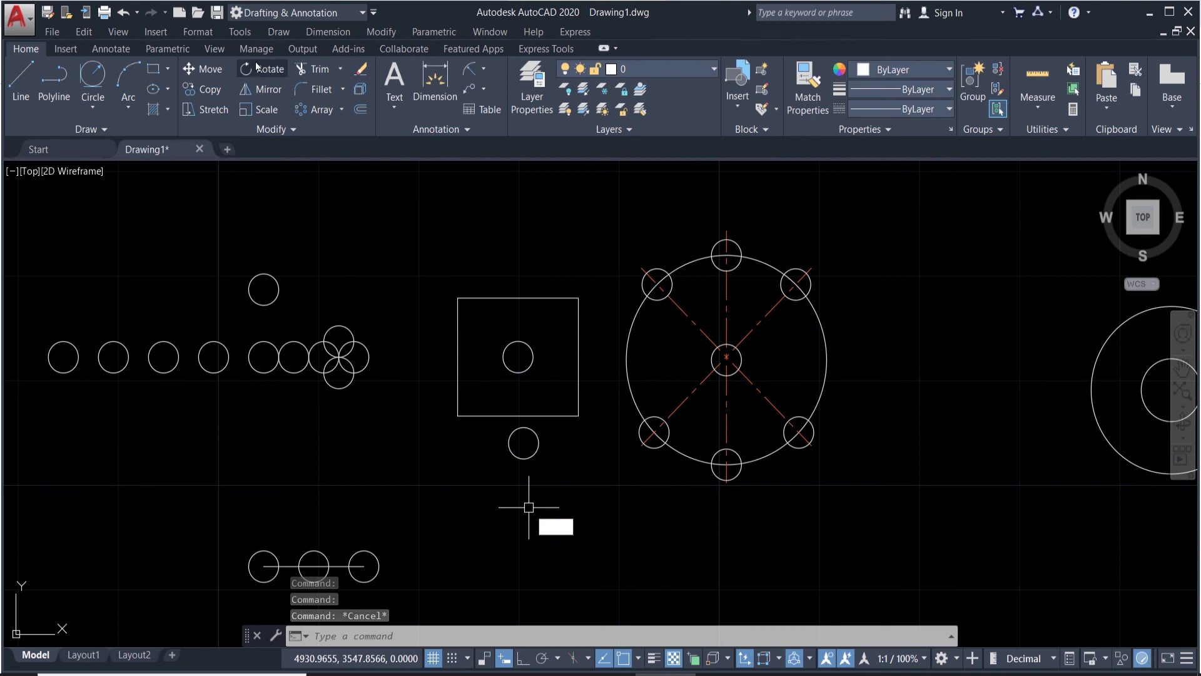
click(528, 367)
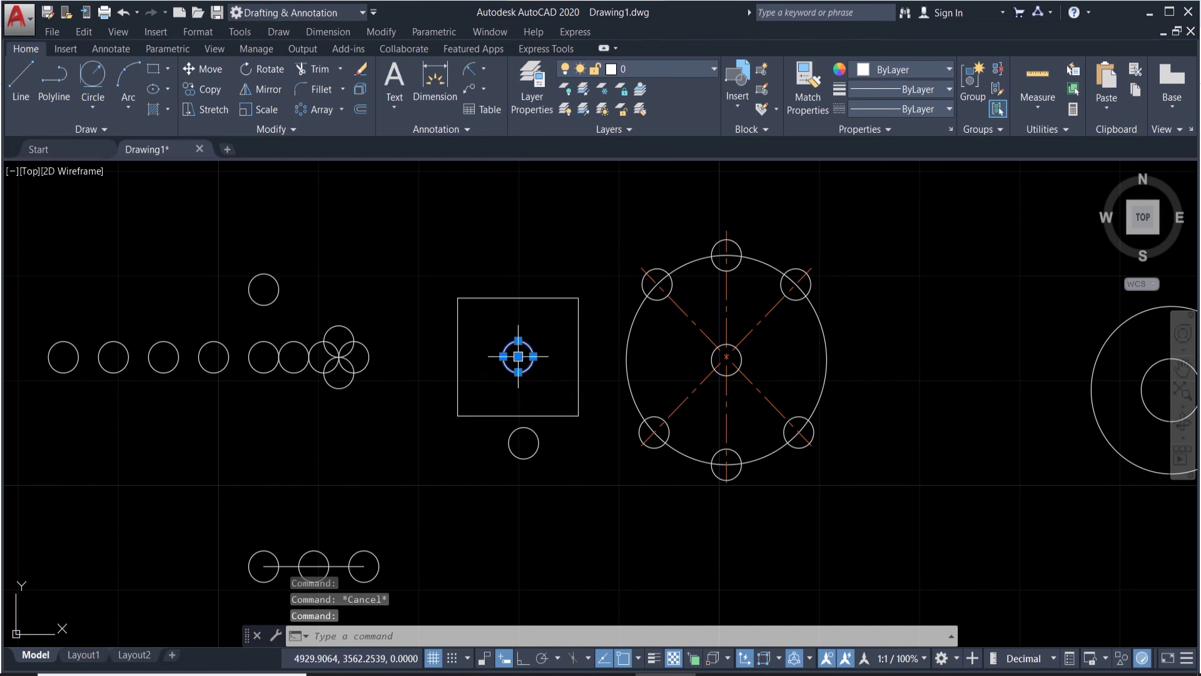
click(269, 70)
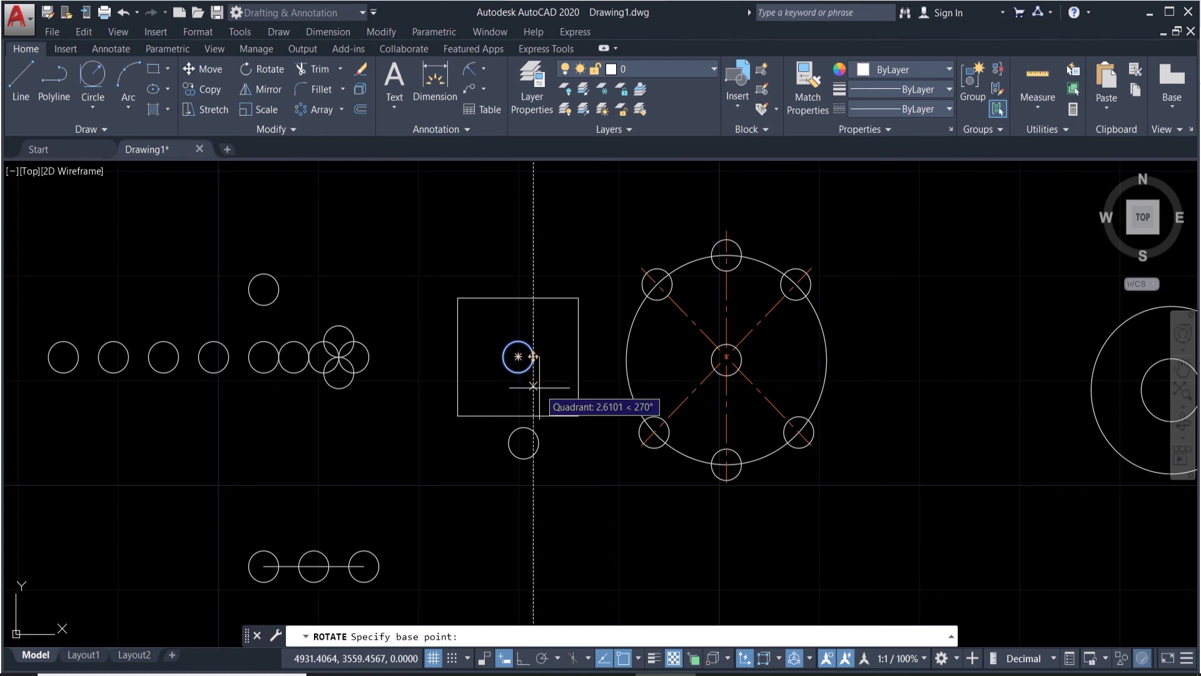
click(579, 415)
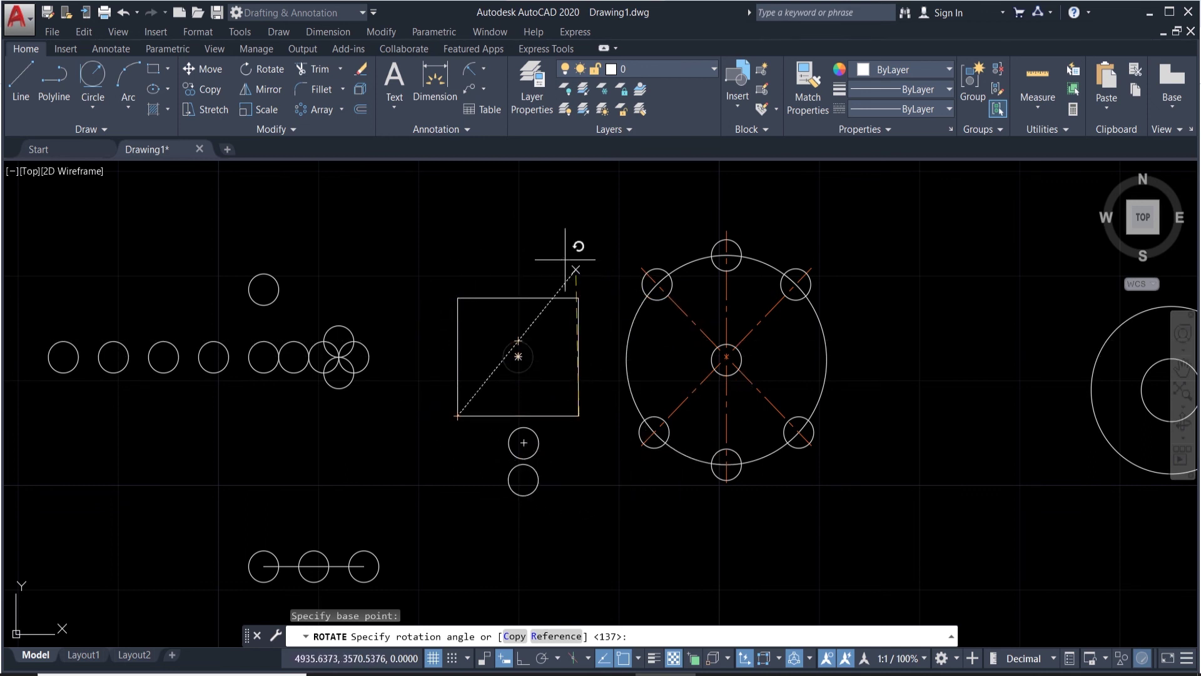
key(Escape)
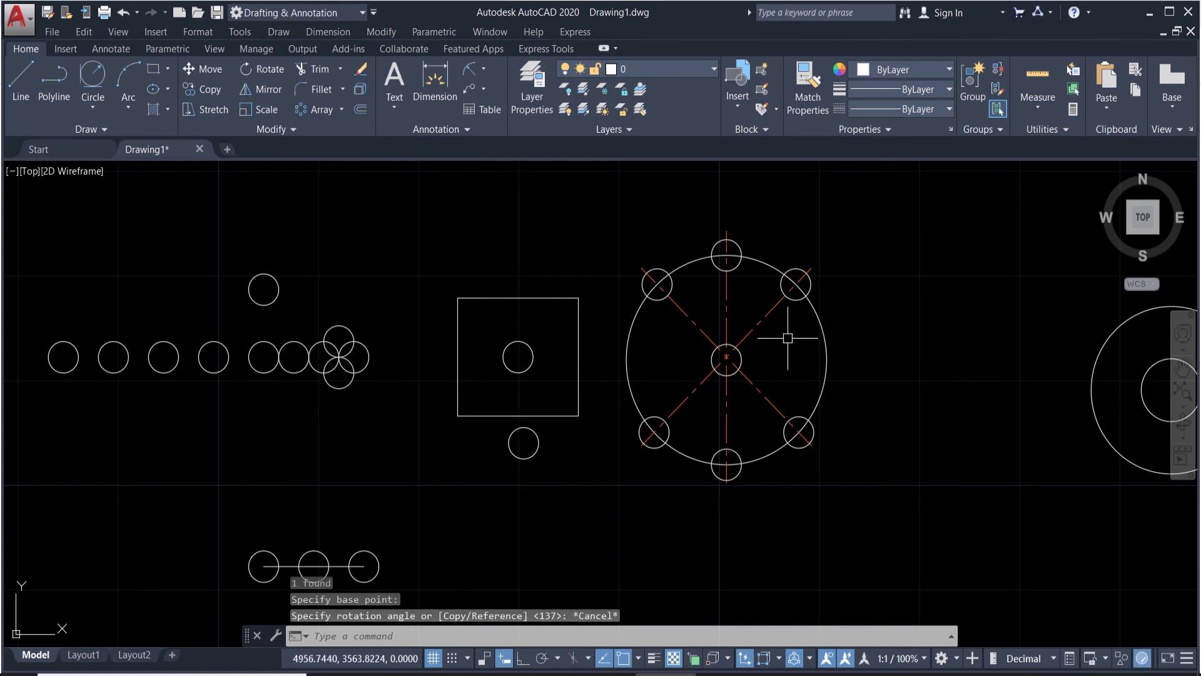
key(Escape)
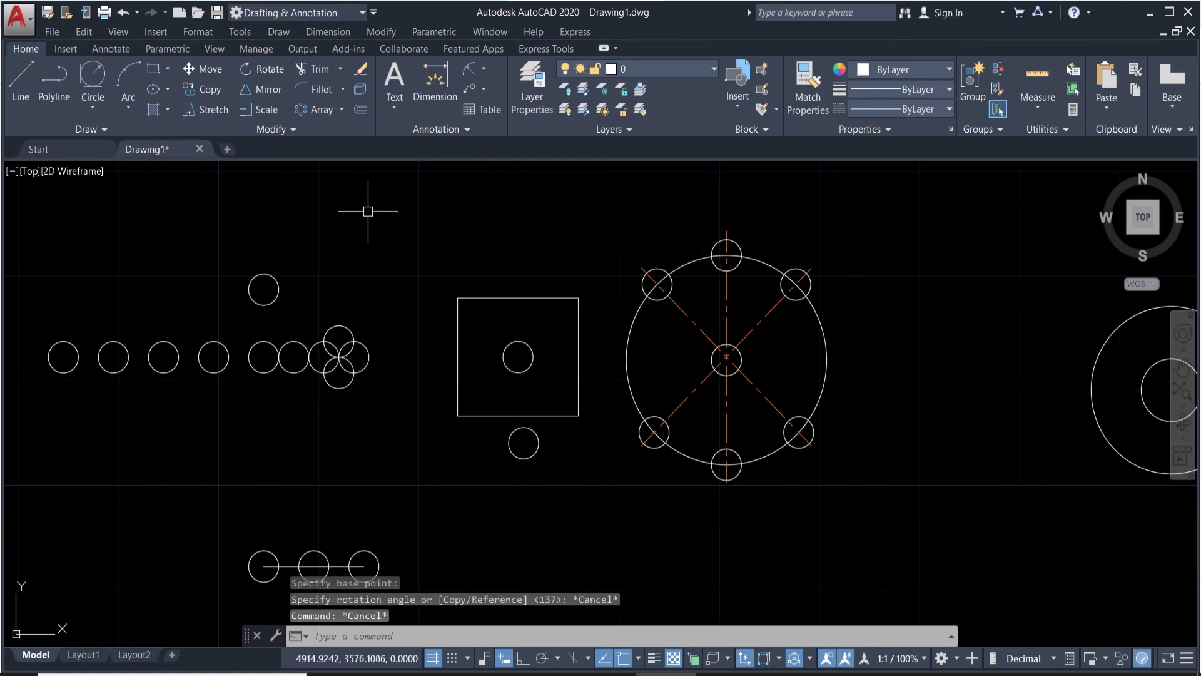
Step: Mirror the cluster of four overlapping circles across a vertical line through its right quadrant, erasing the source objects
click(258, 91)
scroll(347, 216, down, 2)
scroll(428, 263, up, 2)
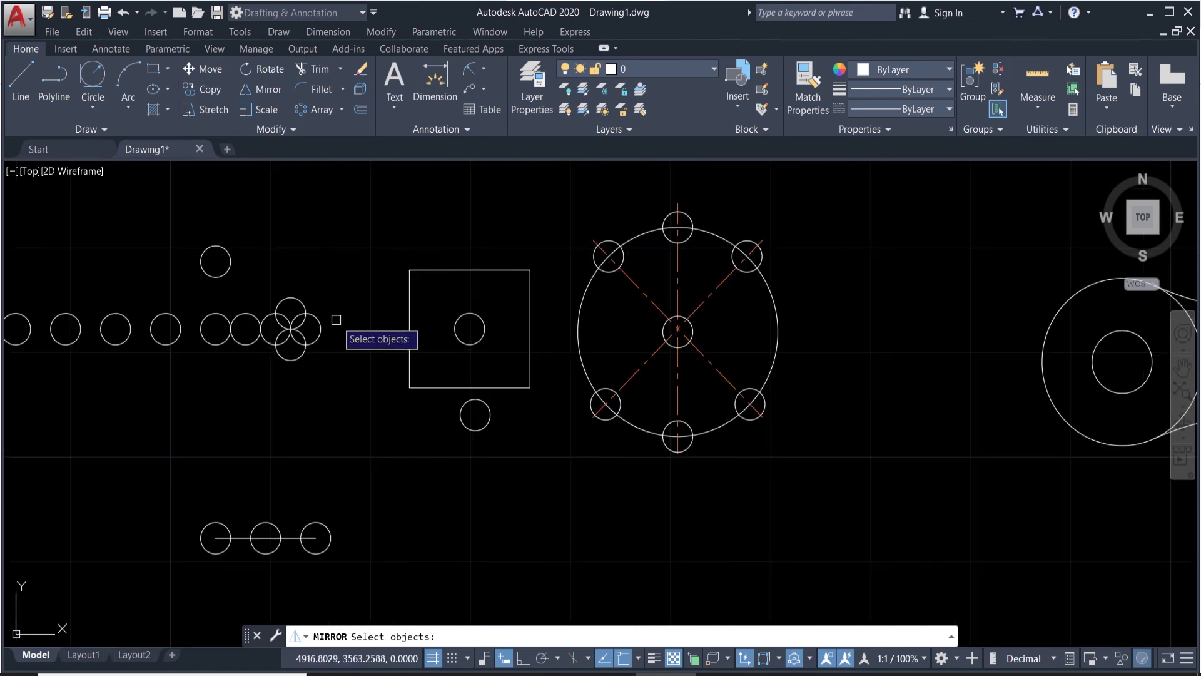
click(345, 399)
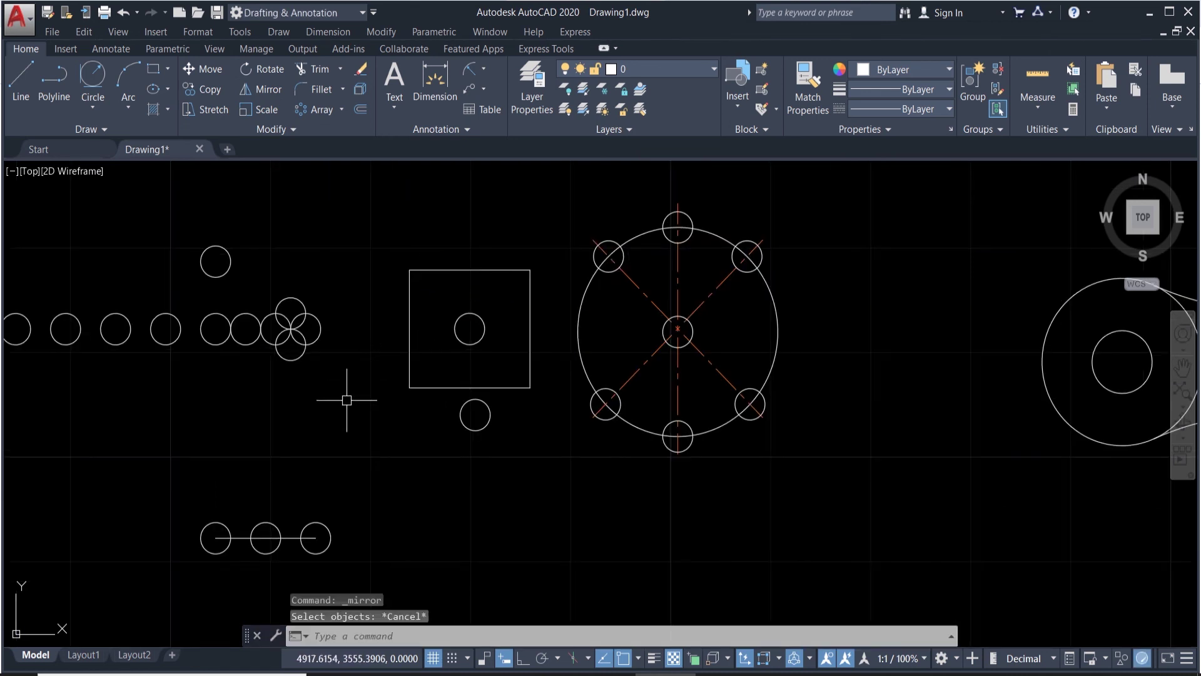
click(268, 279)
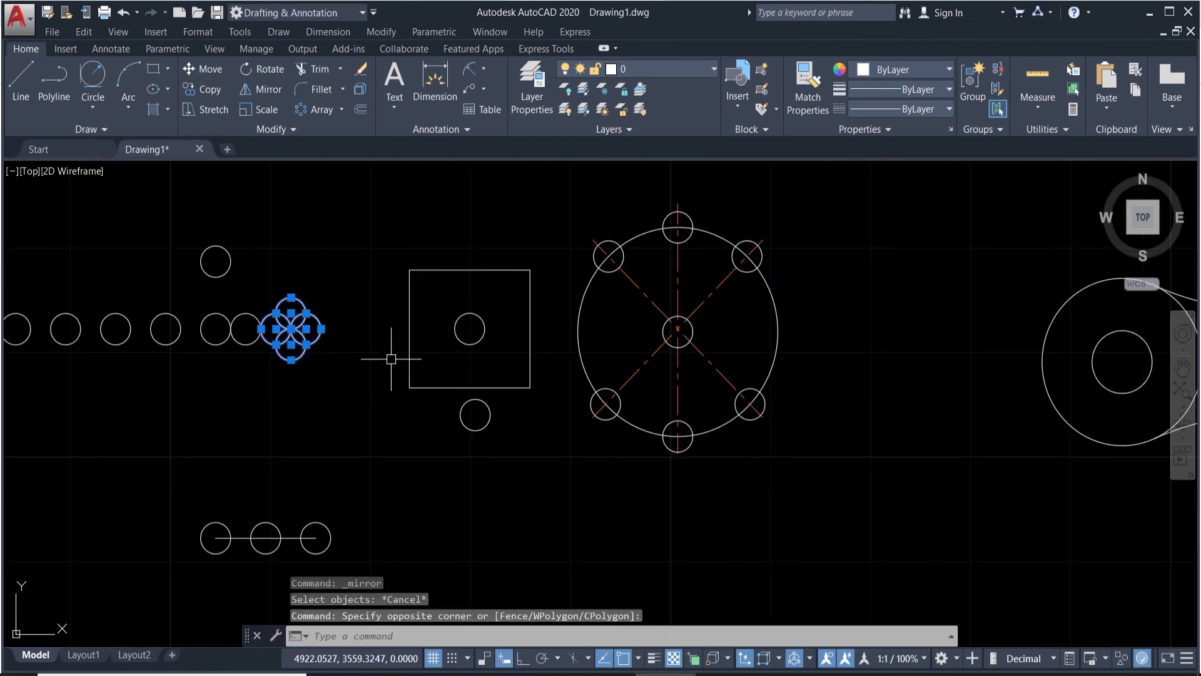
text(mi)
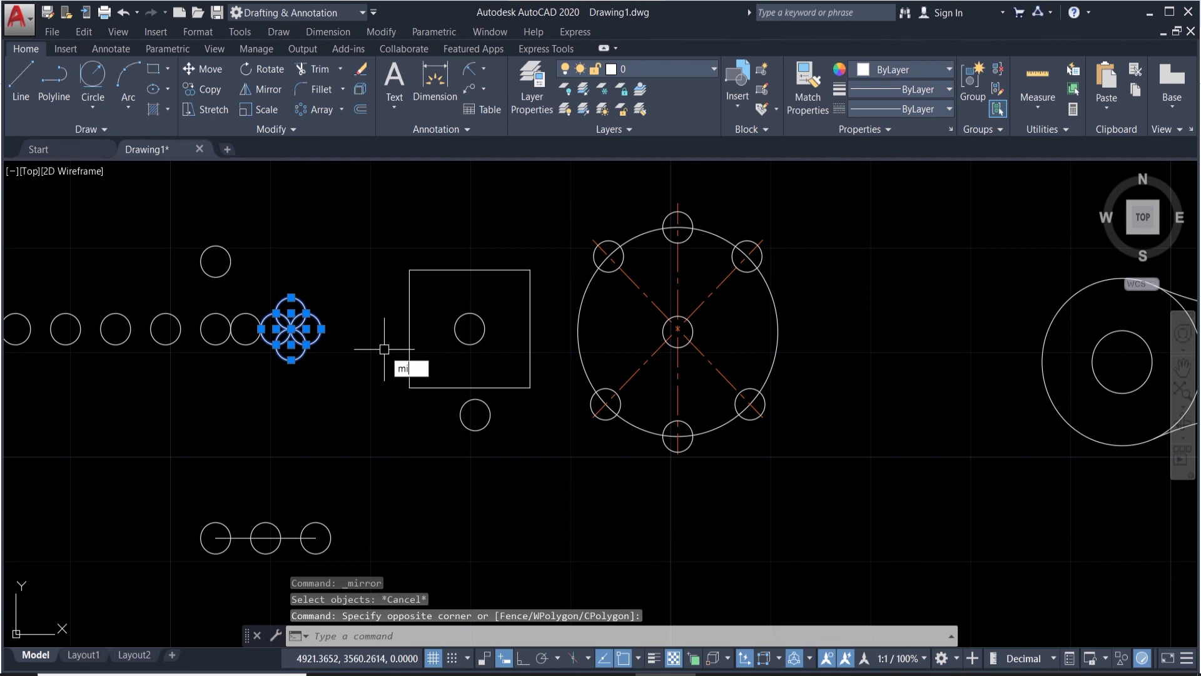
key(Return)
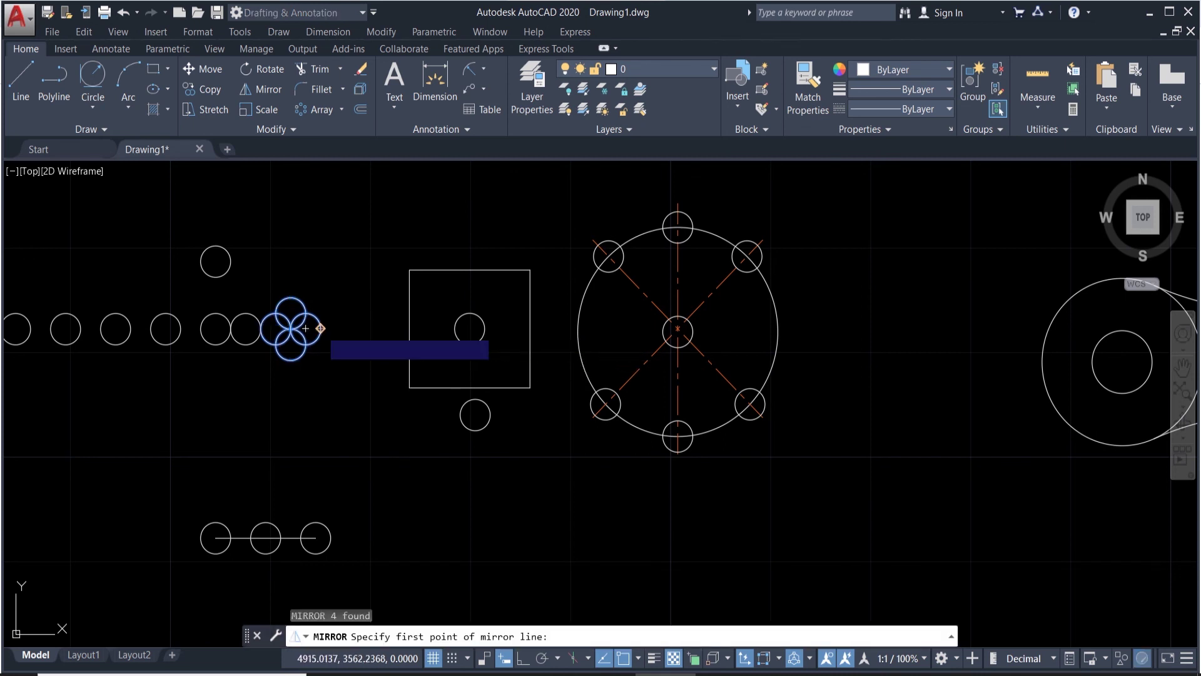
click(321, 328)
click(321, 468)
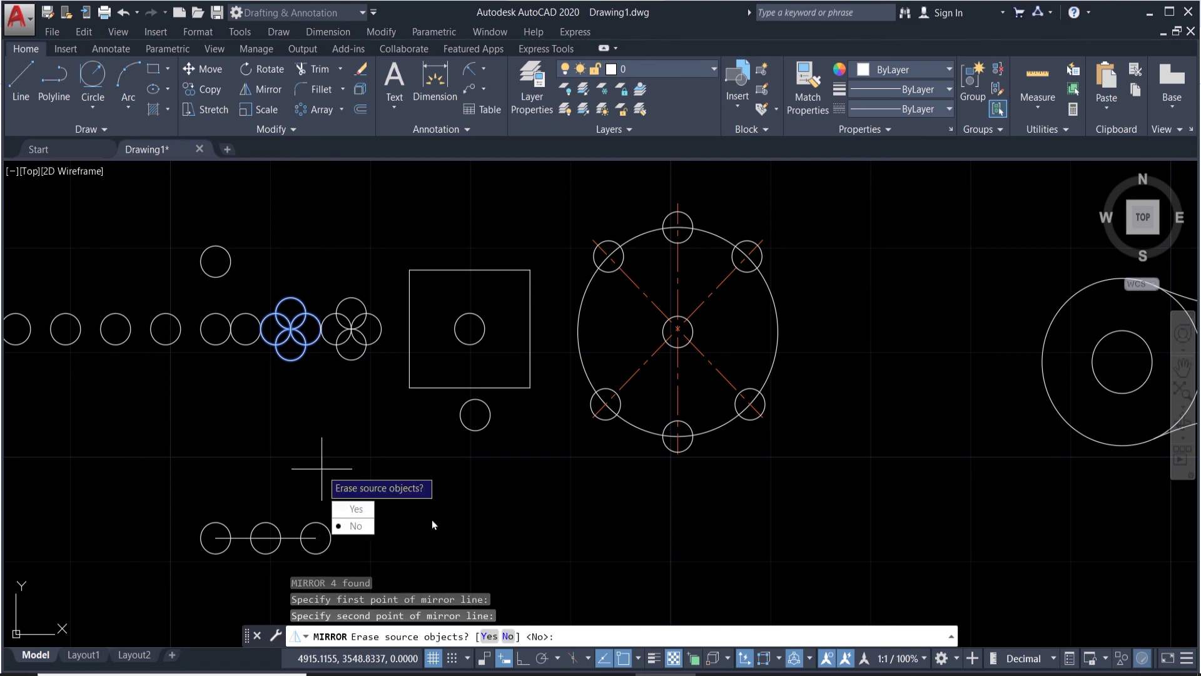
click(361, 510)
Step: Mirror the four-circle cluster upward across a horizontal line through its top quadrant with Ortho on, keeping the source objects
click(389, 379)
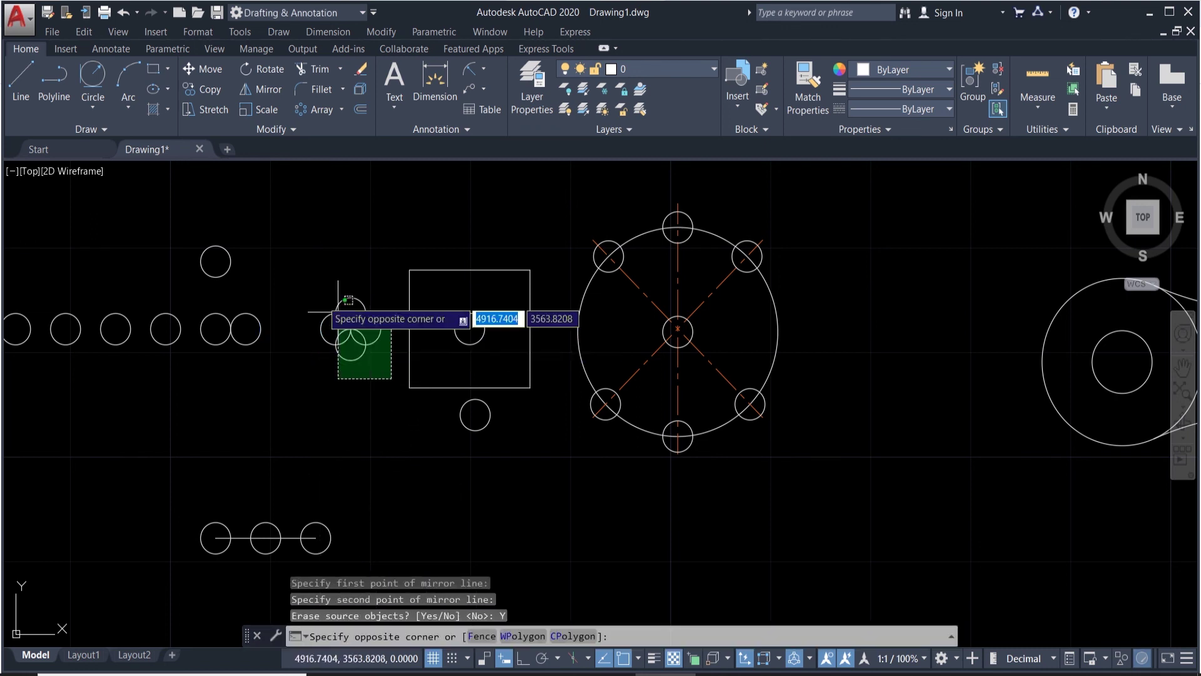
click(295, 279)
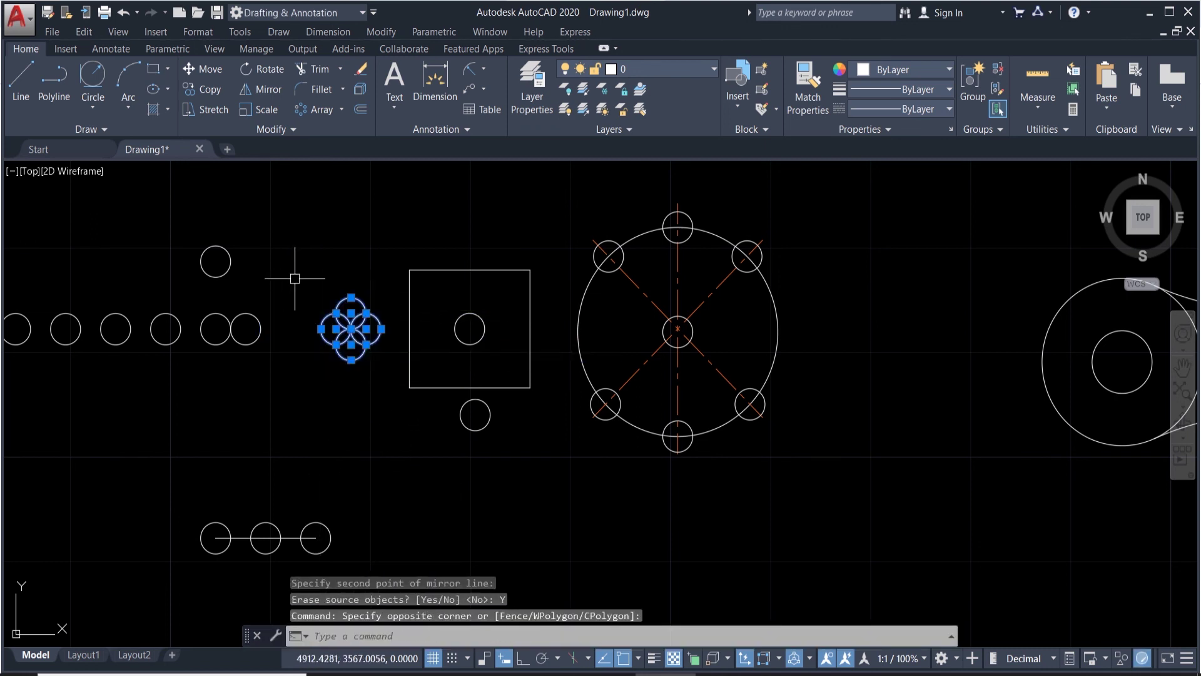
click(523, 658)
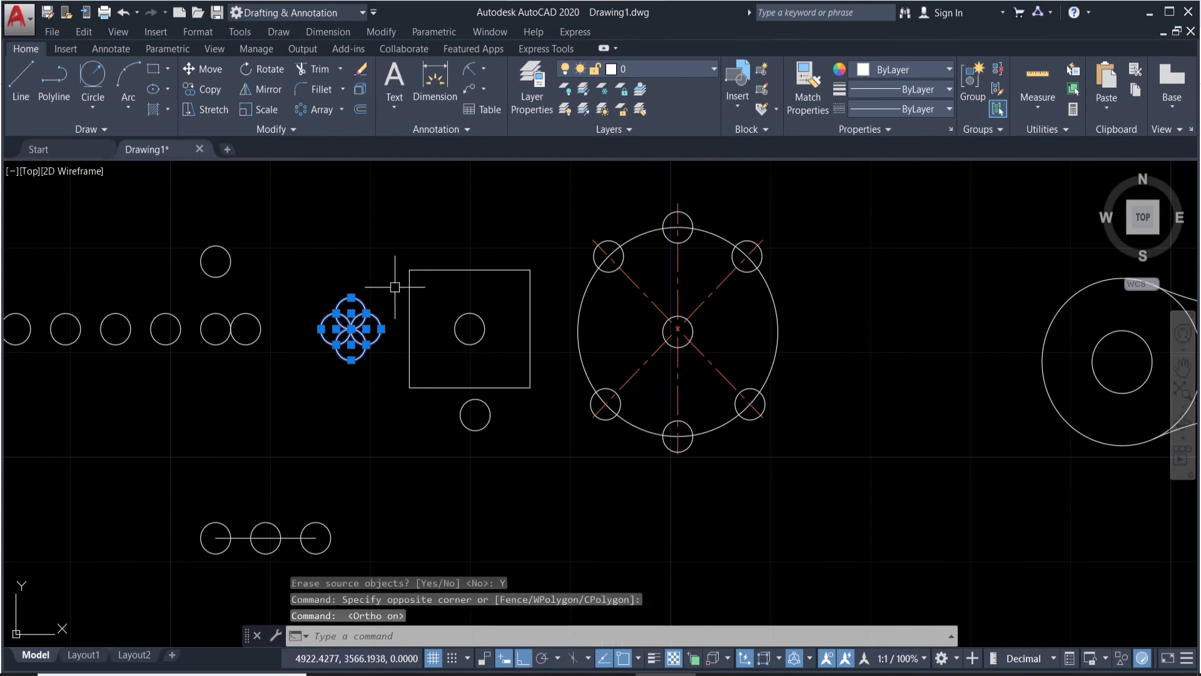
text(mi)
key(Return)
click(350, 312)
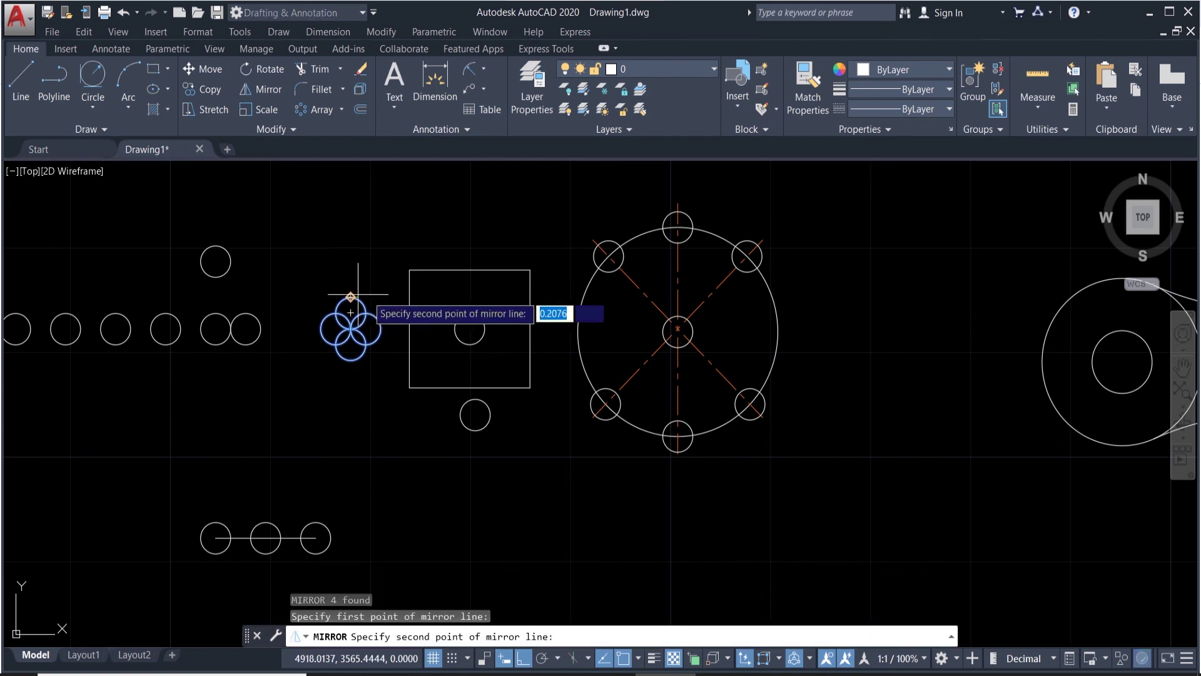
click(502, 299)
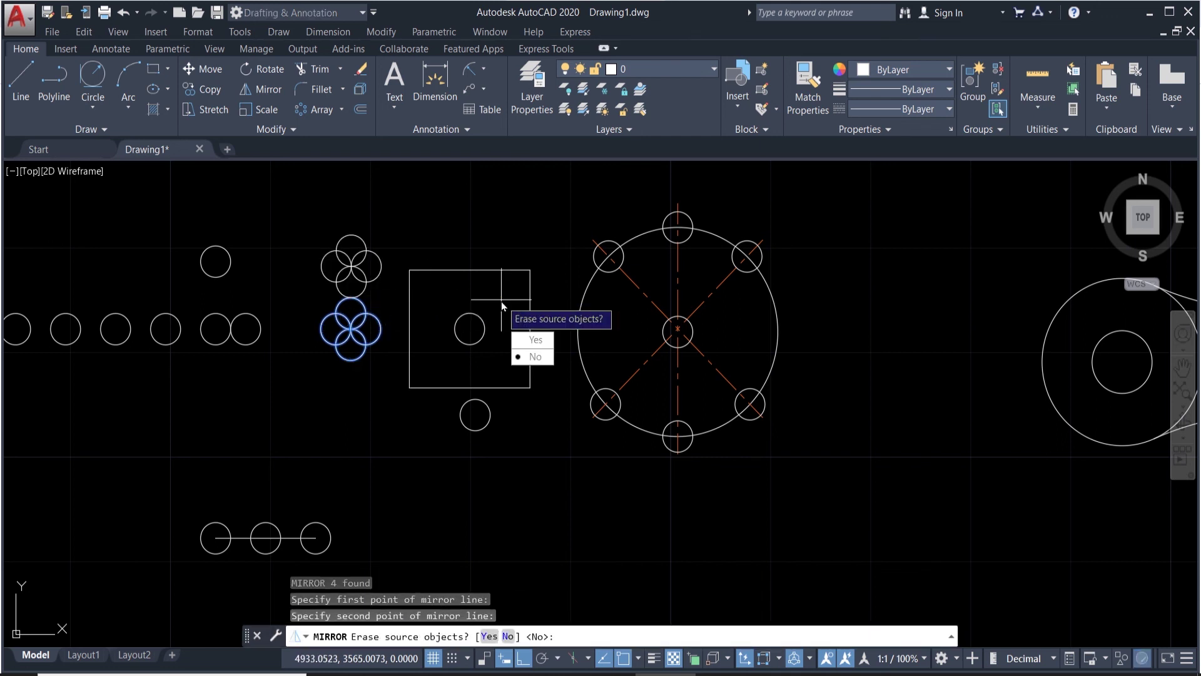
click(535, 357)
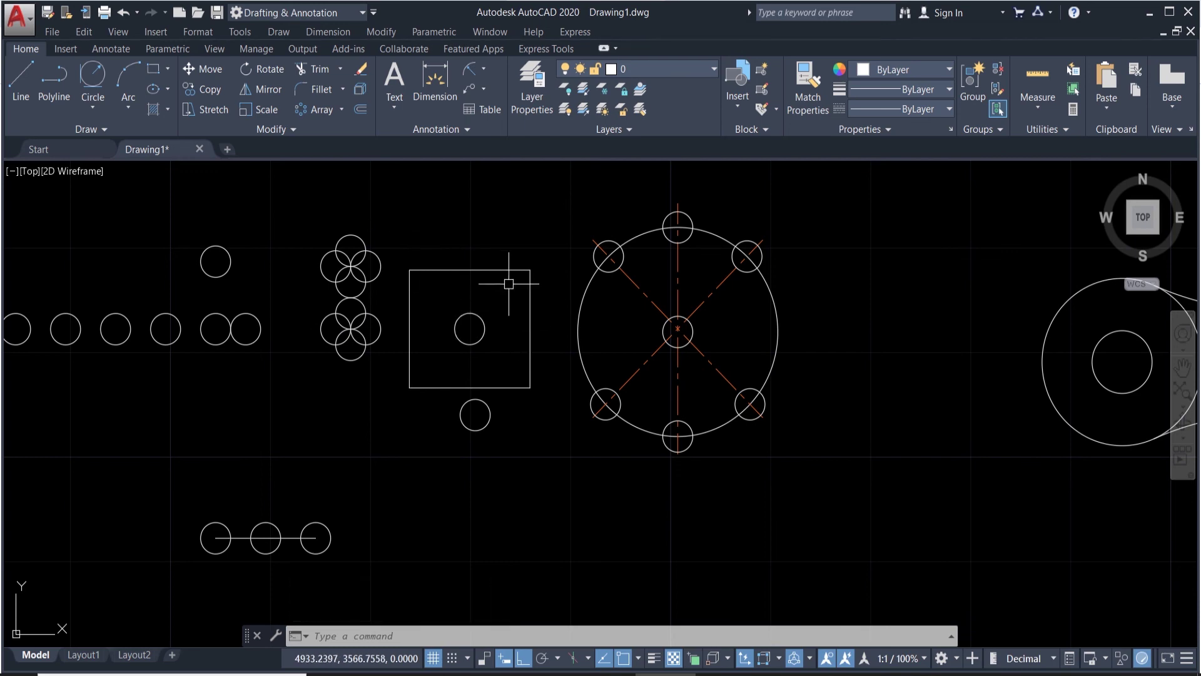
scroll(601, 297, down, 4)
scroll(610, 282, down, 6)
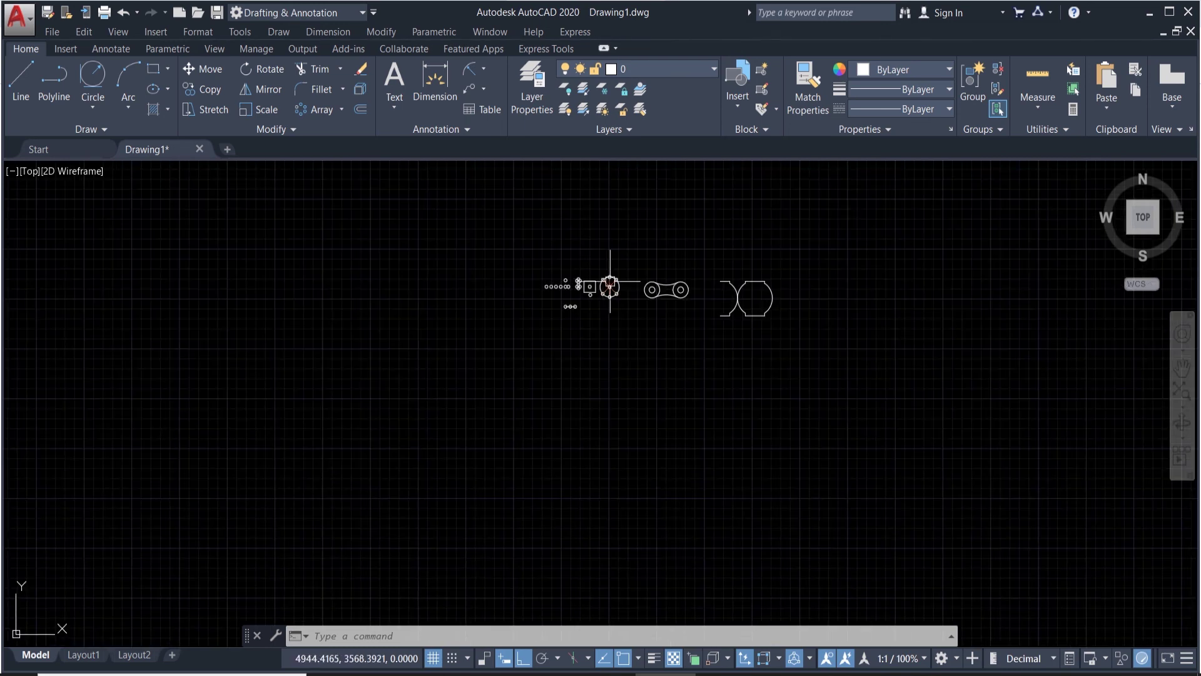
scroll(778, 260, up, 4)
scroll(397, 260, up, 2)
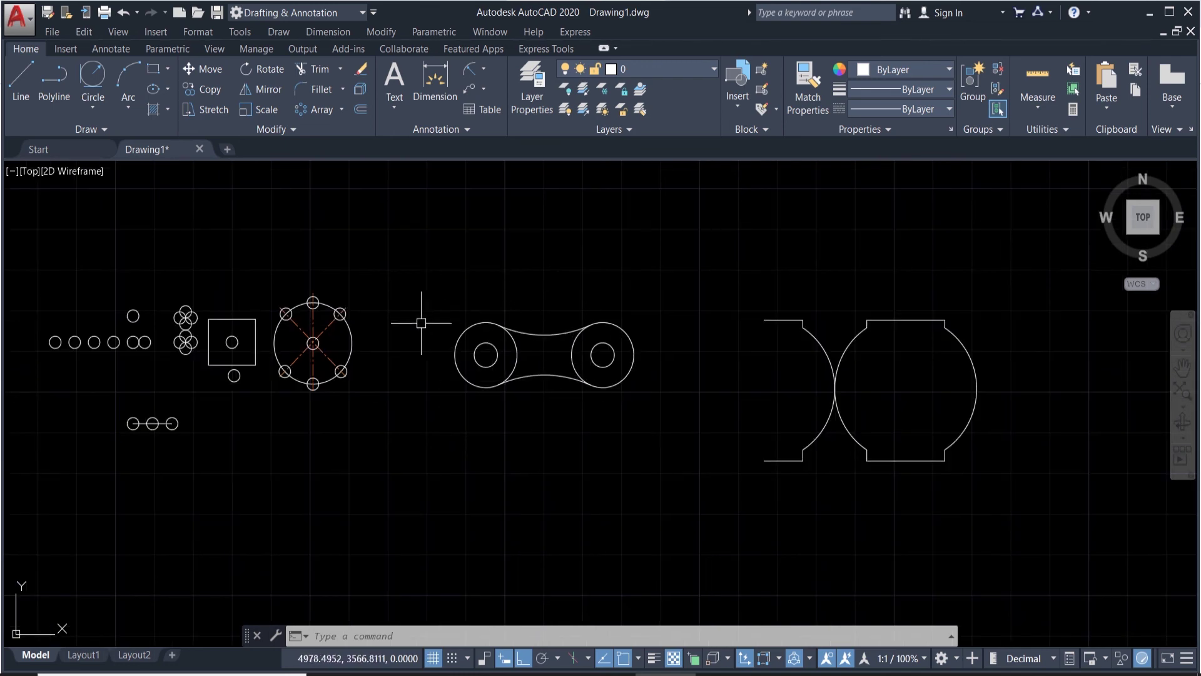
scroll(23, 322, up, 5)
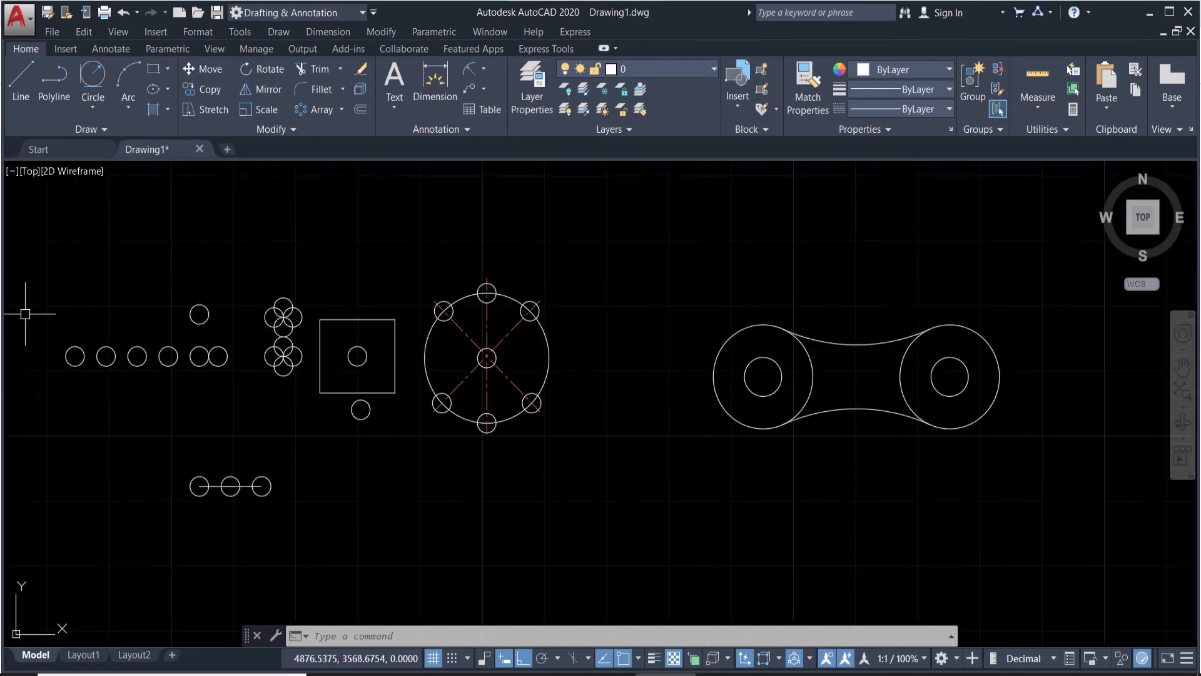
scroll(160, 330, down, 5)
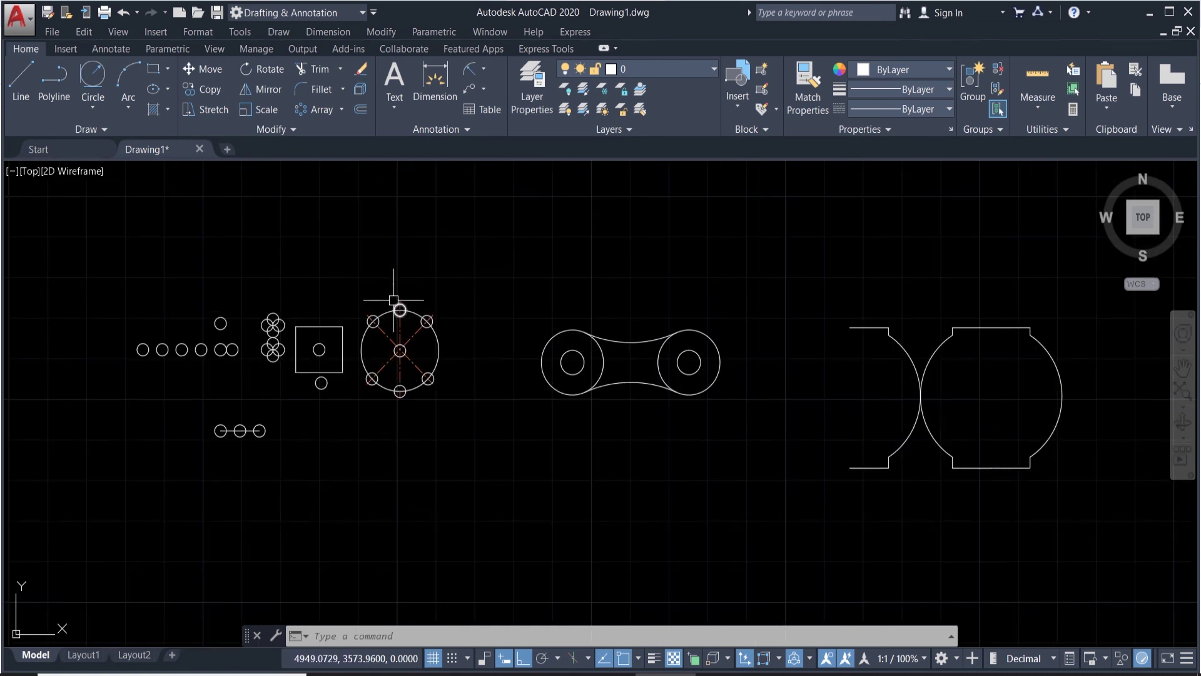